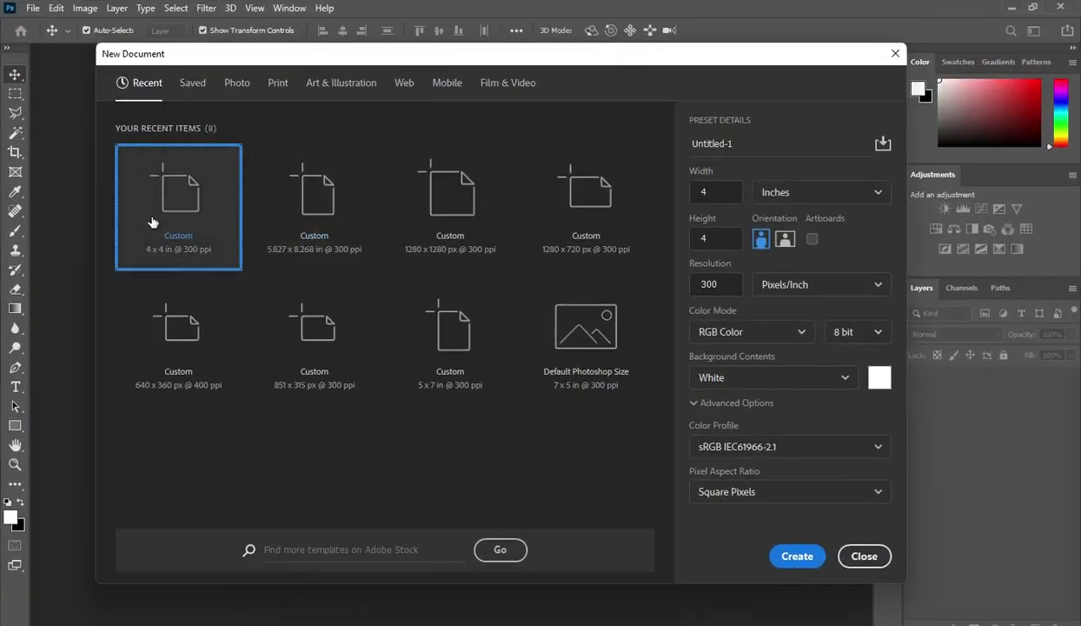
Create a new 4 x 4 inch RGB document at 300 pixels/inch with a white background.
left_click(700, 238)
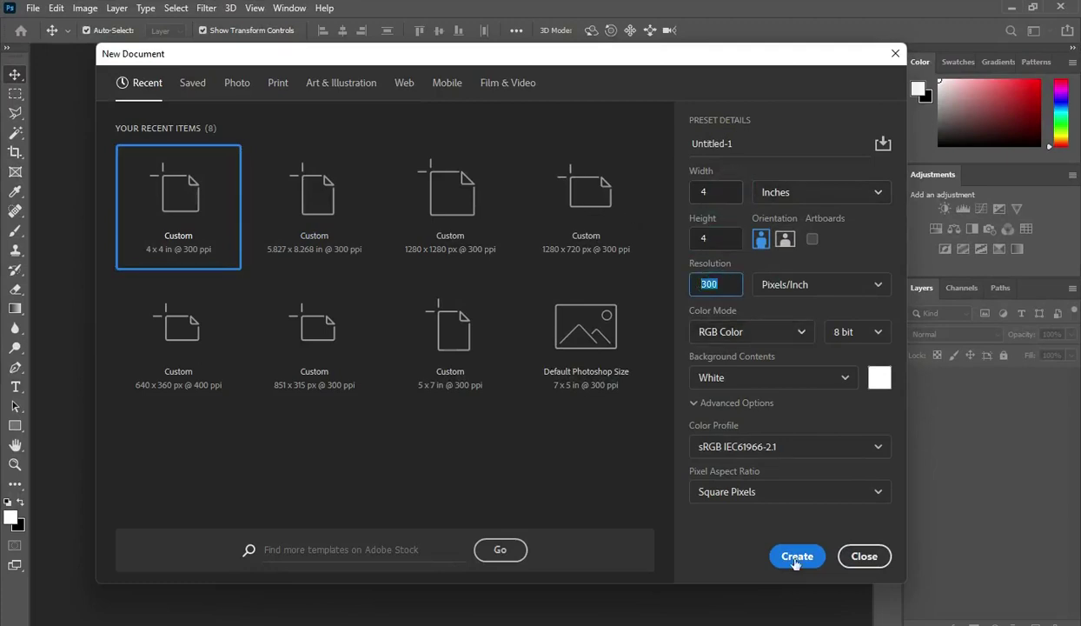
left_click(796, 556)
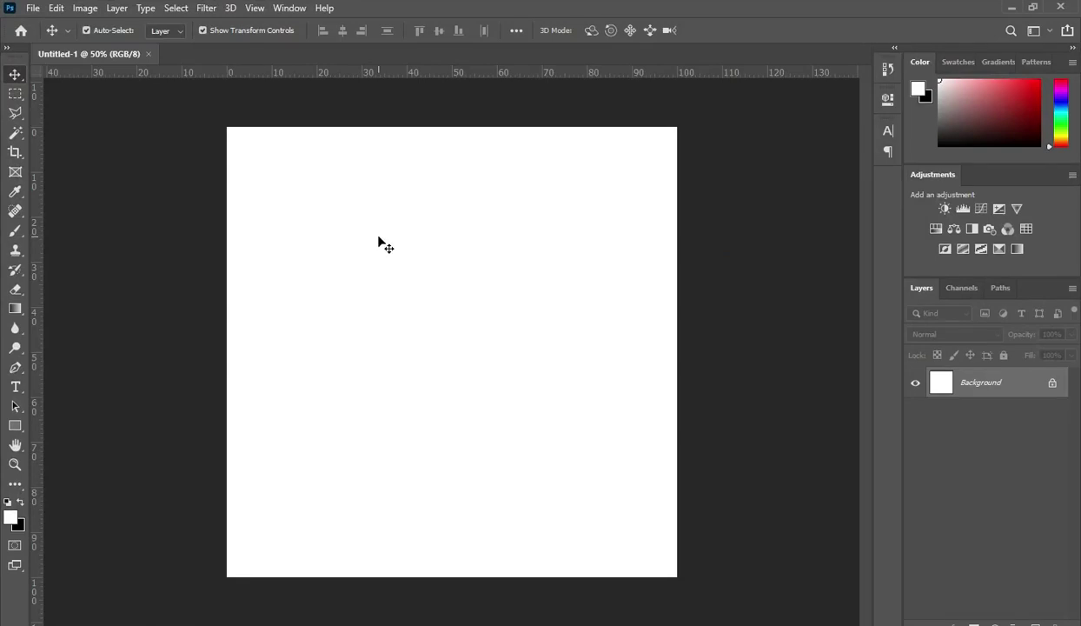
Place the red-lit night street image in the document and enlarge it to about 87% so it covers the canvas width.
scroll(384, 252, "up", 1)
key("alt+Tab")
left_click_drag(424, 254, 92, 255)
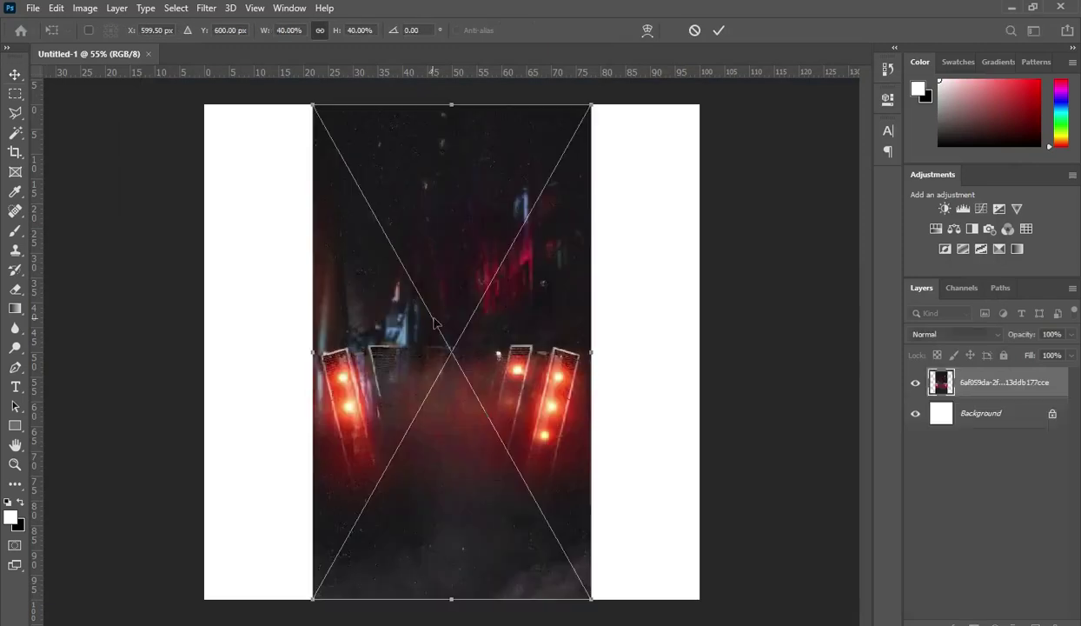
left_click_drag(593, 351, 766, 345)
left_click_drag(312, 351, 159, 352)
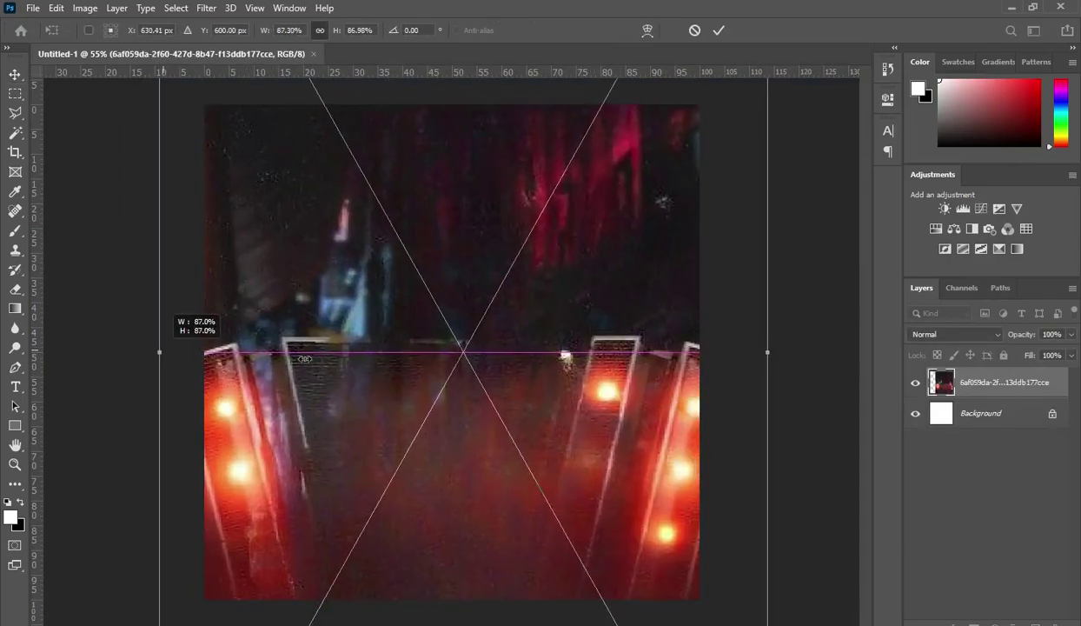
Centre the street image horizontally, move it up to about Y 53 px so the red lights sit near the canvas top, and commit the placement.
left_click_drag(372, 397, 361, 199)
key("shift+Up")
key("shift+Up")
key("shift+Up")
key("shift+Up")
key("shift+Up")
key("shift+Up")
scroll(401, 300, "down", 2)
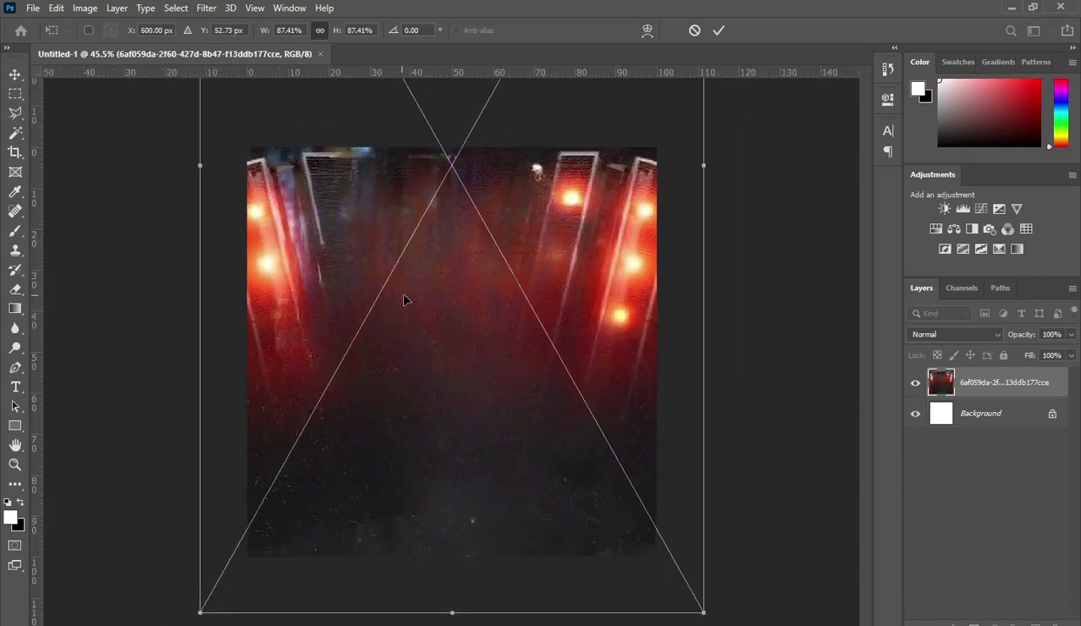
key("Return")
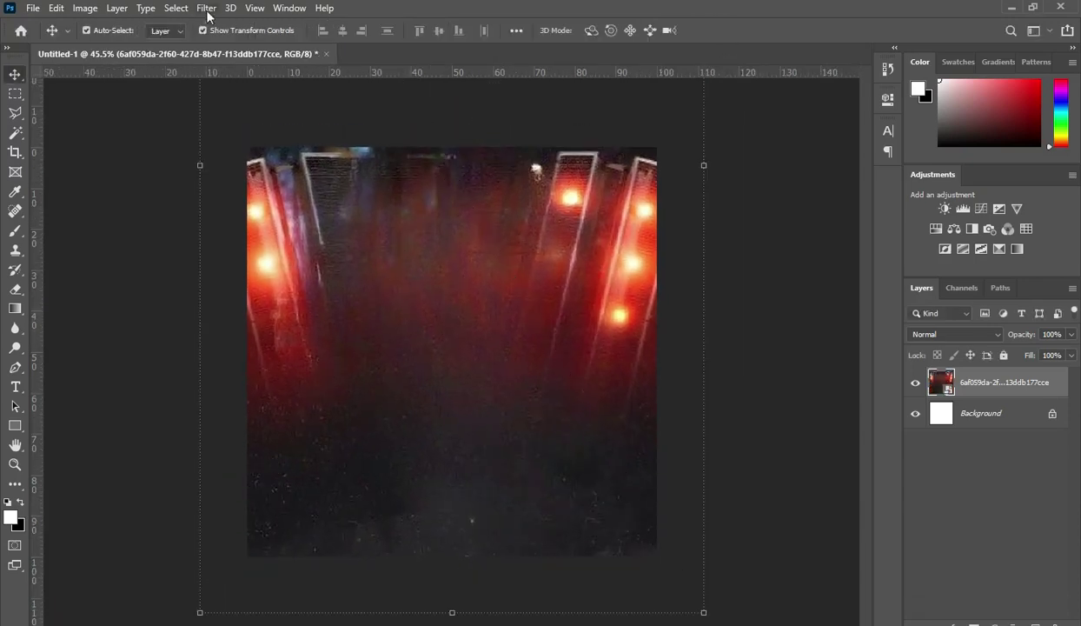
Apply a Gaussian Blur with a 55.3 pixel radius to the street image layer.
left_click(206, 8)
mouse_move(234, 177)
left_click(423, 235)
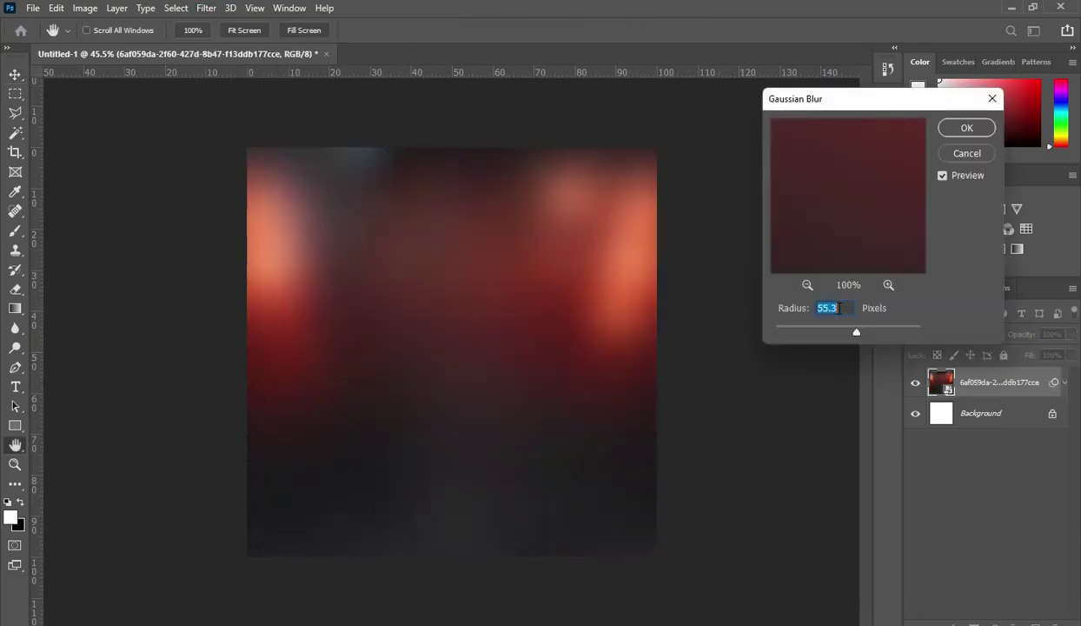
left_click(966, 129)
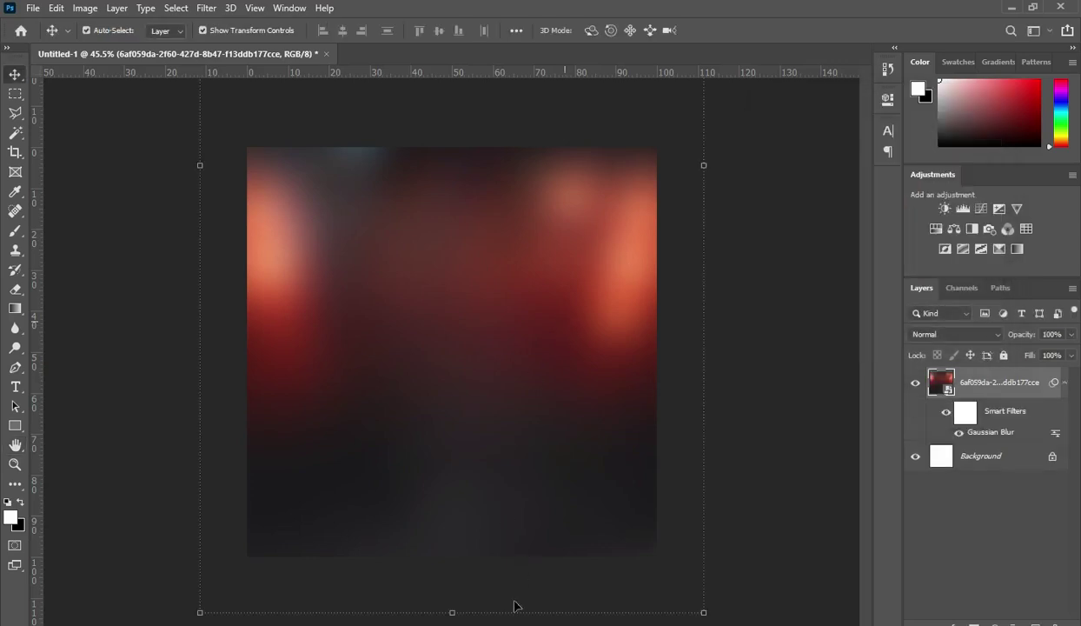
Place the abstract-background-5 image from the Praise Concert folder and move it up to about Y 414 px.
key("alt+Tab")
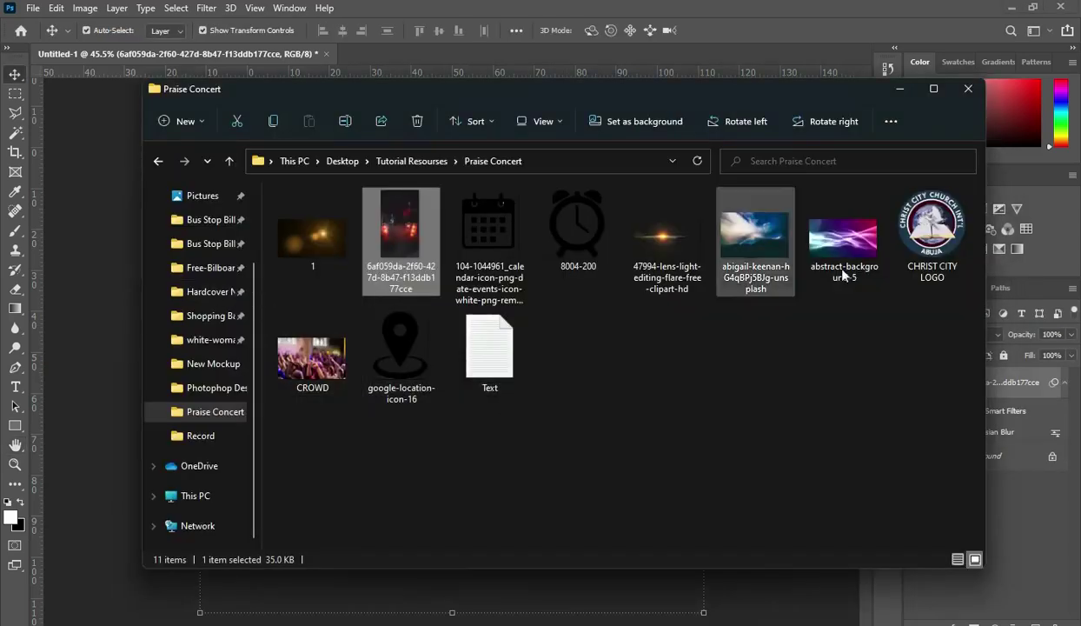
left_click_drag(829, 237, 248, 254)
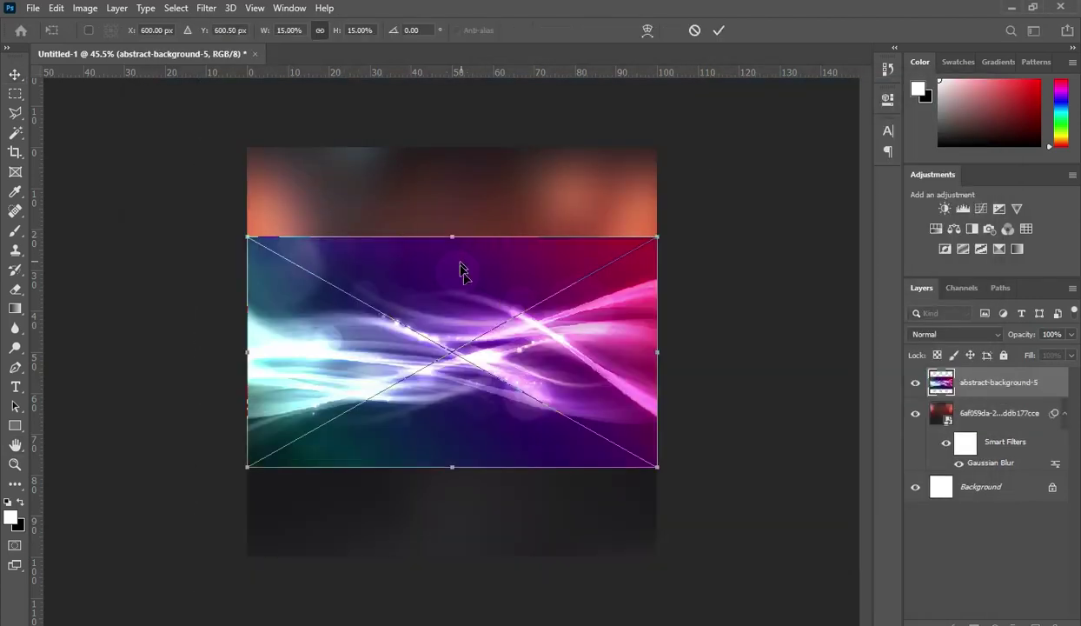
left_click_drag(465, 280, 467, 225)
left_click(722, 30)
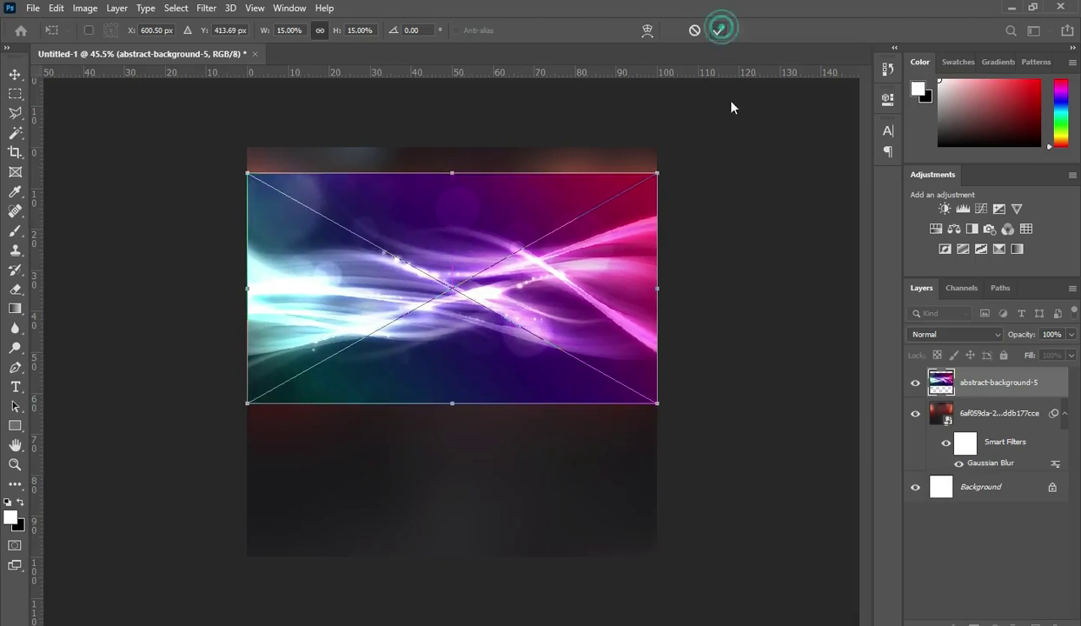
Collapse the street image's smart filters and hide both image layers.
left_click(1062, 411)
left_click(915, 383)
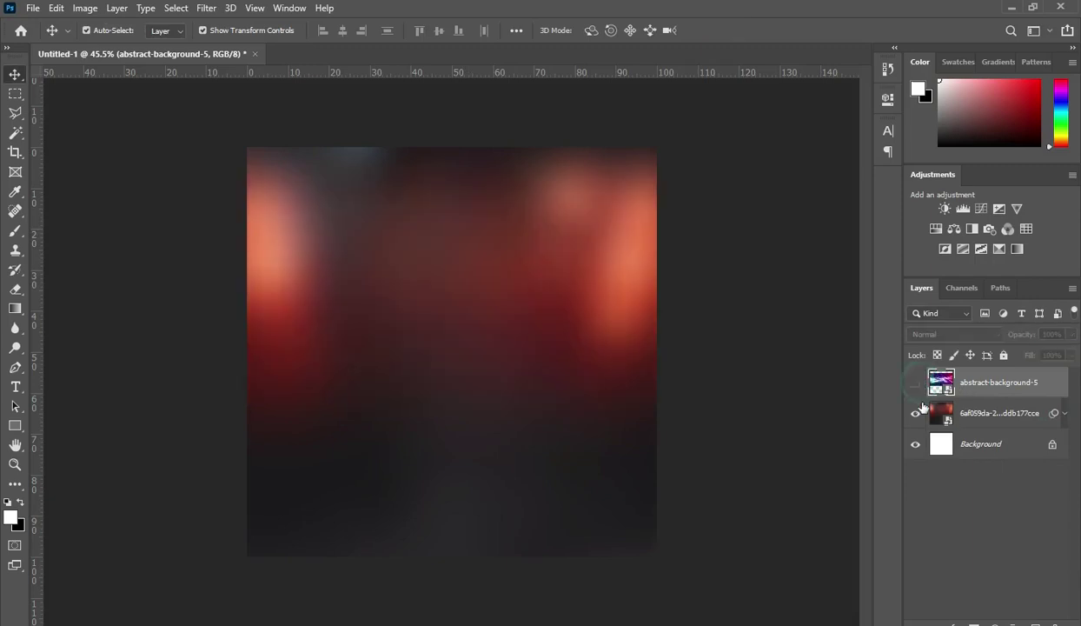
left_click(915, 414)
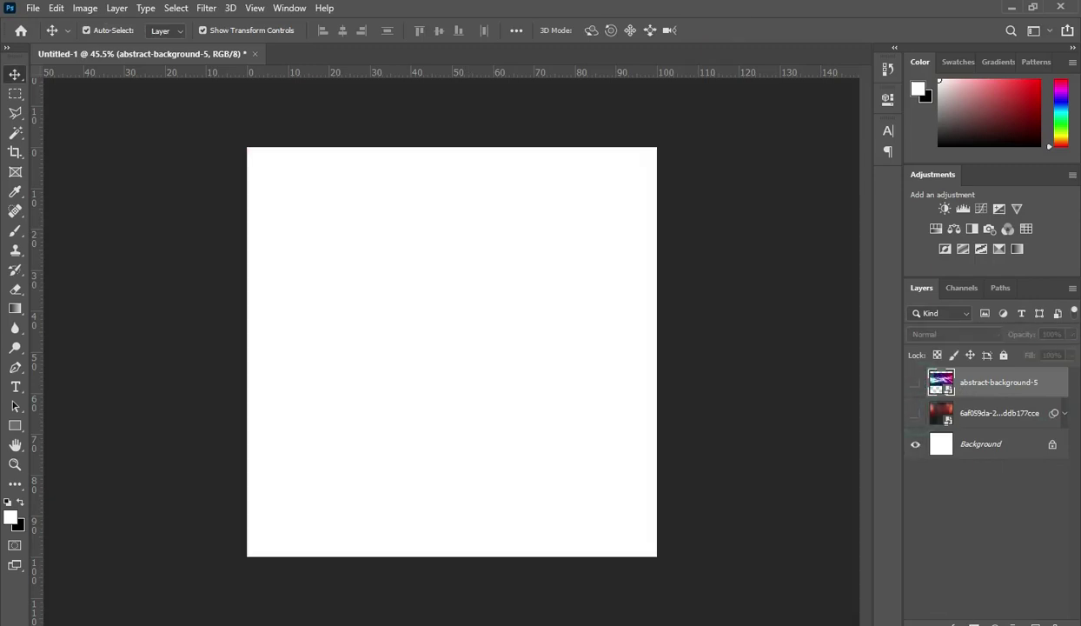
Get colour code 350101 from the Text notes file and add a Solid Color fill layer in that colour directly above the Background.
key("alt+Tab")
double_click(171, 126)
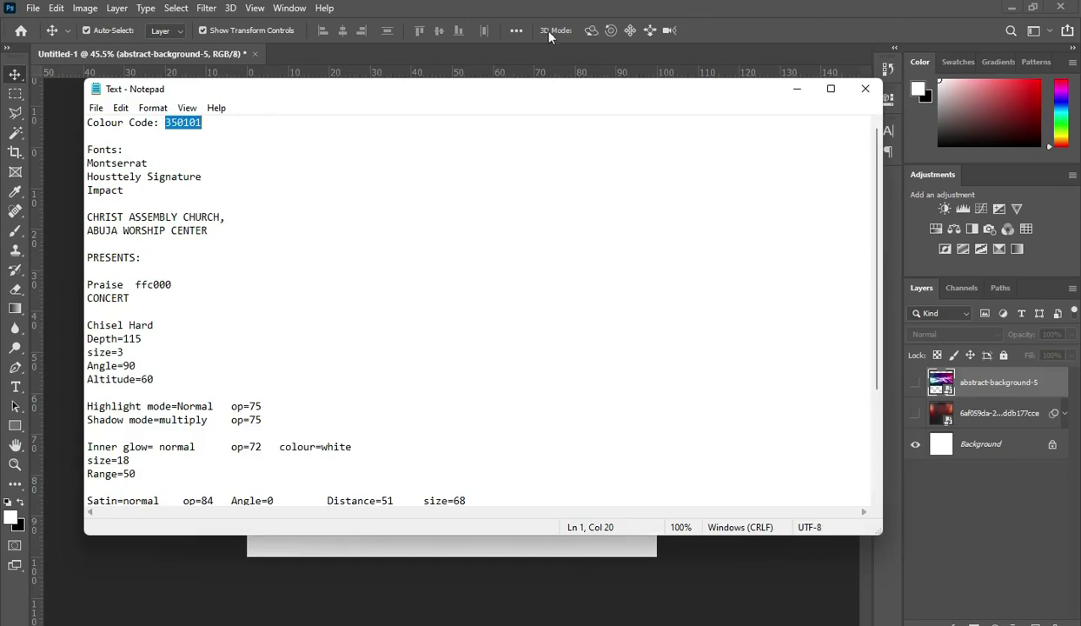
left_click(797, 88)
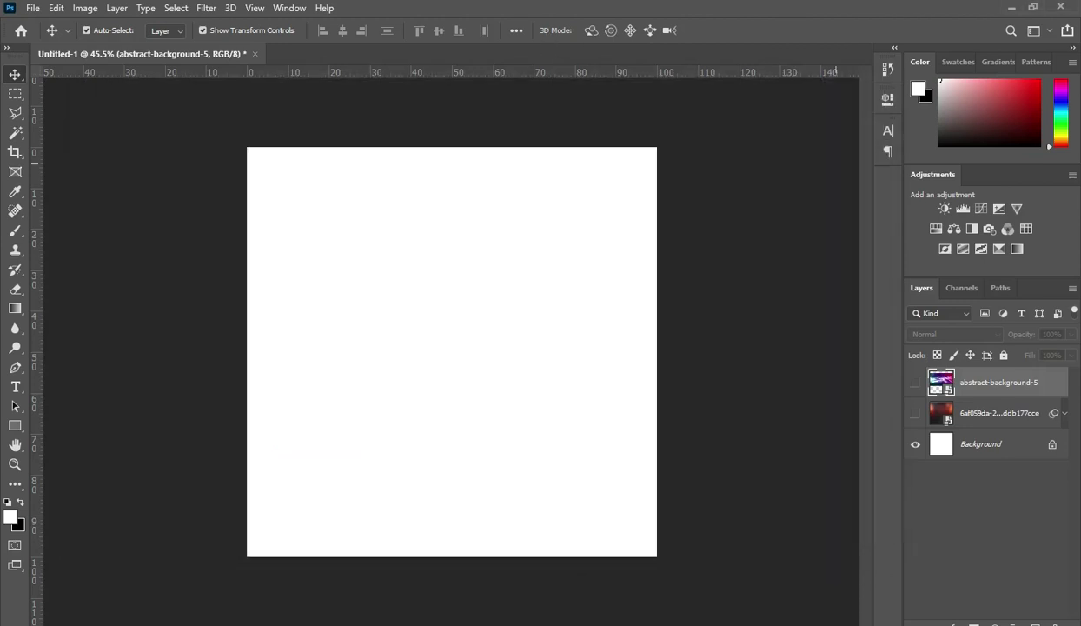
left_click(982, 443)
left_click(995, 623)
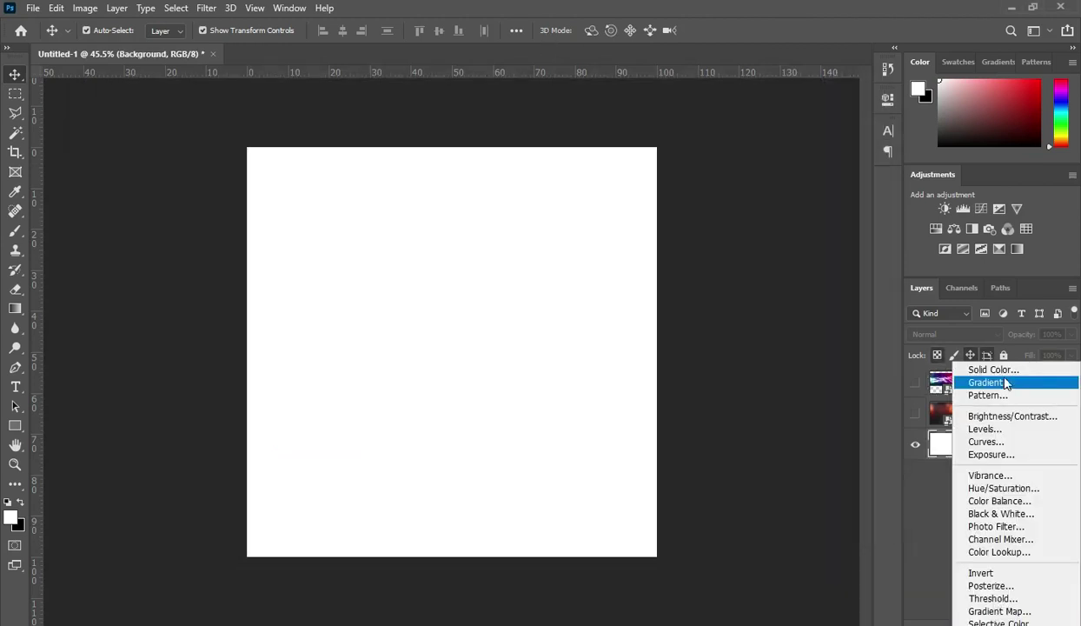
left_click(986, 369)
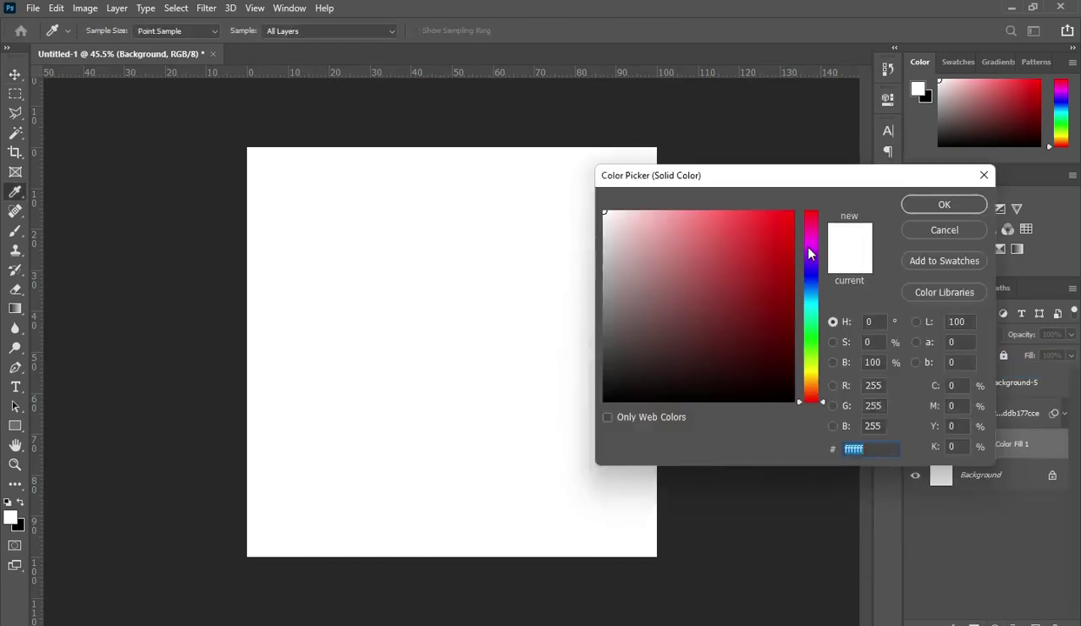
type("350101")
key("Return")
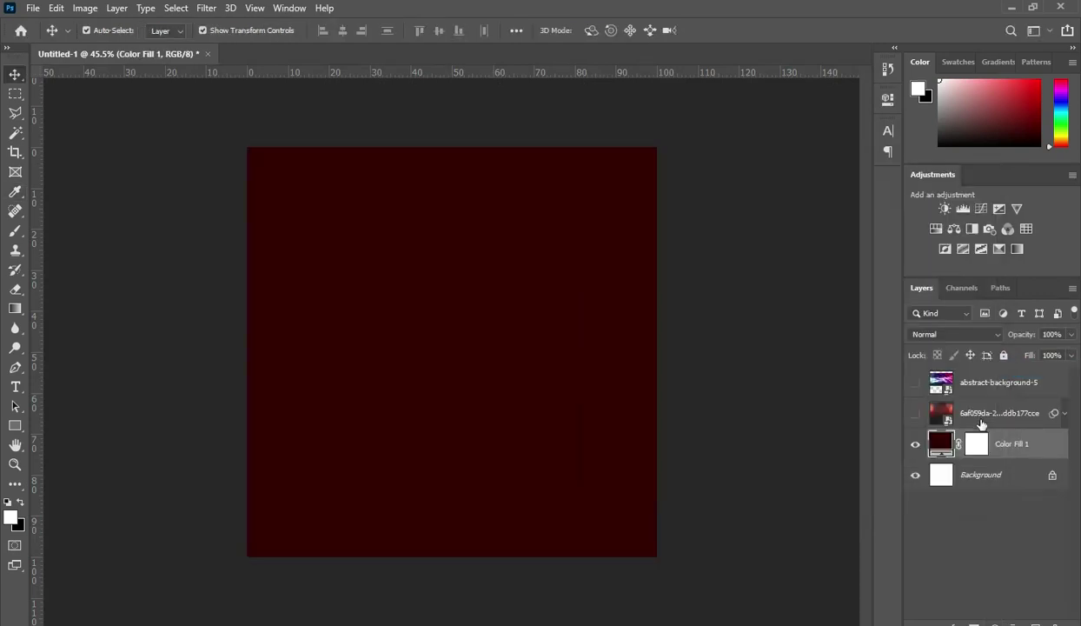
Show the blurred street image layer again and set its blend mode to Soft Light.
left_click(979, 412)
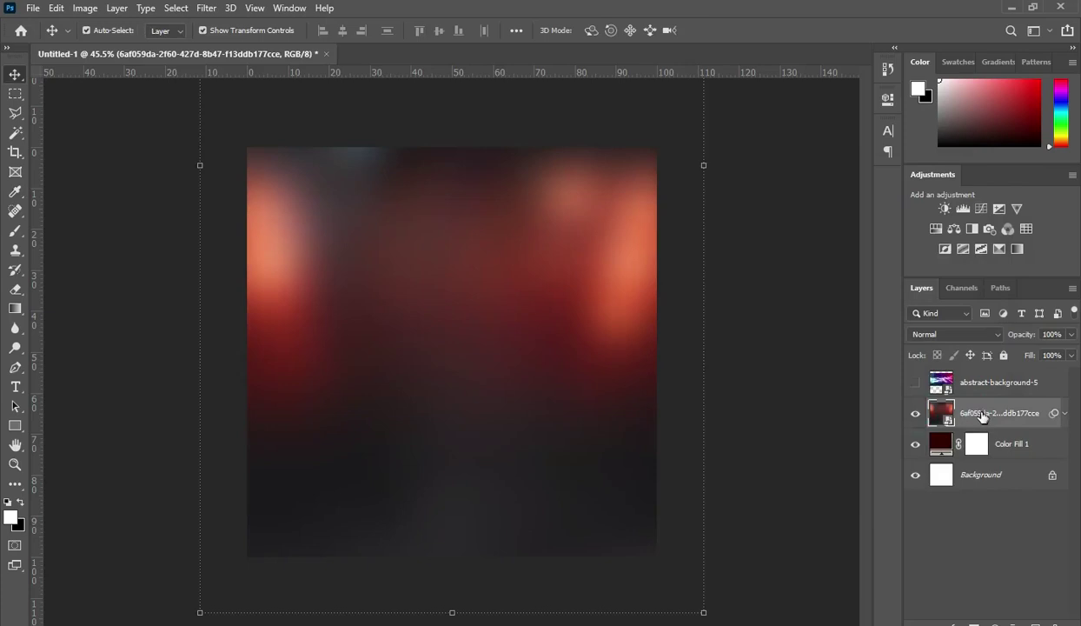
left_click(973, 335)
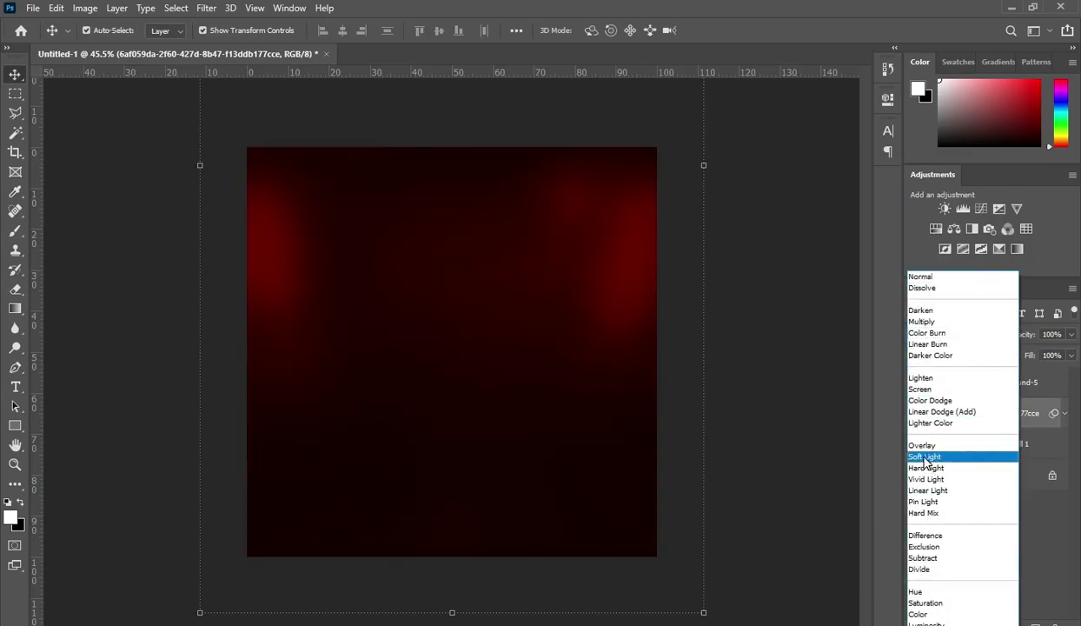
left_click(911, 457)
Show the abstract-background-5 layer and set its blend mode to Screen with 6% opacity.
left_click(915, 382)
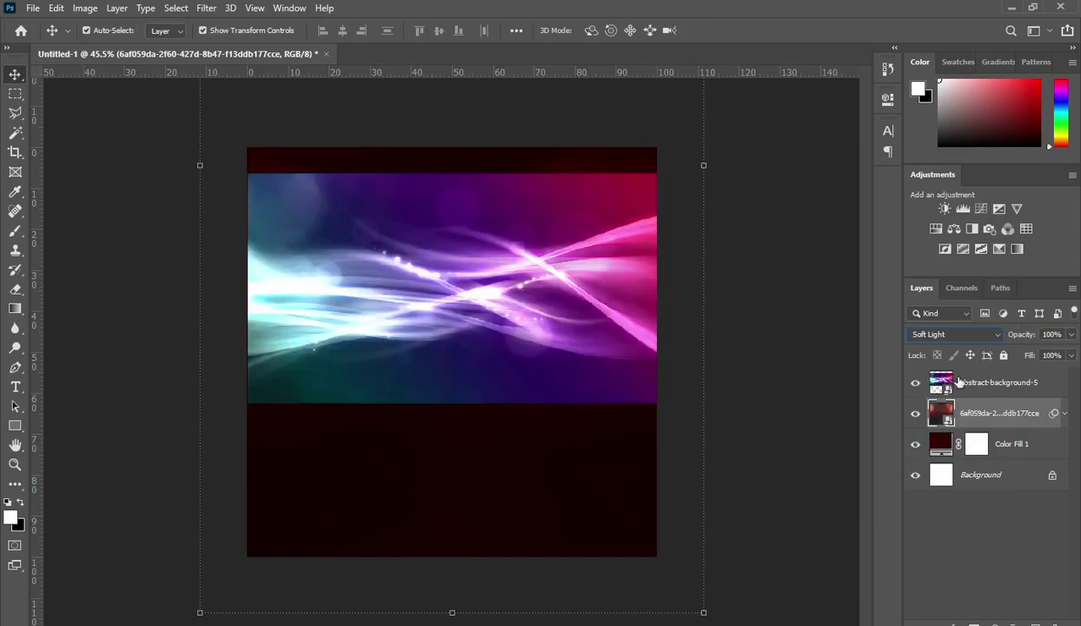
left_click(978, 382)
left_click(953, 335)
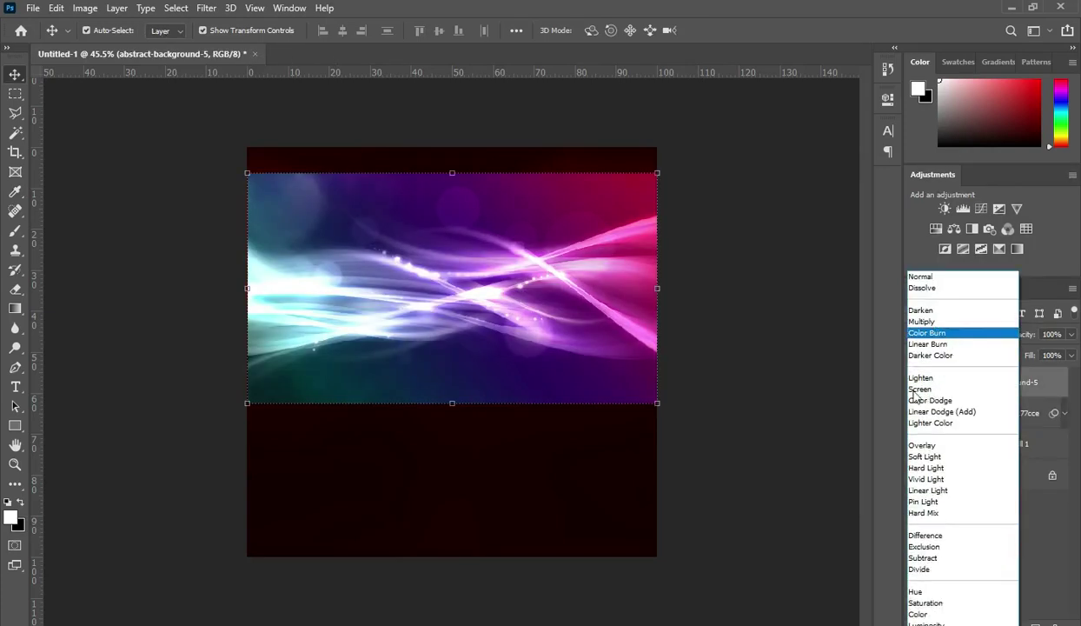
left_click(921, 389)
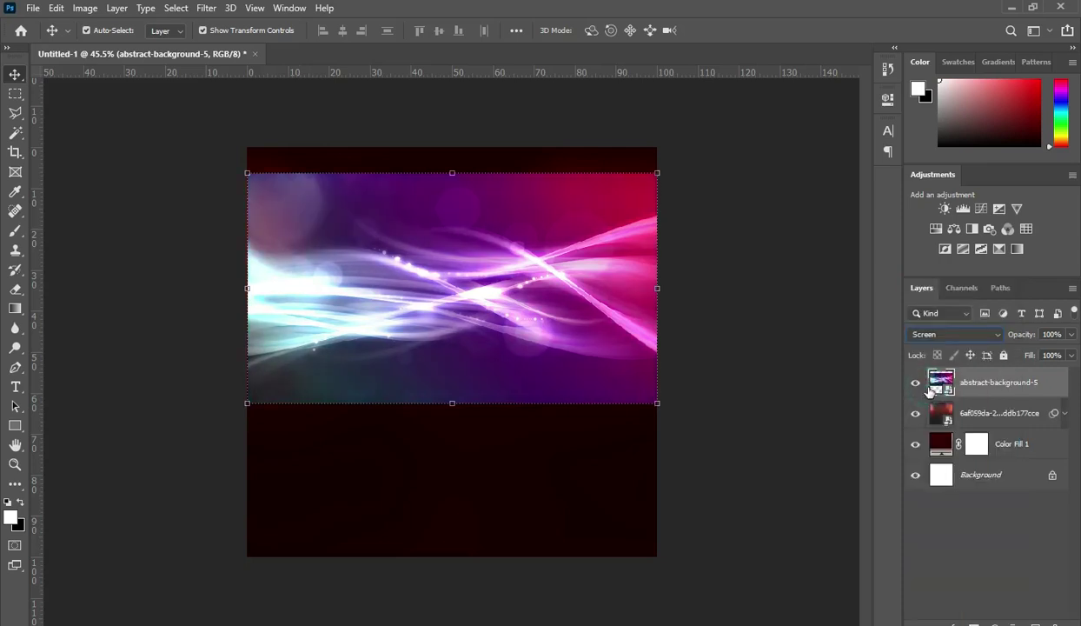
left_click(1049, 335)
type("6")
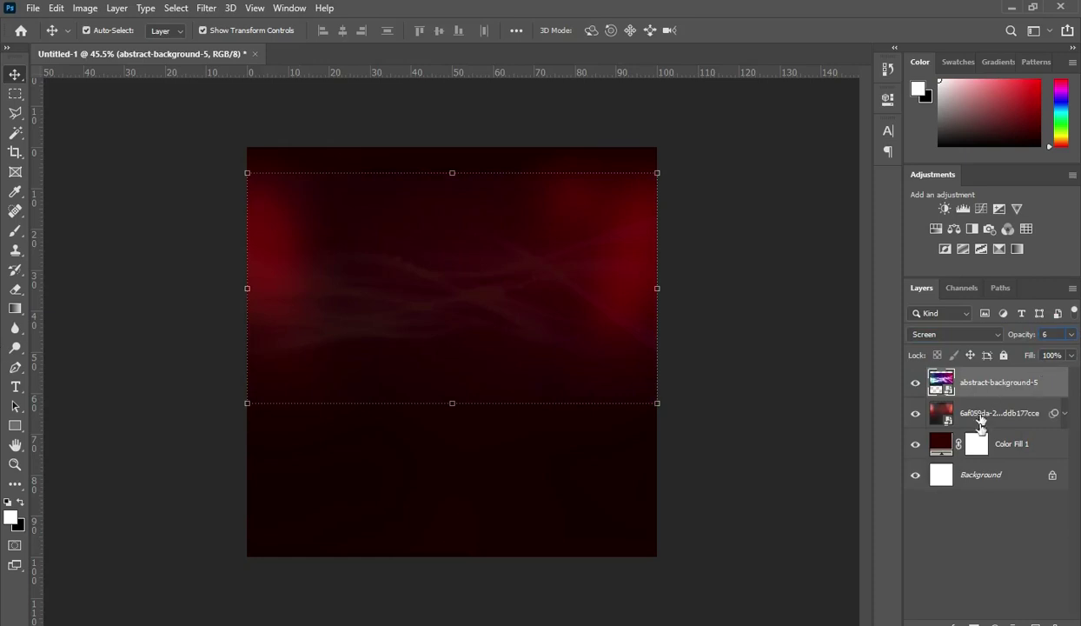
Add a layer mask to abstract-background-5 and fade the image's upper and lower edges with black linear gradients.
left_click(974, 623)
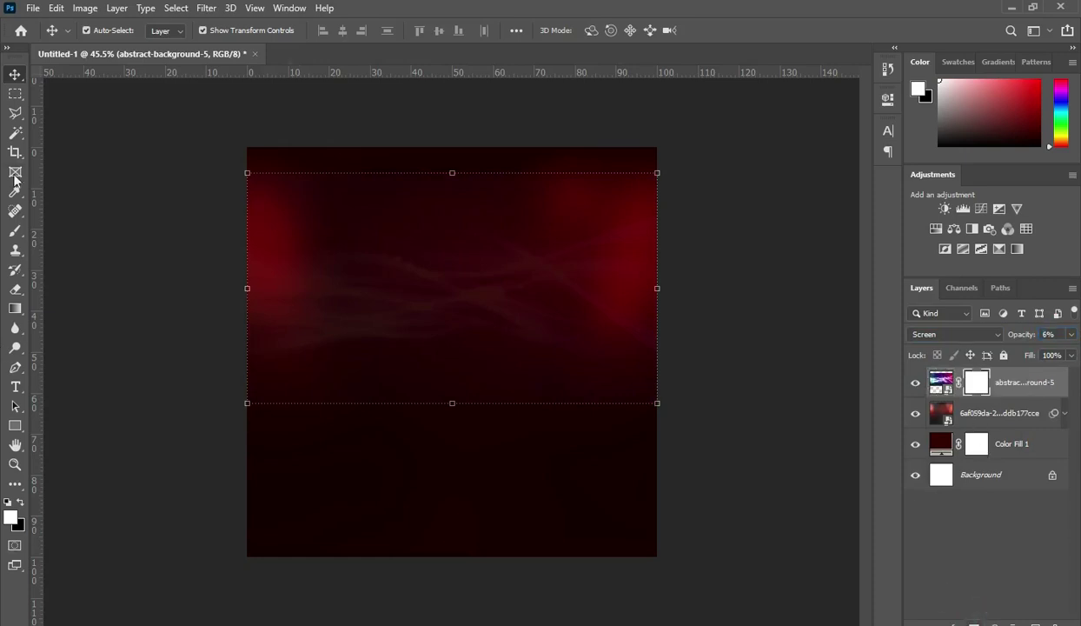
key("d")
left_click(32, 319)
left_click(90, 302)
left_click_drag(446, 158, 454, 209)
left_click_drag(442, 431, 441, 329)
left_click_drag(439, 453, 435, 325)
left_click_drag(441, 415, 434, 200)
Scale the abstract-background-5 layer to about 107%, nudge it slightly on the canvas, and deselect it.
key("v")
left_click_drag(451, 171, 452, 156)
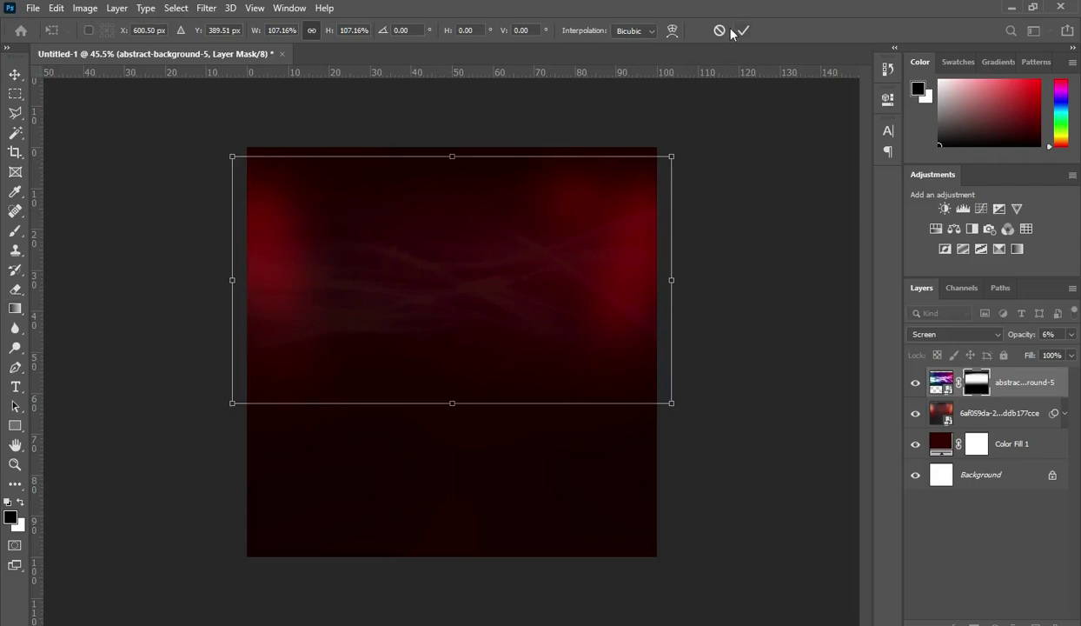
key("Return")
mouse_move(483, 278)
left_mouse_down()
mouse_move(487, 292)
mouse_move(488, 284)
left_mouse_up()
left_click(715, 270)
key("x")
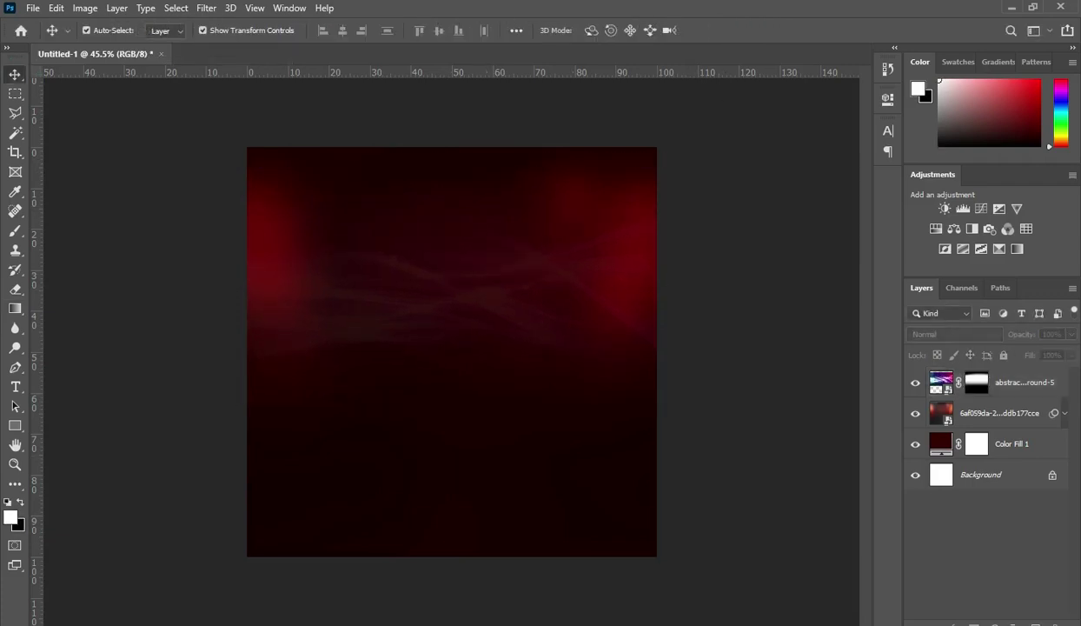
Place the rainbow sky photo from the resource folder and enlarge it to cover the canvas width, with its top edge on the canvas top.
key("alt+Tab")
left_click_drag(755, 235, 113, 323)
left_click(451, 256)
left_click_drag(450, 228, 455, 160)
left_click_drag(452, 419, 452, 461)
left_click(720, 31)
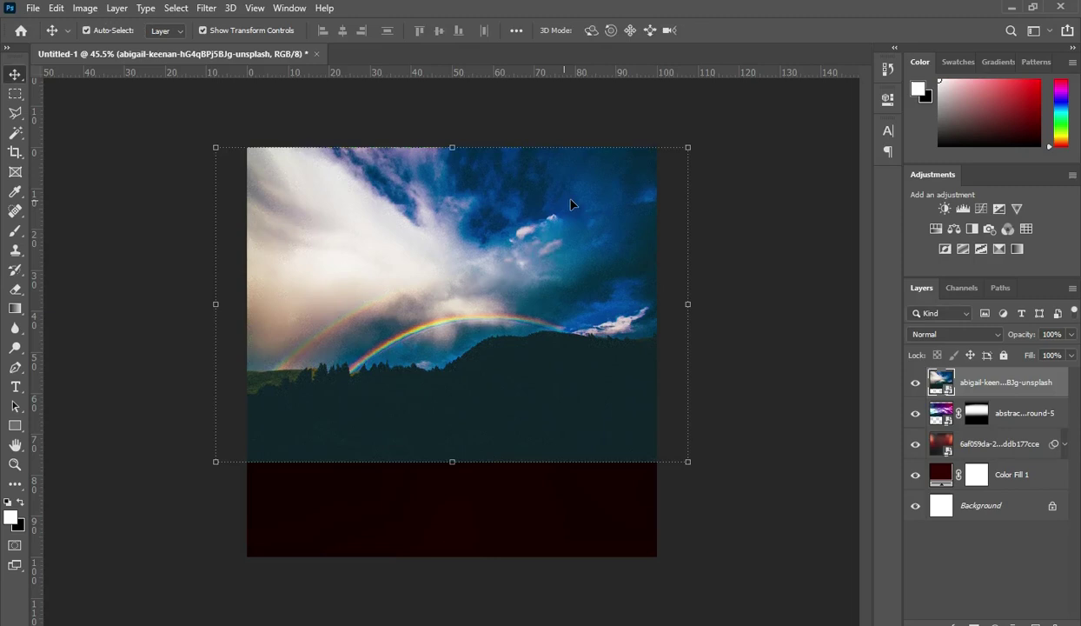
Set the rainbow sky layer's blend mode to Linear Dodge (Add) and its opacity to 12%.
left_click(940, 336)
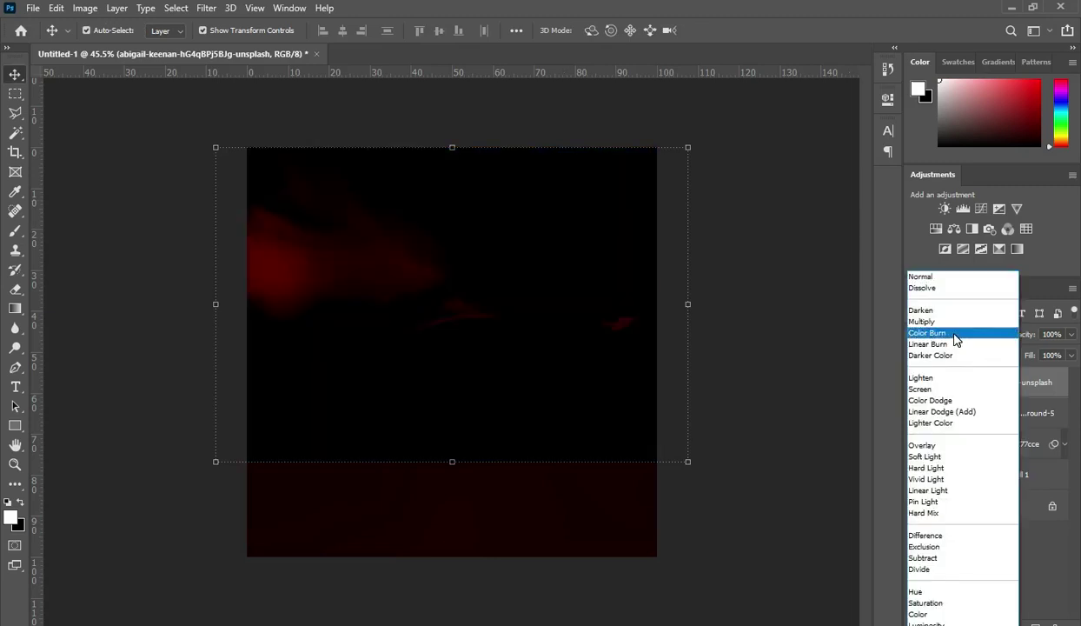
left_click(940, 413)
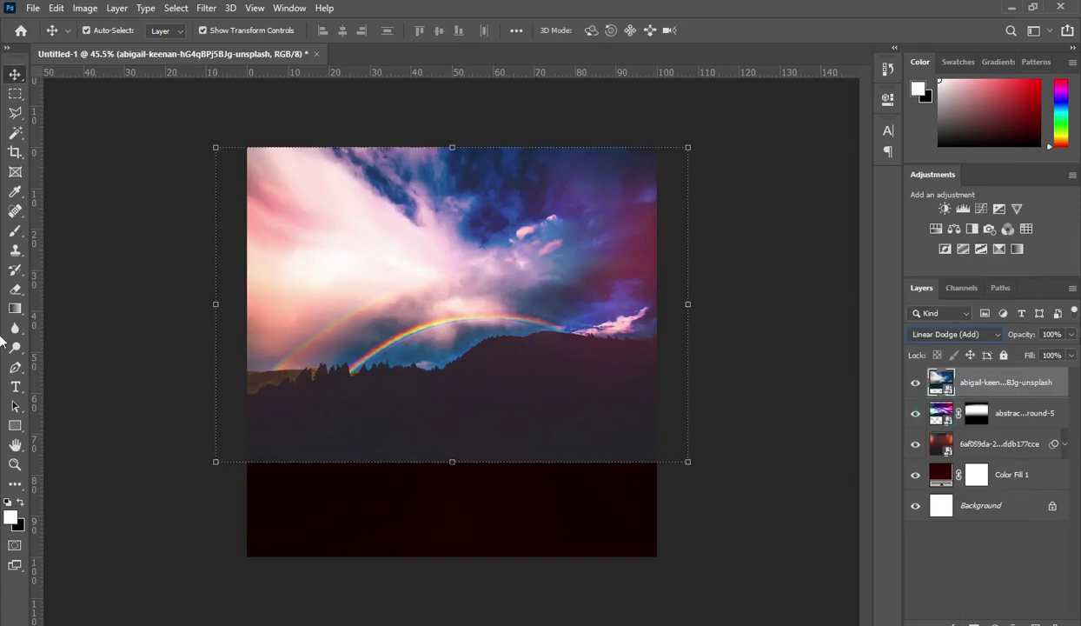
left_click(1013, 324)
left_click(1013, 324)
left_click(1013, 324)
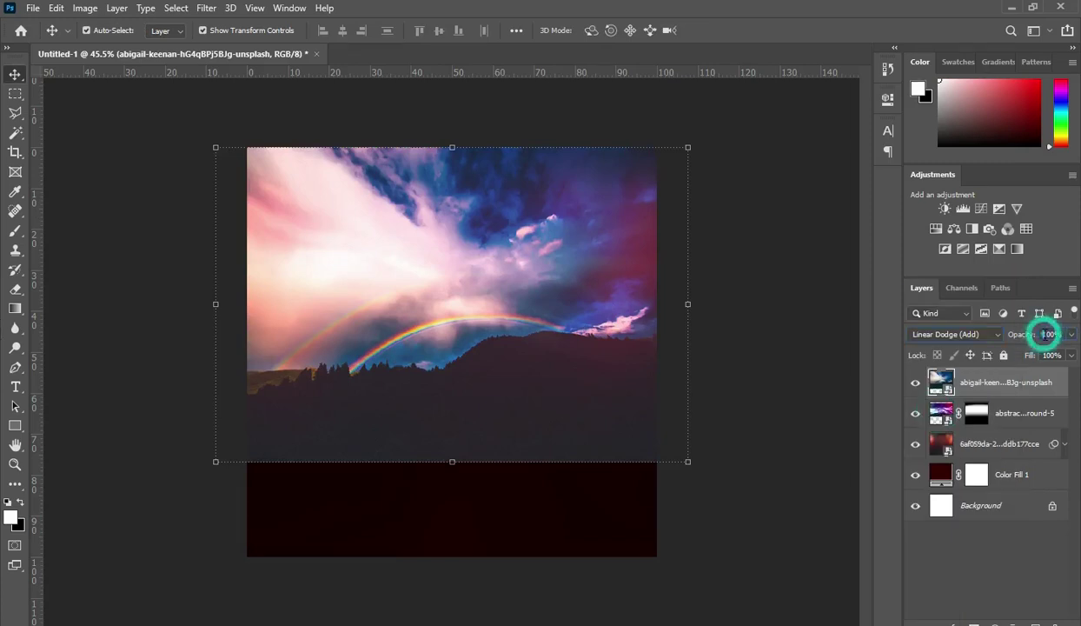
key("ctrl+a")
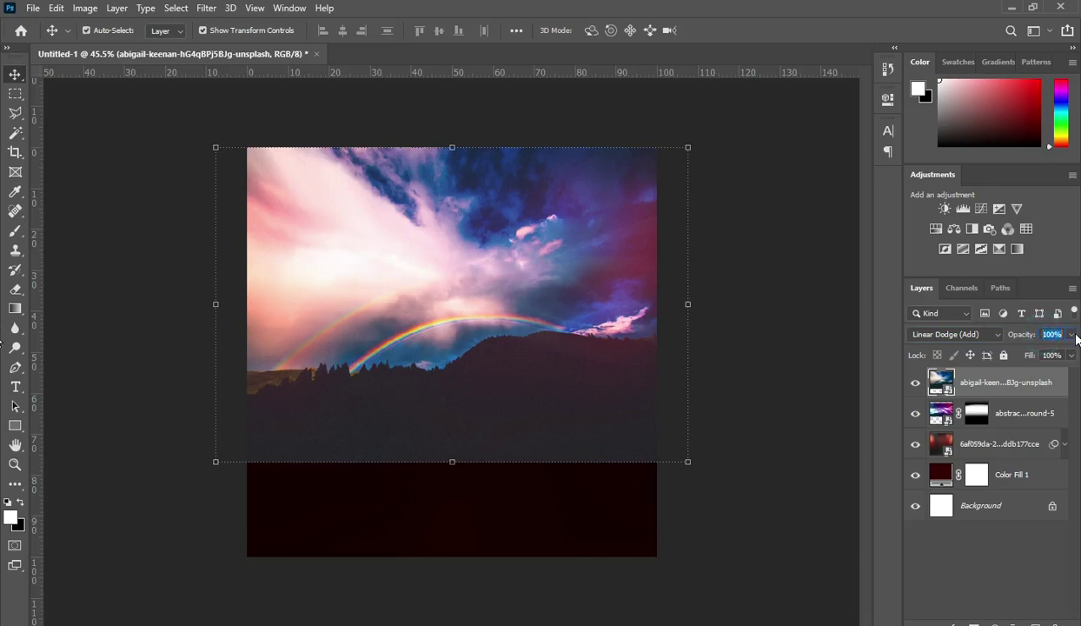
type("12")
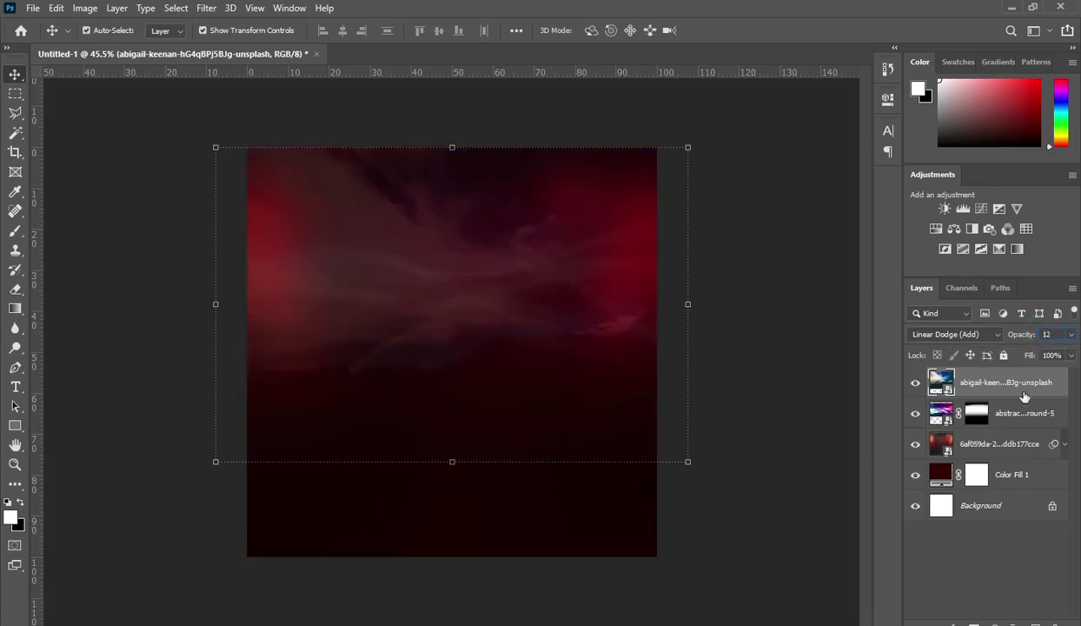
Add a layer mask to the rainbow sky layer and fade out its lower part with upward black linear gradients.
left_click(973, 621)
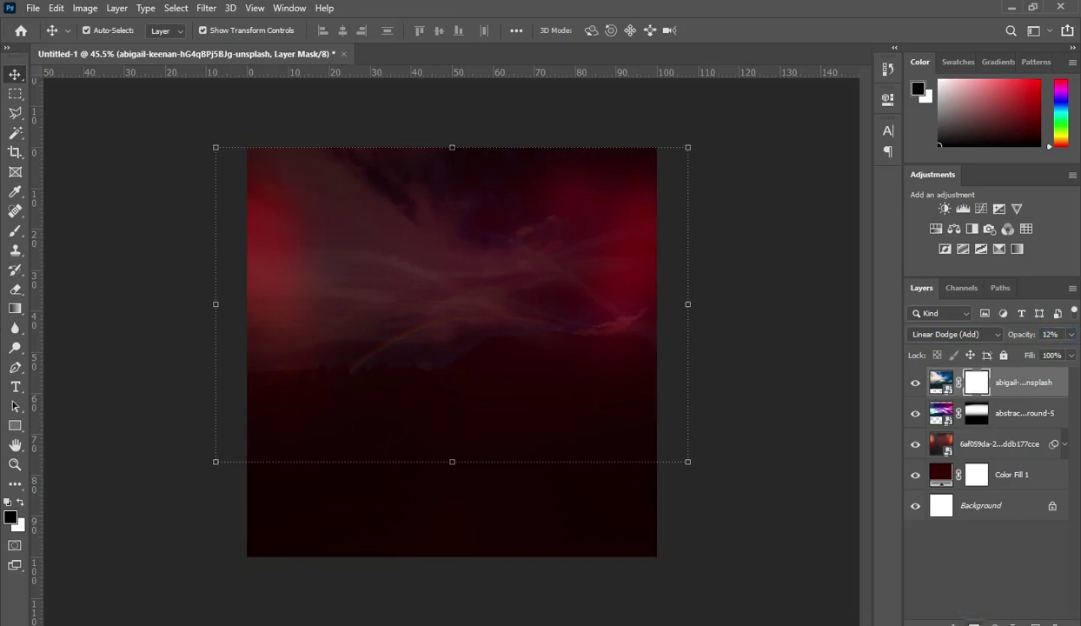
left_click(13, 309)
left_click_drag(434, 381, 437, 271)
left_click_drag(454, 500, 420, 239)
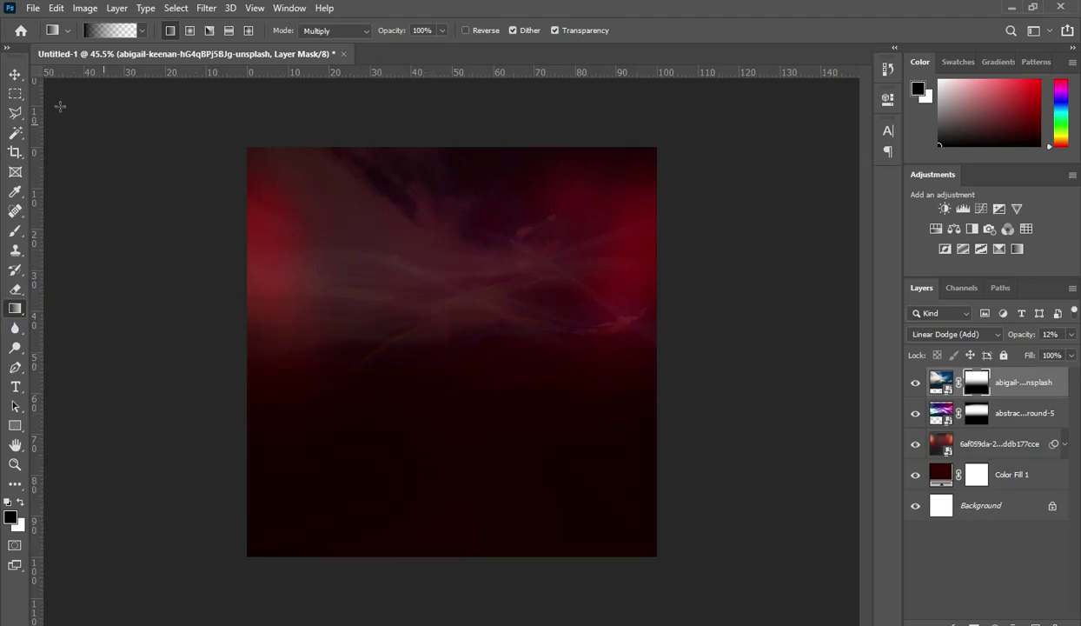
Place the lens flare image 1 from the resource folder, enlarge it, and position its bright star near the canvas's upper-right corner.
left_click(15, 73)
left_click(735, 218)
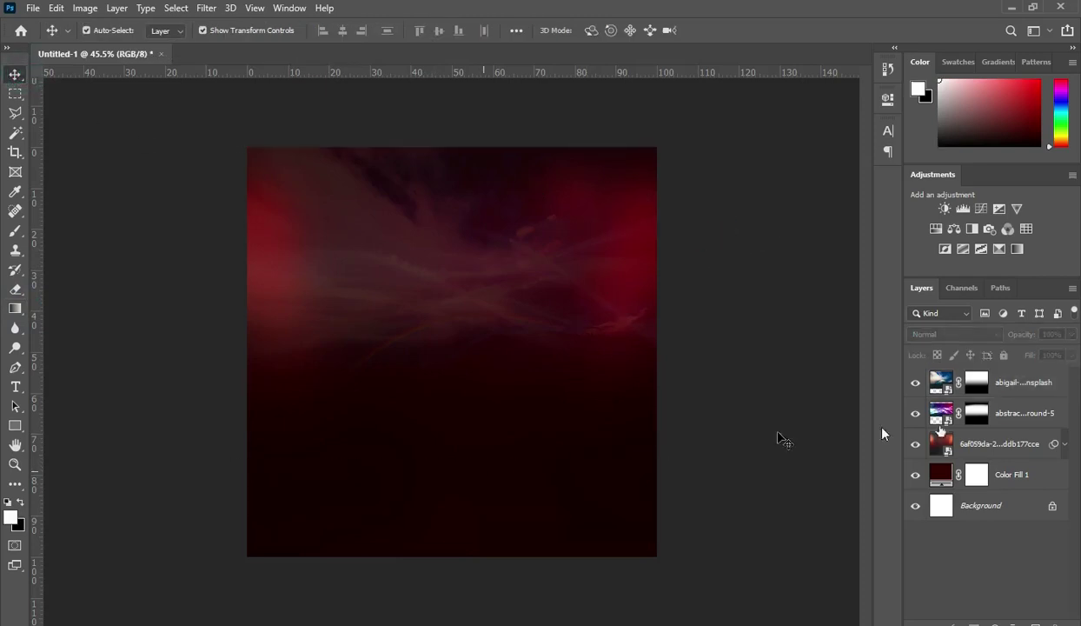
key("alt+Tab")
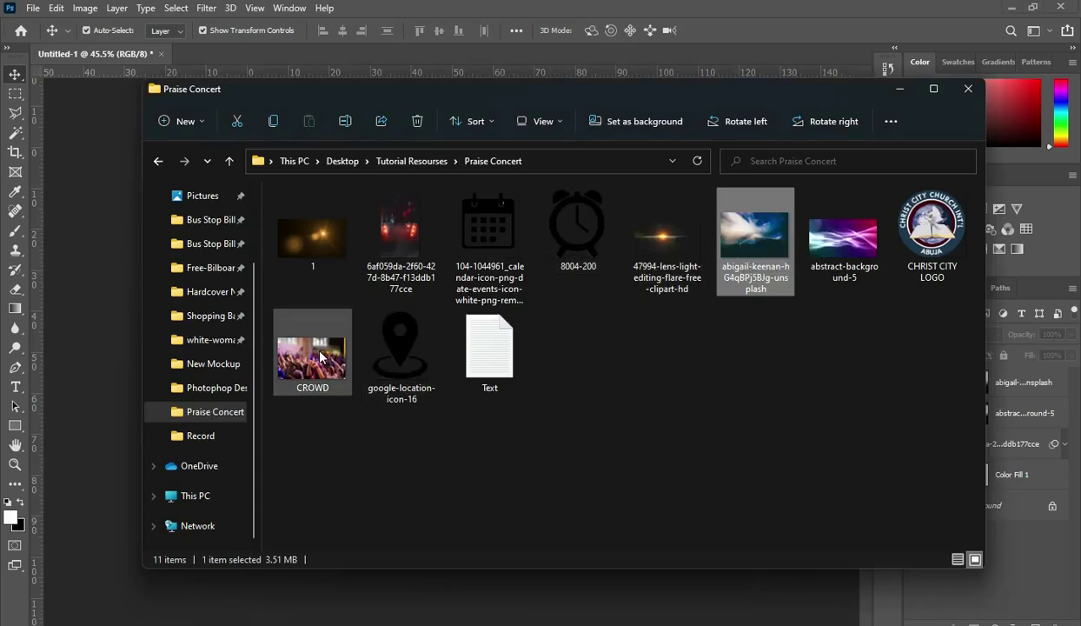
left_click(302, 240)
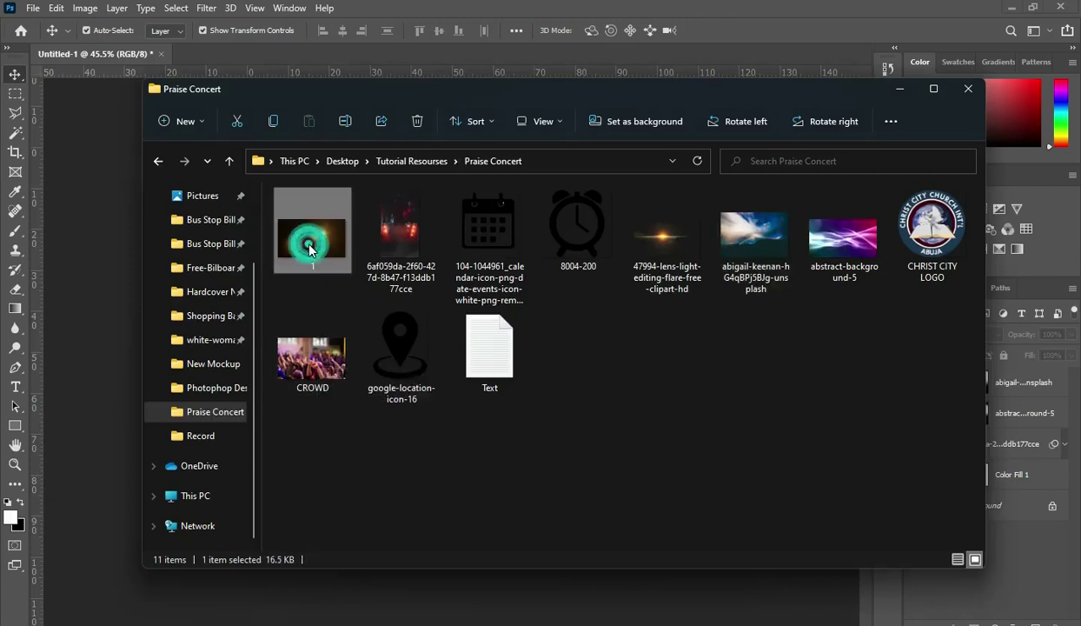
left_click_drag(311, 233, 313, 278)
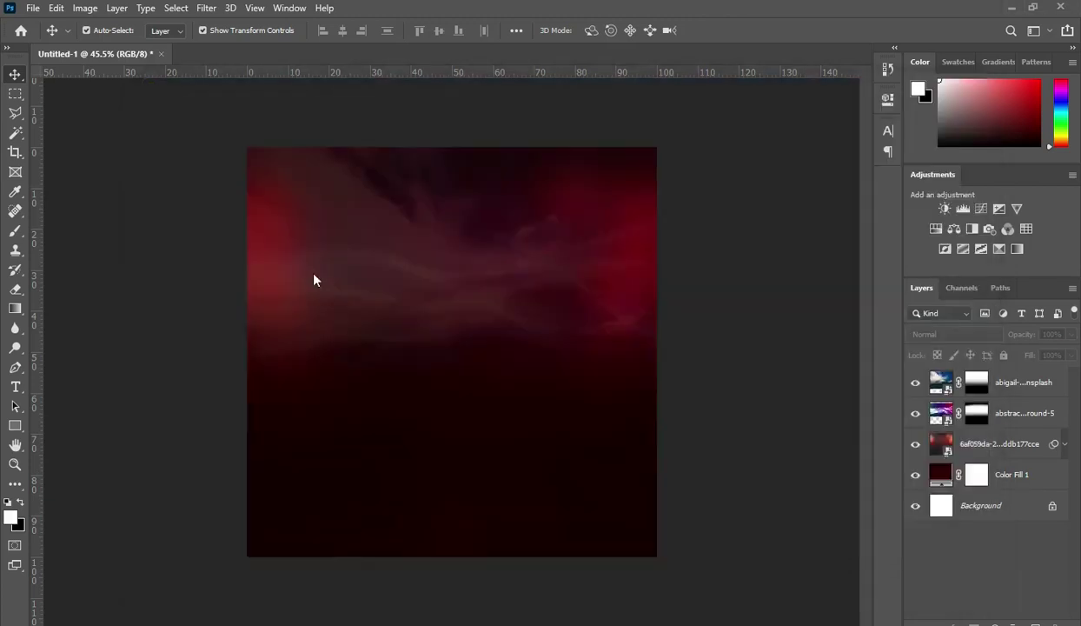
left_click_drag(468, 279, 473, 193)
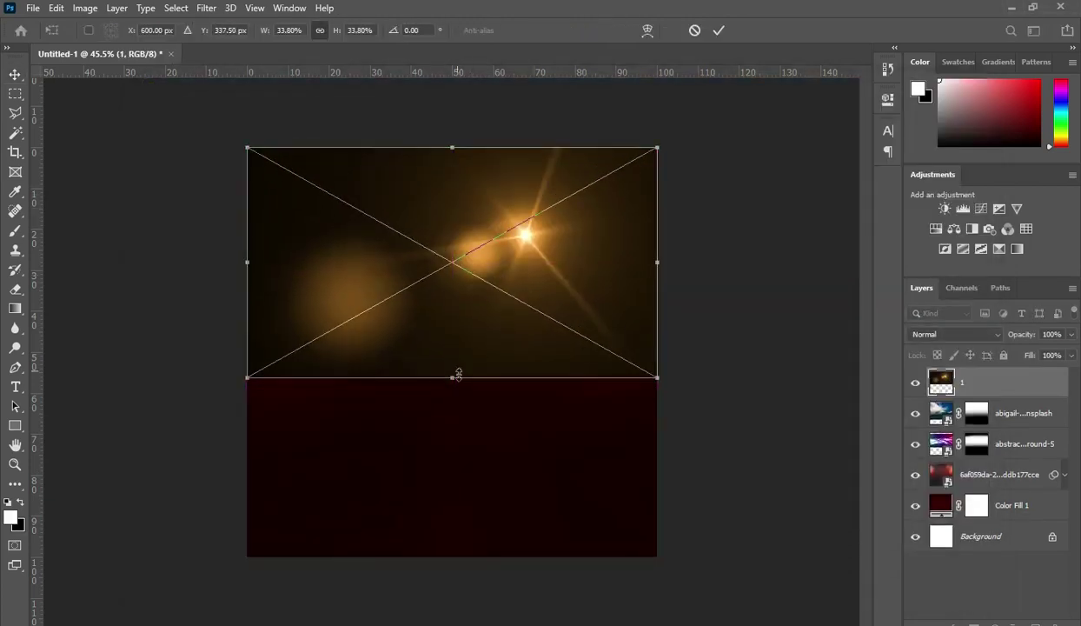
left_click_drag(451, 380, 441, 420)
left_click_drag(526, 292, 566, 261)
left_click(717, 31)
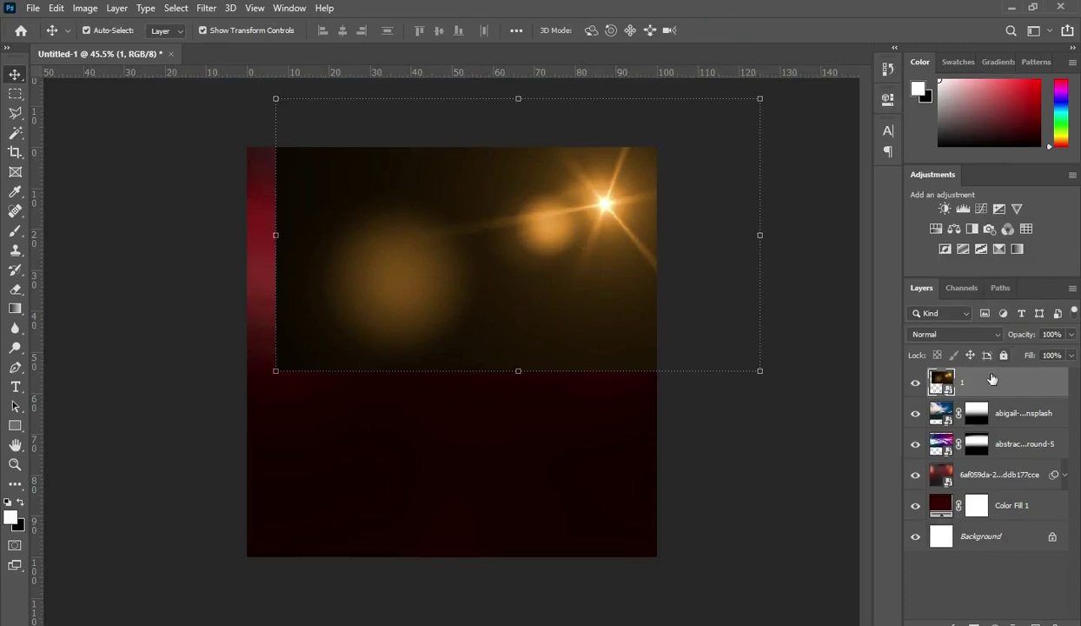
Set the lens flare layer's blend mode to Screen and apply a Gaussian Blur with a radius of 22.2 pixels.
left_click(926, 334)
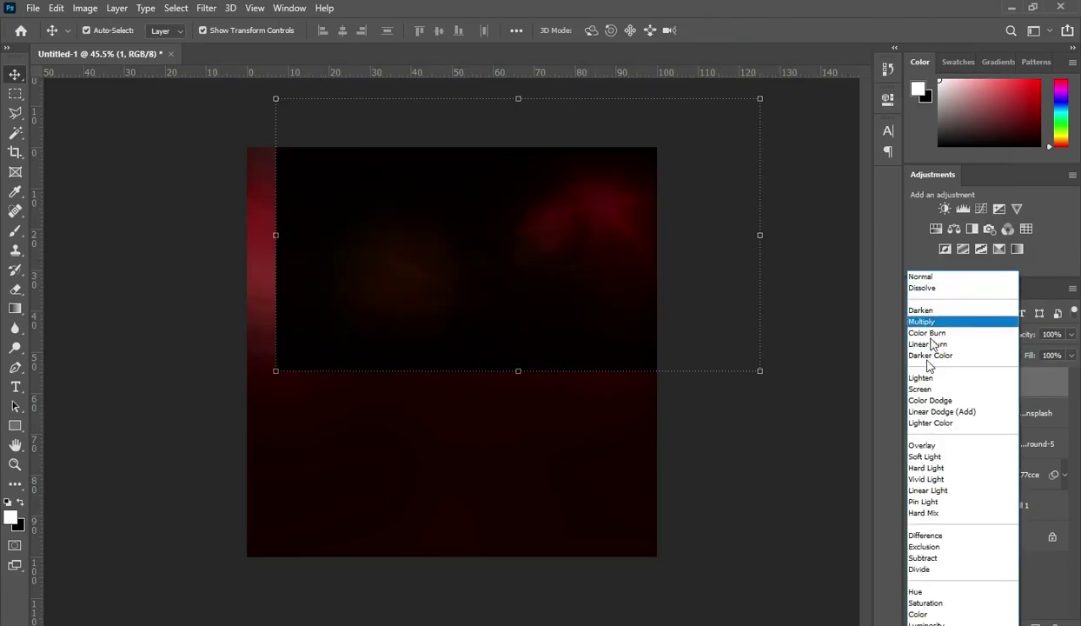
left_click(919, 389)
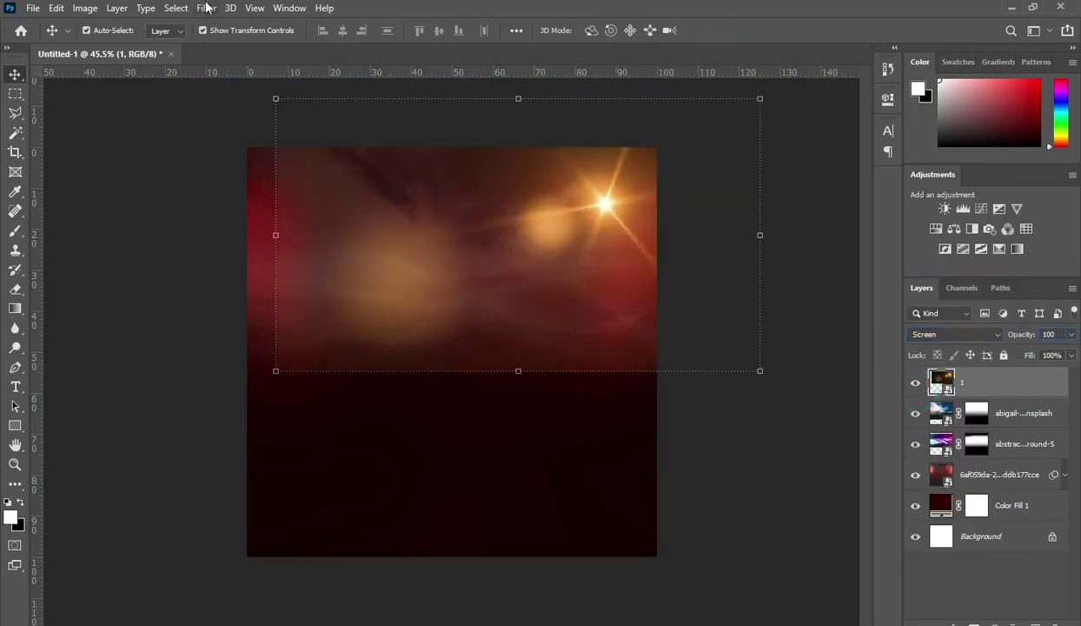
left_click(205, 9)
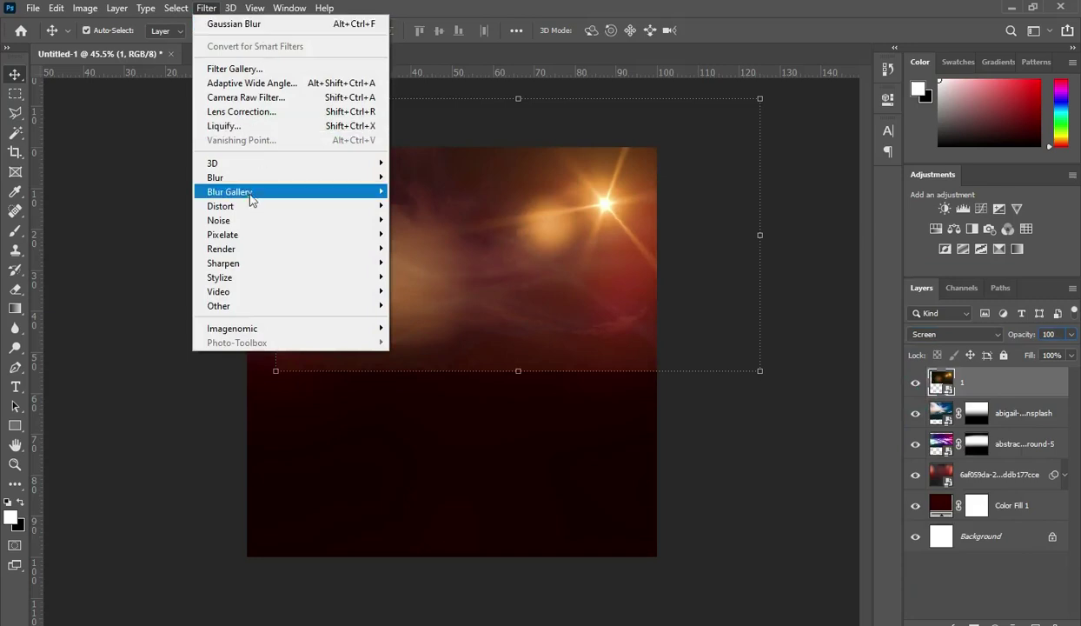
mouse_move(273, 178)
left_click(441, 234)
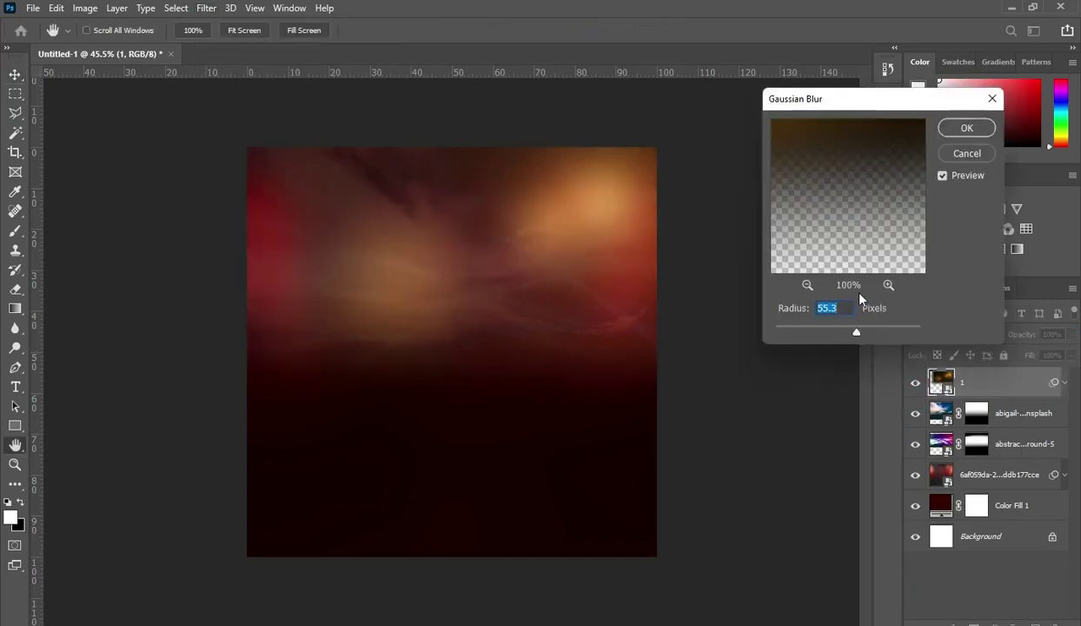
left_click_drag(856, 334, 814, 334)
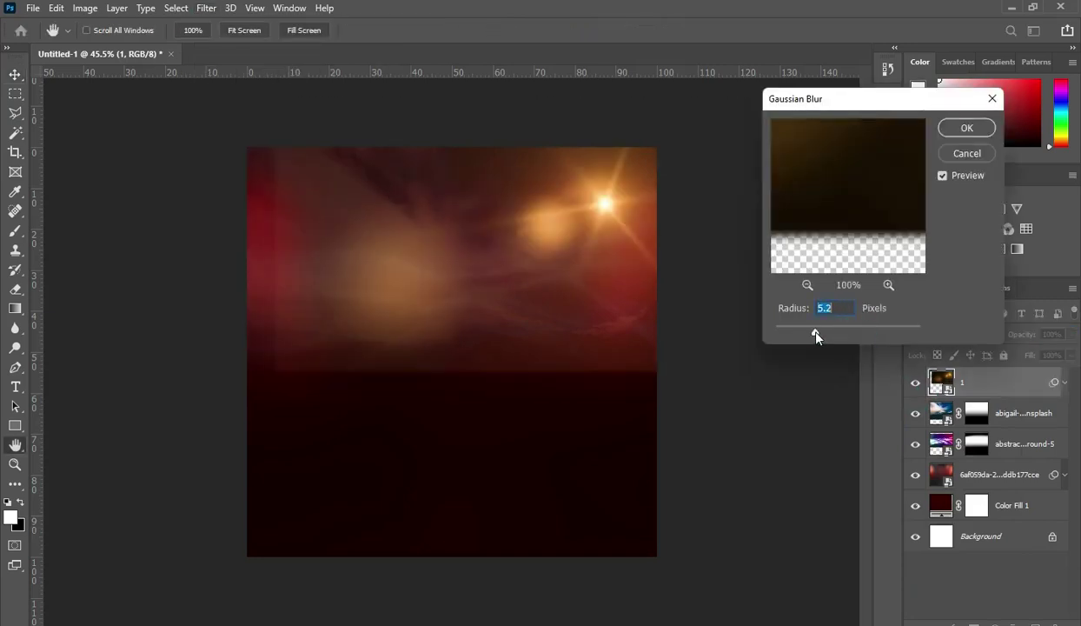
left_click_drag(824, 336, 839, 335)
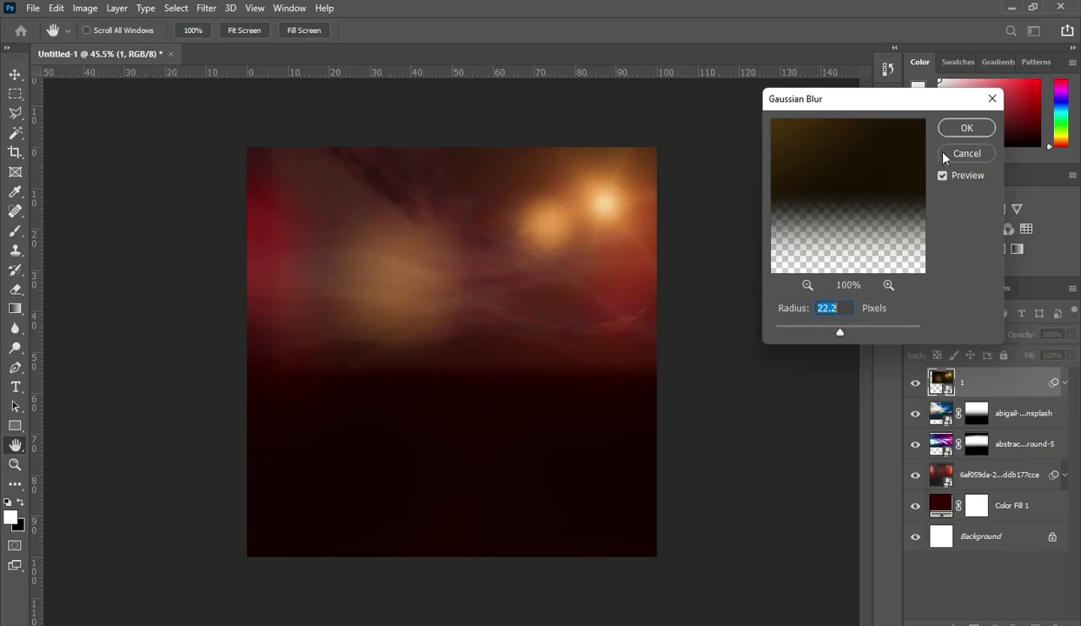
left_click(966, 129)
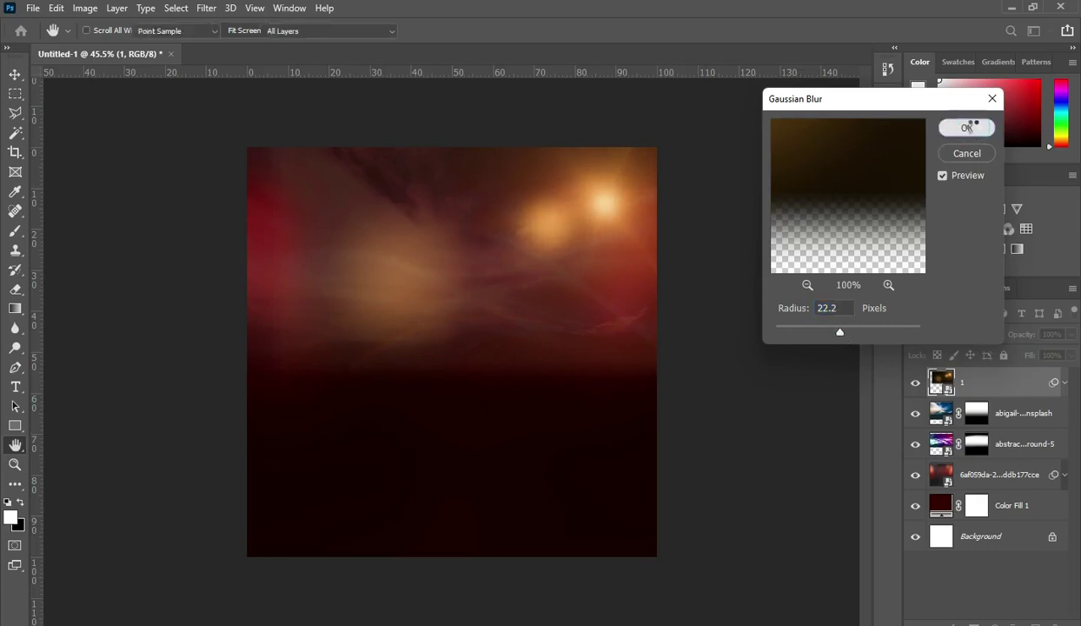
Reduce the lens flare layer's opacity to 74% and shift it slightly up and right on the canvas.
left_click(1063, 384)
left_click(1051, 334)
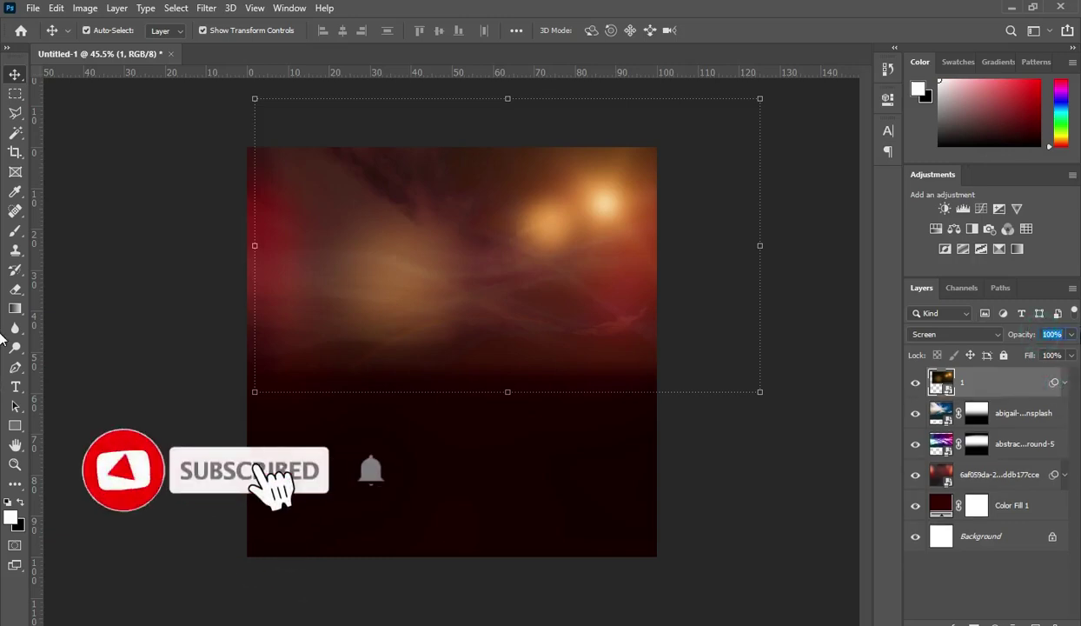
type("74")
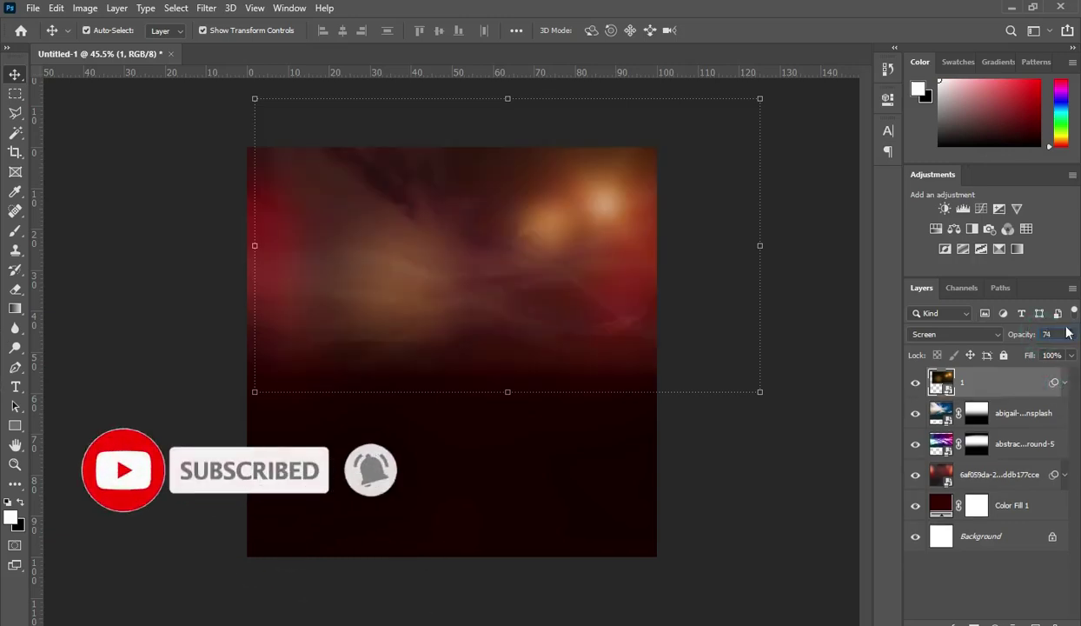
mouse_move(614, 192)
left_mouse_down()
mouse_move(621, 181)
mouse_move(617, 193)
mouse_move(603, 182)
left_mouse_up()
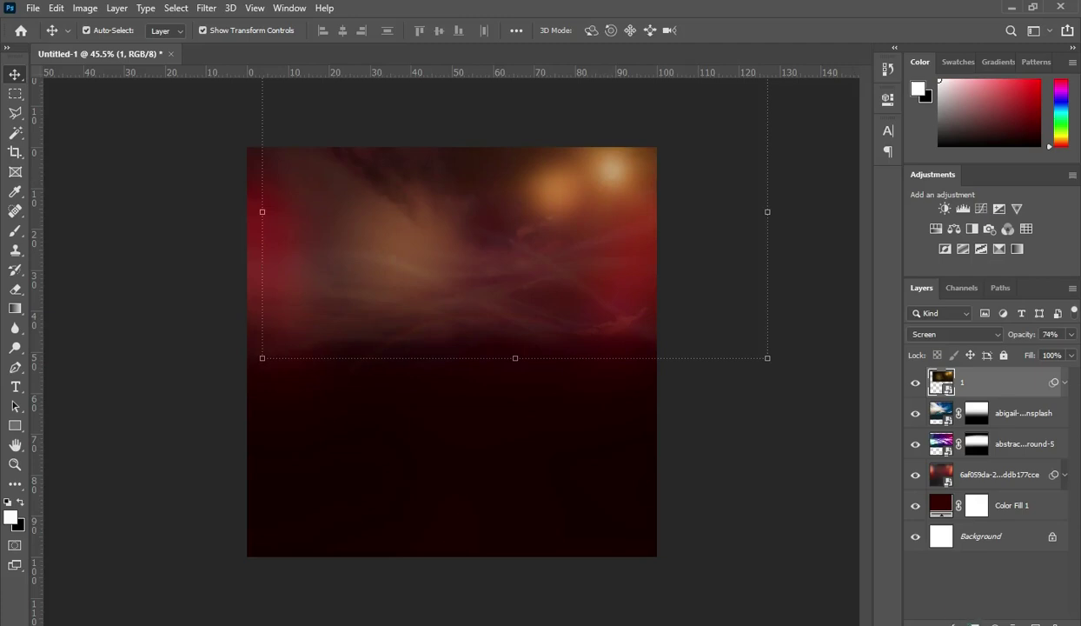
Add a layer mask to the lens flare layer and fade out its left and lower parts with black linear gradients.
left_click(973, 622)
left_click(15, 308)
key("x")
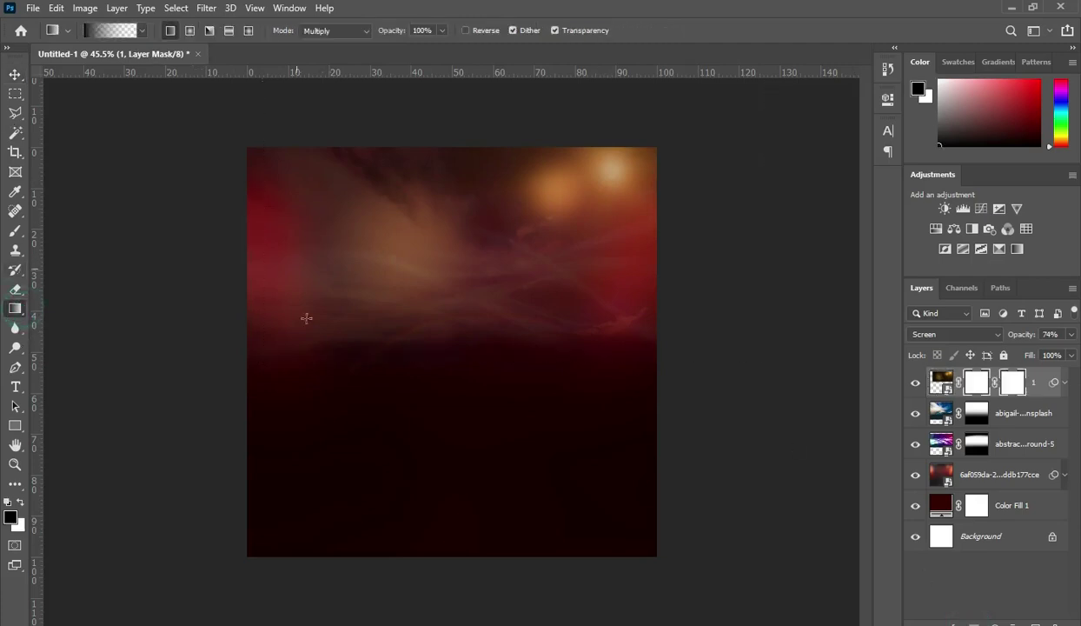
left_click(429, 410)
left_click(435, 416)
mouse_move(216, 229)
left_mouse_down()
mouse_move(388, 237)
mouse_move(491, 217)
left_mouse_up()
left_click_drag(290, 227, 521, 195)
left_click_drag(627, 388, 621, 262)
left_click_drag(326, 202, 597, 210)
left_click(15, 74)
key("x")
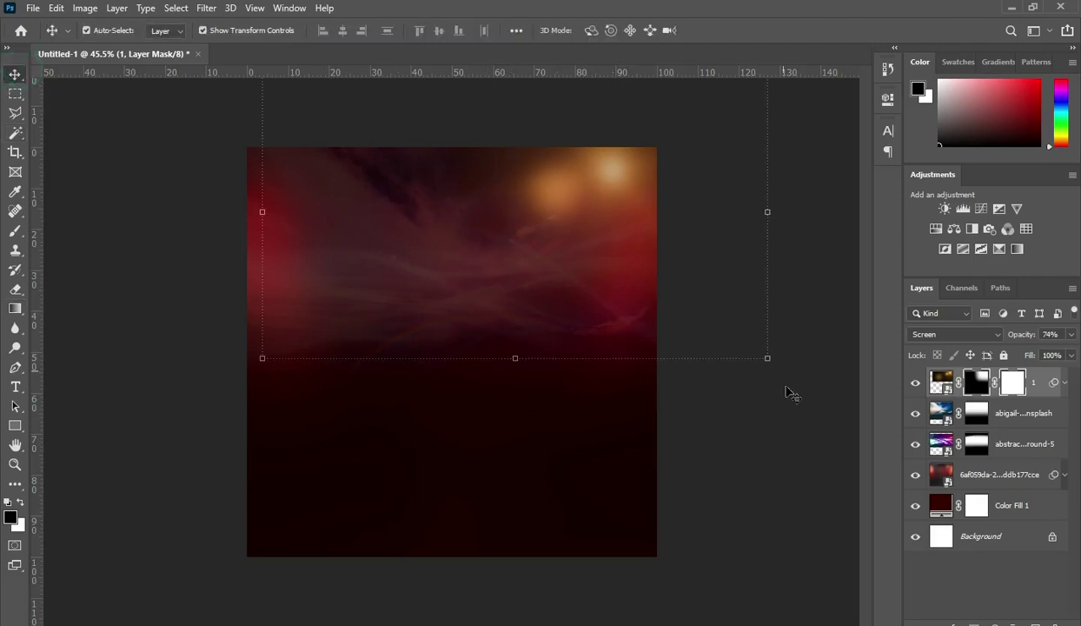
left_click(764, 395)
Create a new layer above the sky photo layer and choose the 09.psd brush from the Torn Paper Brushes.
left_click(1019, 421)
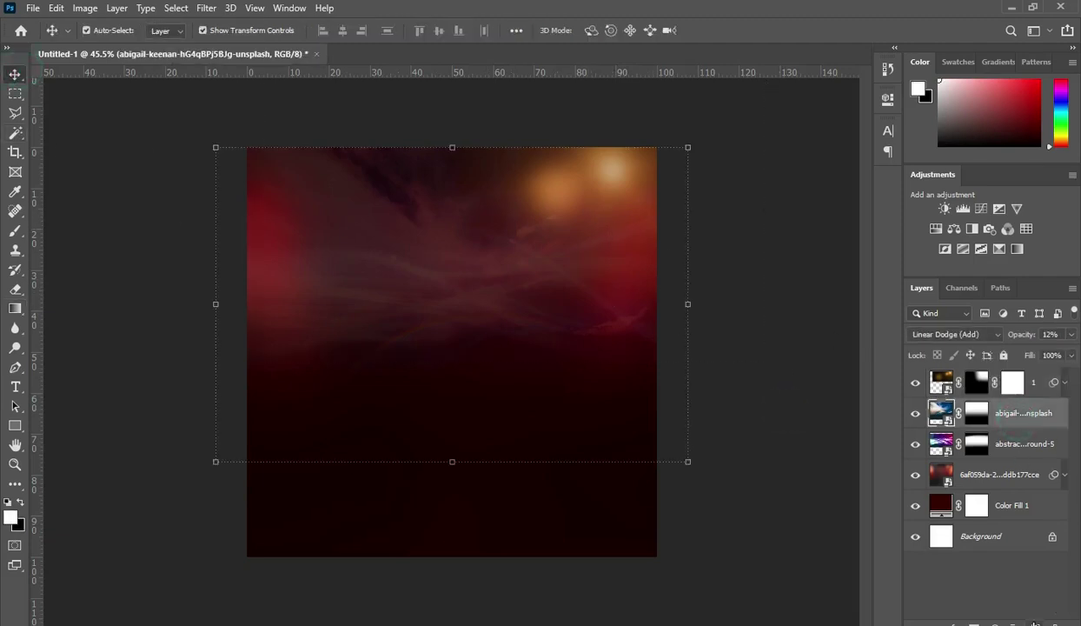
key("ctrl+shift+alt+n")
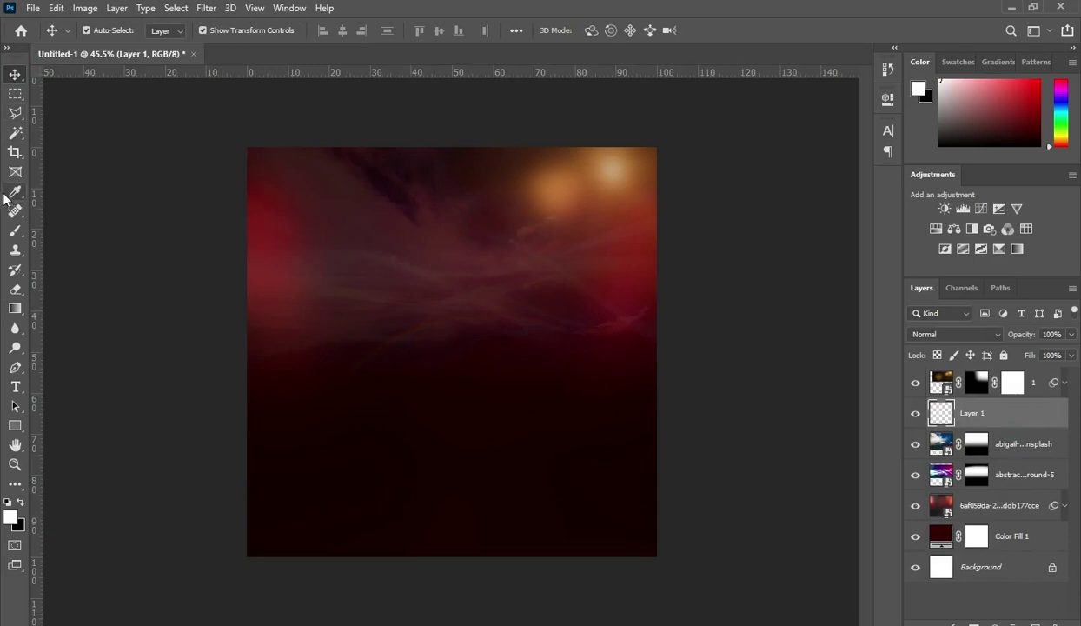
left_click(12, 231)
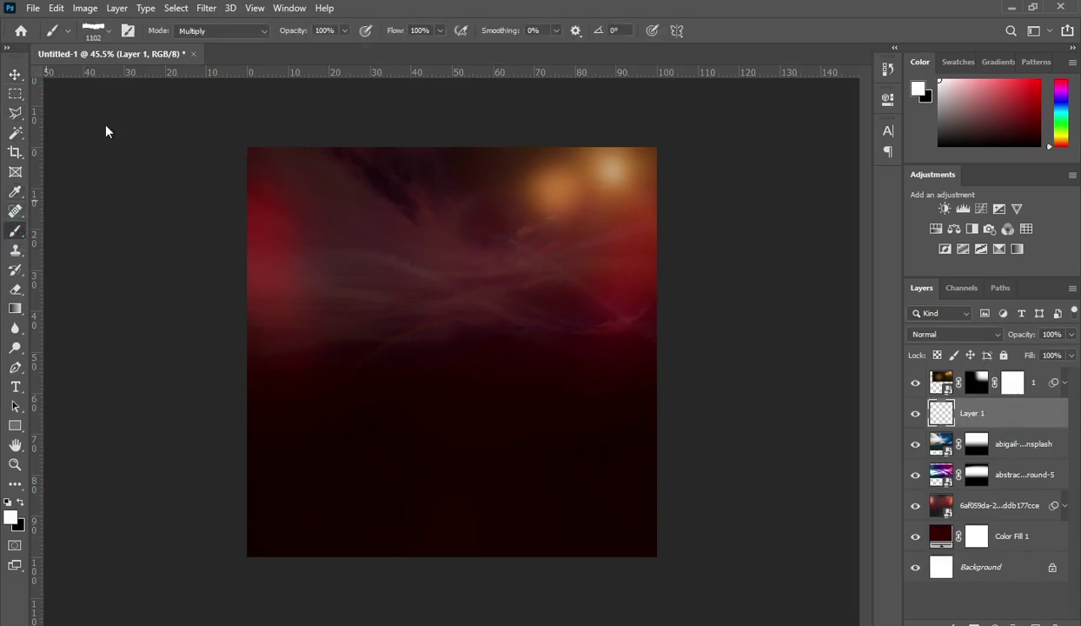
left_click(108, 33)
left_click(365, 405)
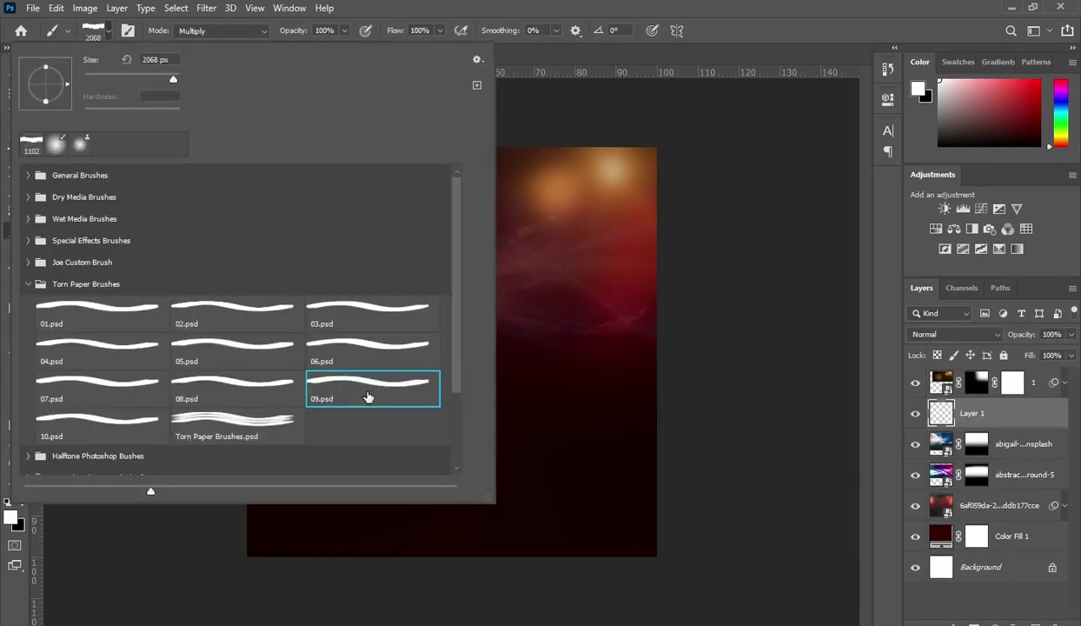
left_click(107, 32)
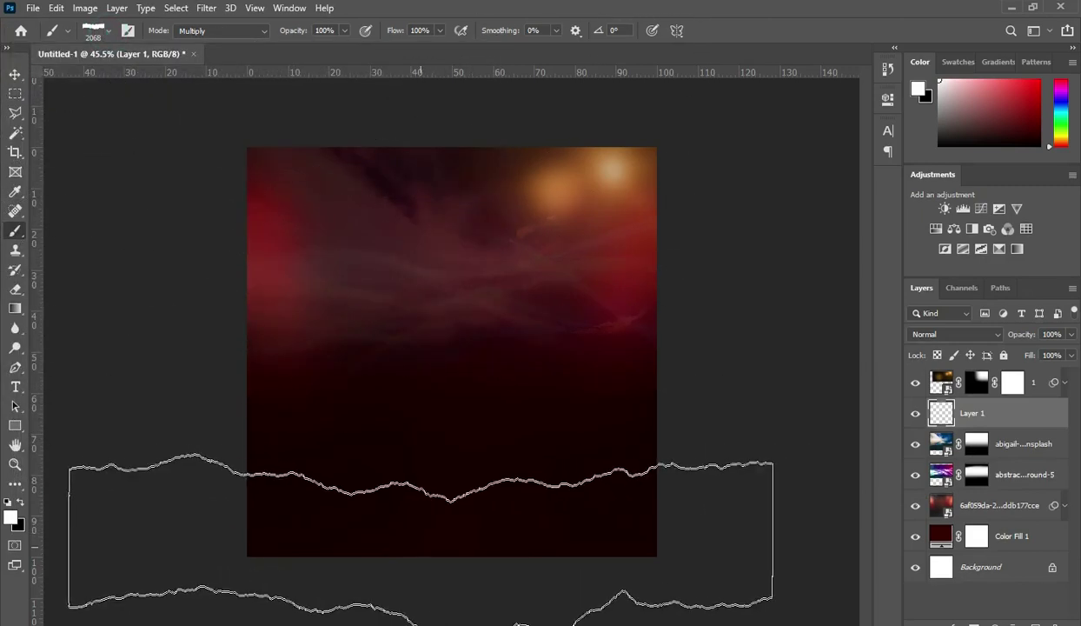
Shrink the torn paper brush to 1300 px and stamp it once in white across the canvas's bottom edge.
key("bracketleft")
key("bracketleft")
key("bracketleft")
key("bracketleft")
key("bracketleft")
key("bracketleft")
key("bracketleft")
key("bracketleft")
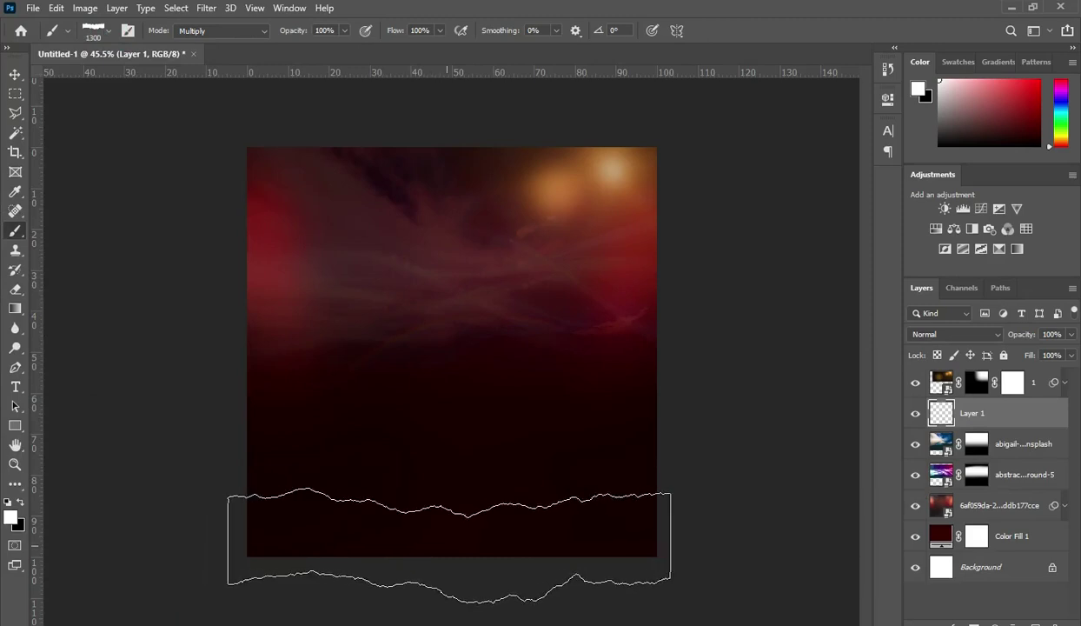
left_click(449, 543)
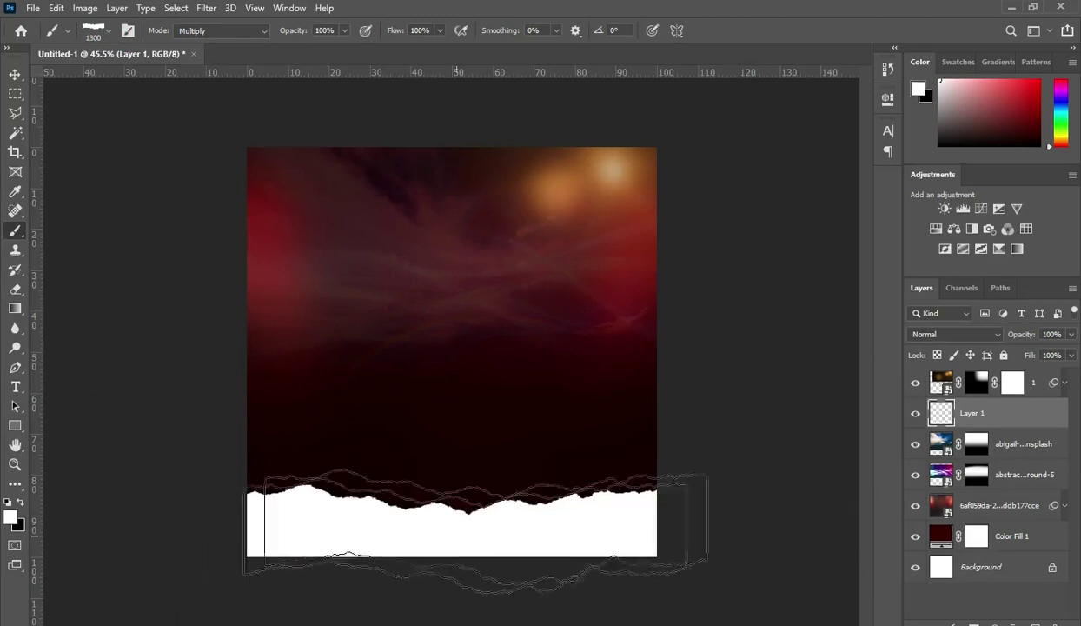
left_click(14, 74)
left_click(99, 171)
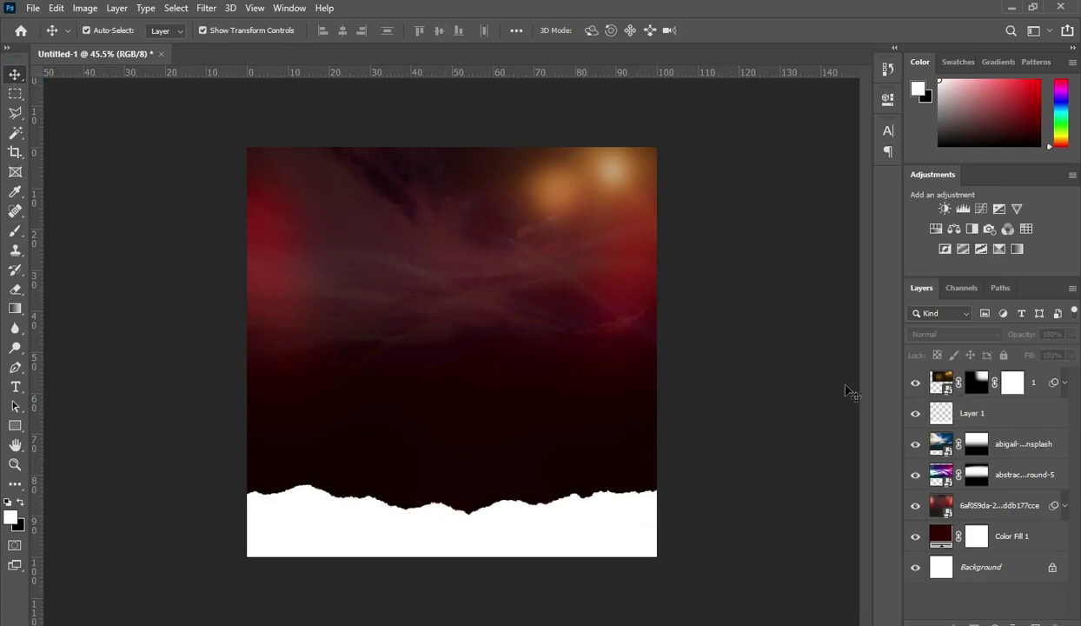
Place the CROWD photo above the abstract-background-5 layer and enlarge it to span the canvas width behind the torn paper.
key("ctrl+plus")
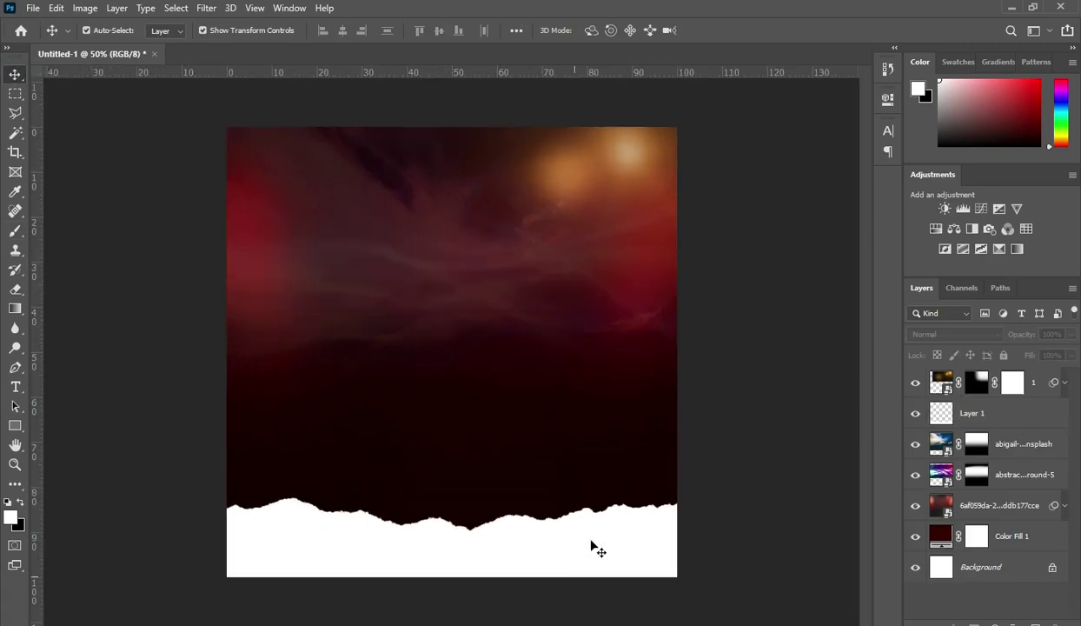
left_click(993, 417)
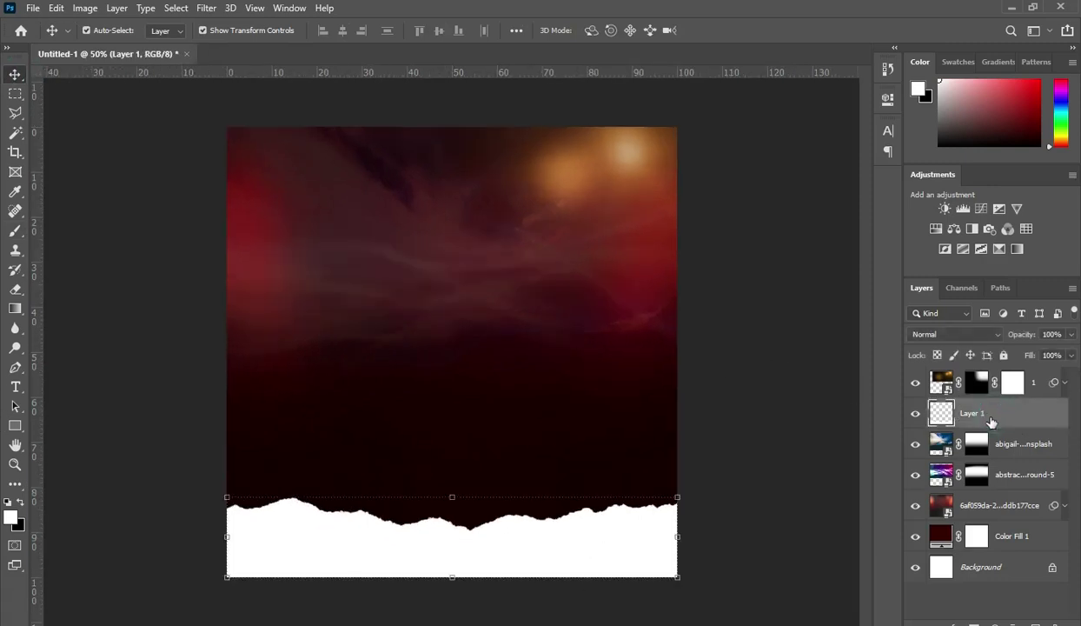
left_click(1002, 480)
key("alt+Tab")
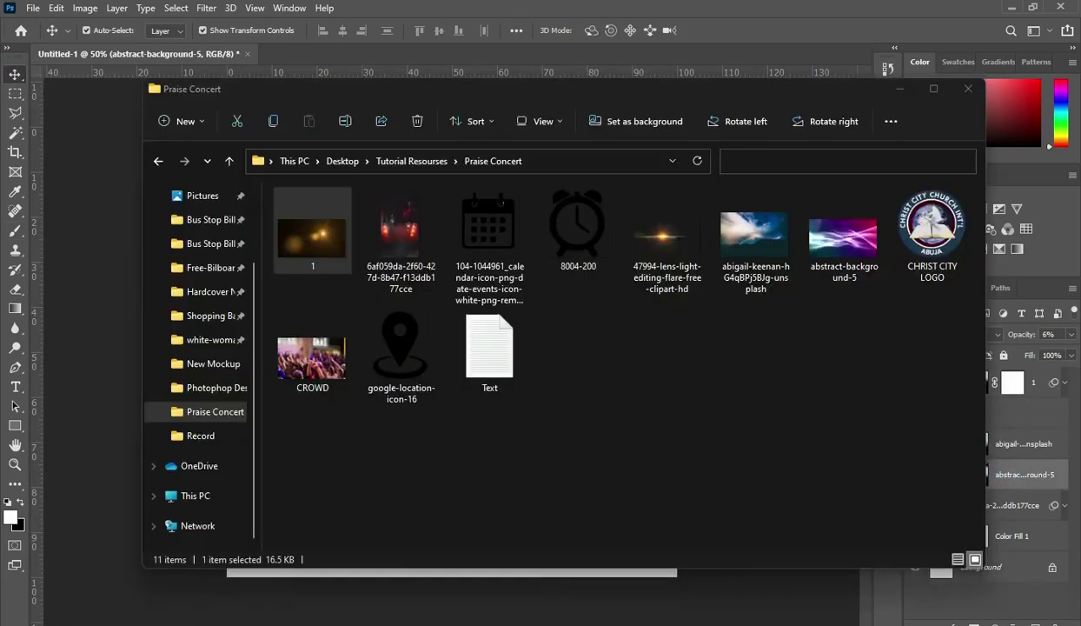
left_click(304, 344)
left_click_drag(300, 390, 121, 391)
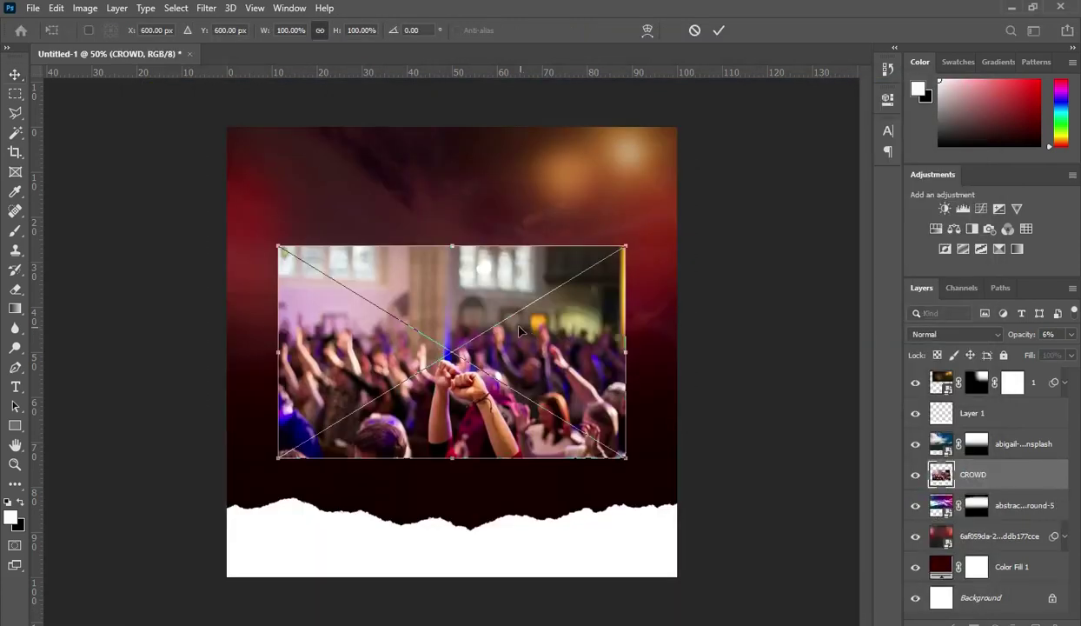
scroll(508, 315, "up", 1)
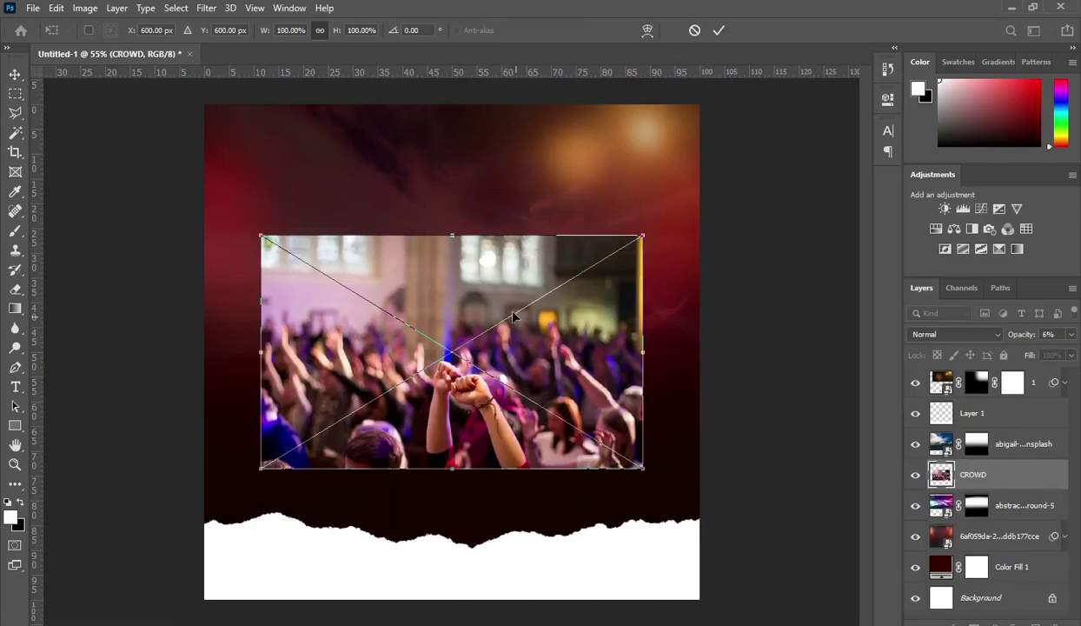
left_click_drag(497, 351, 497, 485)
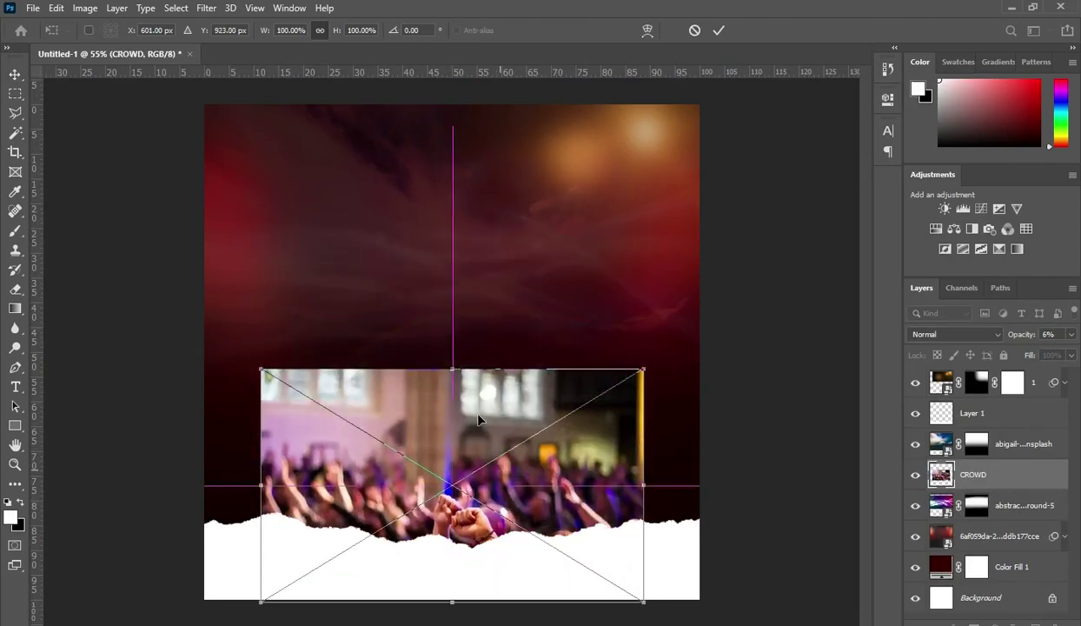
left_click_drag(456, 363, 452, 283)
left_click(720, 31)
key("ctrl+minus")
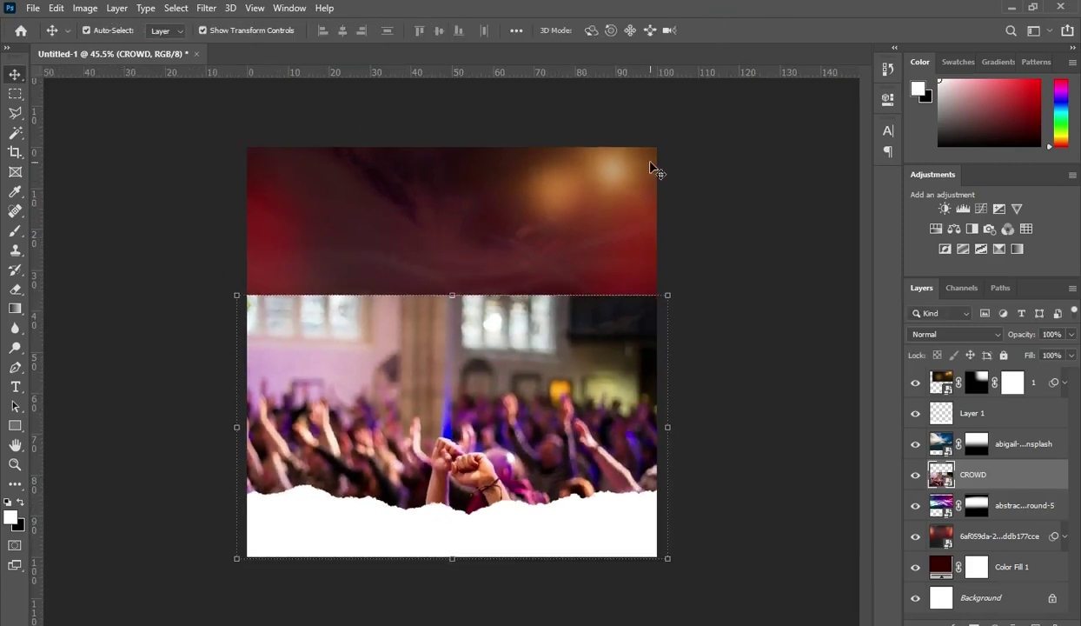
Move the CROWD layer above the sky photo layer and set its blend mode to Screen.
left_click_drag(980, 467, 982, 430)
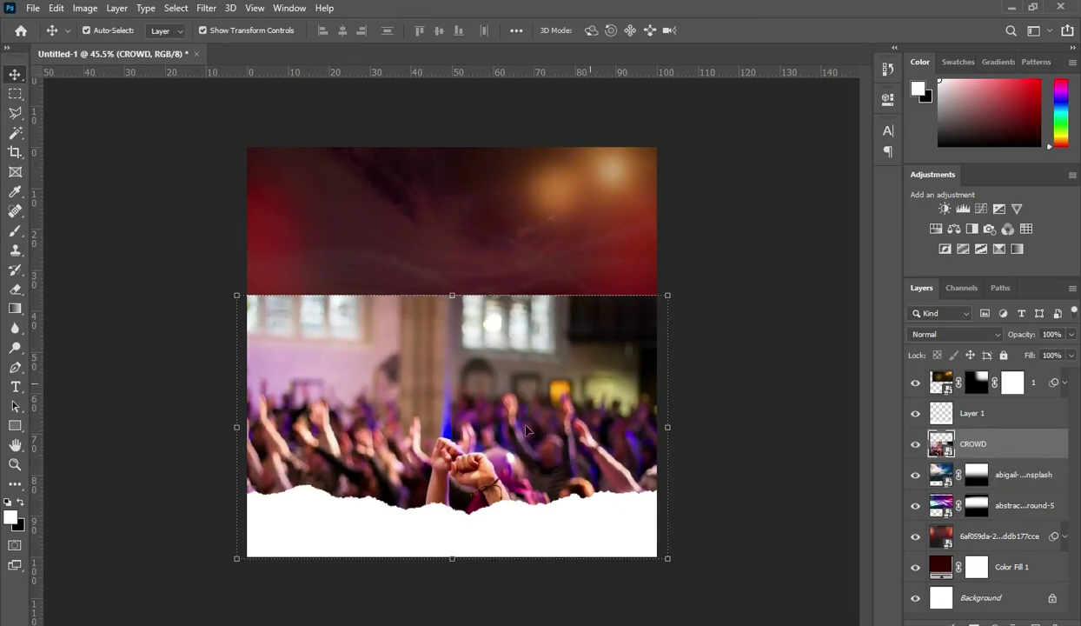
key("ctrl+minus")
left_click(962, 335)
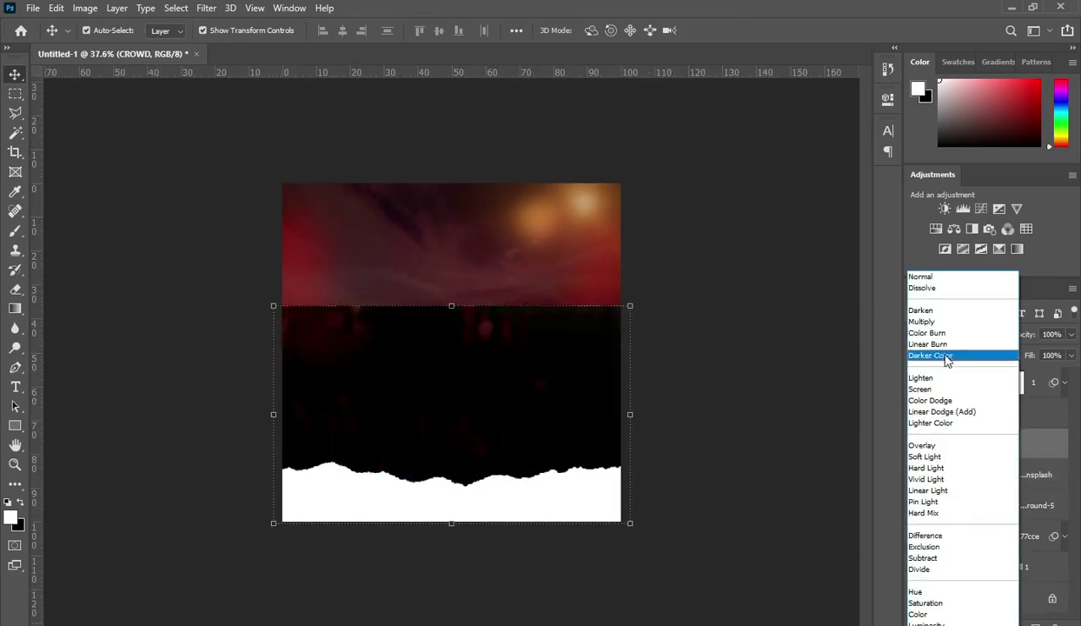
left_click(902, 385)
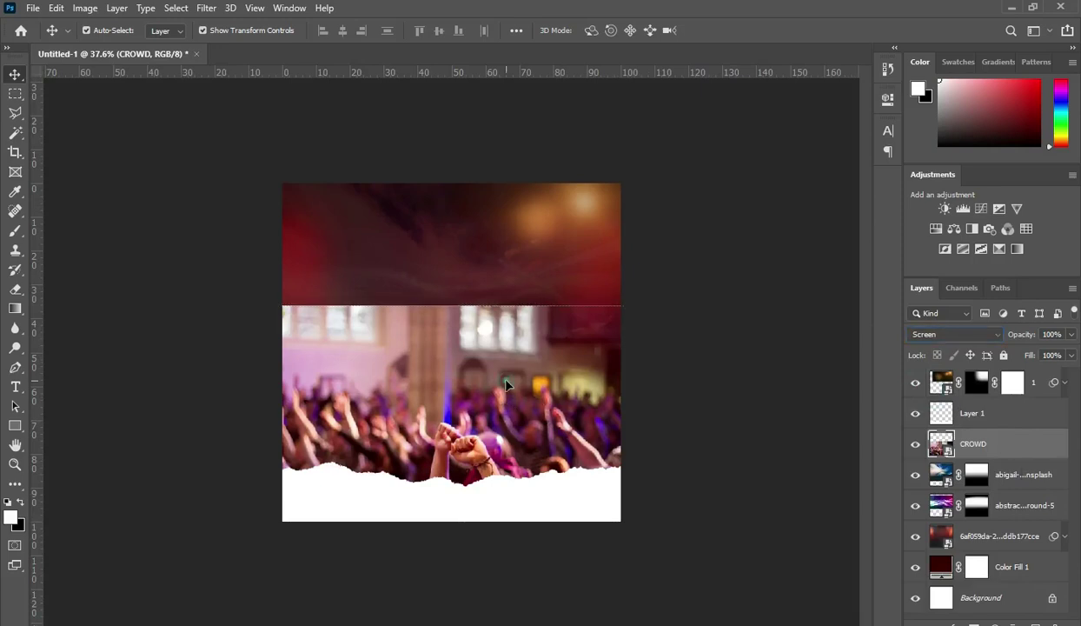
Lower the CROWD layer's opacity to 11%.
key("ctrl+plus")
key("ctrl+plus")
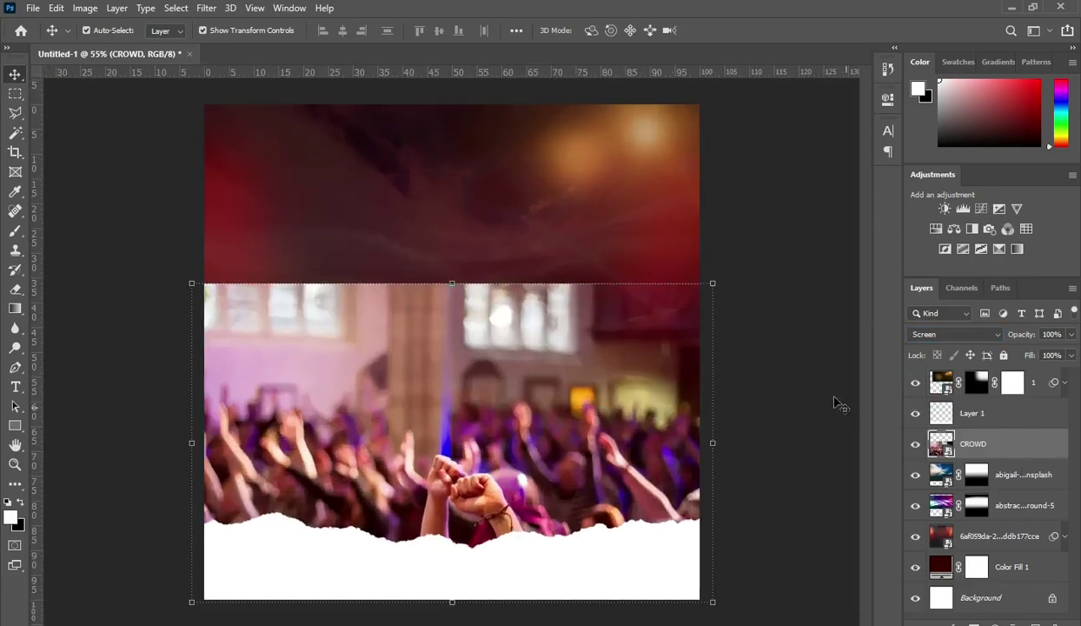
left_click(1047, 334)
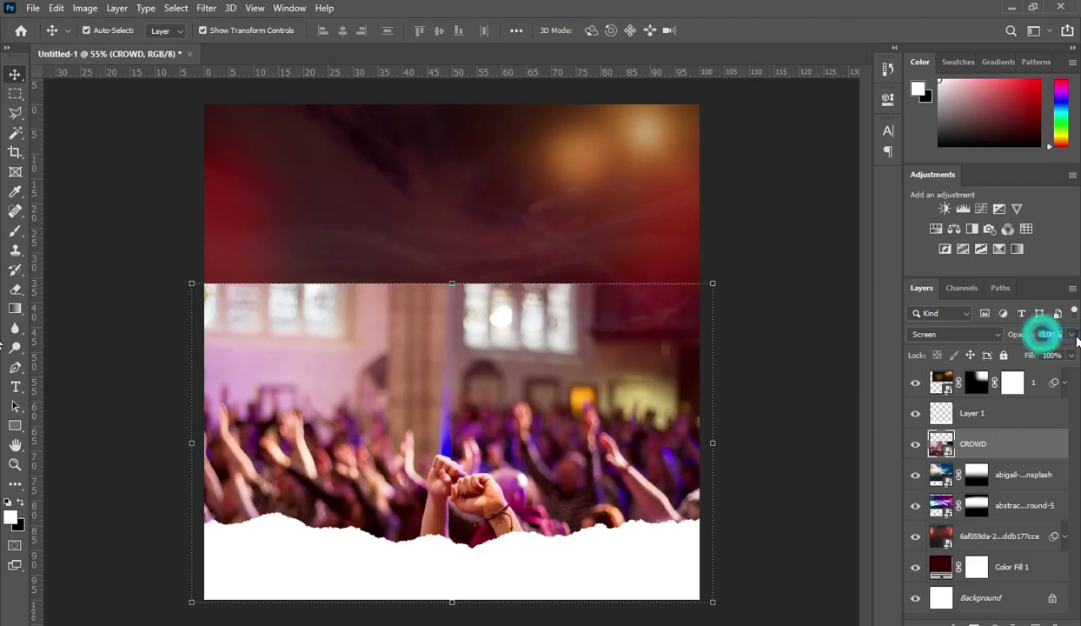
type("11")
key("Return")
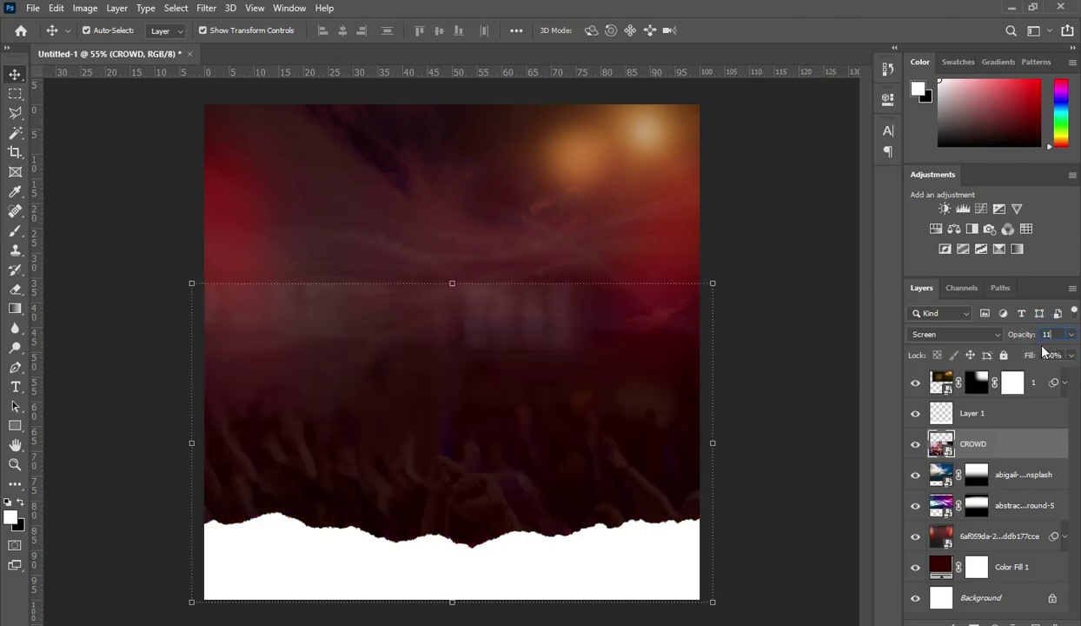
Add a layer mask to the CROWD layer and fade out the photo's upper edge with a black linear gradient.
left_click(971, 621)
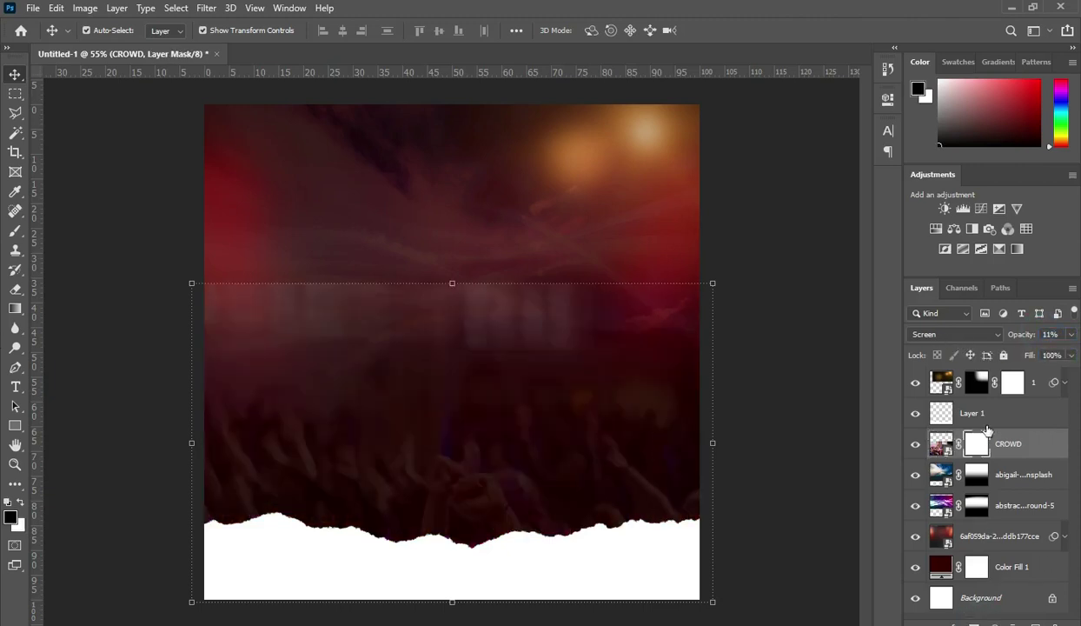
left_click(16, 308)
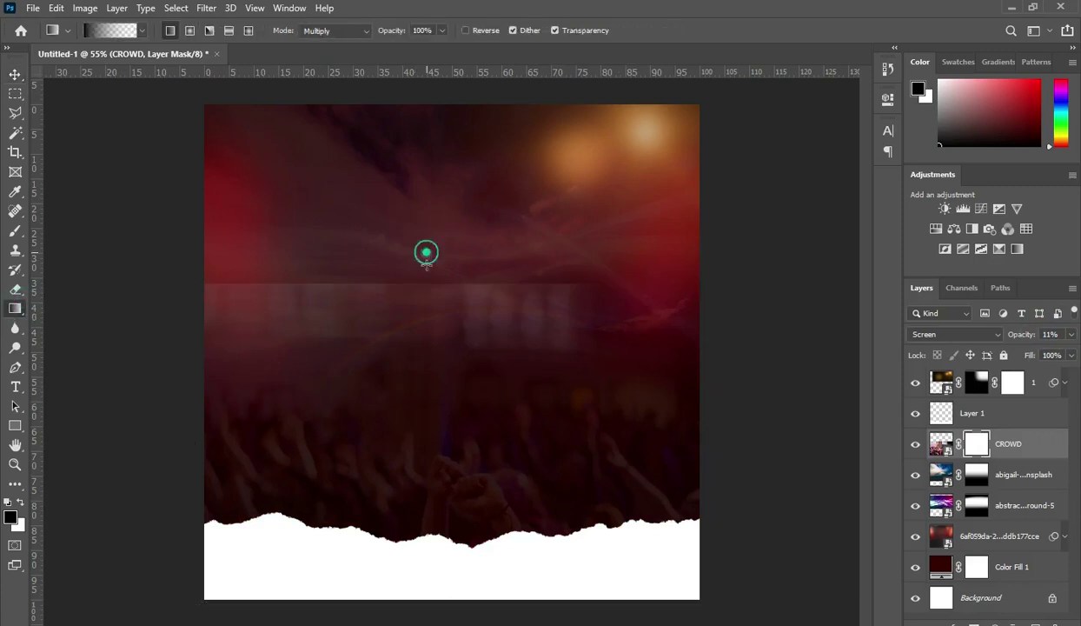
left_click_drag(460, 314, 459, 417)
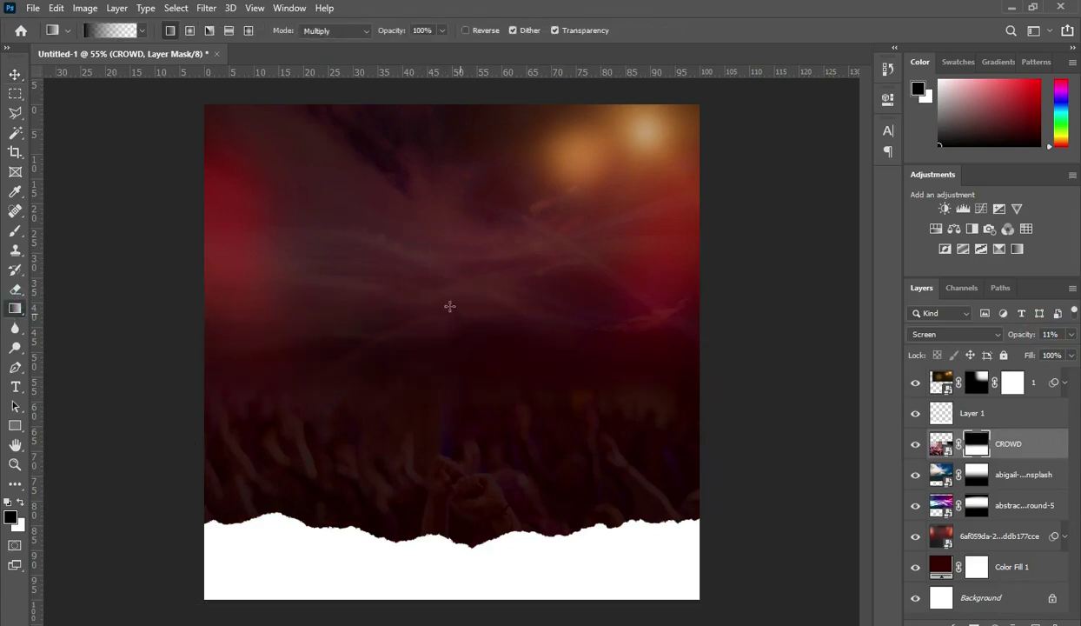
left_click(15, 74)
Group all layers from the lens flare down to Color Fill 1 and name the group Background.
scroll(522, 239, "down", 3)
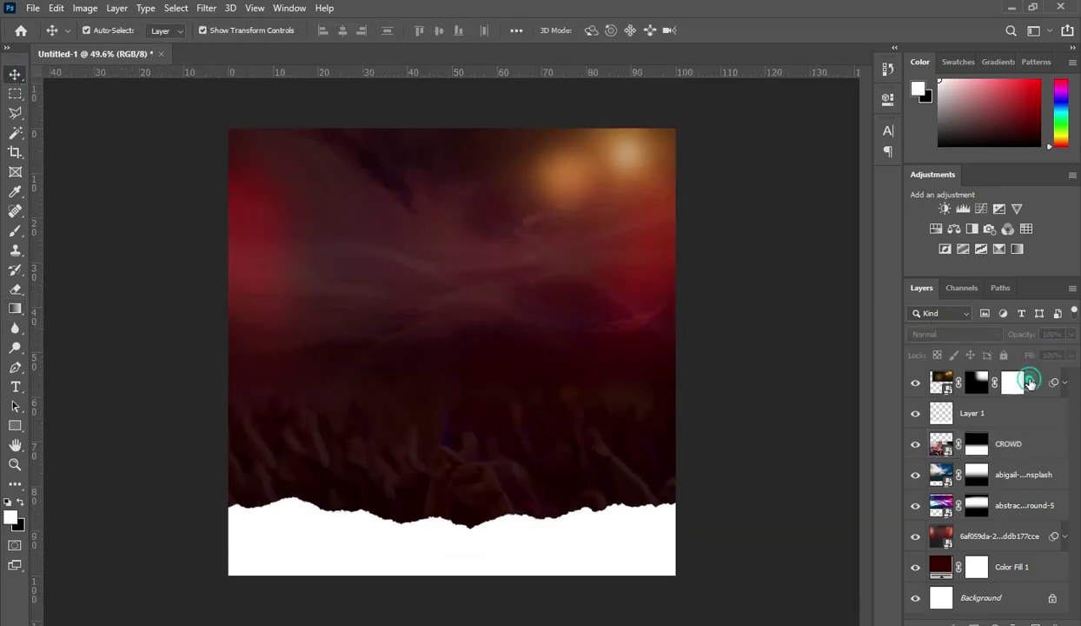
left_click(1031, 383)
left_click(1005, 571, "shift")
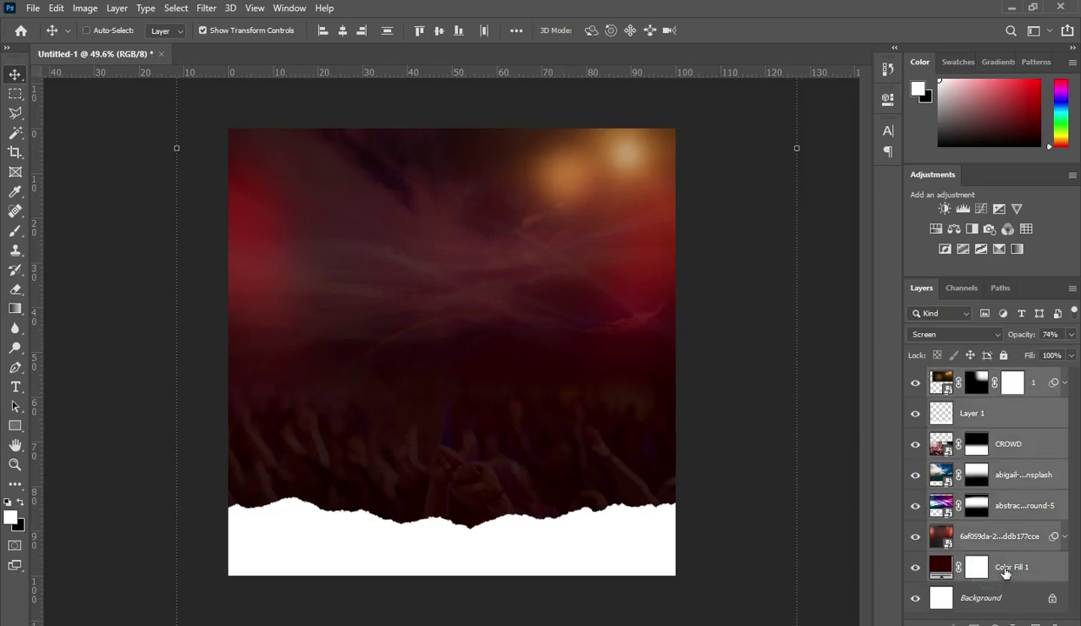
key("ctrl+g")
double_click(971, 376)
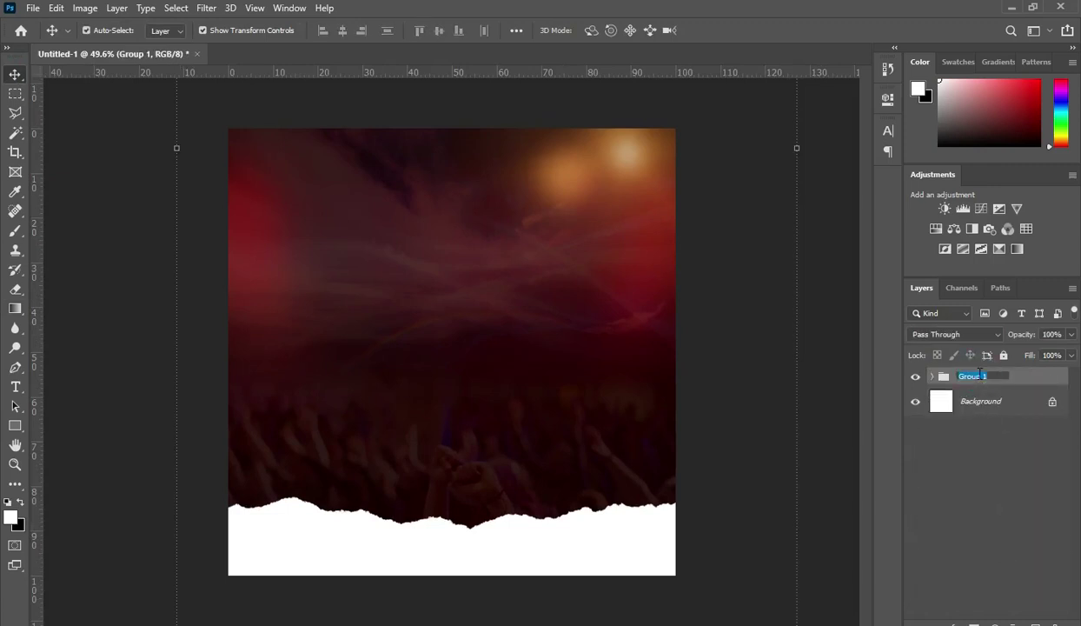
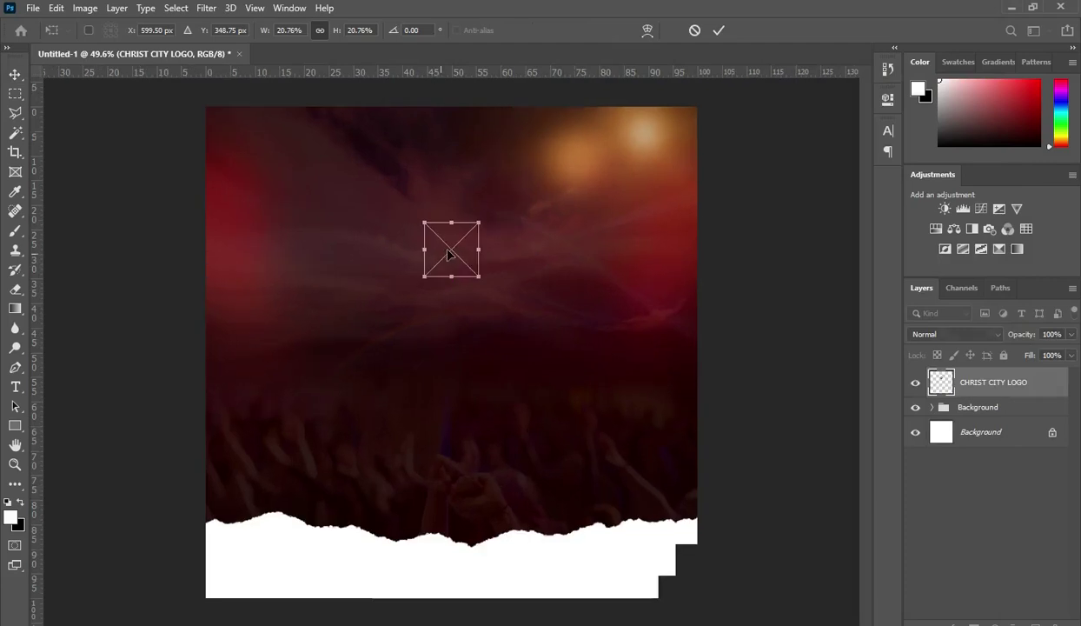
Place the CHRIST CITY LOGO at about 16% scale near the canvas's top edge, left of centre.
left_click_drag(463, 270, 355, 139)
key("ctrl+minus")
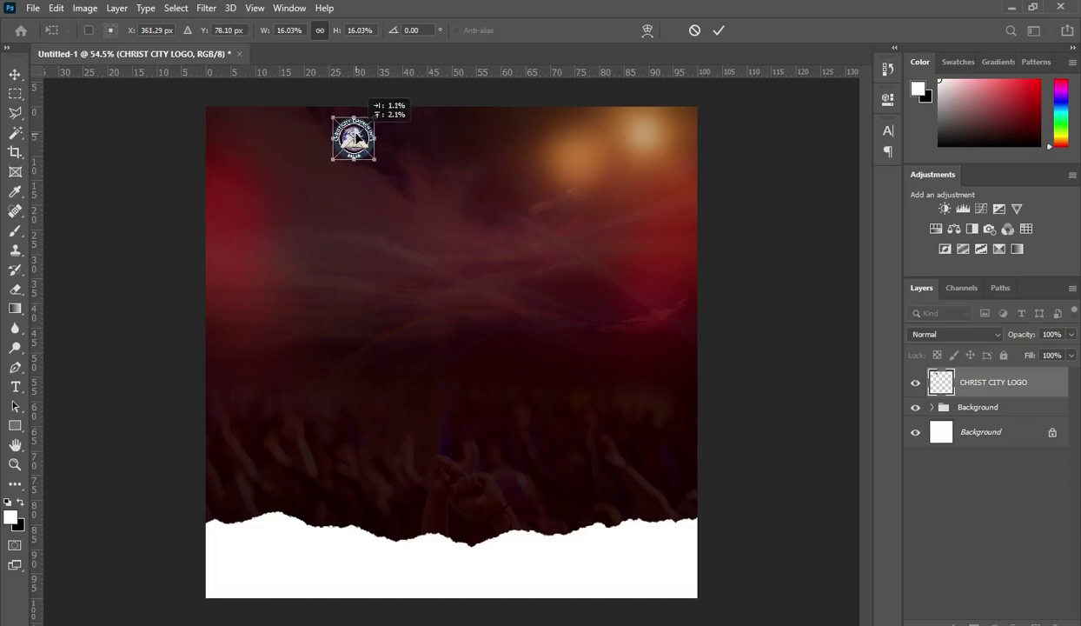
key("Return")
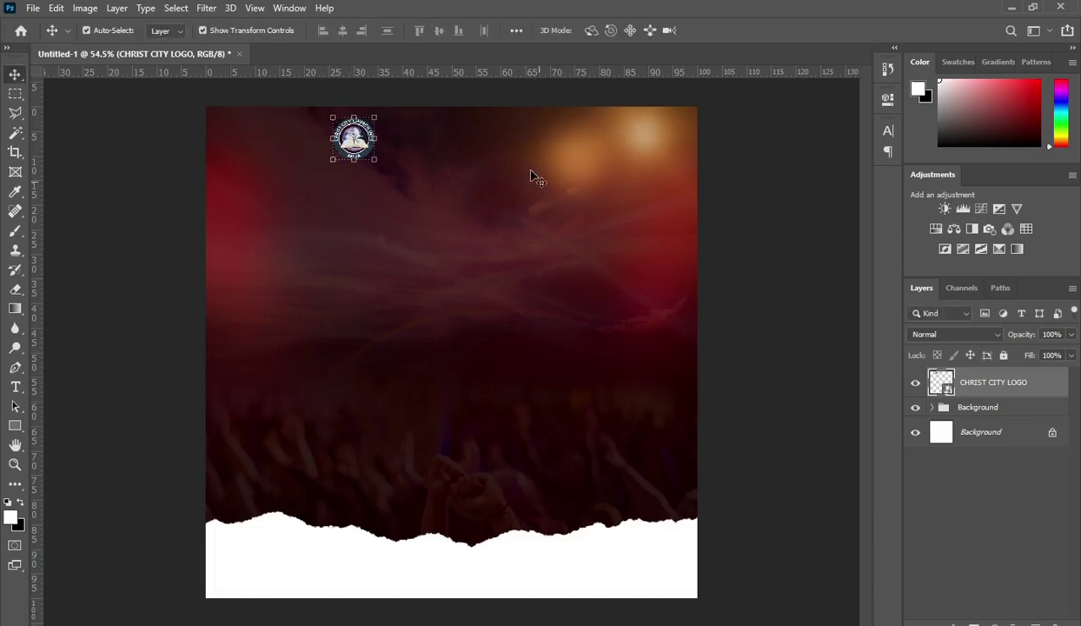
left_click(734, 257)
Switch to the Notepad text file and copy the lines "CHRIST ASSEMBLY CHURCH, ABUJA WORSHIP CENTER".
key("alt+Tab")
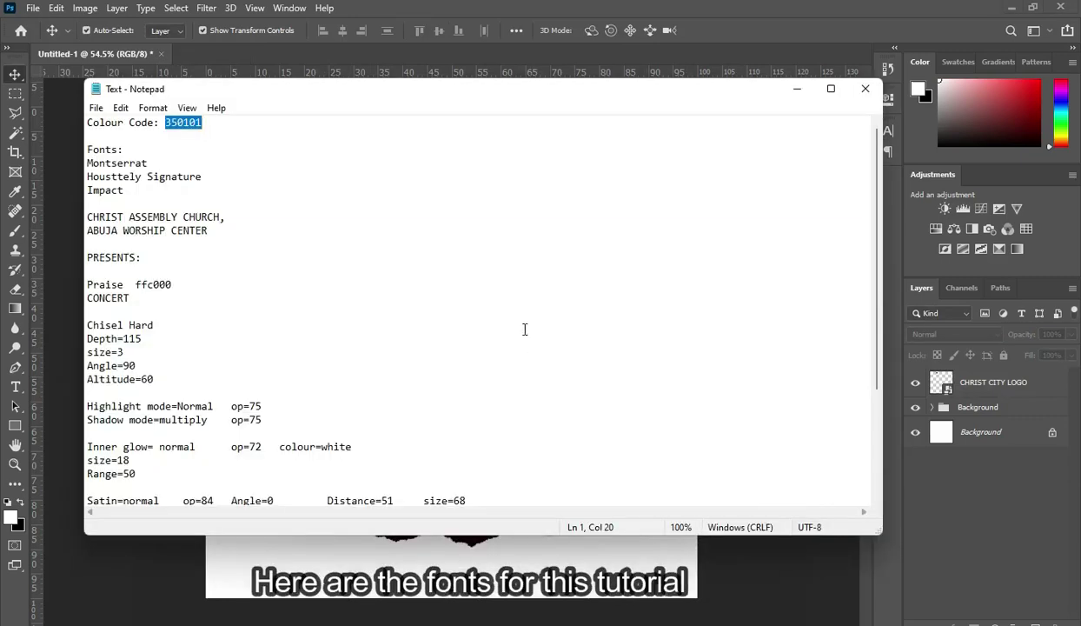
left_click(205, 158)
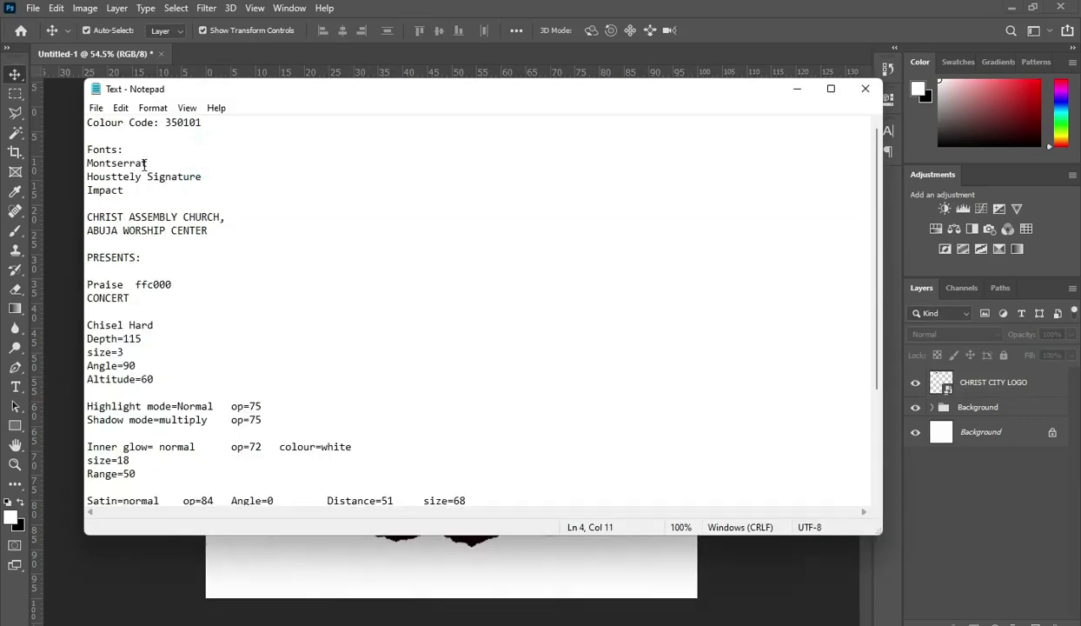
left_click_drag(142, 162, 86, 162)
key("ctrl+c")
left_click_drag(87, 217, 234, 230)
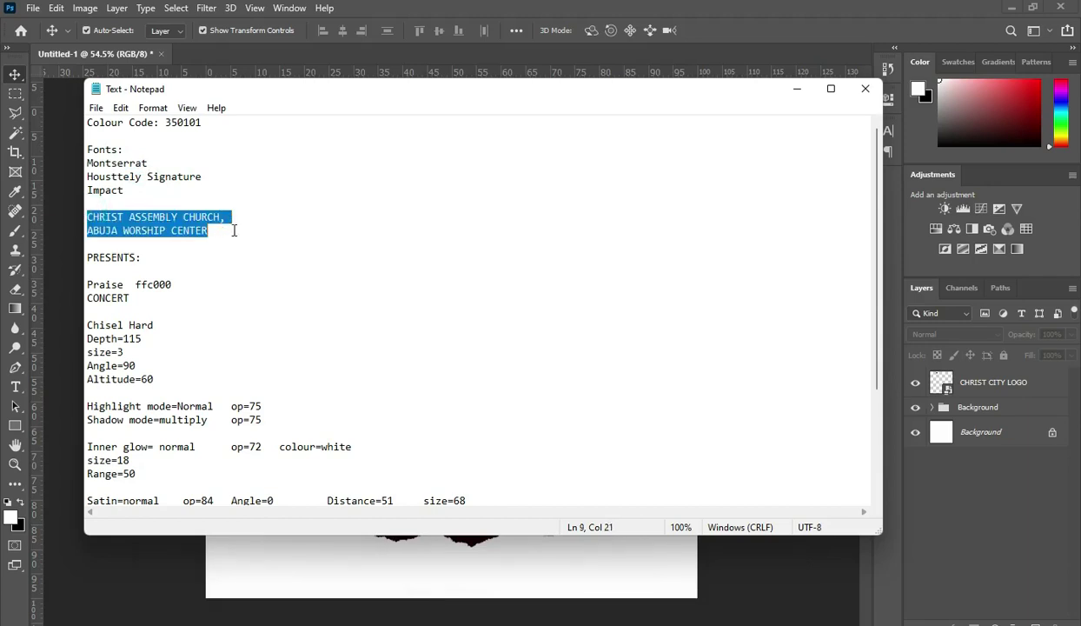
left_click(798, 91)
Add a white Montserrat Bold text layer below the logo containing the copied "CHRIST ASSEMBLY CHURCH, ABUJA WORSHIP CENTER".
key("t")
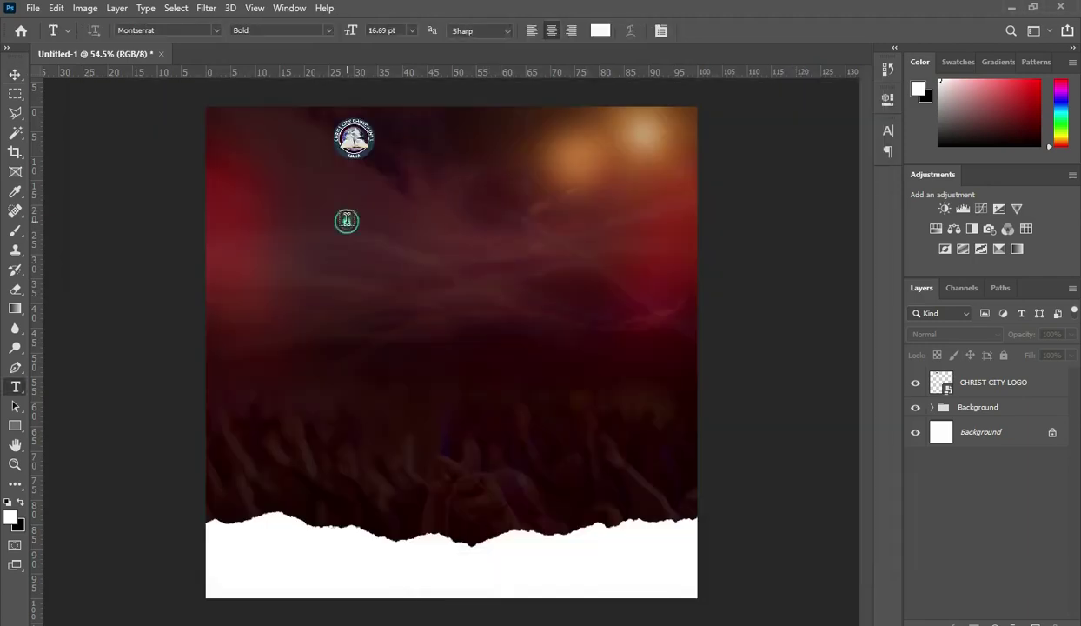
left_click(456, 218)
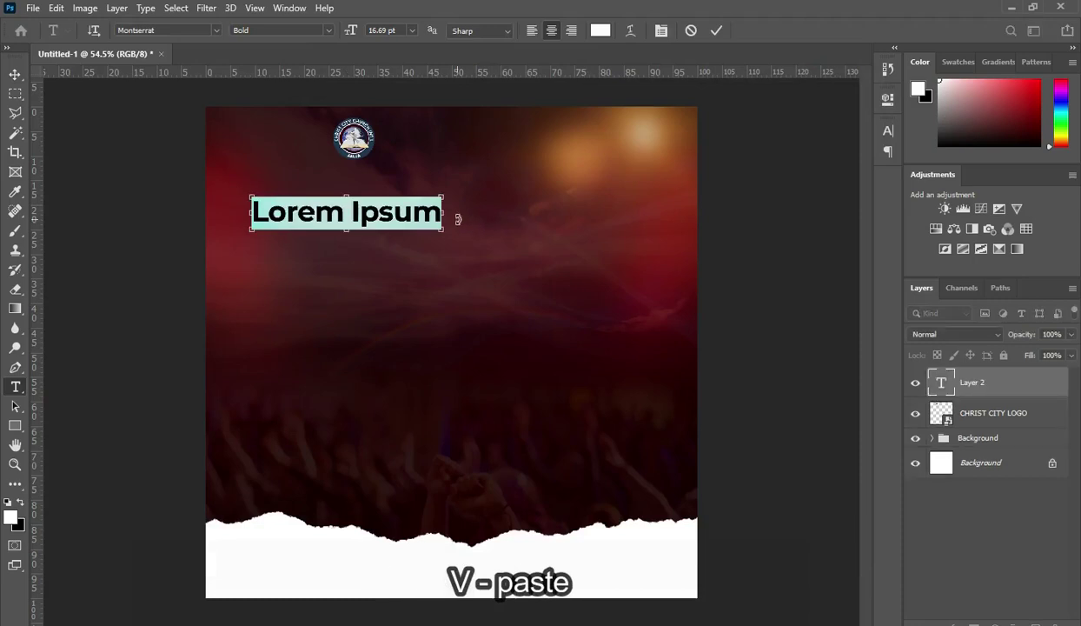
key("ctrl+v")
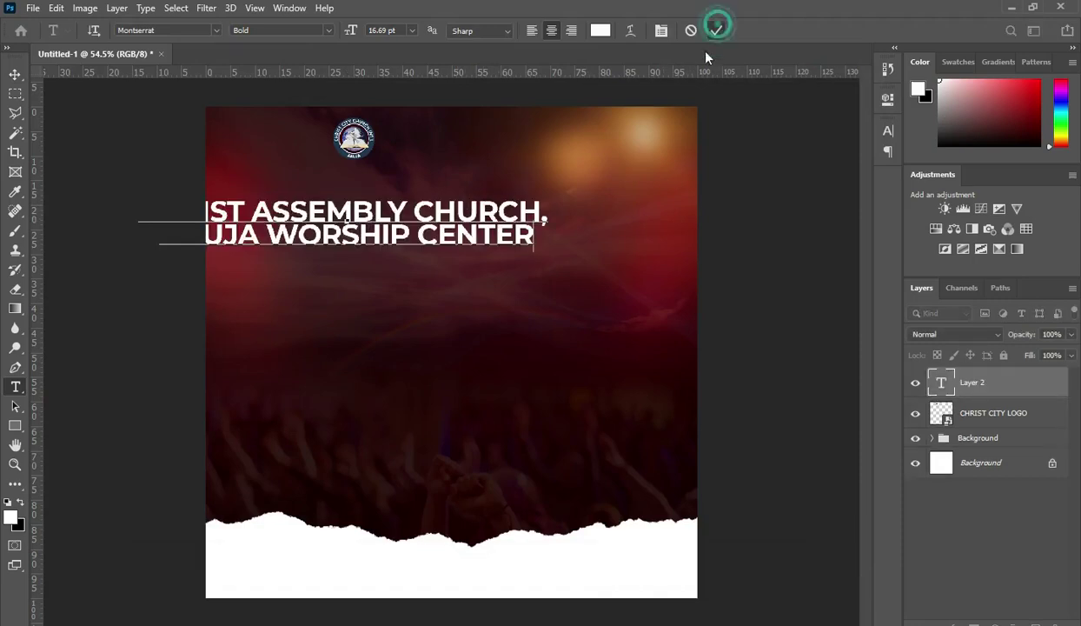
left_click(15, 75)
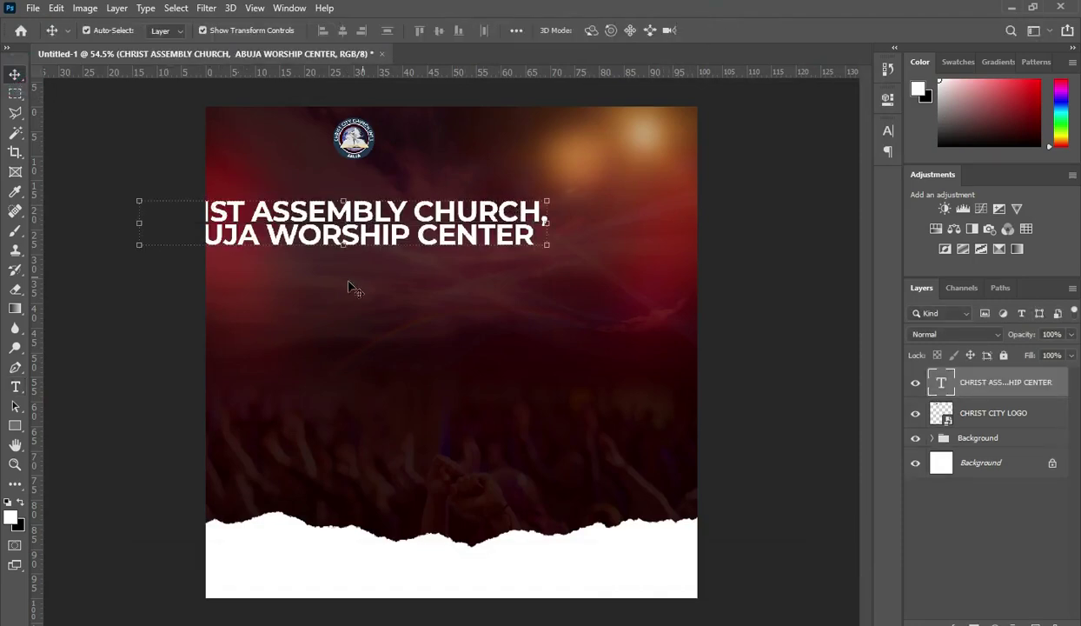
Scale the church name text down to about 7.22 pt and move it up near the logo.
left_click_drag(141, 223, 372, 223)
left_click(743, 31)
left_click_drag(437, 233, 453, 178)
Change the church name's font weight to SemiBold and tighten its letter spacing.
key("t")
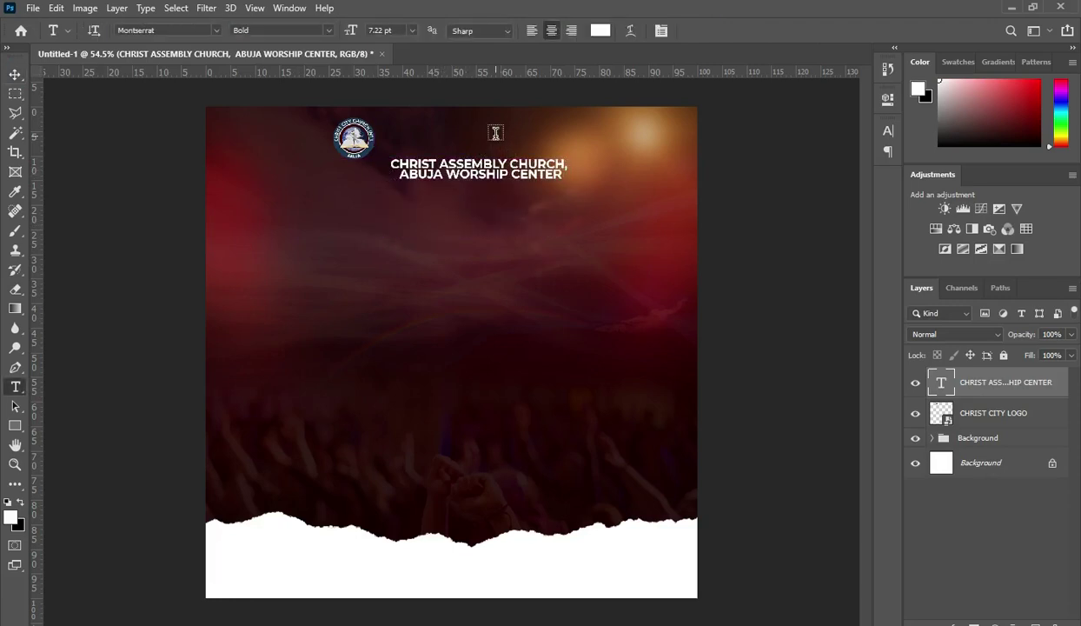
left_click(329, 32)
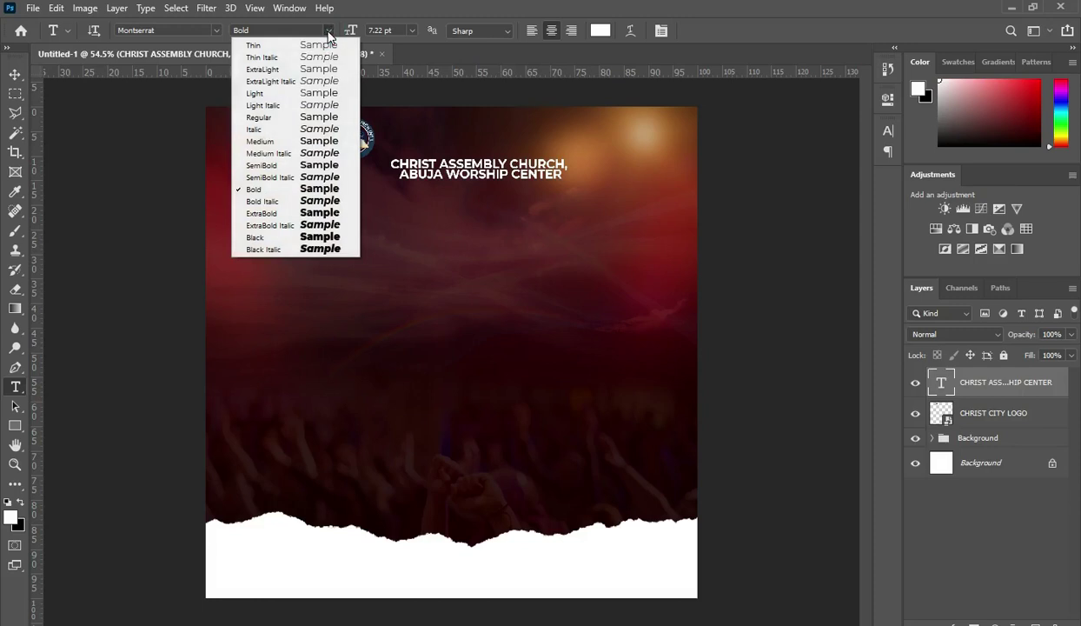
left_click(260, 165)
key("ctrl+alt+Left")
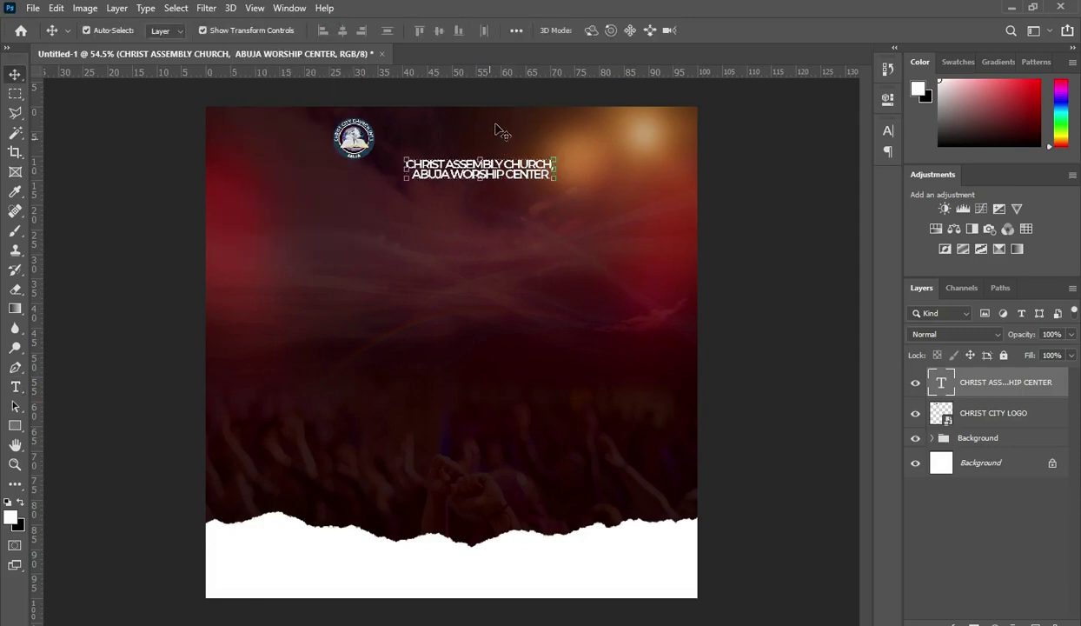
Left-align the church name's two lines and move the text directly to the right of the logo.
left_click(531, 30)
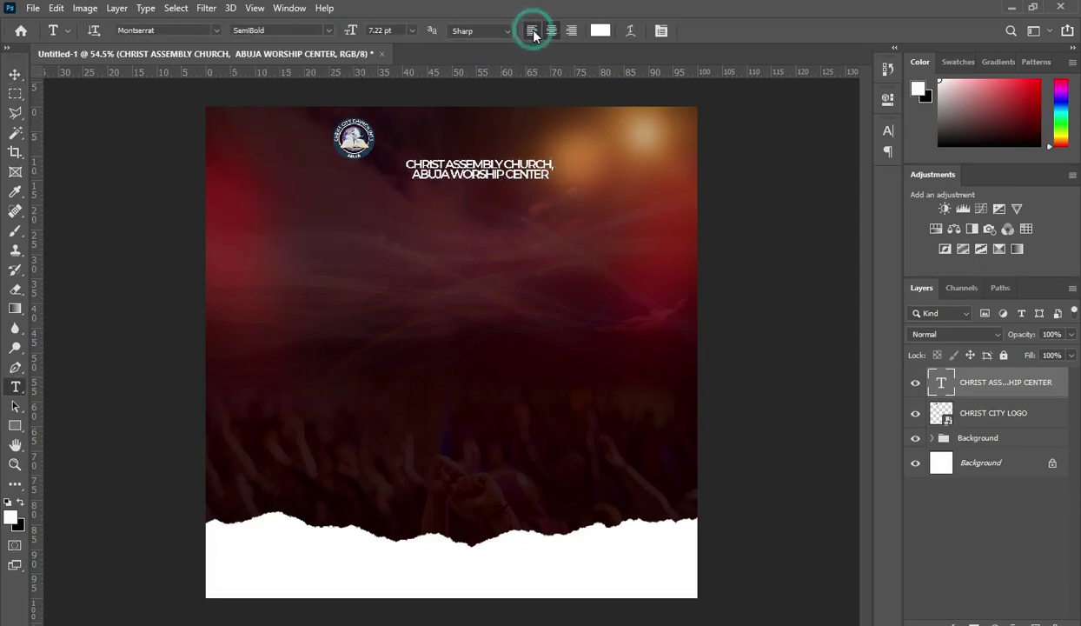
left_click(15, 76)
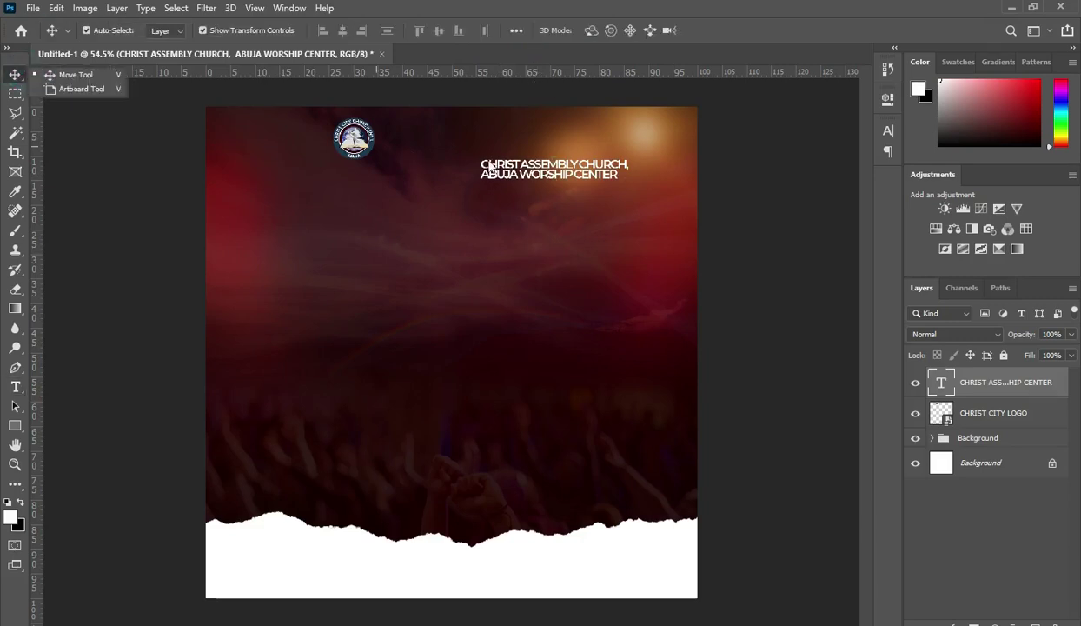
left_click_drag(526, 168, 431, 140)
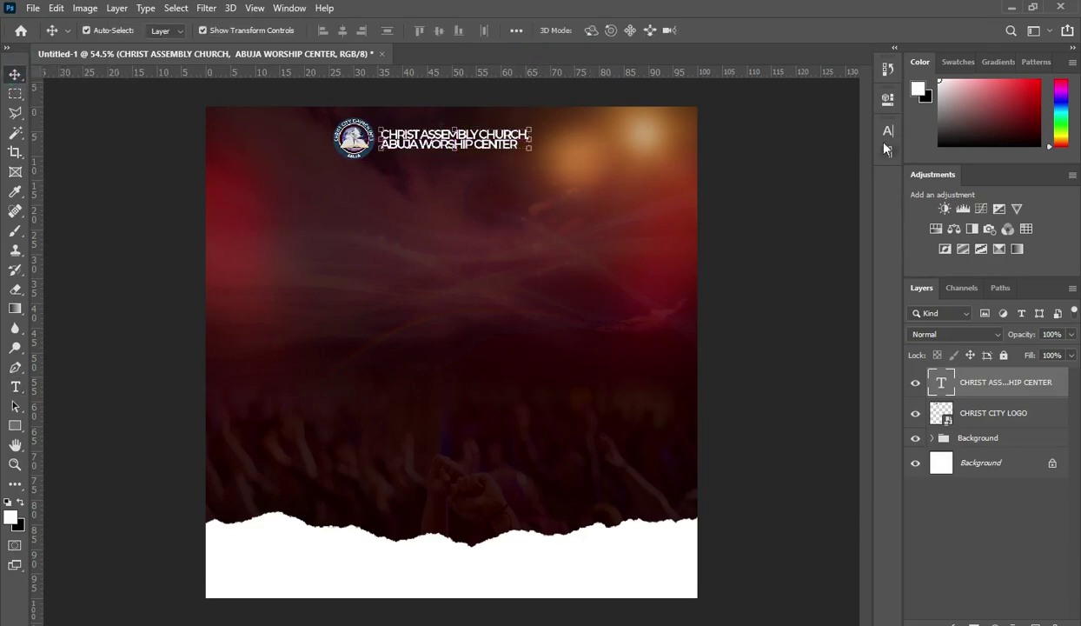
Set the church name's tracking to -5 and its leading to 8 pt.
left_click(887, 134)
left_click_drag(807, 187, 806, 185)
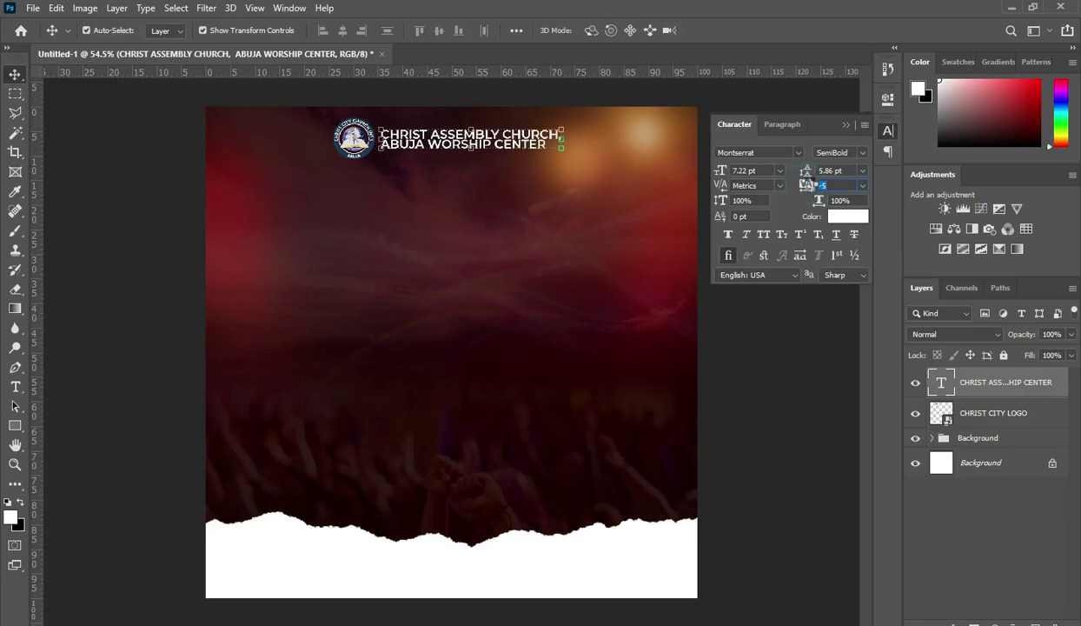
left_click_drag(806, 172, 807, 169)
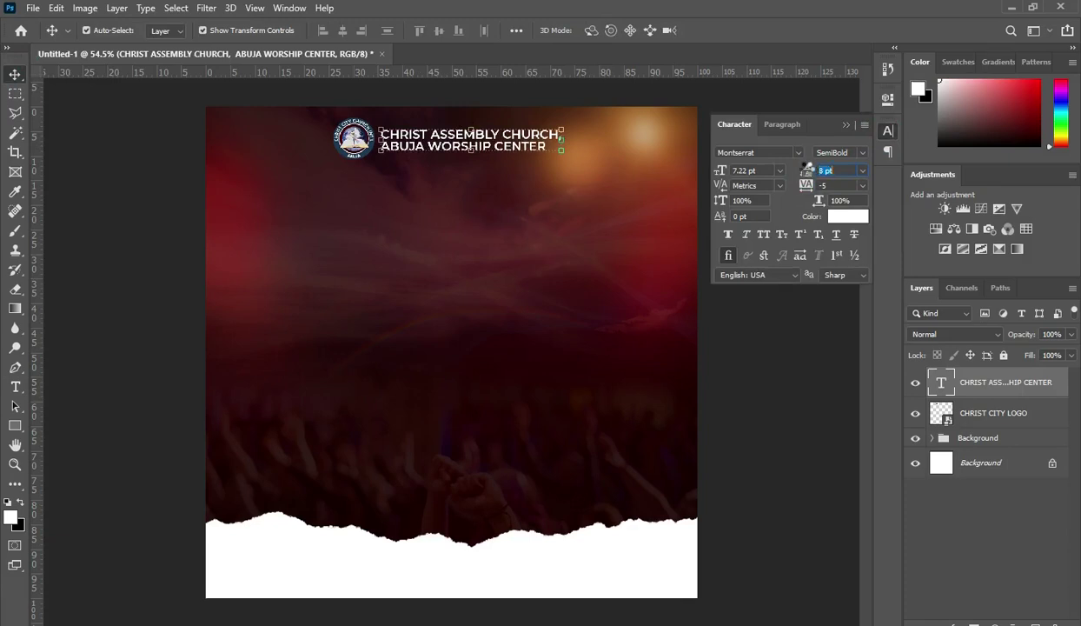
left_click_drag(808, 170, 807, 169)
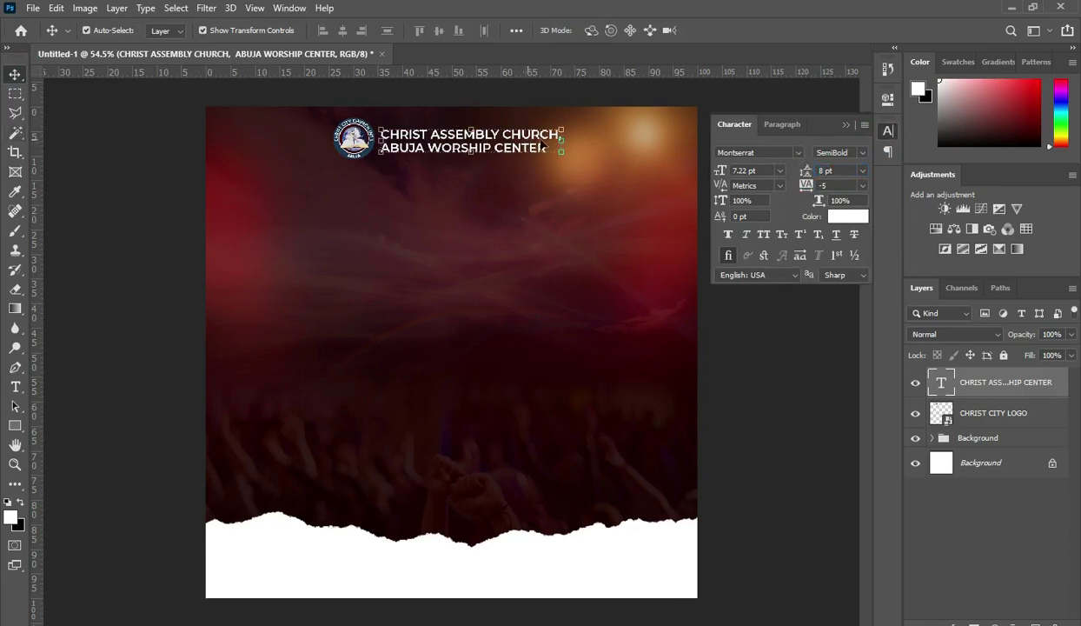
Scale the church name text down to about 5.76 pt beside the logo.
left_click_drag(564, 140, 525, 145)
left_click(743, 31)
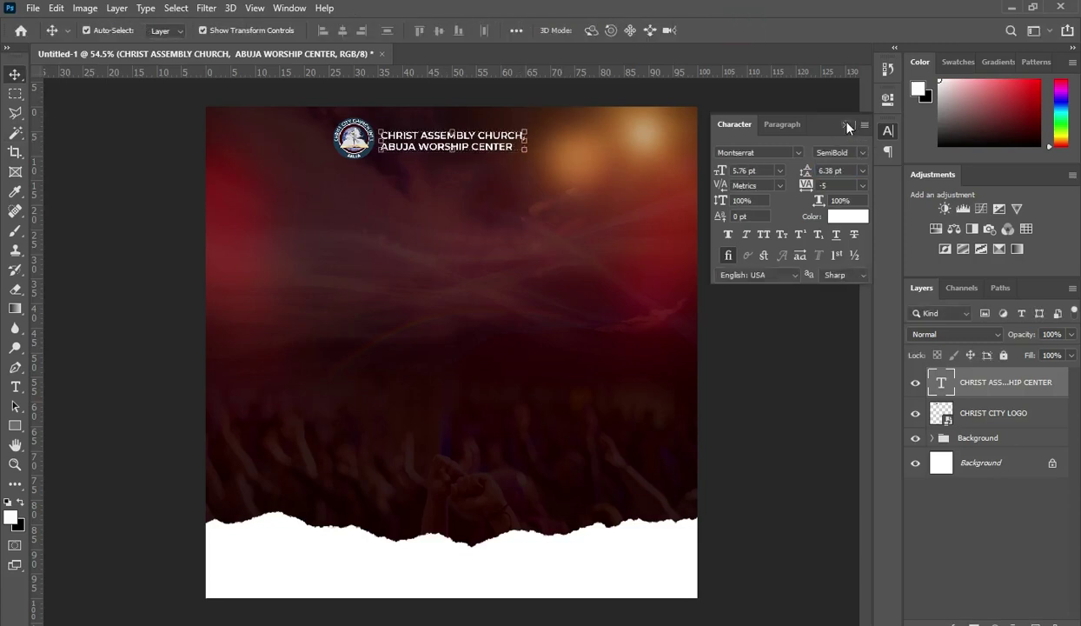
left_click(846, 124)
Center the church name horizontally on the canvas and nudge the logo closer to the text.
key("ctrl+a")
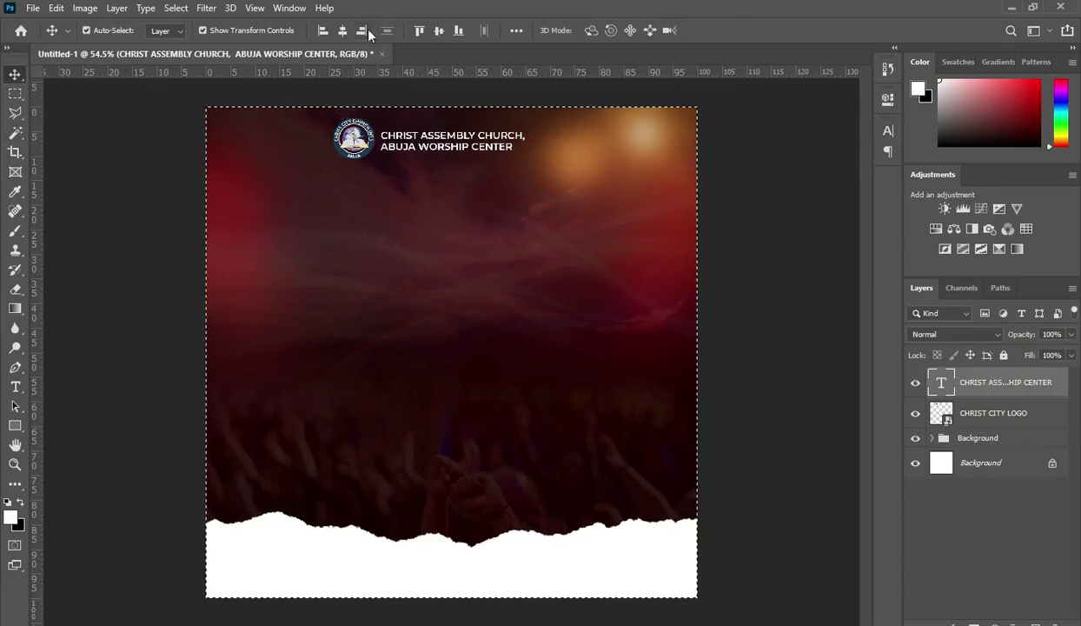
left_click(343, 31)
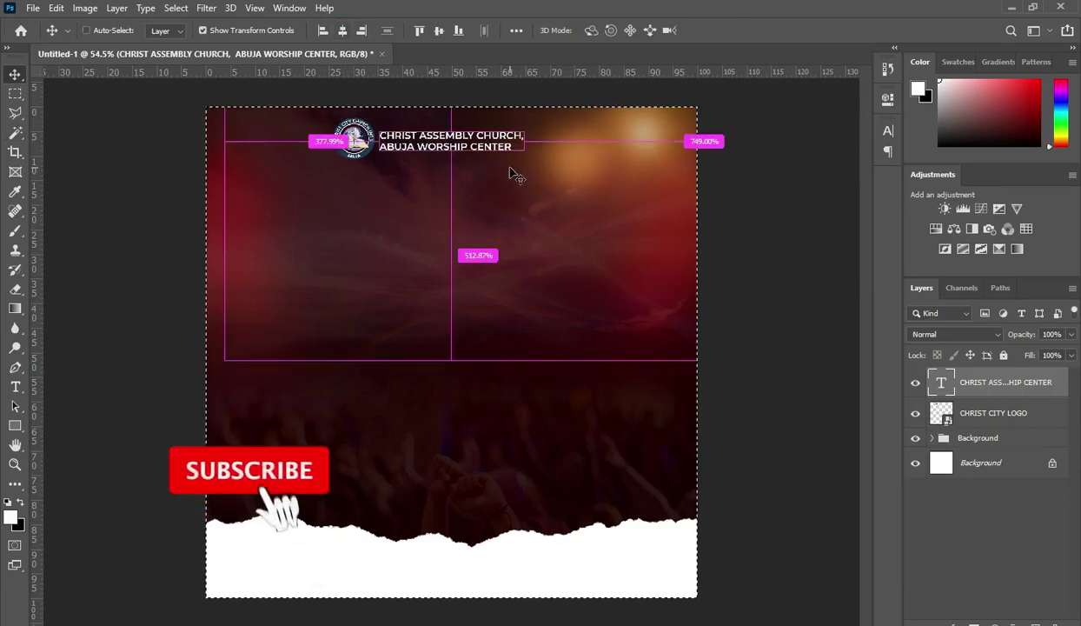
left_click(356, 139)
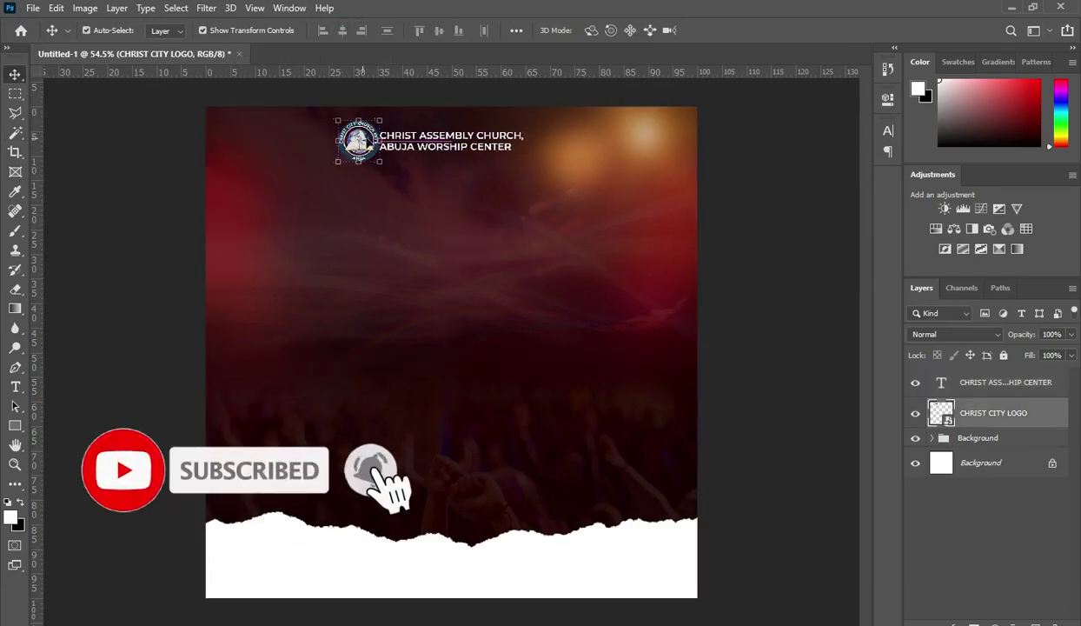
Scale the church logo to about 13.58% and position it with a small gap before the church name.
scroll(350, 130, "up", 3)
left_click_drag(393, 144, 377, 143)
key("Return")
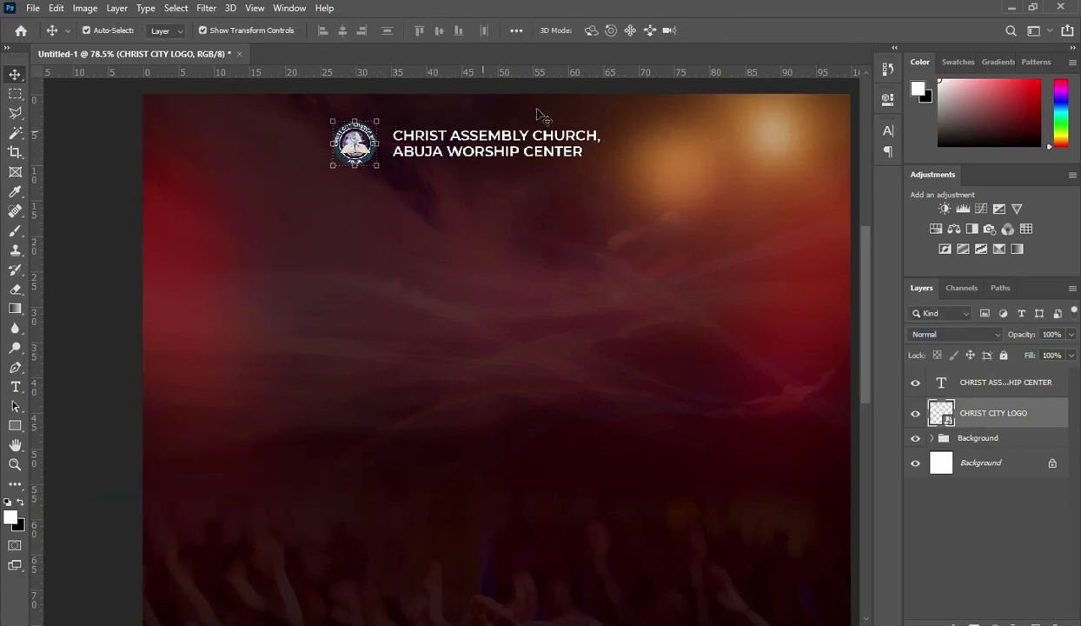
scroll(510, 169, "down", 3)
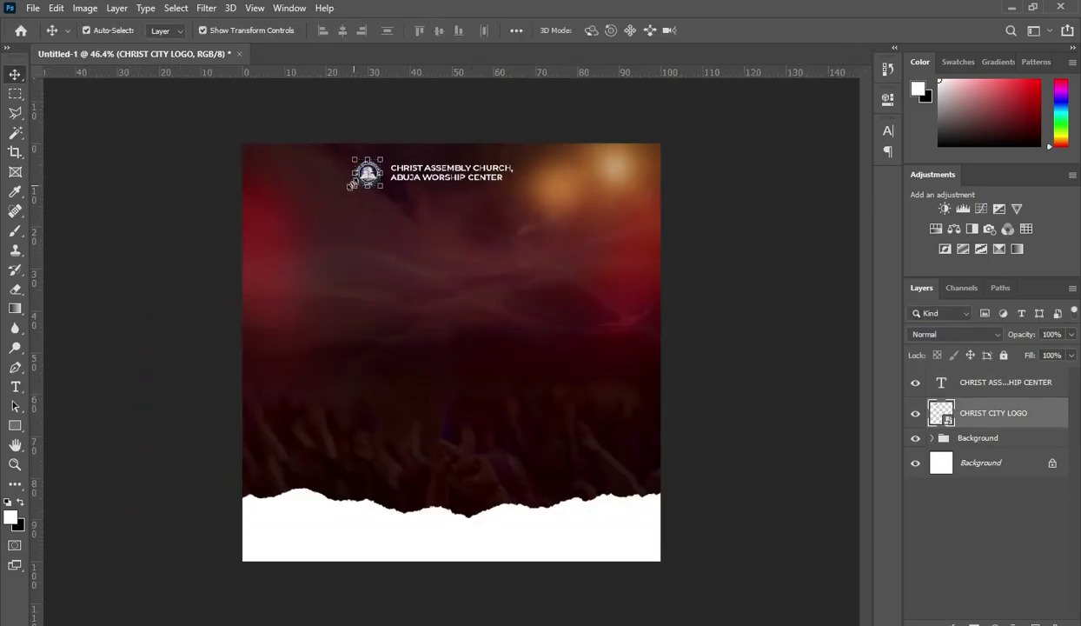
scroll(351, 182, "up", 2)
left_click_drag(367, 118, 372, 116)
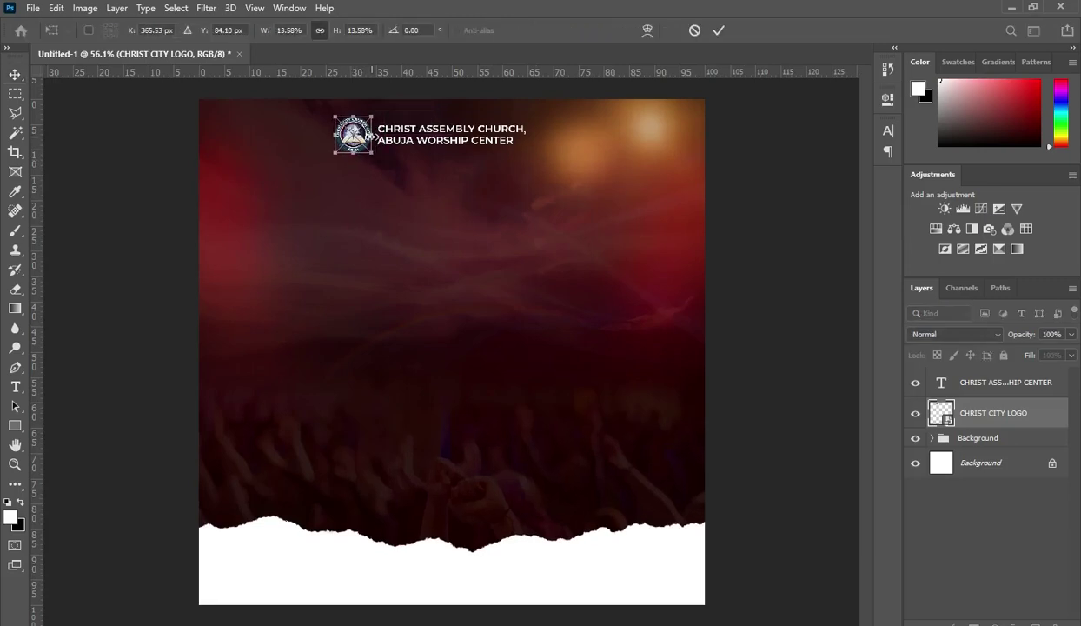
key("Return")
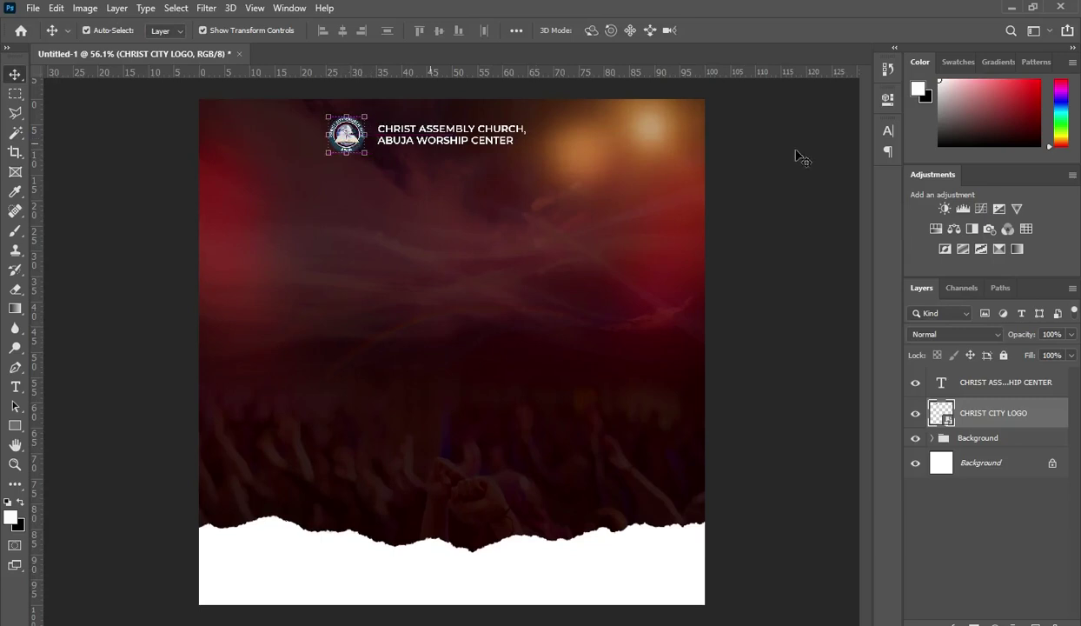
left_click(796, 155)
scroll(400, 257, "down", 3)
scroll(401, 235, "up", 2)
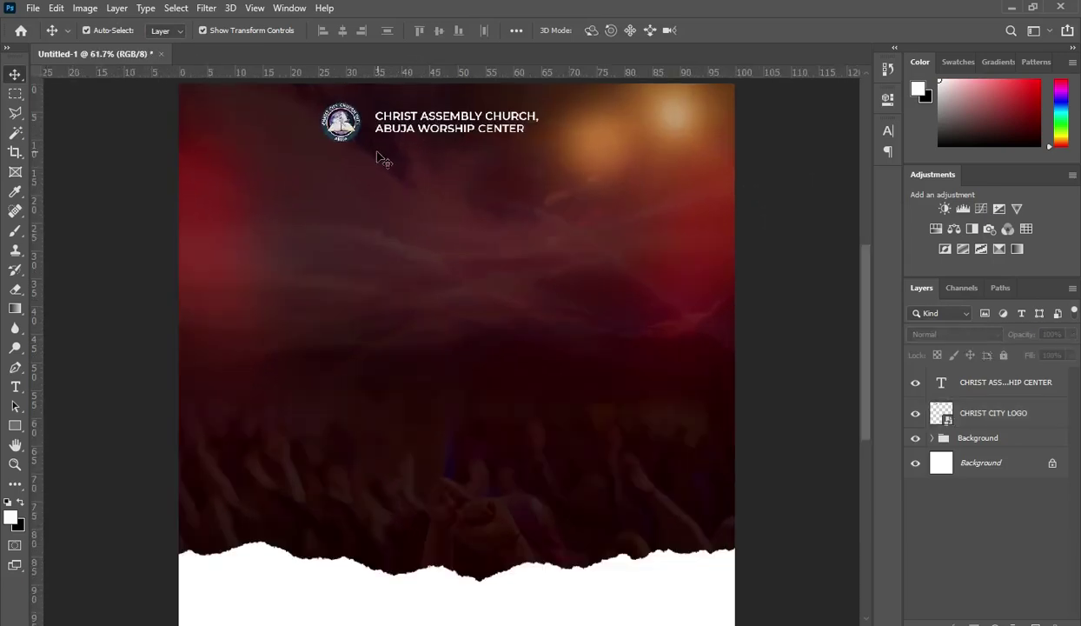
scroll(469, 178, "down", 1)
scroll(421, 168, "up", 1)
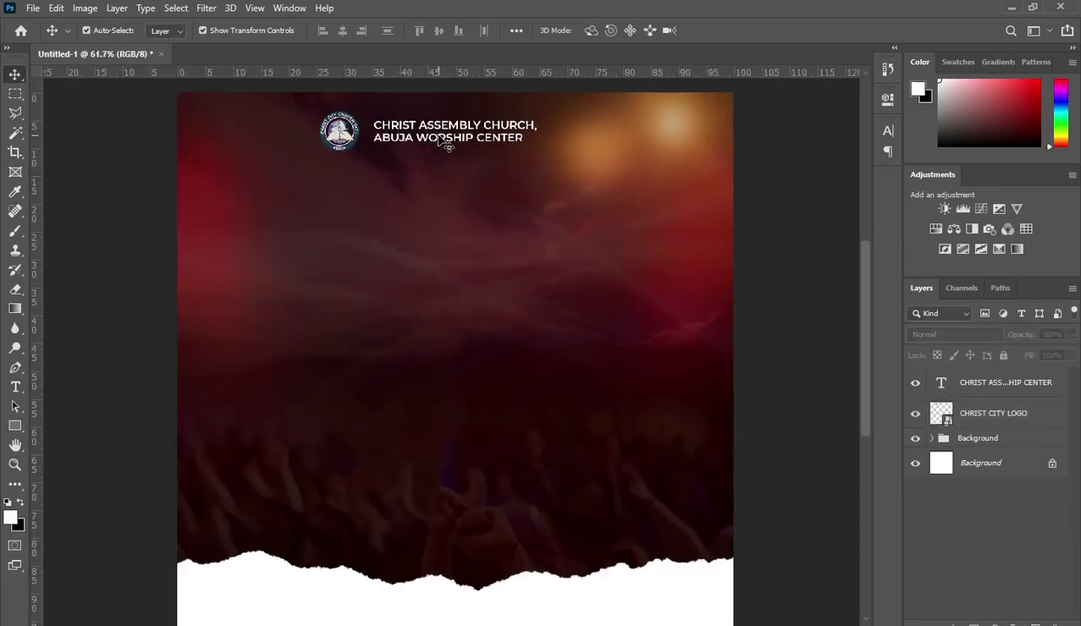
Duplicate the church name text and place the copy a short distance below the original.
left_click(446, 139)
key("ctrl+j")
left_click_drag(453, 140, 450, 188)
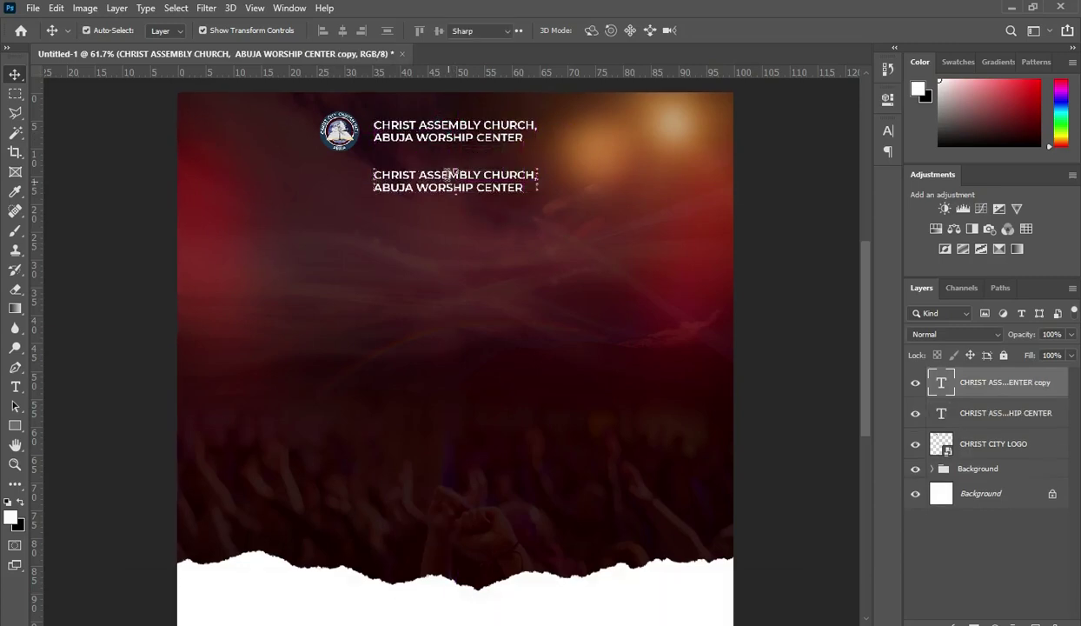
Replace the duplicated church name text with "PRESENTS:" copied from the Notepad notes.
double_click(450, 188)
key("ctrl+a")
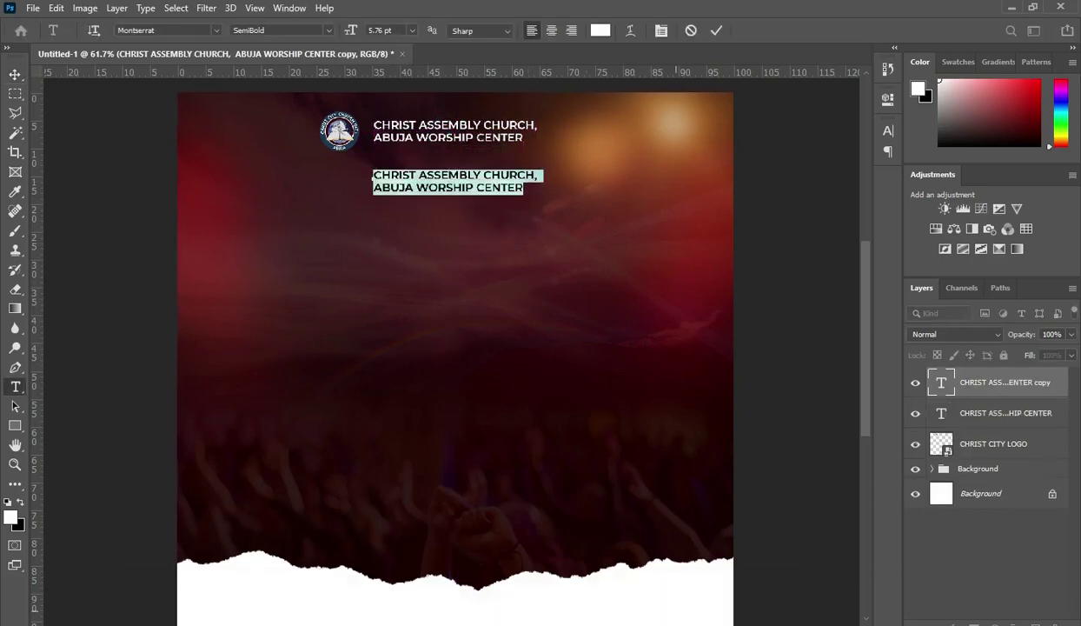
key("ctrl+c")
key("alt+Tab")
left_click_drag(143, 257, 88, 258)
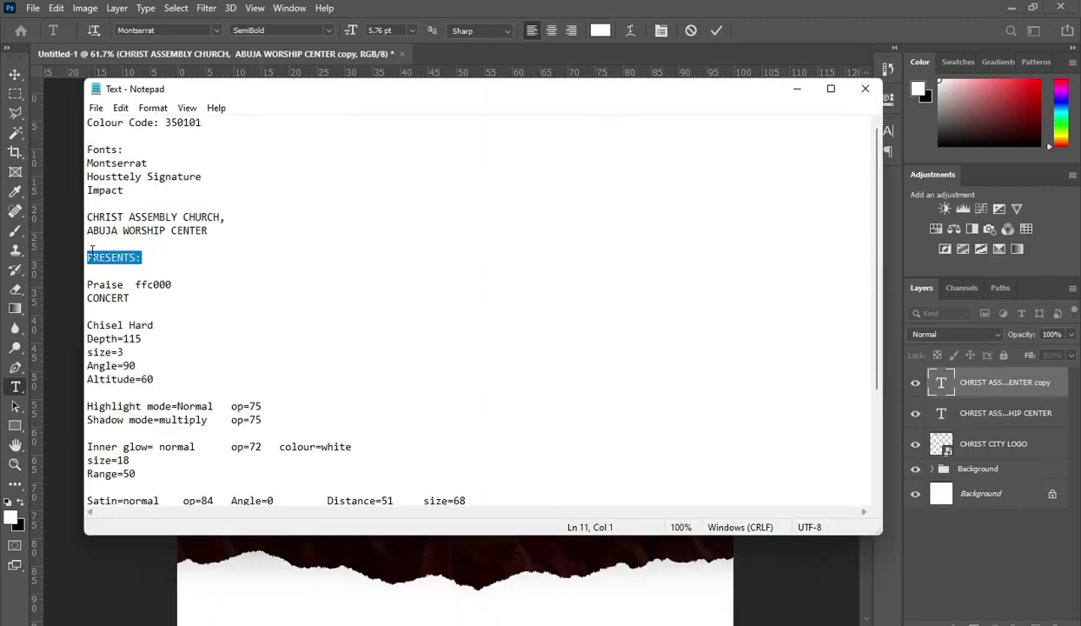
left_click(797, 88)
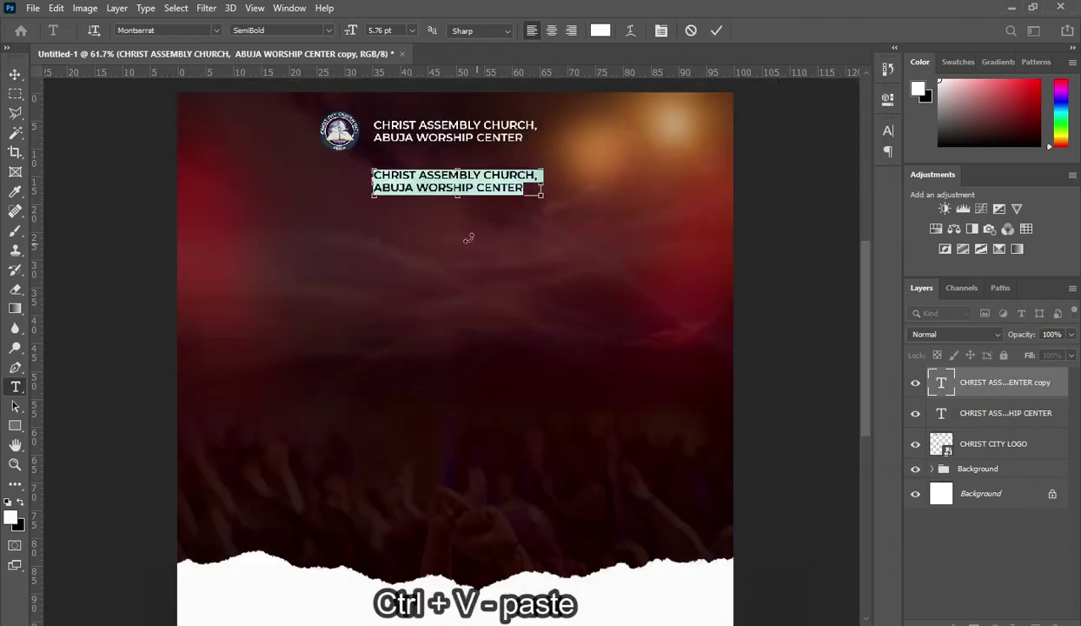
key("ctrl+v")
key("ctrl+v")
left_click(716, 30)
left_click(15, 74)
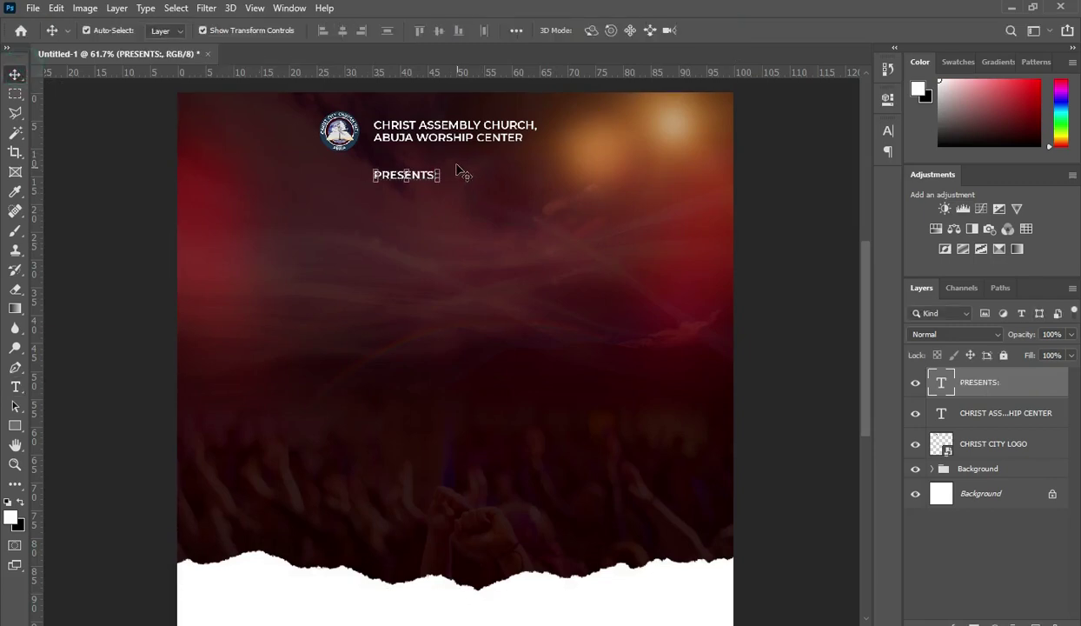
Center the PRESENTS: text horizontally on the canvas and scale it down to about 84%.
key("ctrl+a")
left_click(343, 30)
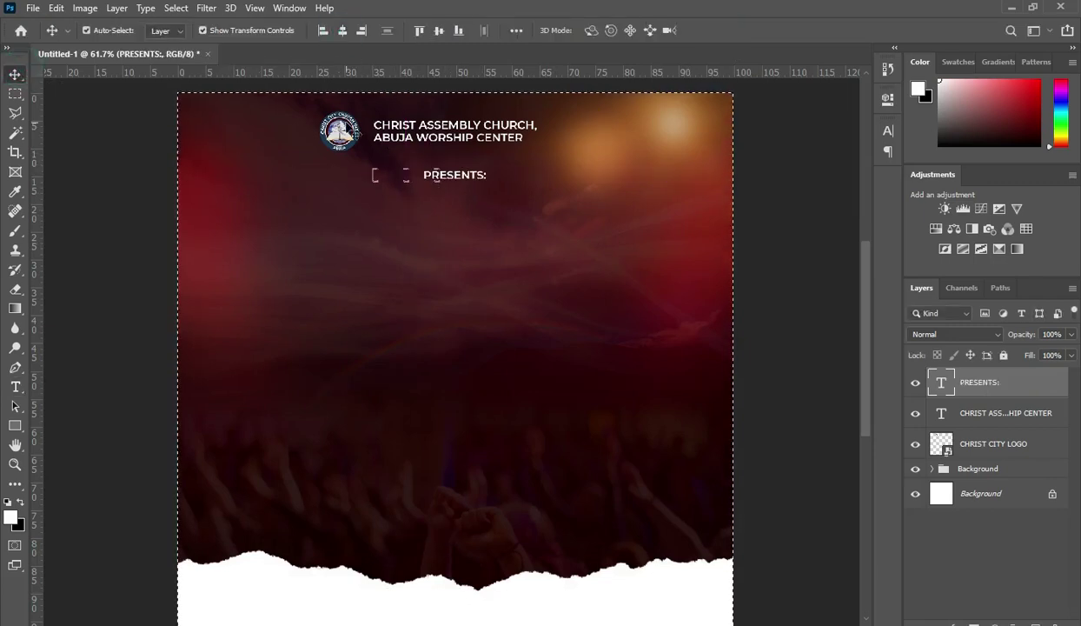
scroll(436, 175, "up", 2)
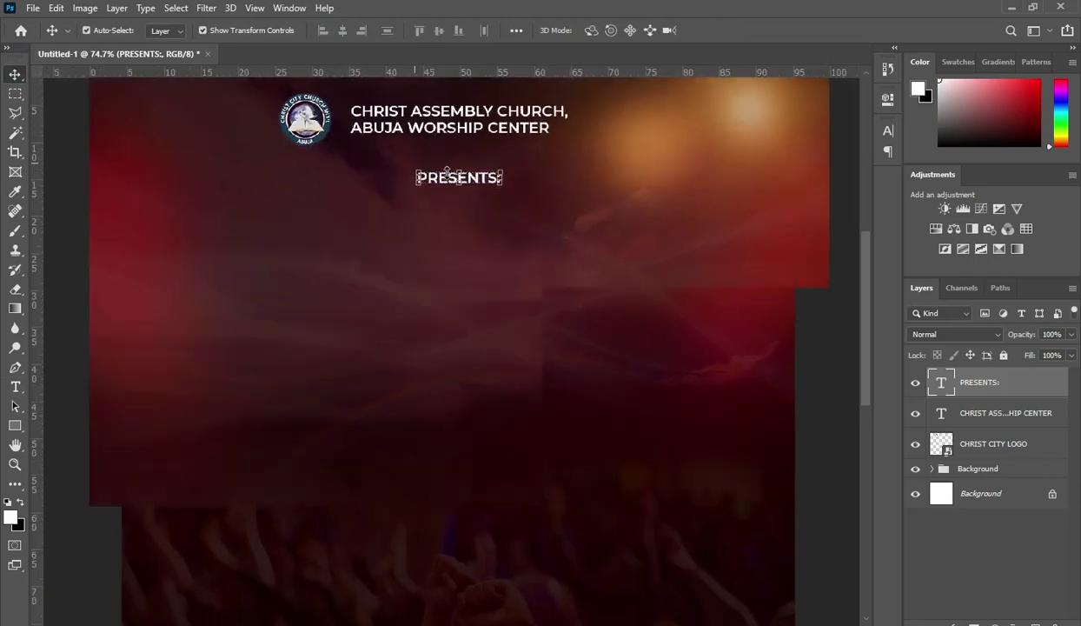
scroll(447, 171, "up", 3)
left_click_drag(520, 183, 513, 186)
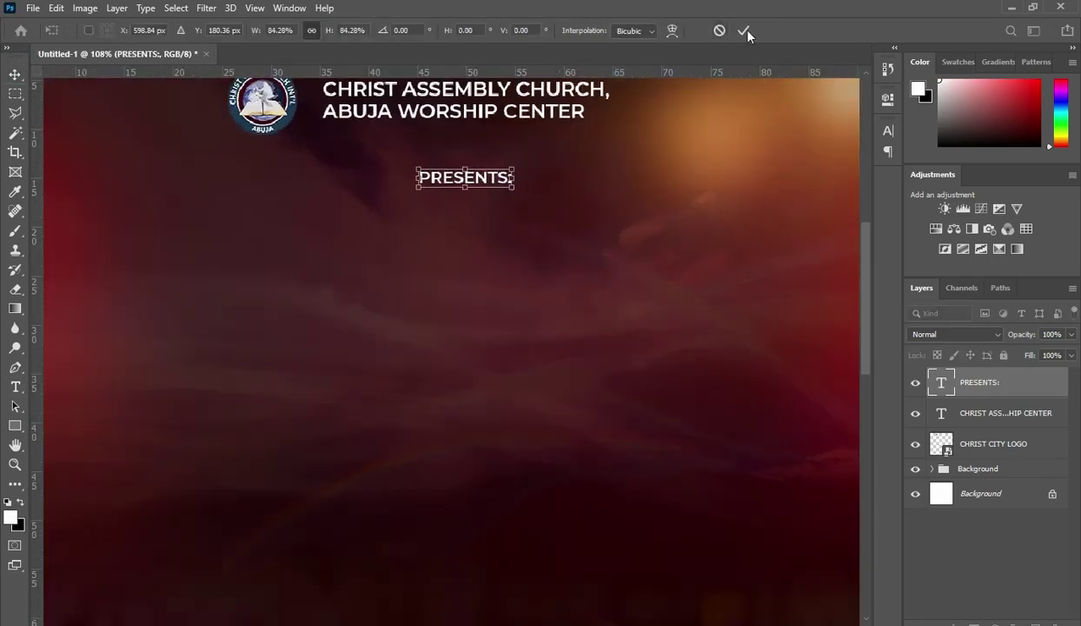
left_click(745, 31)
Move the PRESENTS: text slightly lower beneath the church name and deselect it.
left_click_drag(480, 178, 480, 206)
scroll(549, 132, "down", 2)
scroll(553, 135, "down", 2)
left_click(816, 207)
scroll(599, 177, "down", 1)
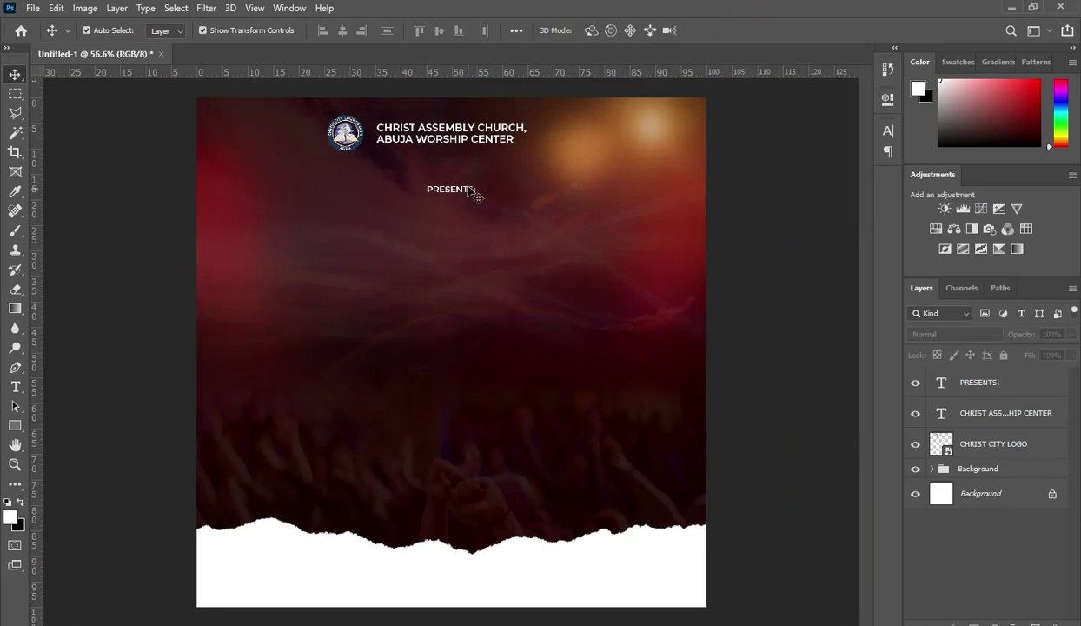
scroll(468, 185, "up", 1)
scroll(471, 174, "down", 1)
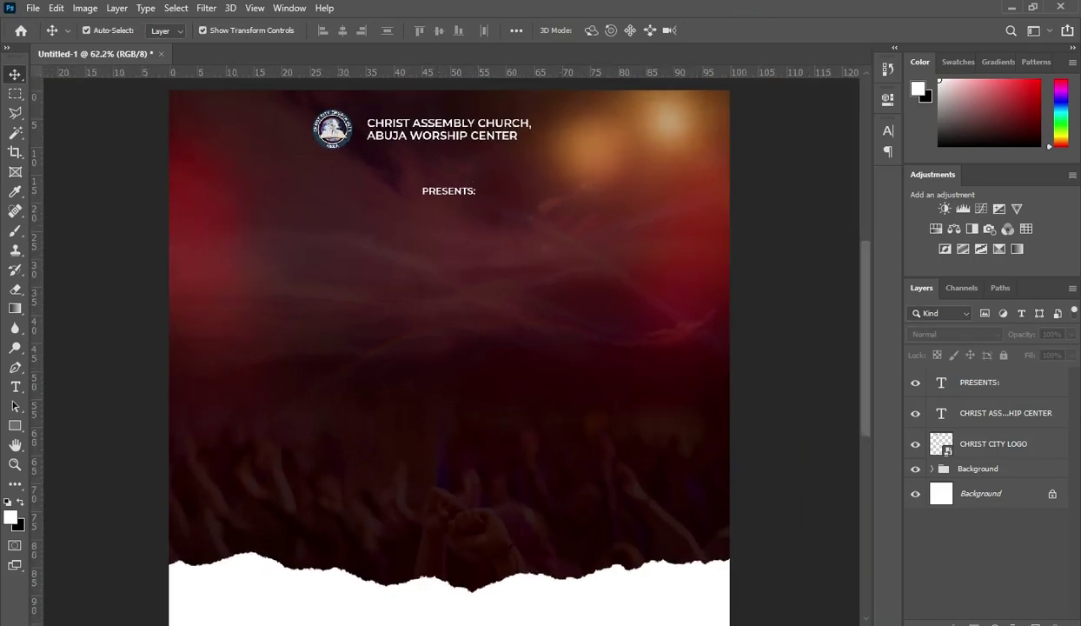
Add a new text line reading "Praise" below PRESENTS:, copying the word from the Notepad notes.
key("alt+Tab")
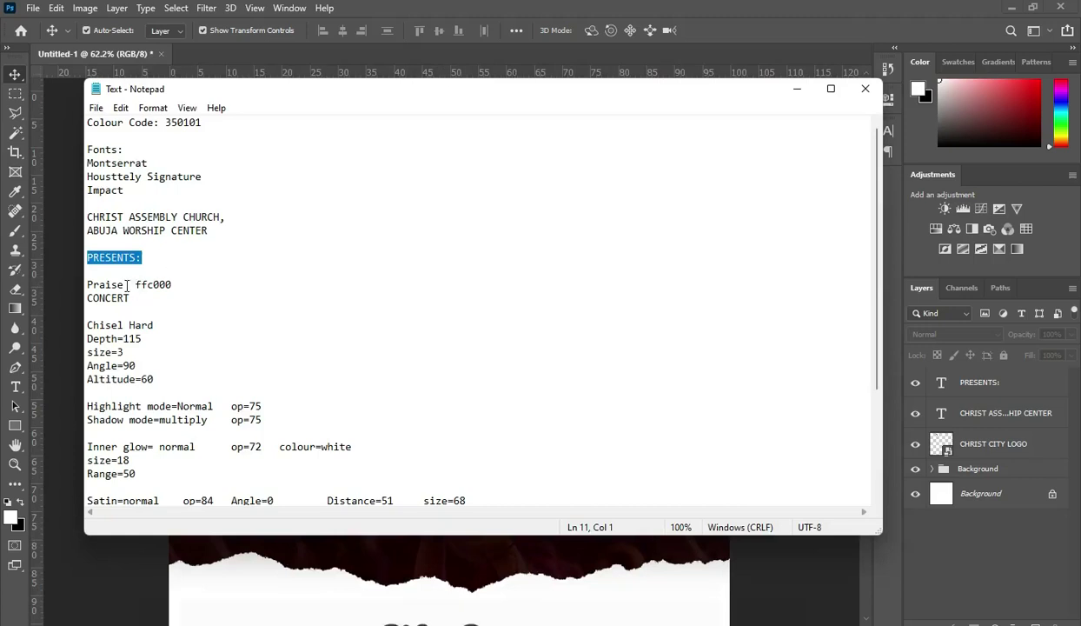
left_click_drag(125, 285, 86, 285)
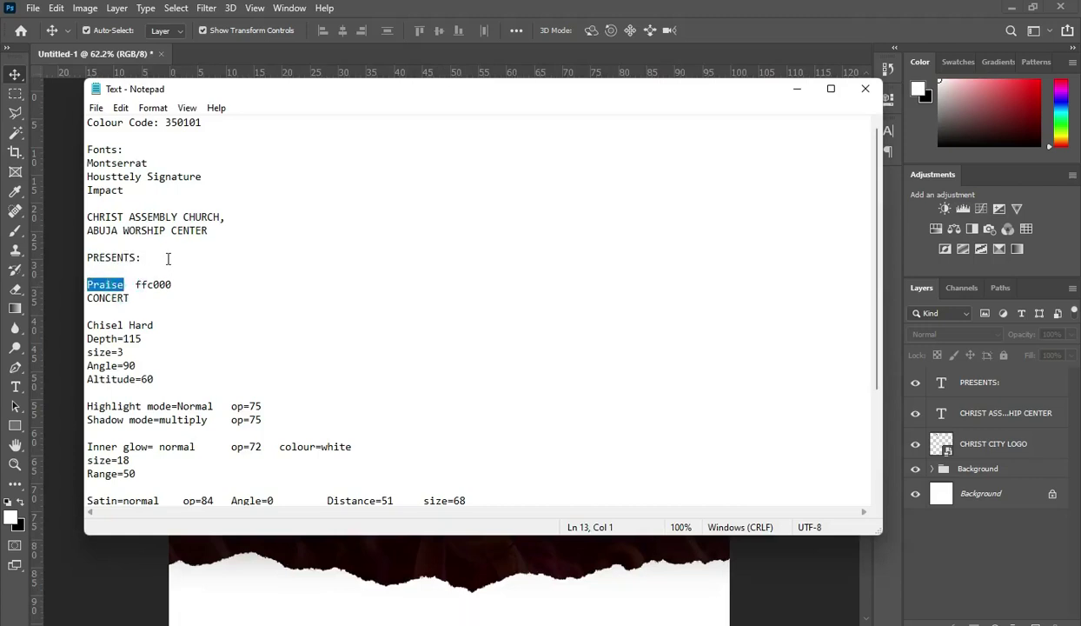
key("alt+Tab")
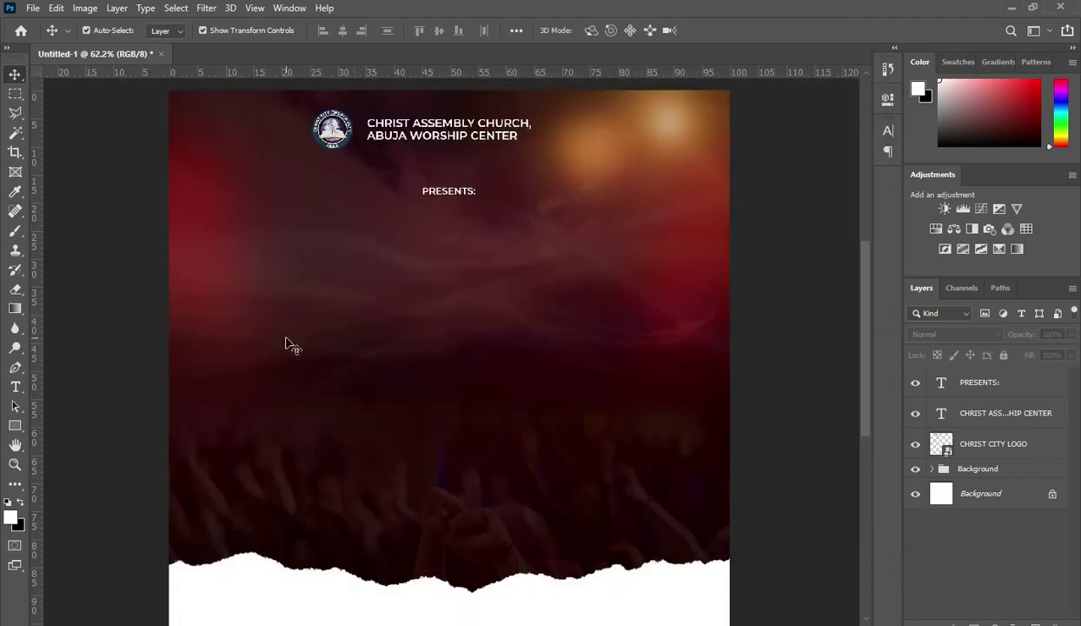
key("t")
left_click(293, 297)
key("ctrl+v")
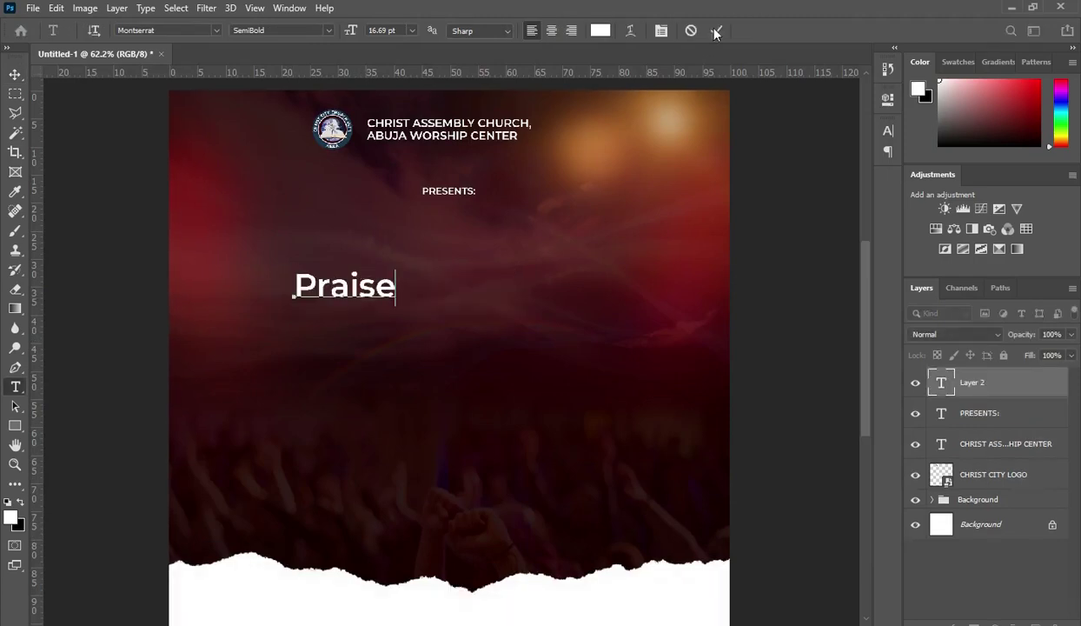
key("ctrl+Return")
Set the Praise text's color to ffc000, copying the code from the Notepad notes.
key("ctrl+c")
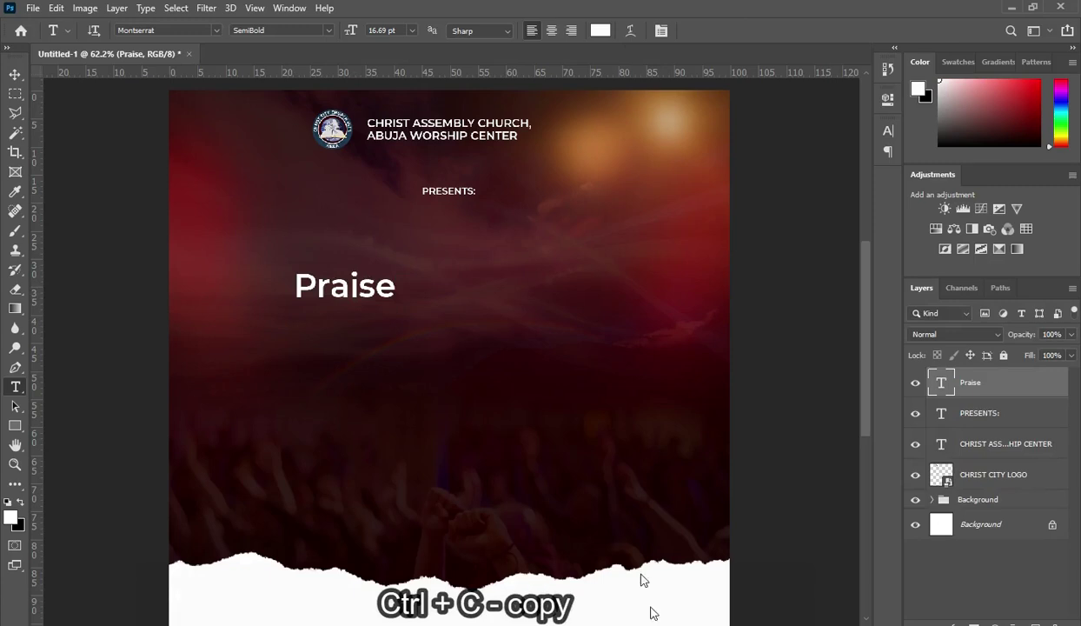
key("alt+Tab")
double_click(149, 284)
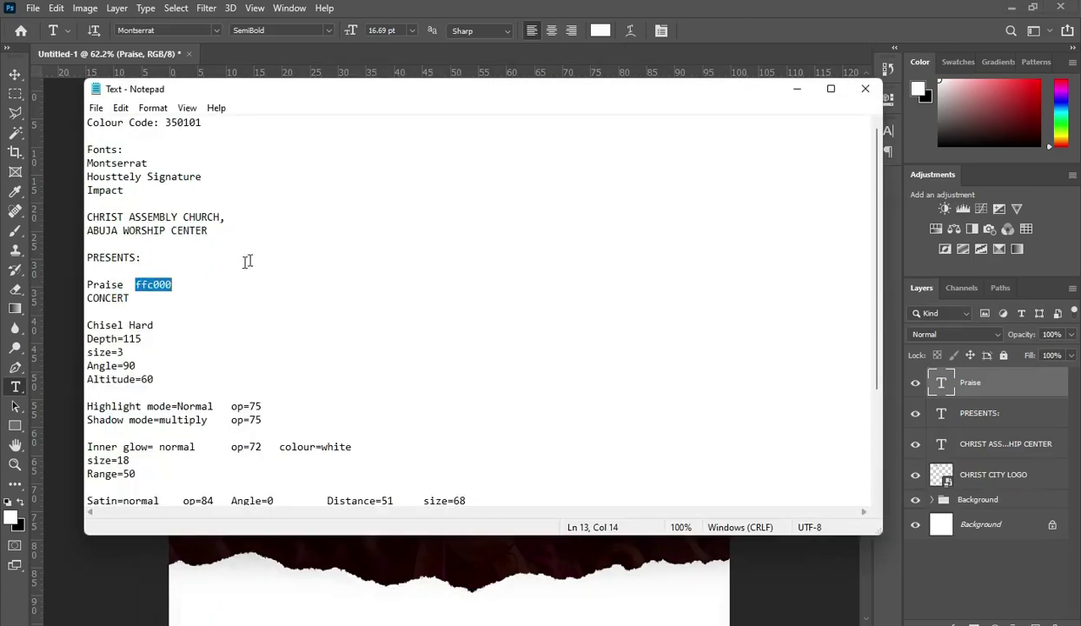
key("ctrl+c")
left_click(795, 89)
left_click(599, 30)
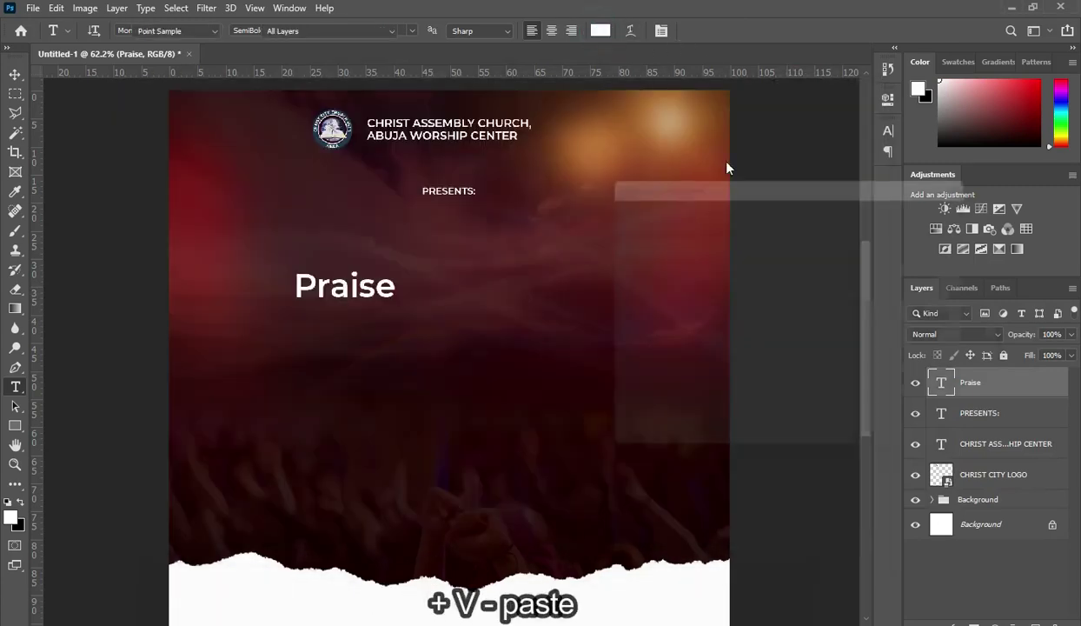
key("ctrl+v")
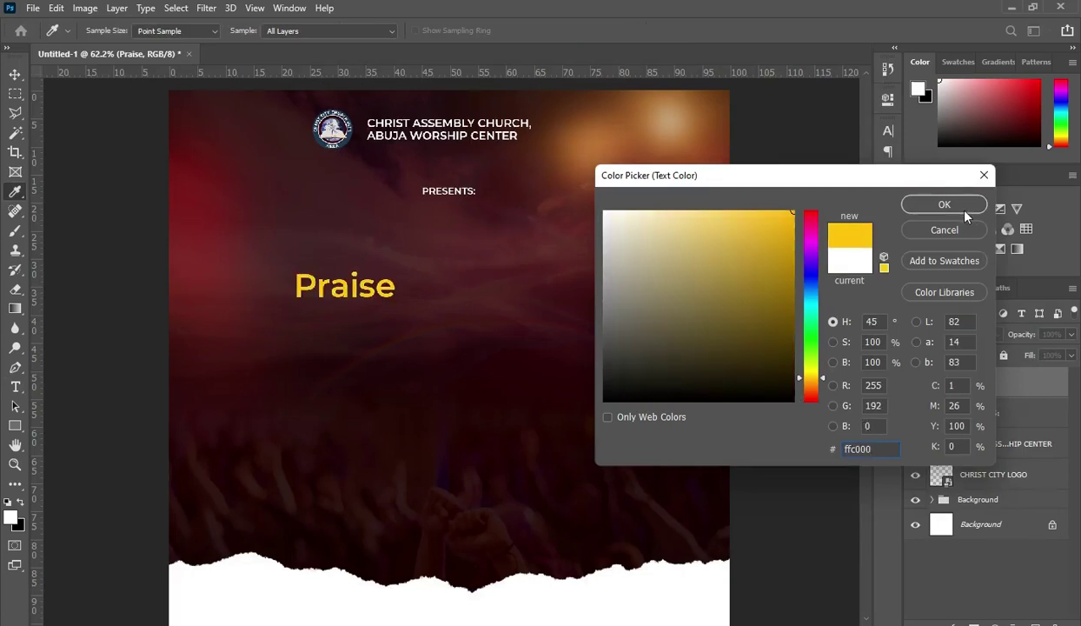
Change the Praise text's font to Housttely Signature Regular.
left_click(216, 30)
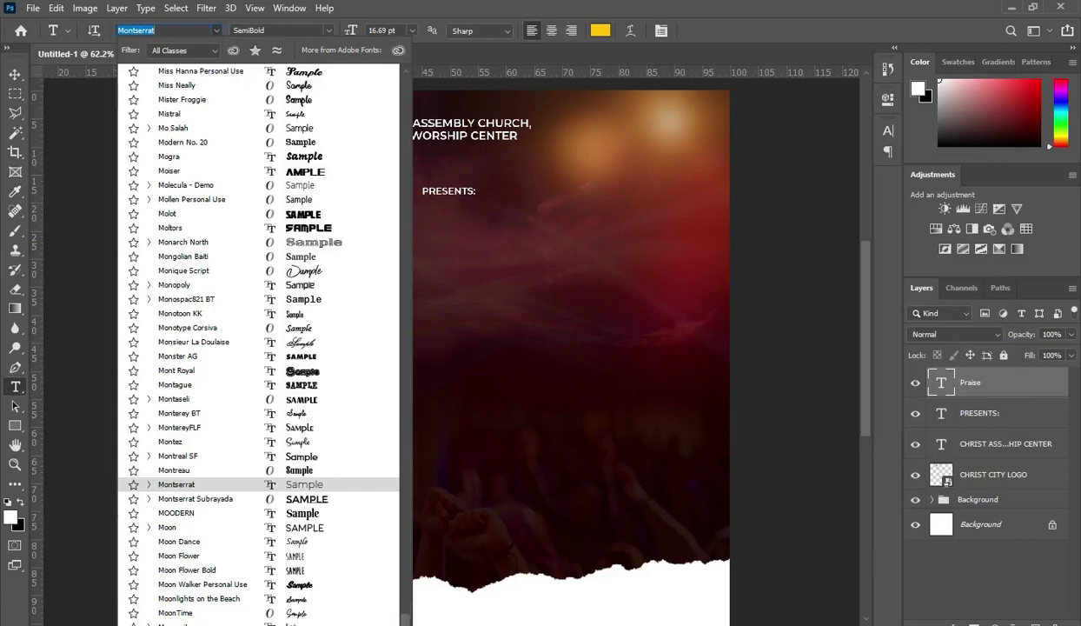
type("hous")
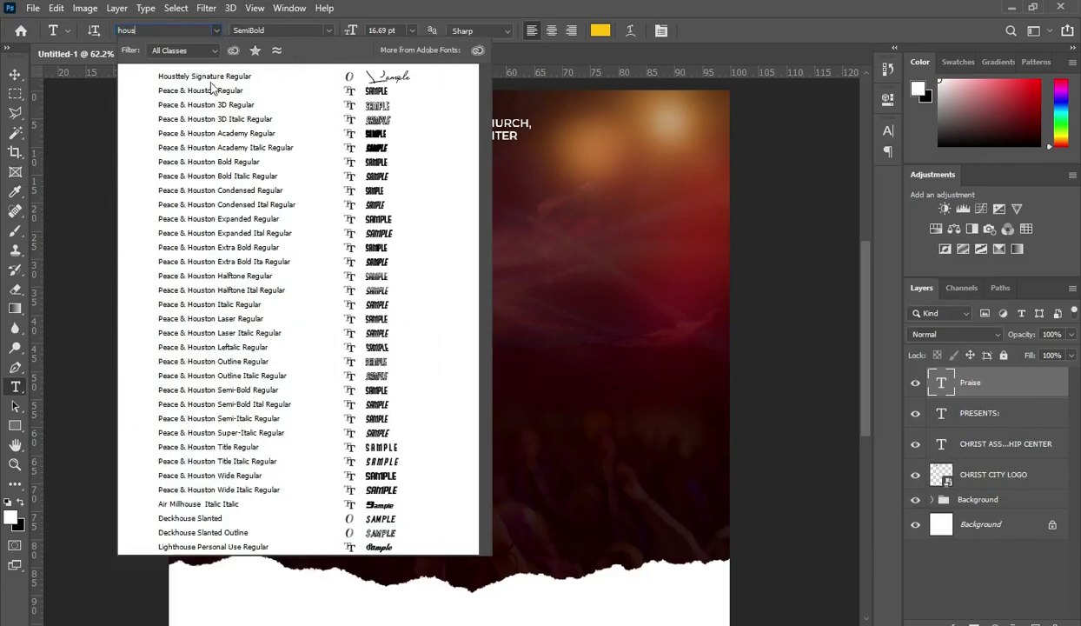
left_click(205, 76)
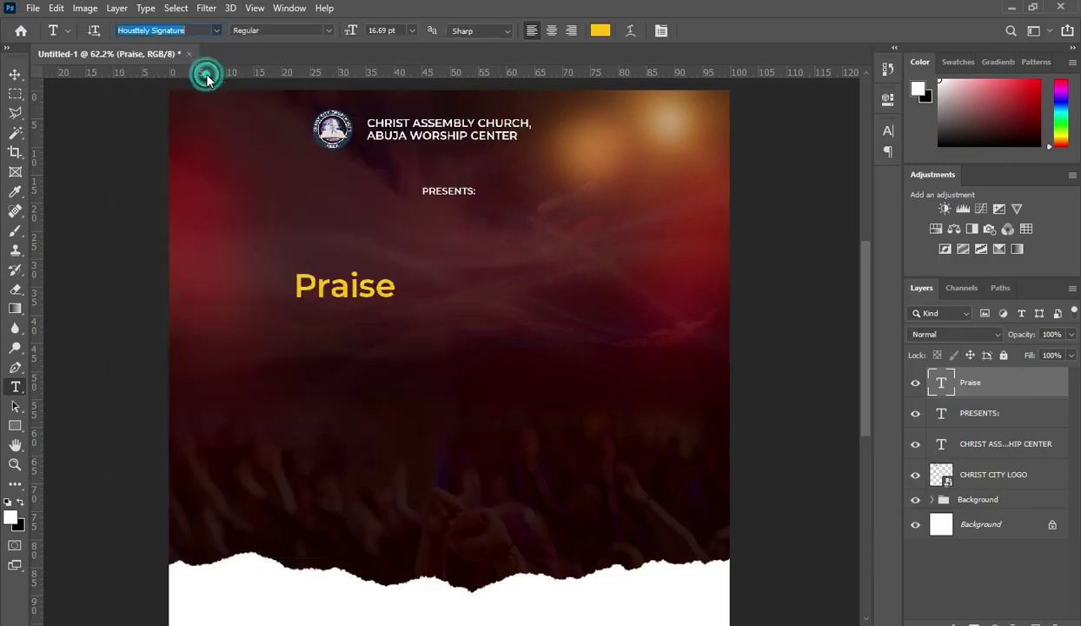
Enlarge the Praise text to about half the canvas width and position it below PRESENTS:, toward the left side.
left_click(15, 75)
left_click_drag(357, 340, 352, 470)
left_click_drag(402, 371, 403, 349)
left_click(743, 30)
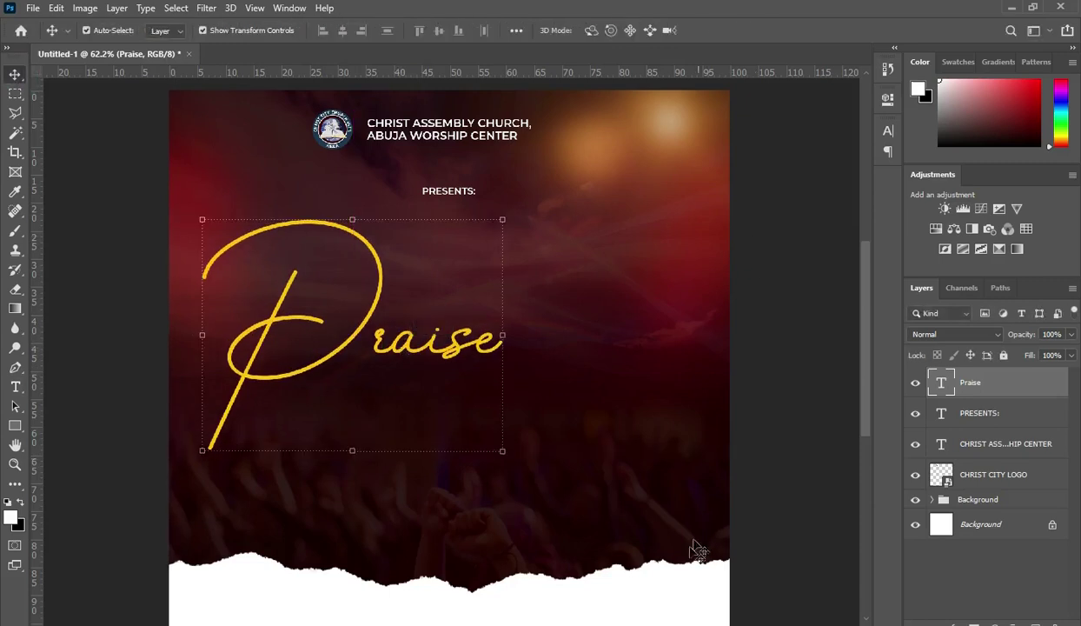
Copy the word "CONCERT" from the Notepad notes and start a new text line below Praise, above the torn-paper edge.
key("alt+Tab")
key("ctrl+c")
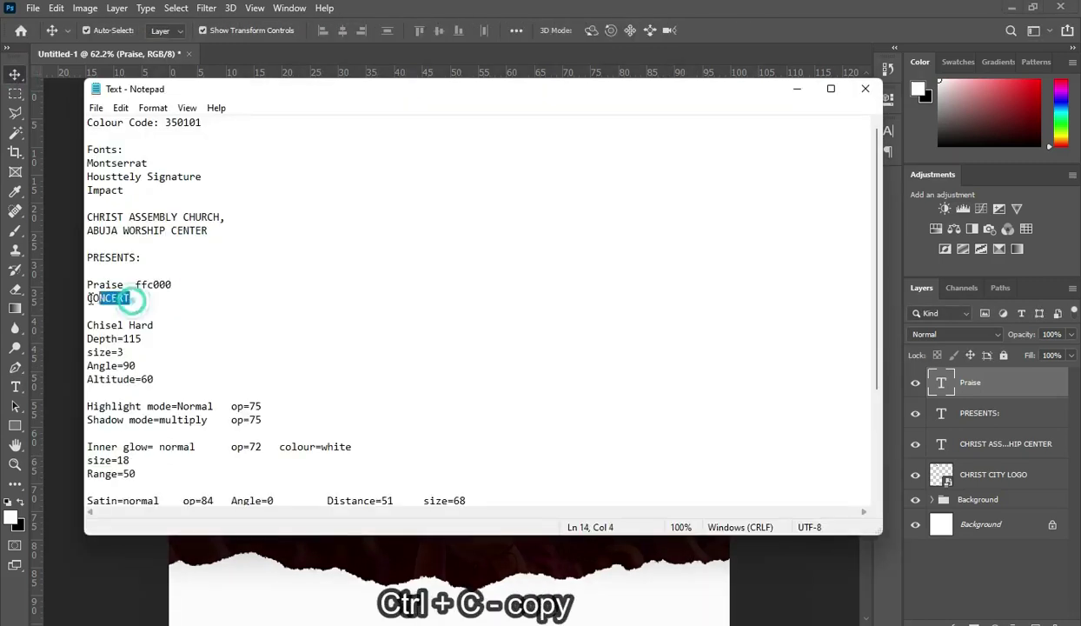
left_click_drag(130, 298, 87, 298)
left_click(796, 89)
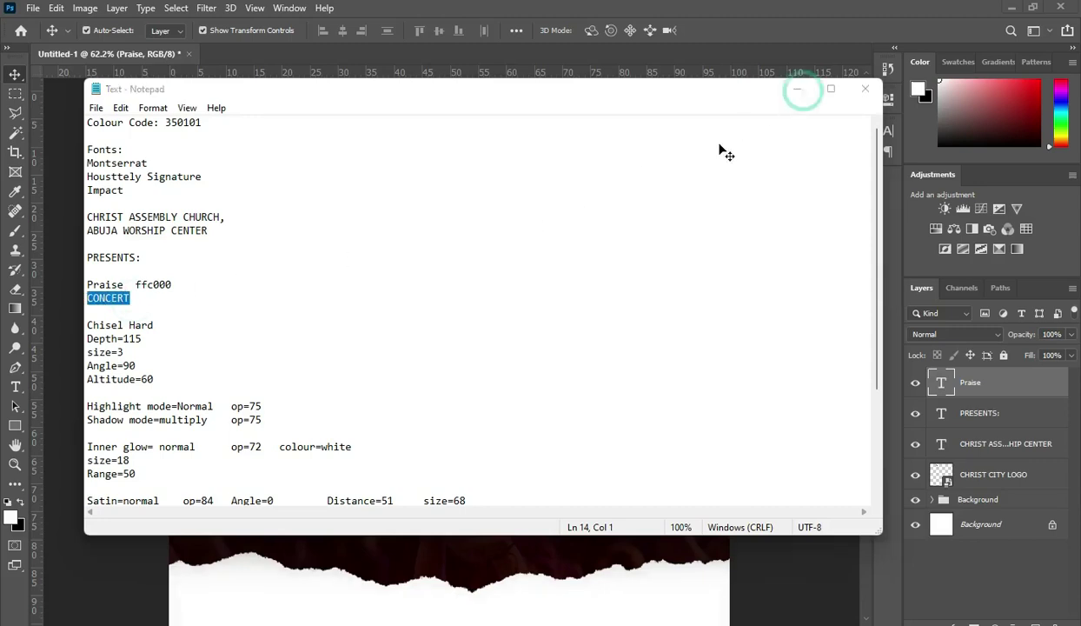
key("t")
left_click(395, 514)
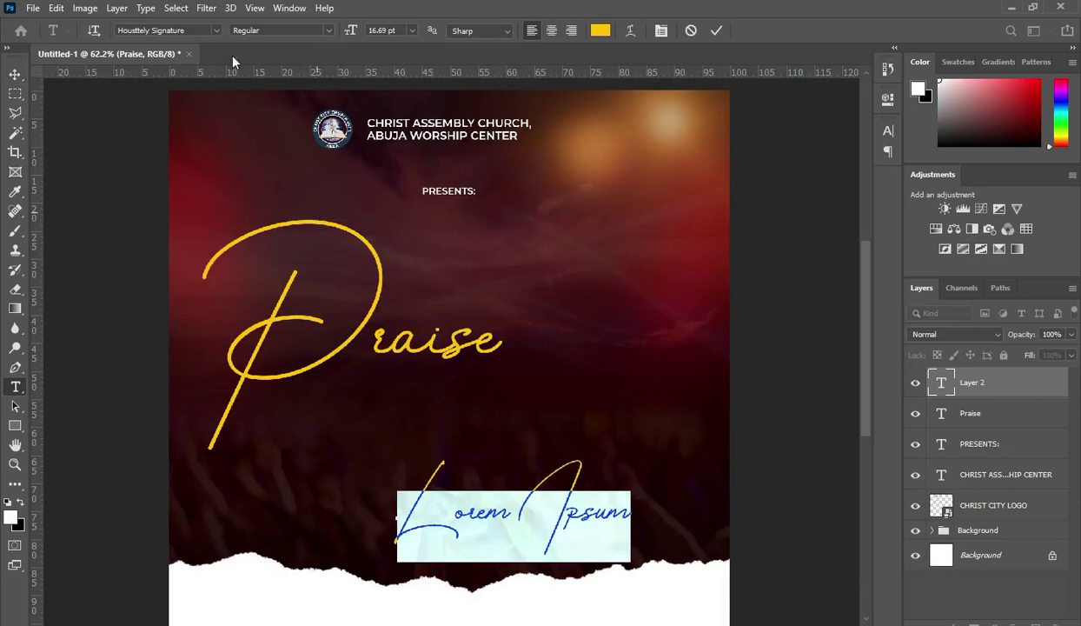
Set the new text line's font to Impact Regular.
left_click(217, 30)
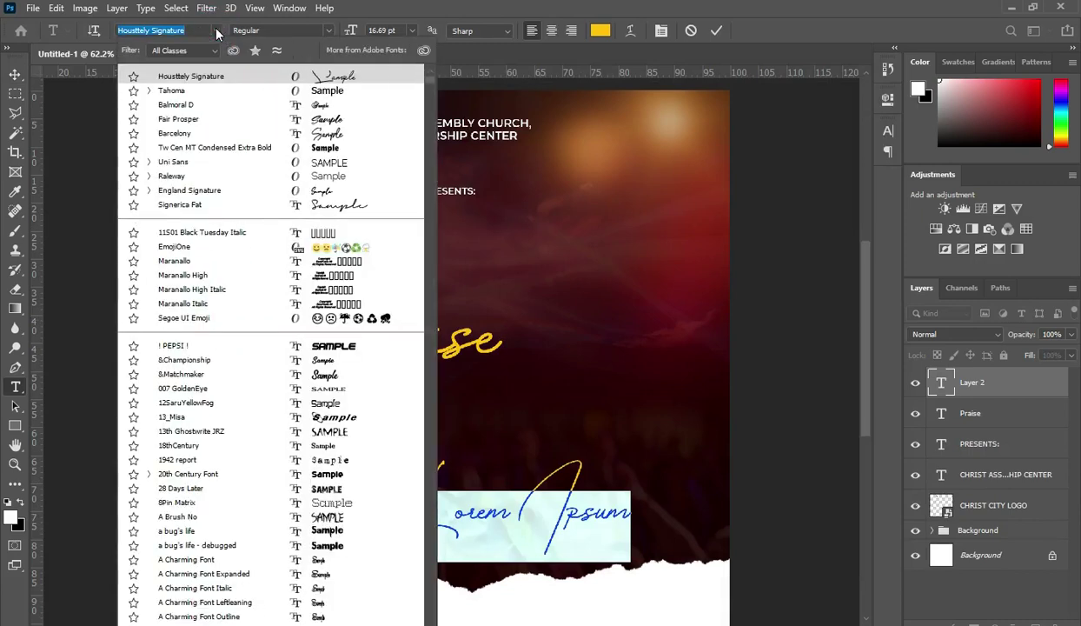
type("im")
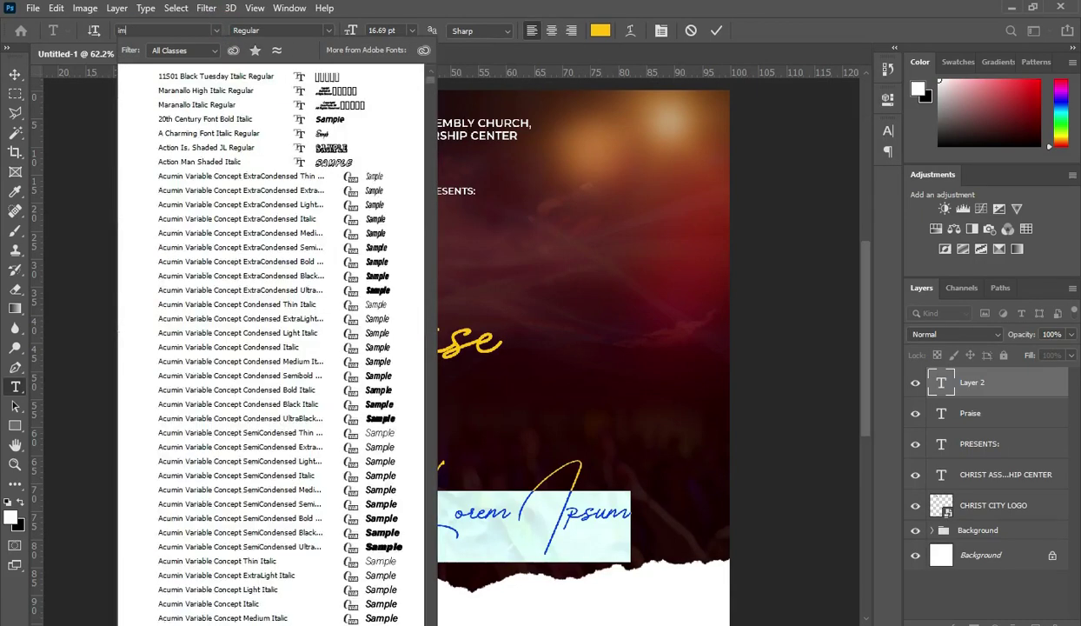
type("pa")
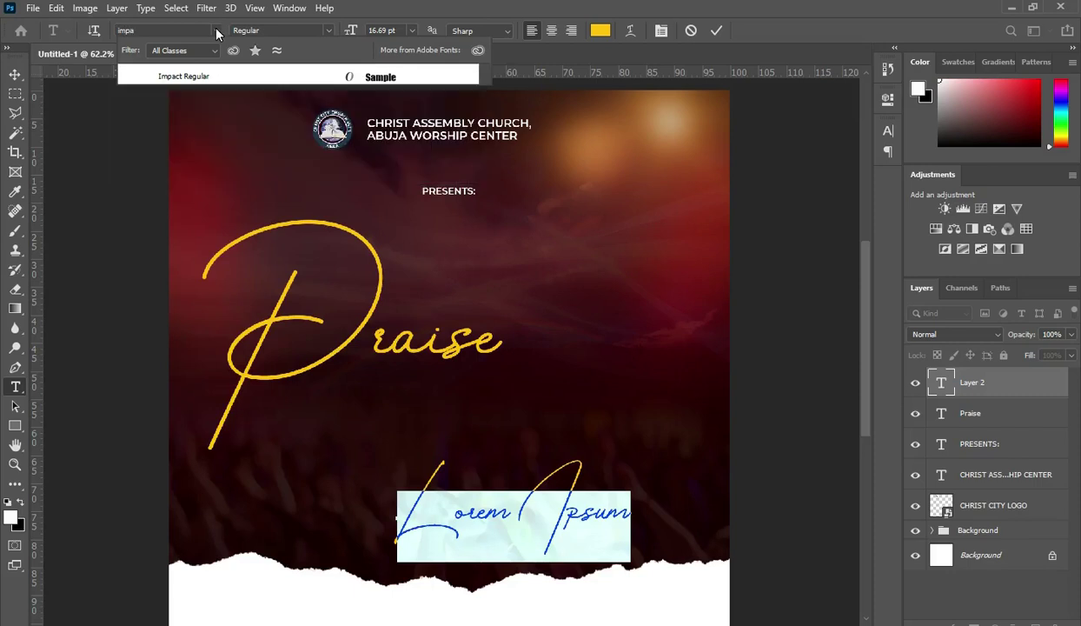
left_click(218, 77)
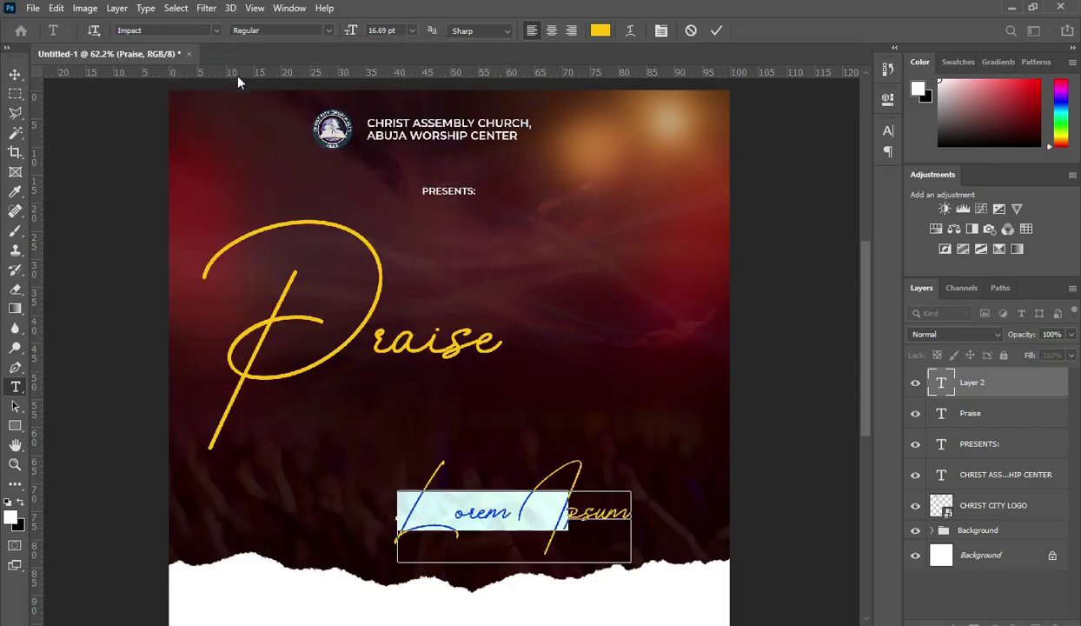
Colour the new Impact text line white and replace its placeholder text with the copied word CONCERT.
left_click(600, 31)
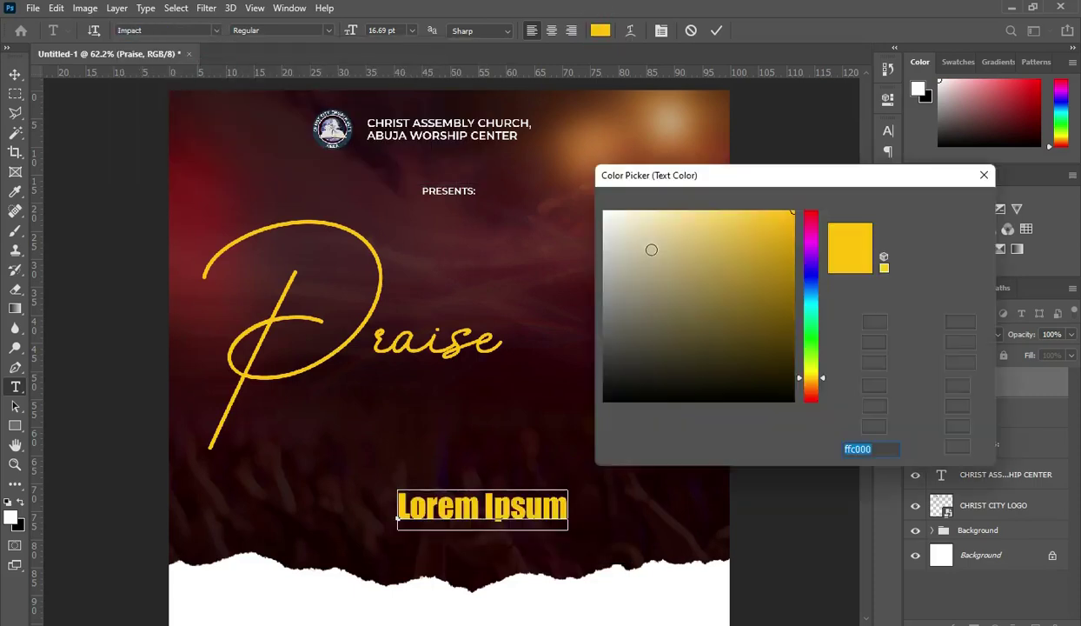
left_click_drag(647, 245, 605, 211)
key("Return")
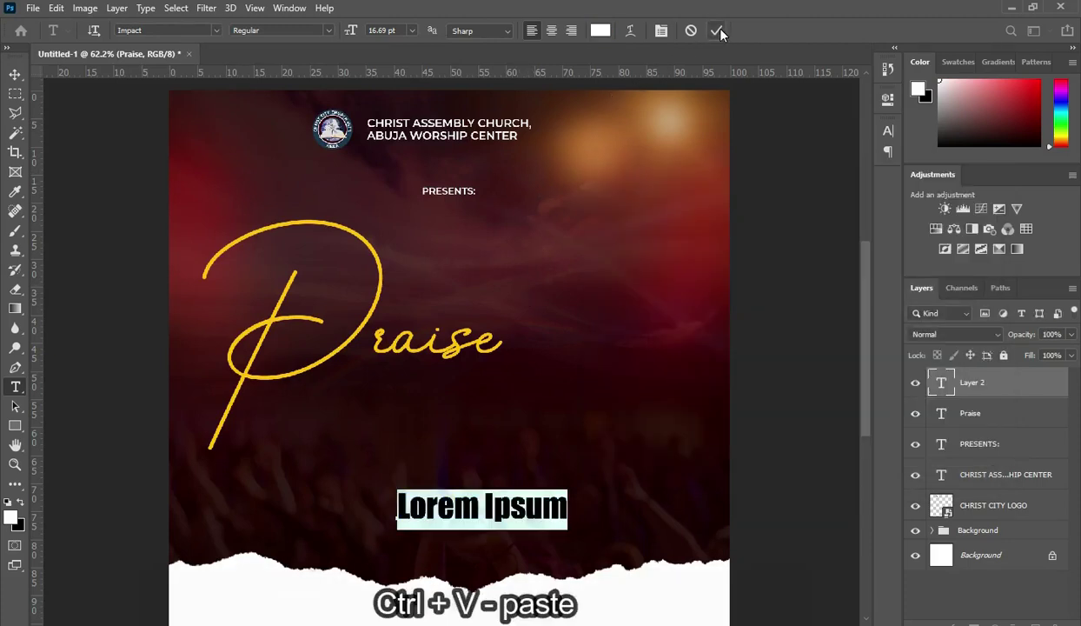
key("ctrl+v")
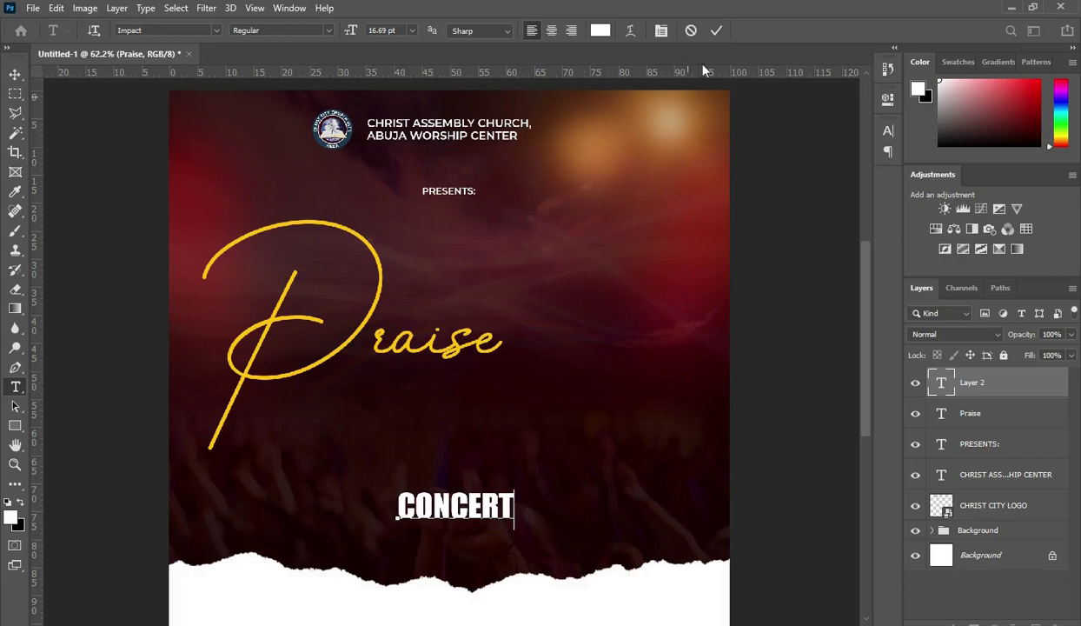
left_click(717, 32)
Scale the CONCERT text to about 287% and place it directly beneath the letters of Praise, overlapping the P's stem.
left_click(15, 74)
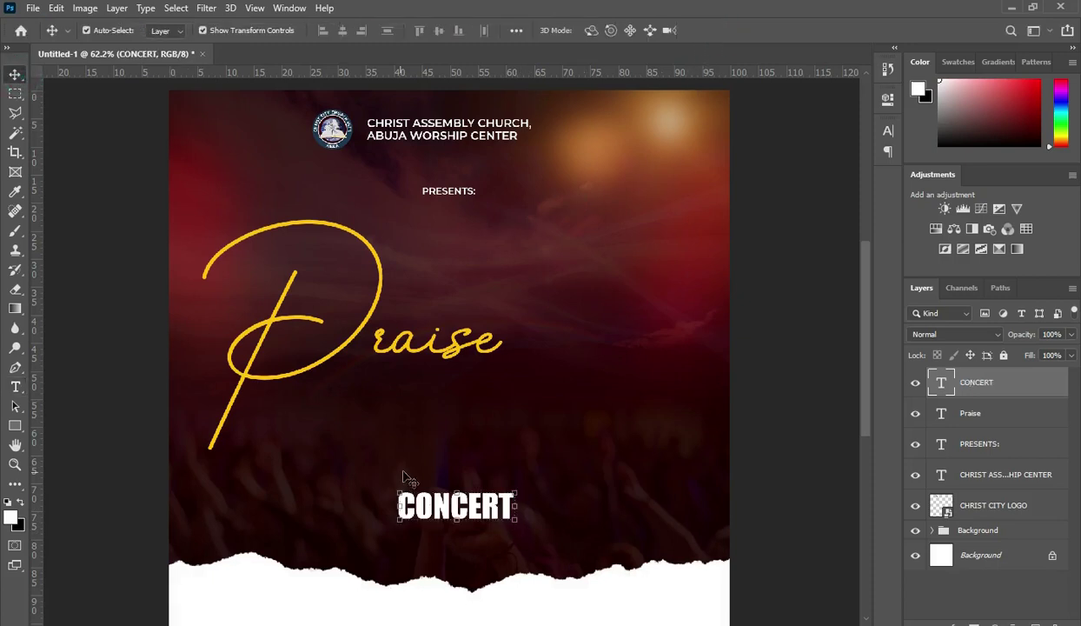
left_click_drag(434, 504, 351, 378)
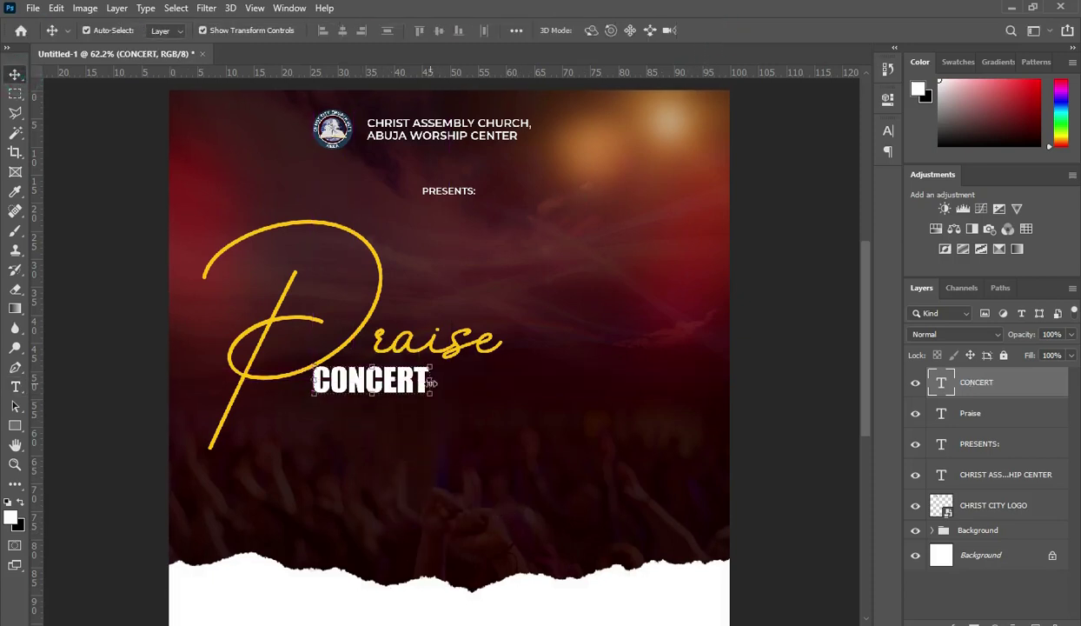
key("ctrl+t")
left_click_drag(429, 382, 608, 399)
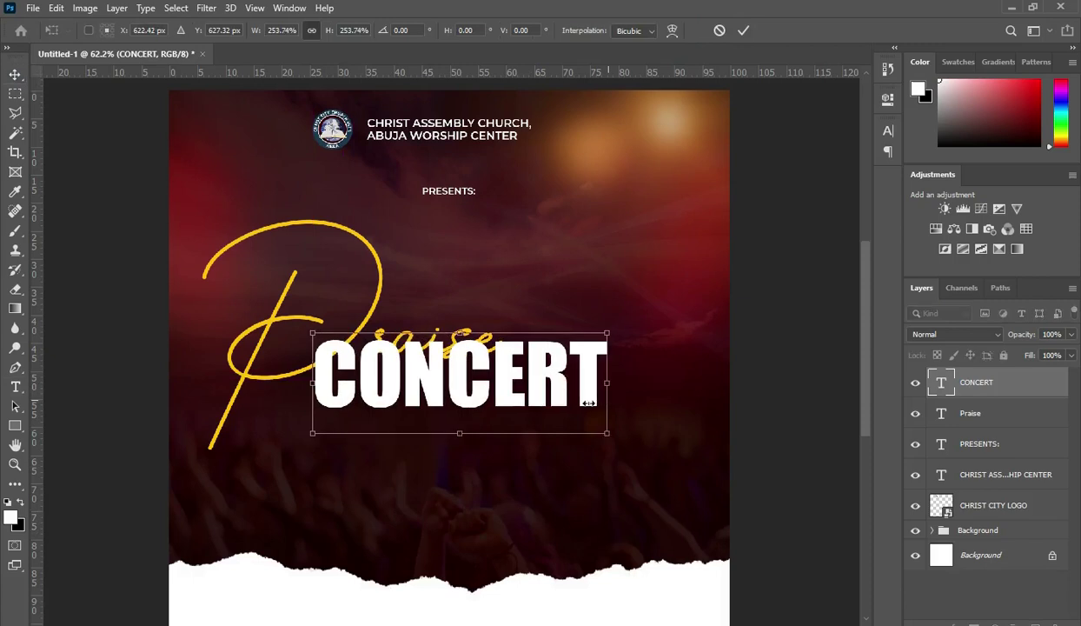
left_click_drag(458, 388, 458, 417)
left_click_drag(606, 411, 646, 411)
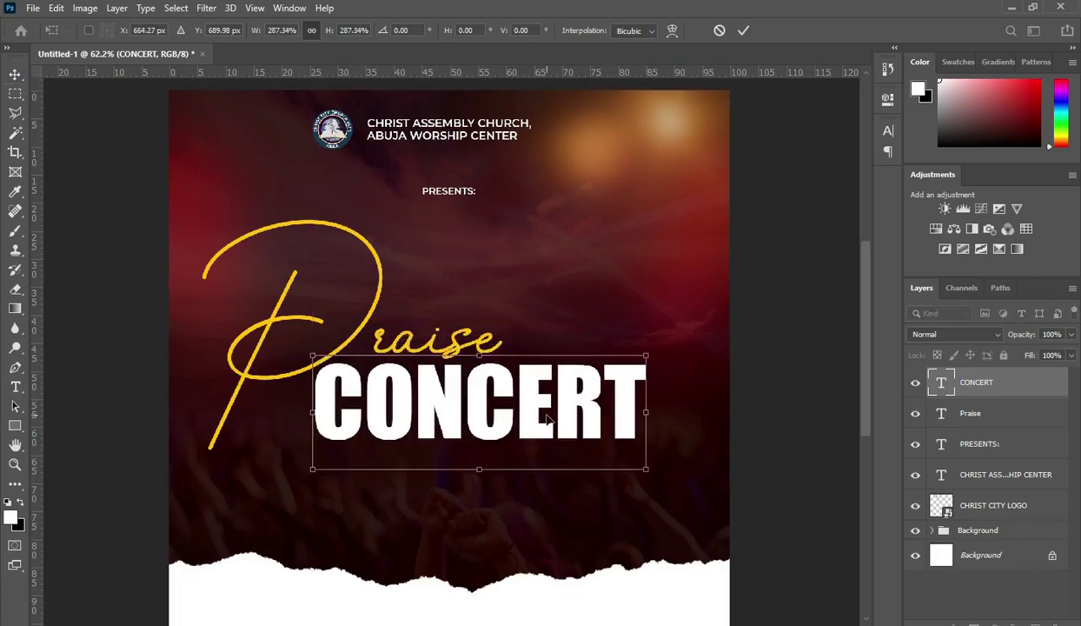
mouse_move(525, 420)
left_mouse_down()
mouse_move(509, 417)
mouse_move(524, 417)
left_mouse_up()
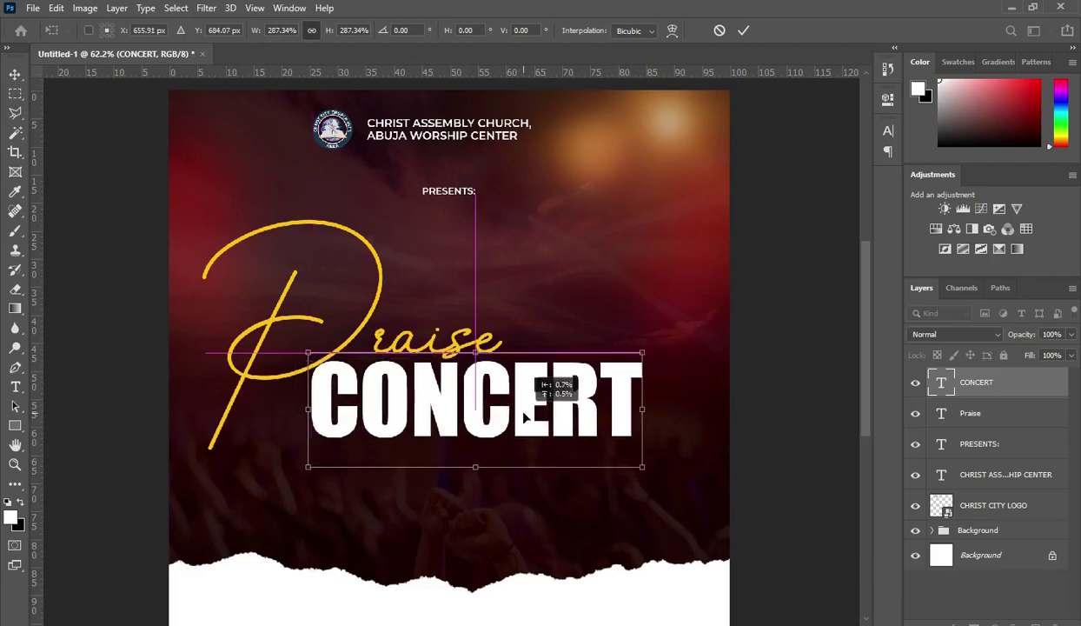
left_click_drag(524, 417, 480, 394)
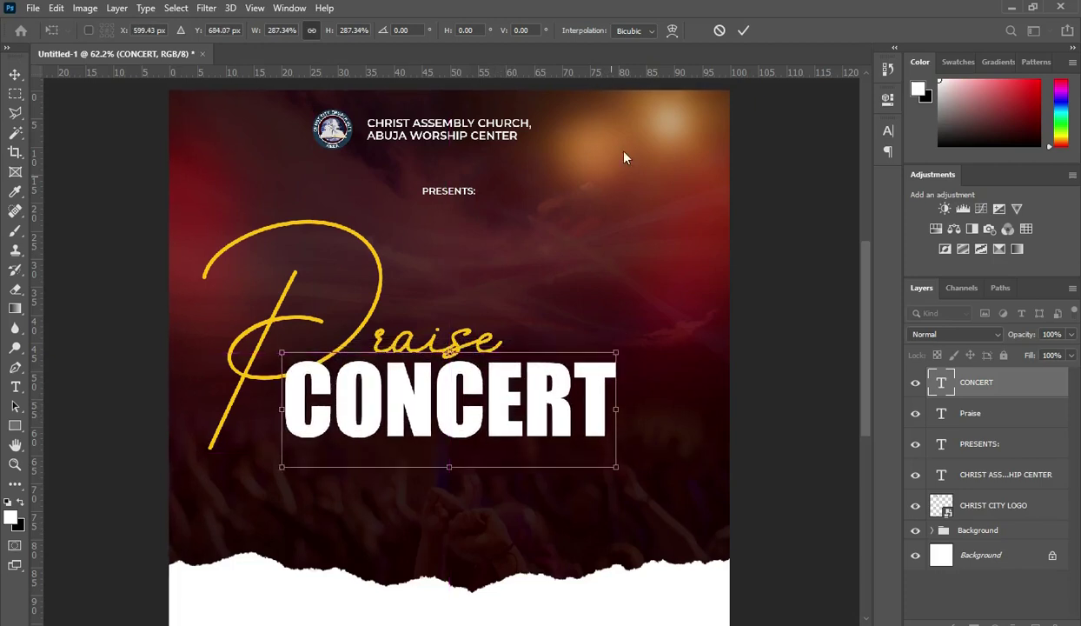
left_click(743, 32)
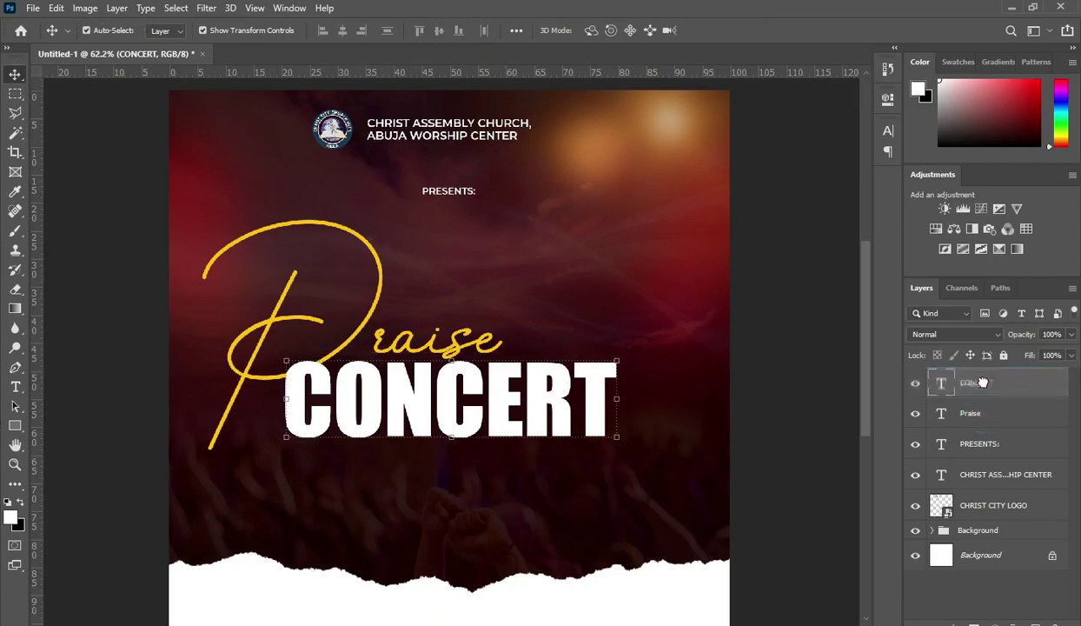
Stack the Praise layer above CONCERT and group both title layers under the name Text.
left_click(444, 347)
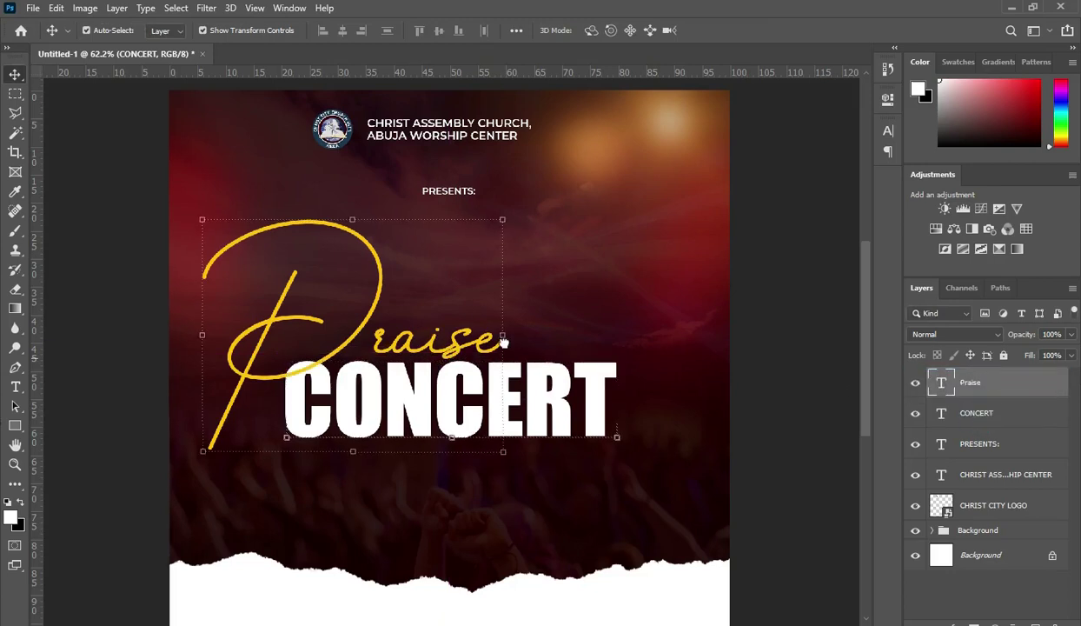
left_click(556, 387)
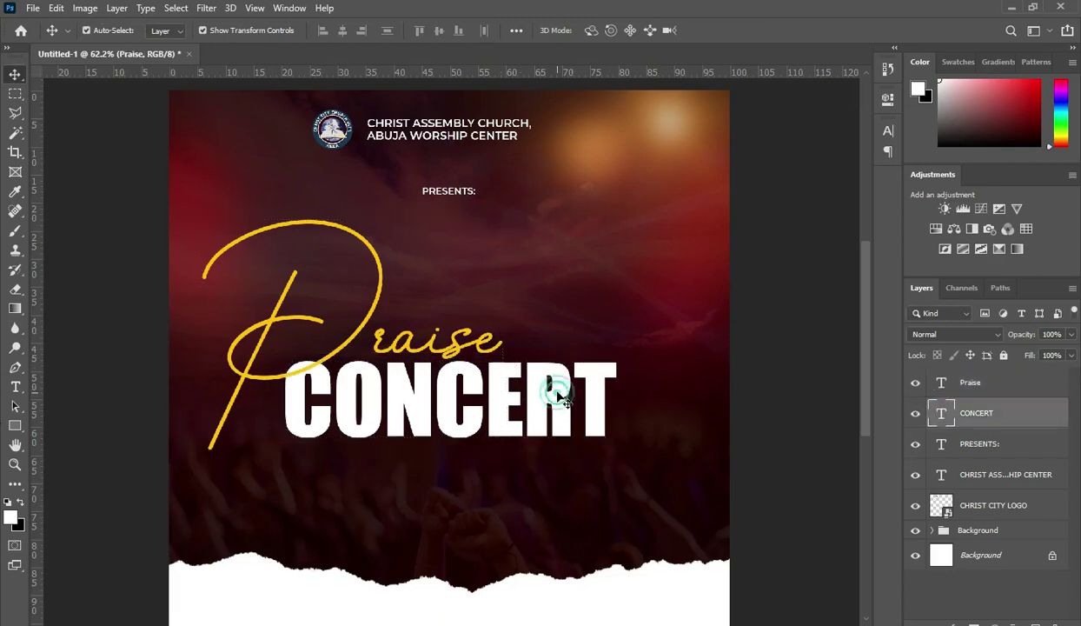
left_click(980, 383, "ctrl")
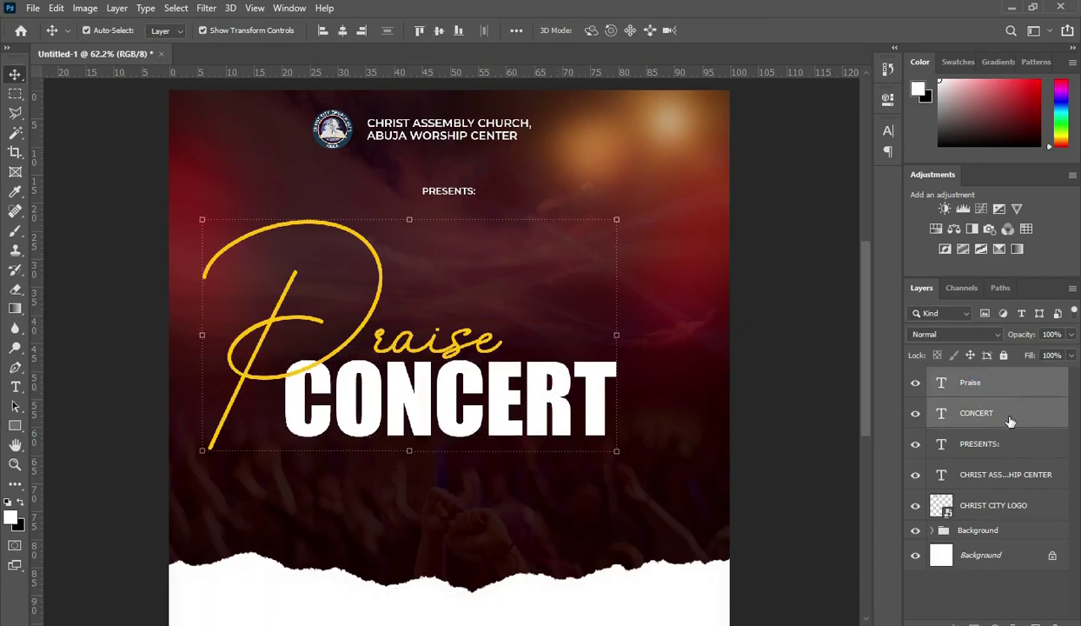
left_click_drag(979, 407, 1025, 620)
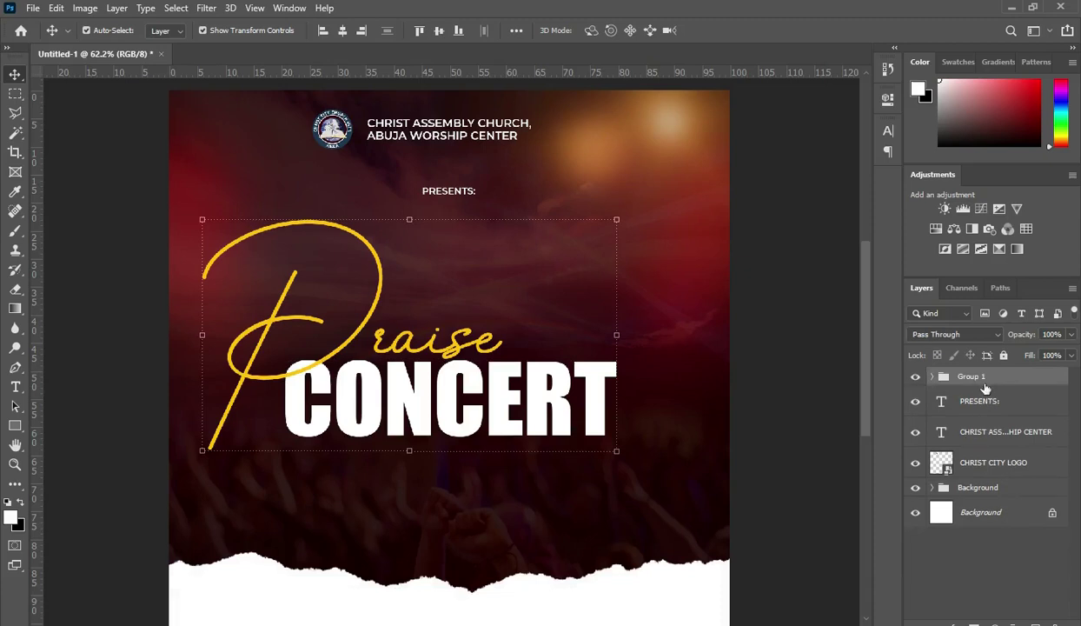
double_click(973, 376)
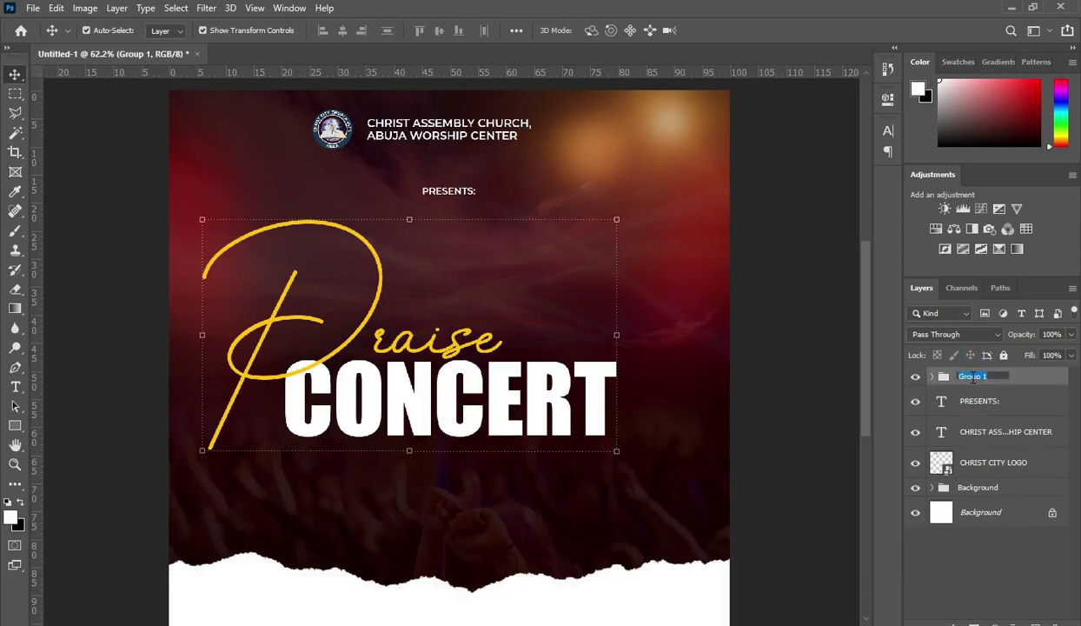
type("Text")
key("Return")
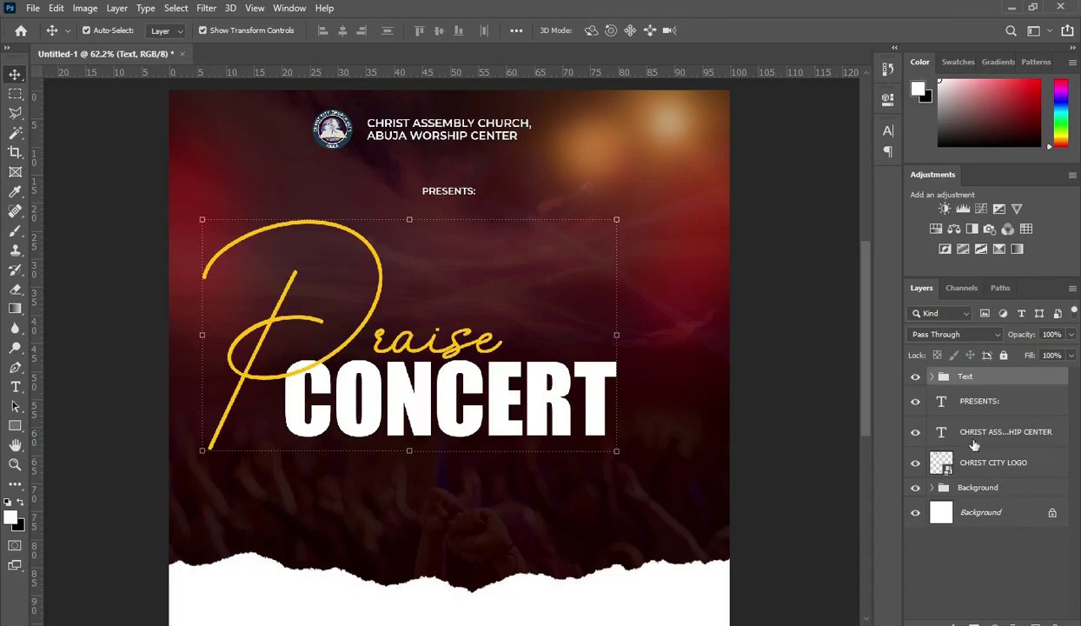
Put the PRESENTS: layer, the church name layer and the CHRIST CITY LOGO layer each into its own group.
left_click(997, 402)
key("ctrl+g")
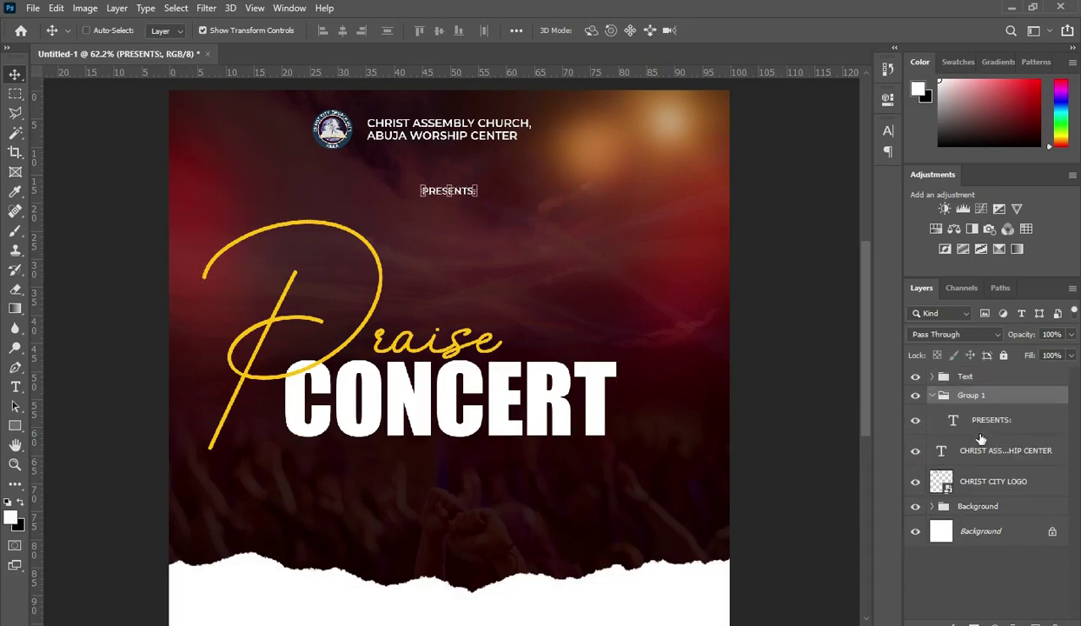
left_click(985, 452)
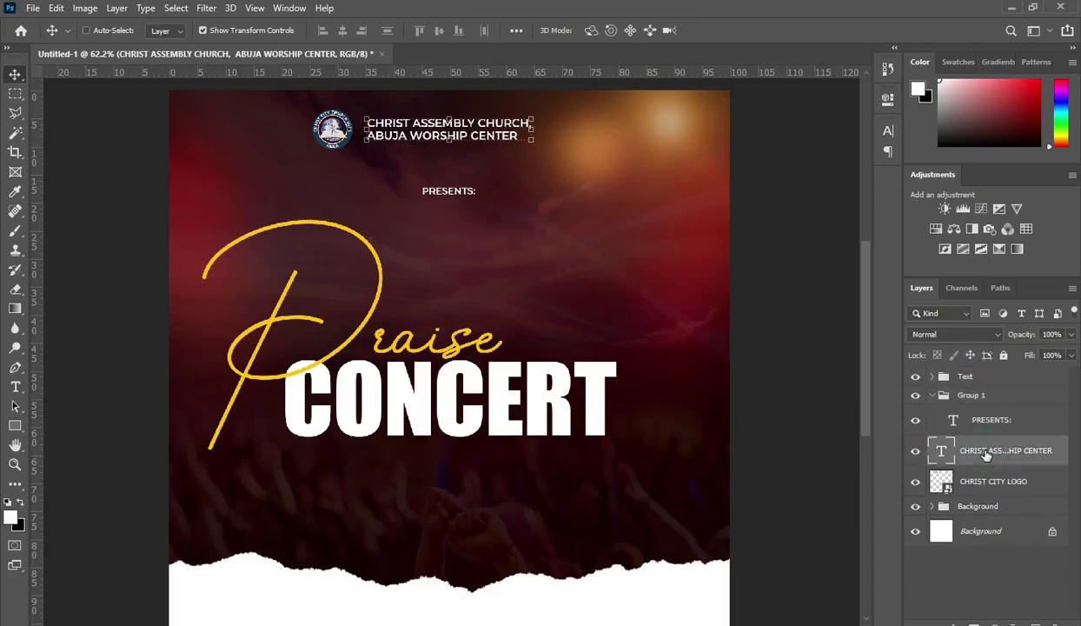
key("ctrl+g")
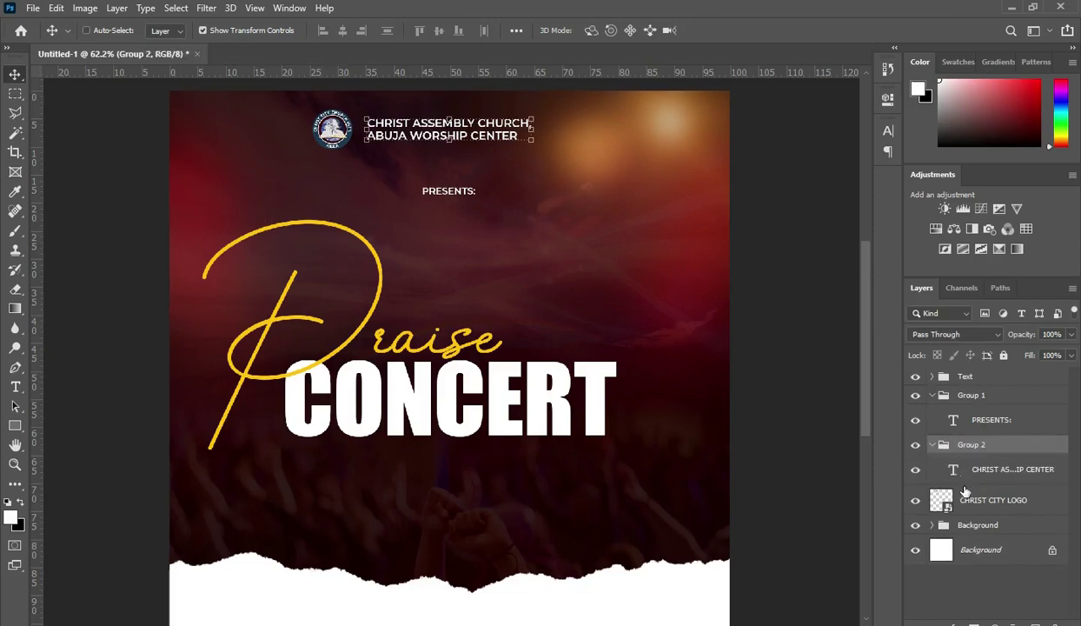
left_click(969, 493)
key("ctrl+g")
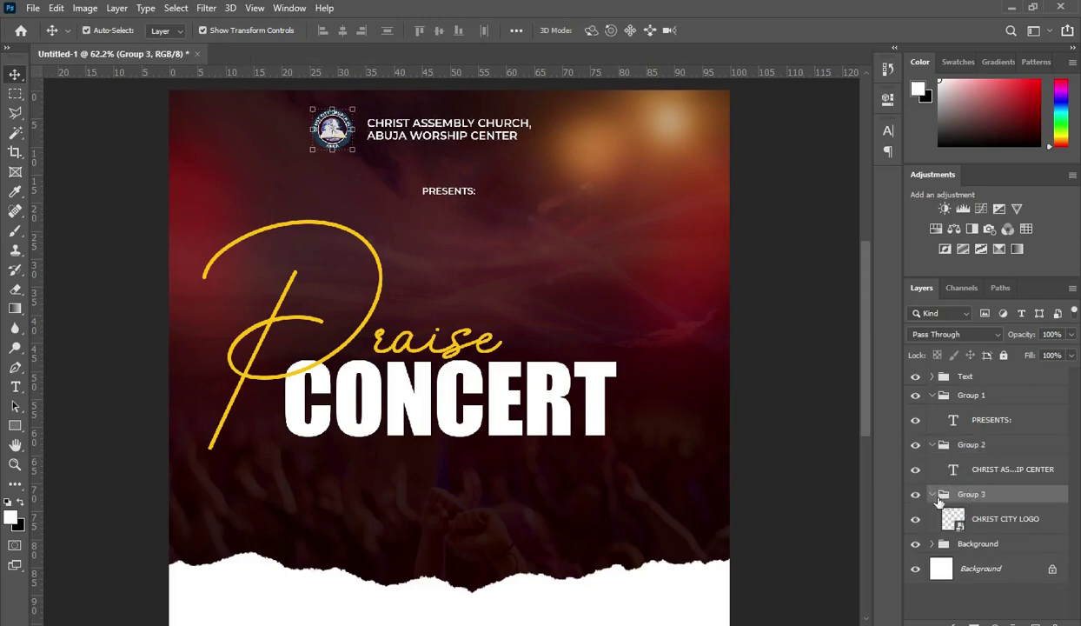
Collapse the group holding the logo and rename it Church Logo.
left_click(931, 494)
double_click(971, 494)
type("Churc")
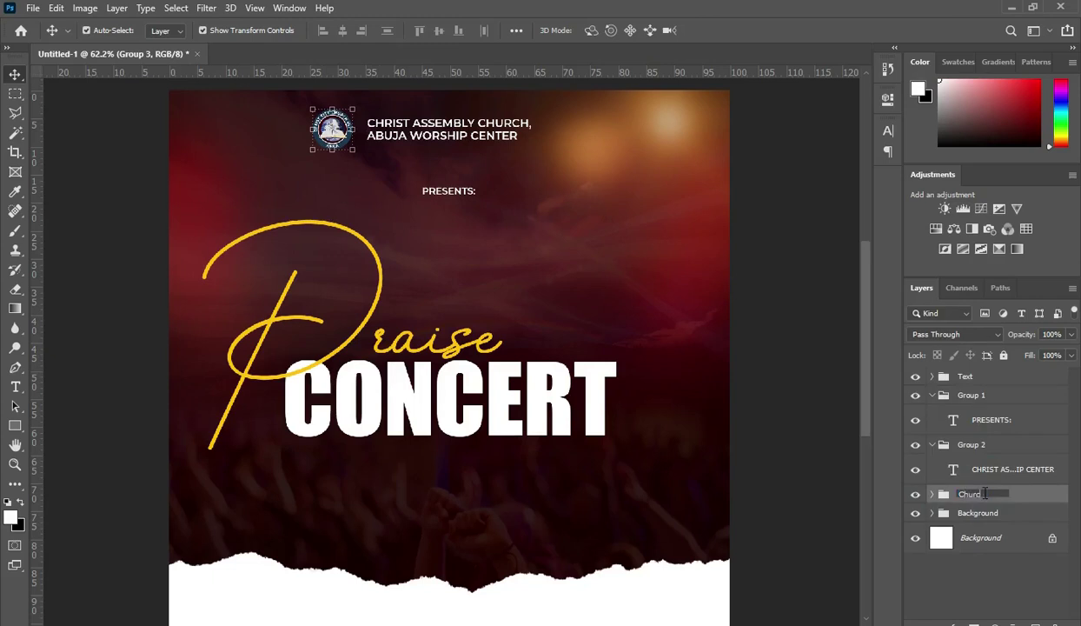
type("h Logo")
key("Return")
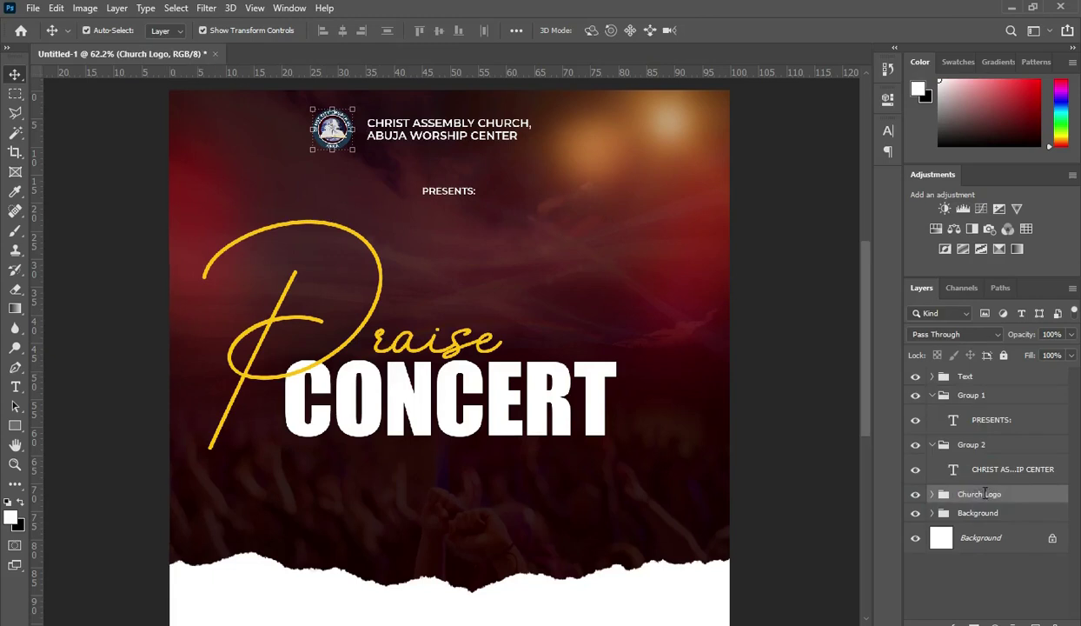
Collapse the group holding the church name text and rename it Heading.
left_click(932, 445)
double_click(973, 444)
type("H")
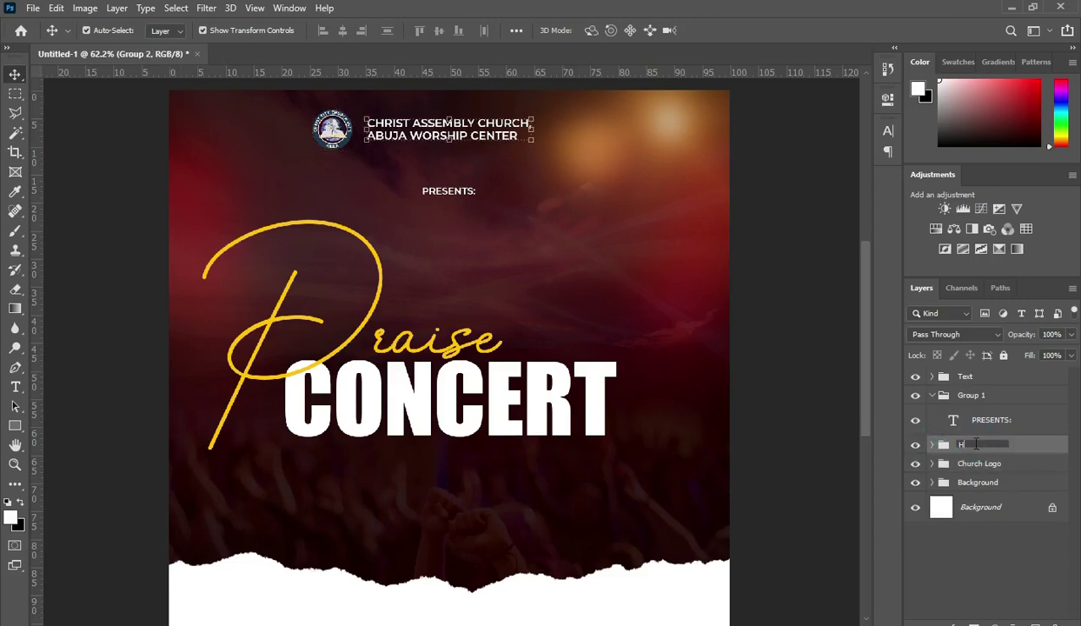
type("eading")
key("Return")
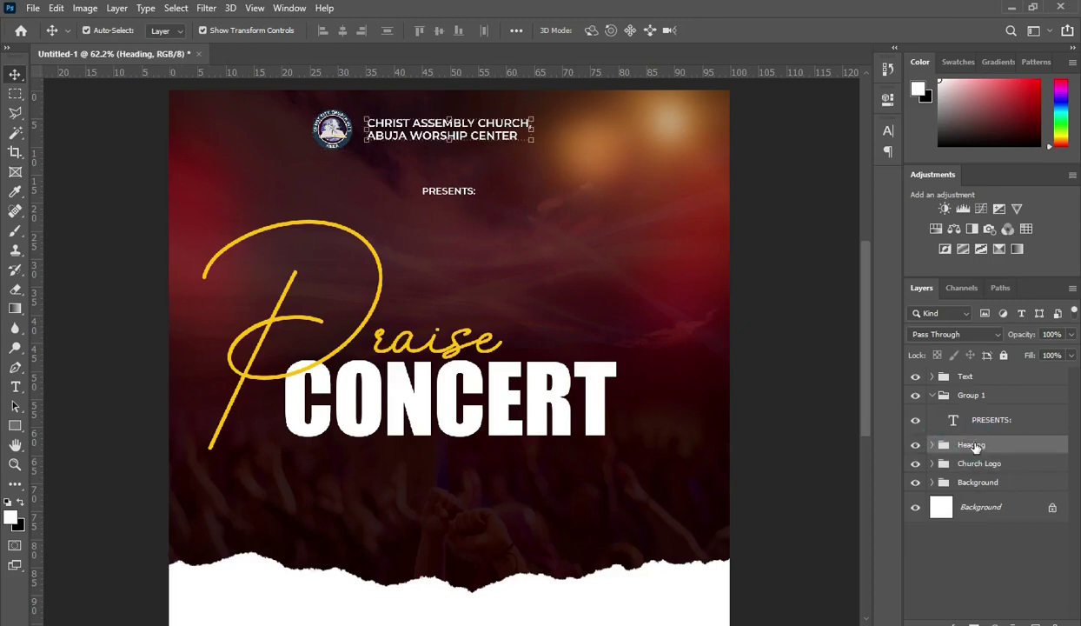
Collapse the group holding the PRESENTS: text and rename it Presents].
left_click(932, 395)
double_click(971, 395)
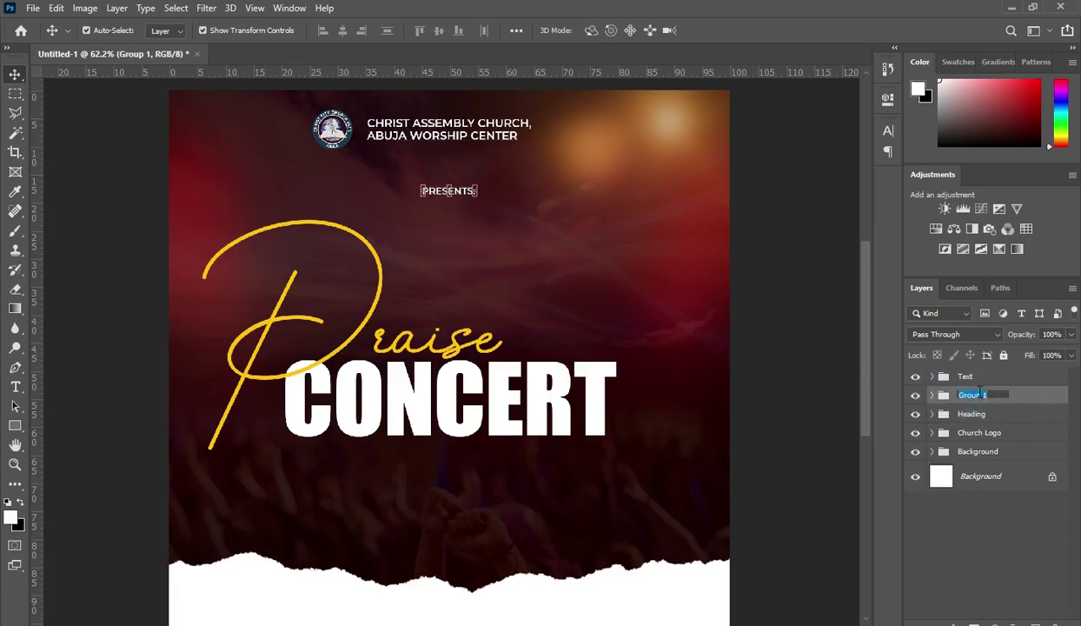
type("Presents")
key("Return")
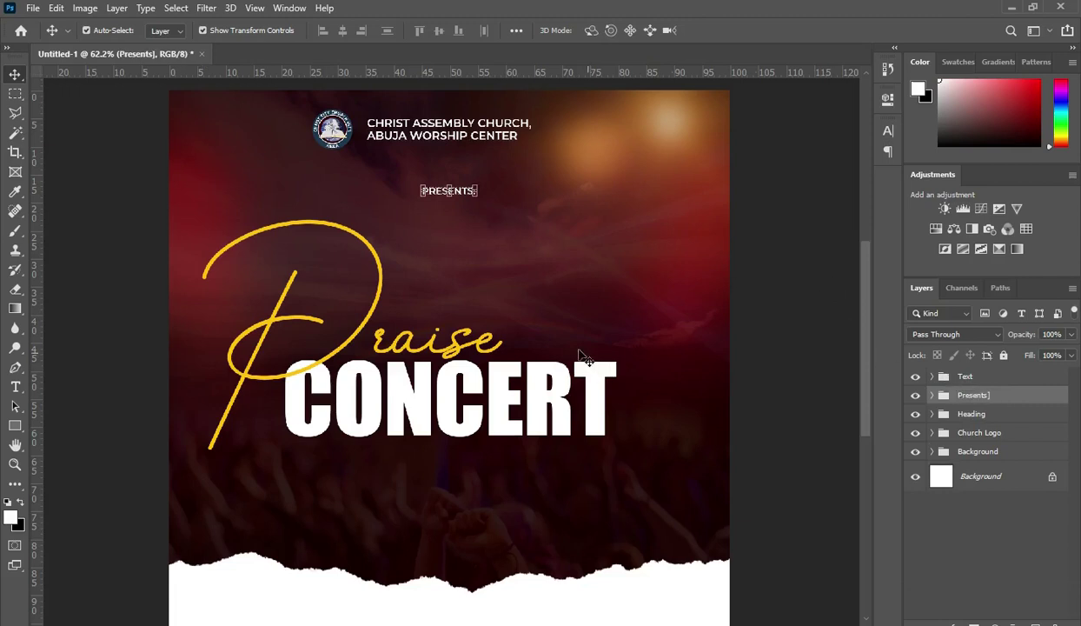
Centre the Text group horizontally on the whole canvas, then clear the selection.
scroll(580, 326, "down", 1)
left_click(965, 376)
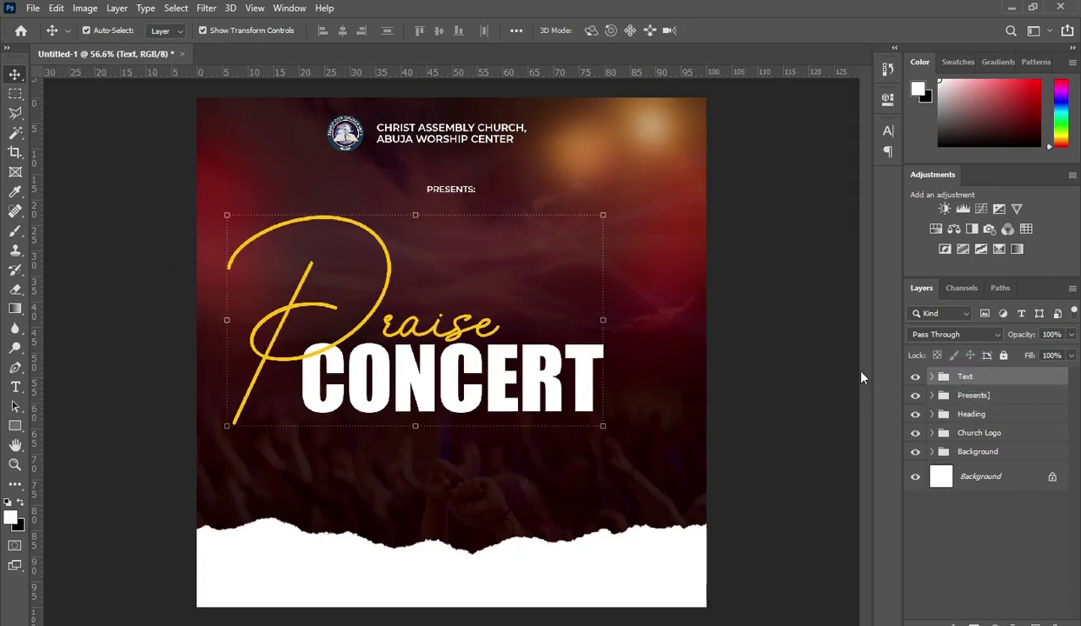
key("ctrl+a")
left_click(343, 31)
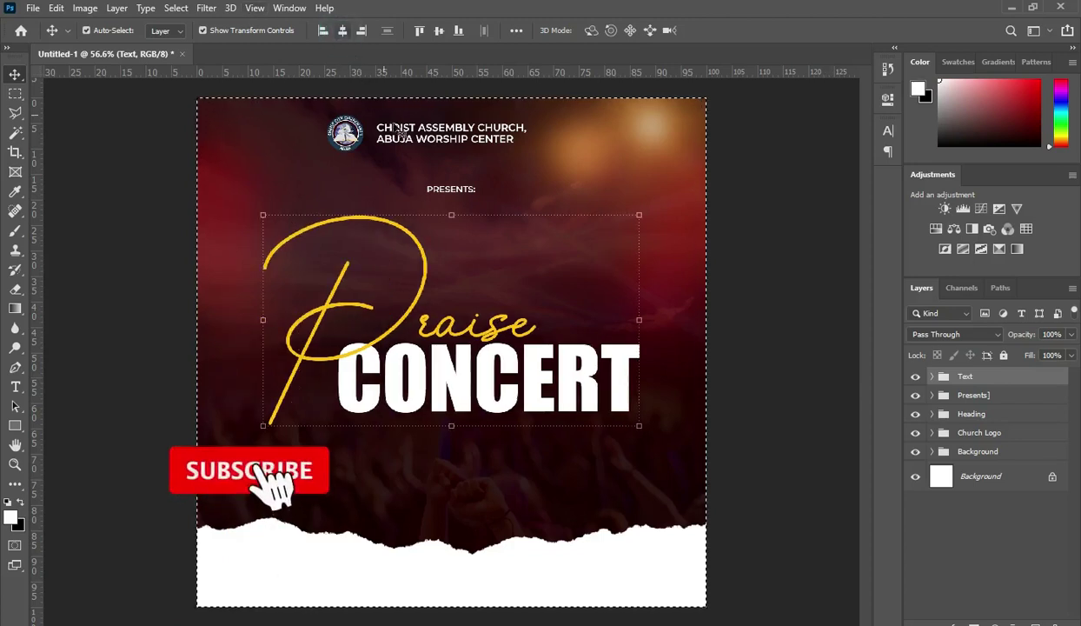
key("ctrl+d")
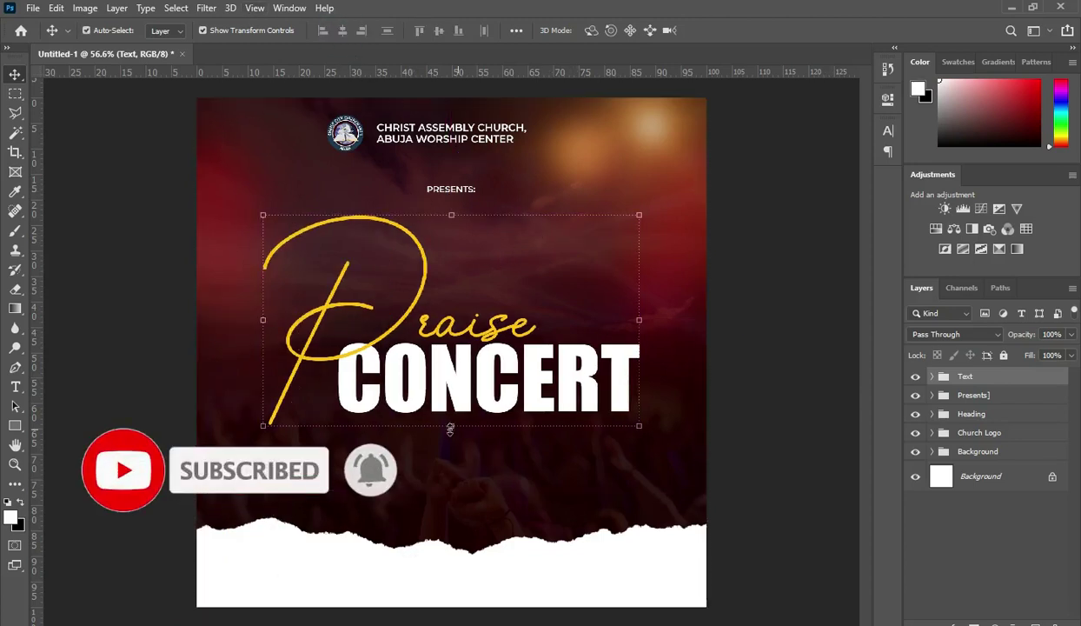
Enlarge the Text group to about 109.5% by extending it downward, keeping it centred on the canvas.
left_click(451, 425)
left_click_drag(451, 425, 450, 445)
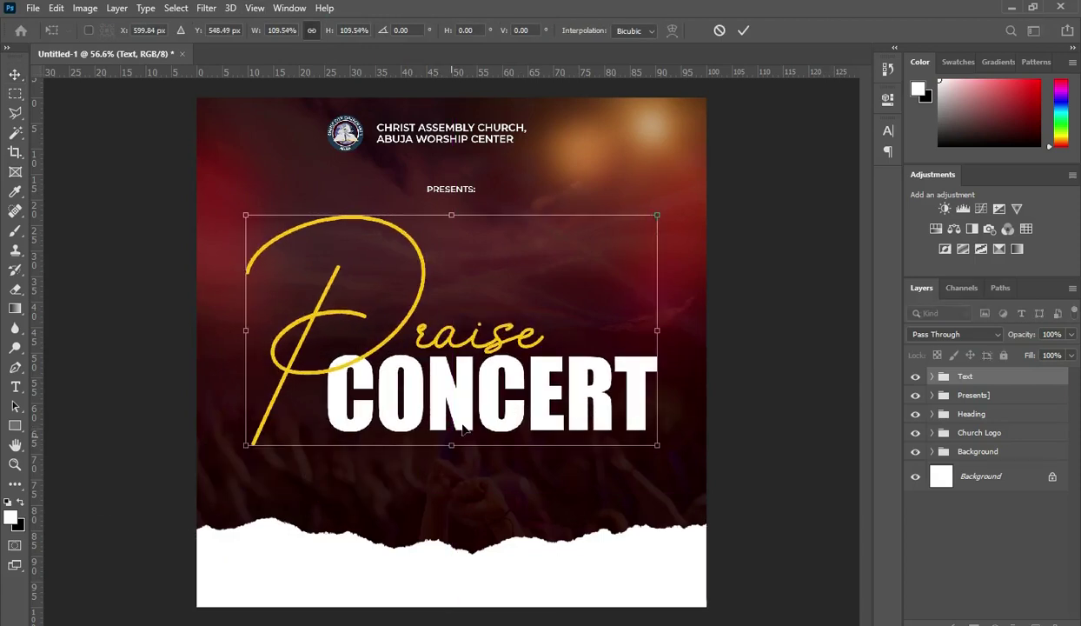
left_click(746, 32)
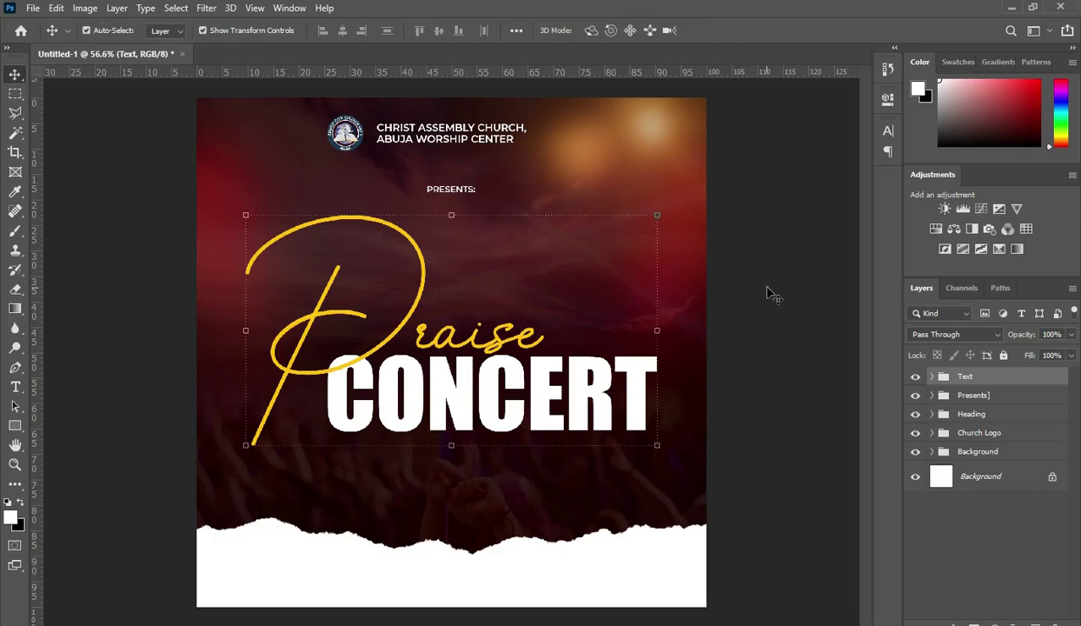
Add a Drop Shadow layer style to the Praise text and move the style dialog away from the title.
left_click(454, 383)
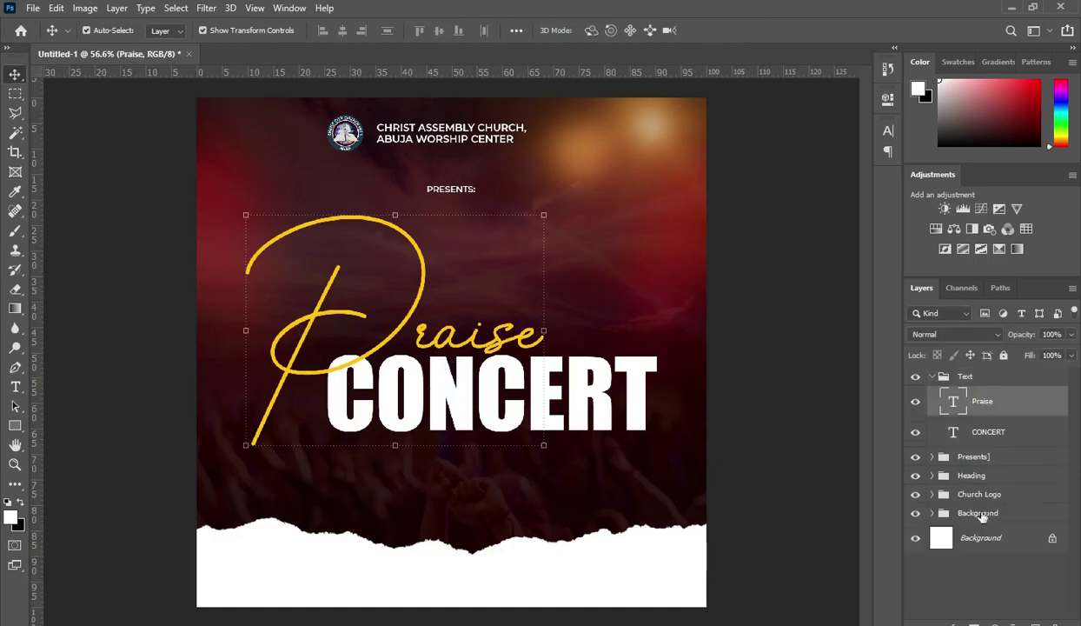
left_click(974, 623)
key("Escape")
left_click_drag(712, 112, 900, 111)
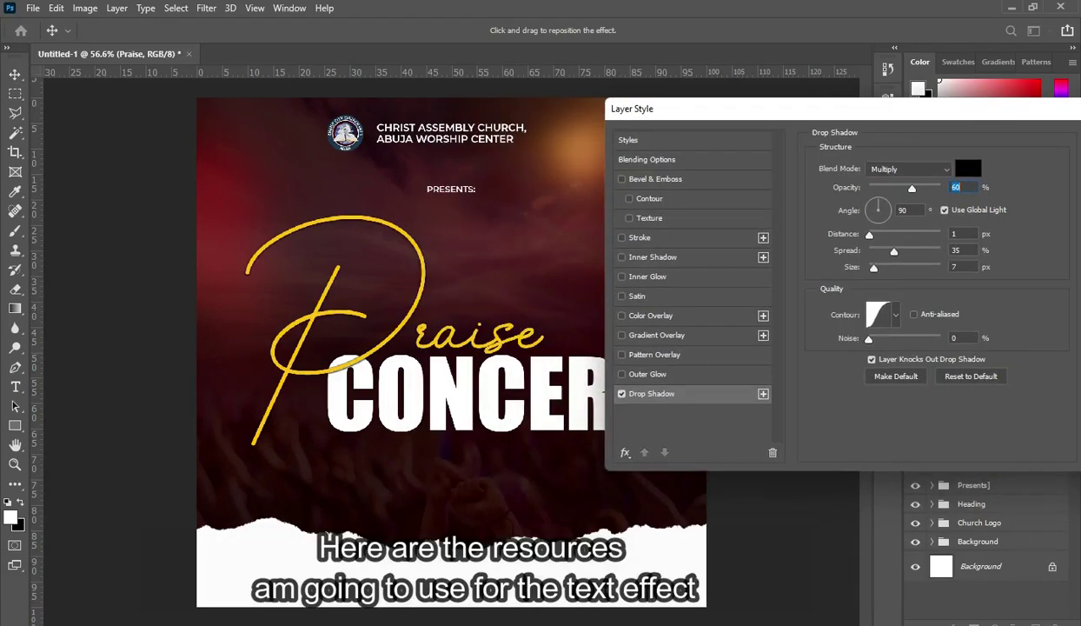
Switch to the Notepad notes and review the text effect settings listed from Chisel Hard through the inner glow and satin lines.
key("alt+Tab")
left_click(88, 326)
left_click_drag(87, 327, 371, 462)
left_click(371, 462)
left_click(796, 89)
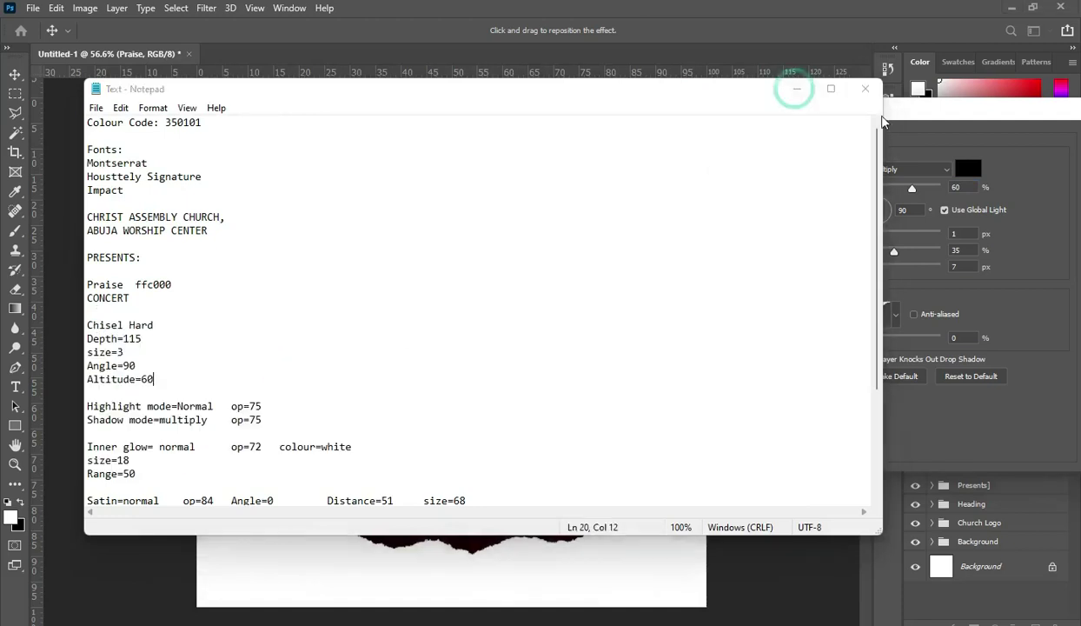
left_click(659, 173)
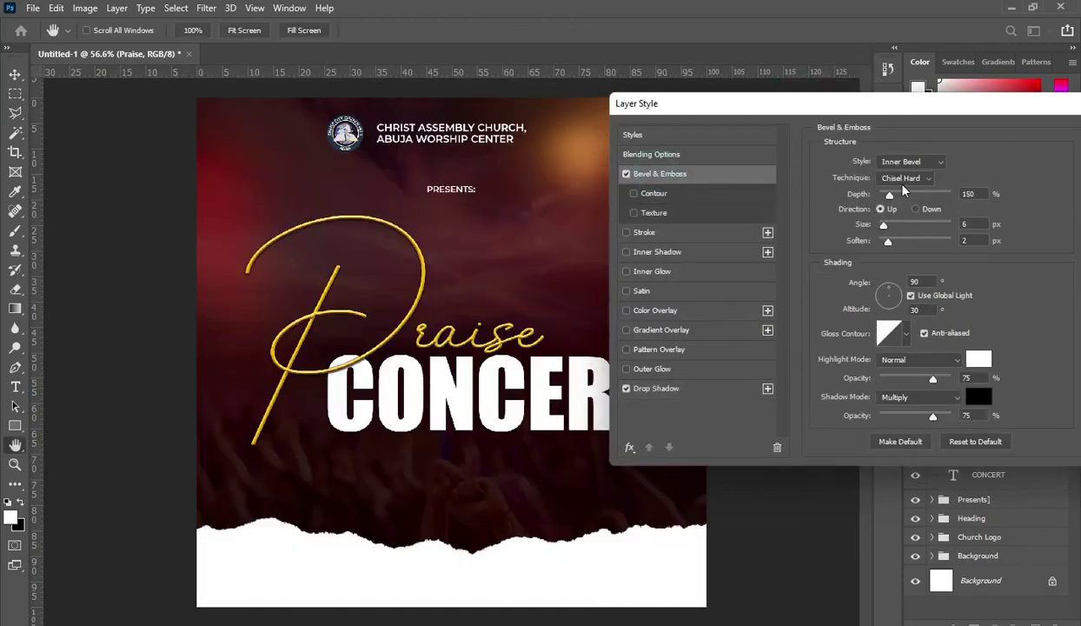
left_click_drag(1009, 106, 853, 99)
left_click(985, 153)
Add a Bevel & Emboss layer style to the CONCERT text layer and move the style dialog away from the title.
left_click(1034, 431)
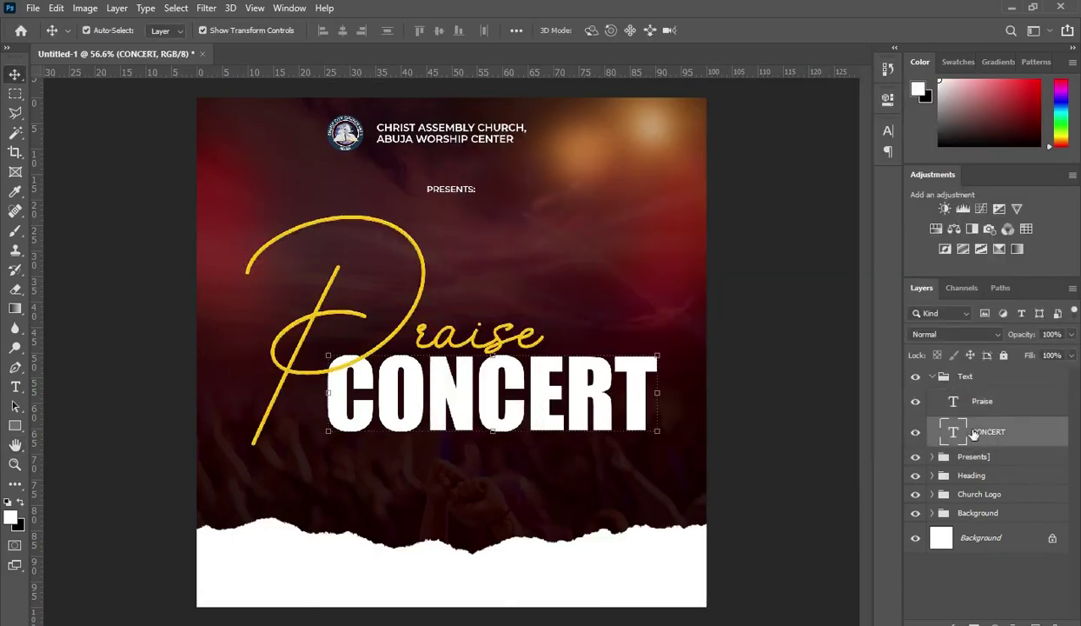
left_click(974, 620)
left_click(967, 510)
left_click_drag(737, 98, 851, 145)
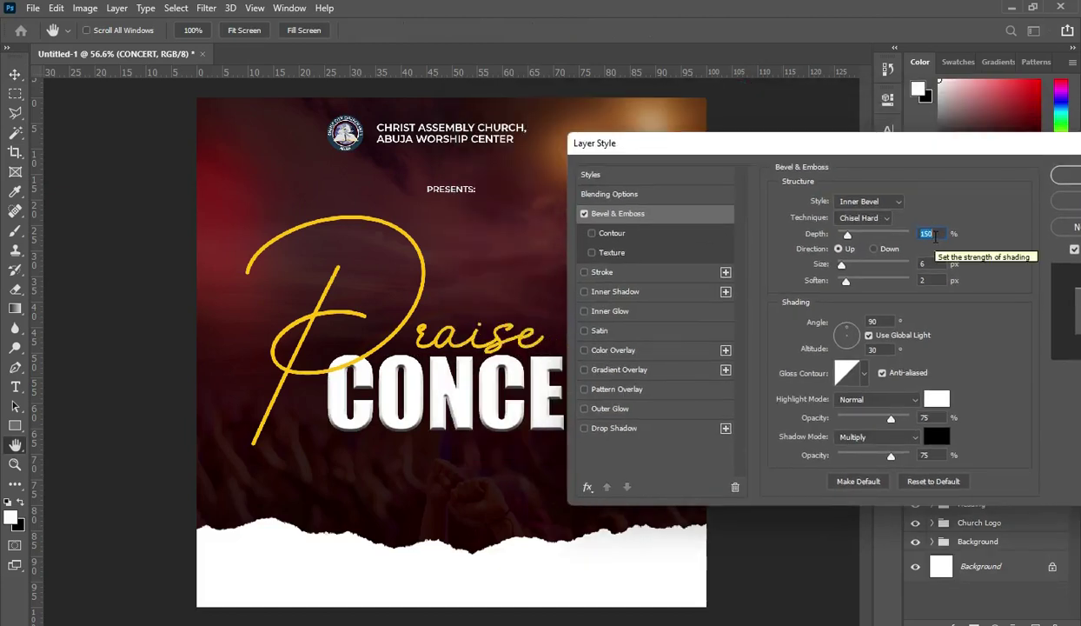
Check the bevel settings in the Notepad notes, then set the CONCERT bevel's depth to 115%.
key("alt+Tab")
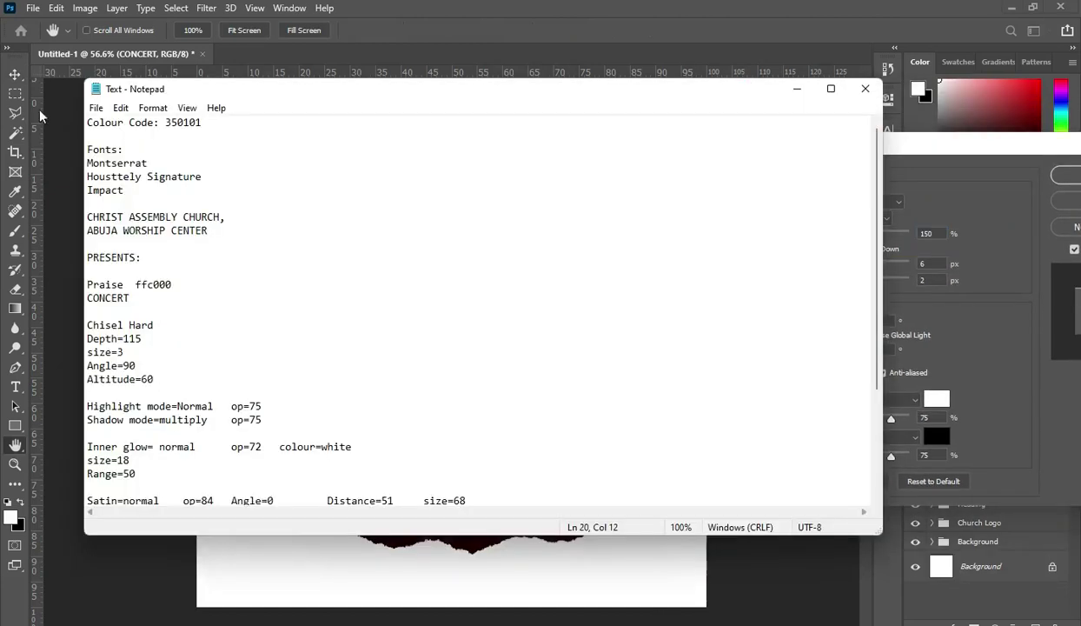
left_click(146, 337)
left_click(138, 354)
left_click(153, 378)
left_click(797, 88)
double_click(926, 233)
type("115")
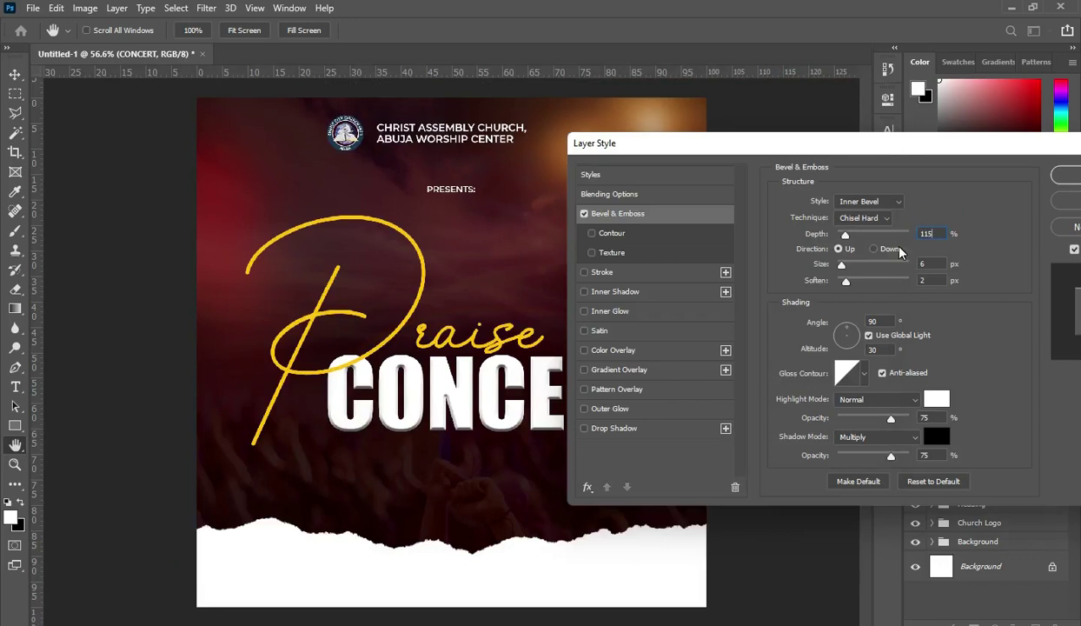
Following the Notepad notes, set the CONCERT bevel's size to 3 px, soften to 0 px and altitude to 60°.
key("alt+Tab")
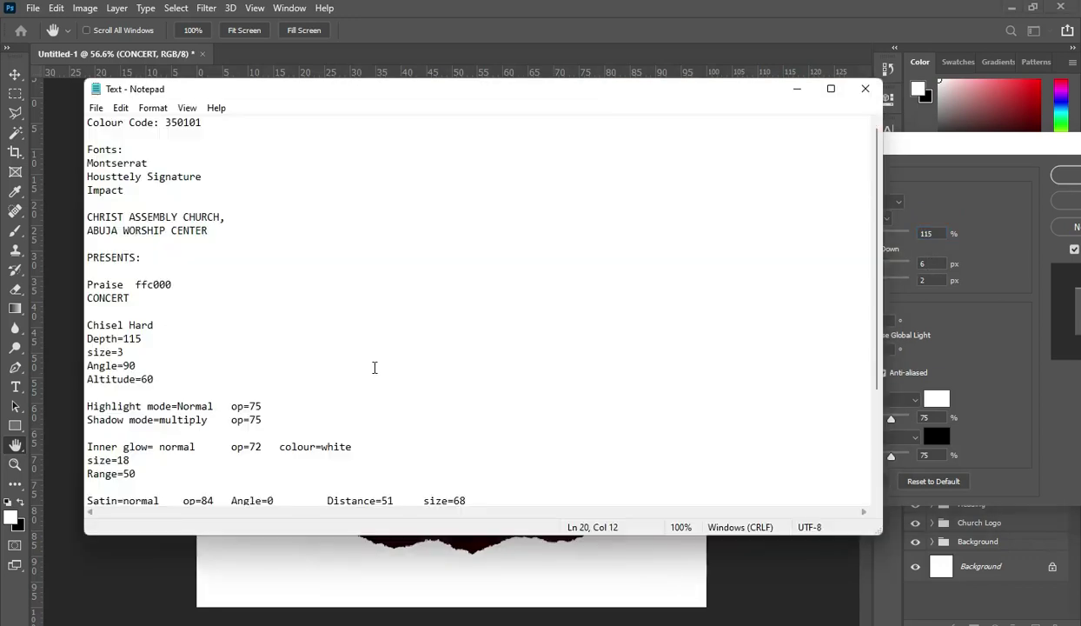
left_click(797, 89)
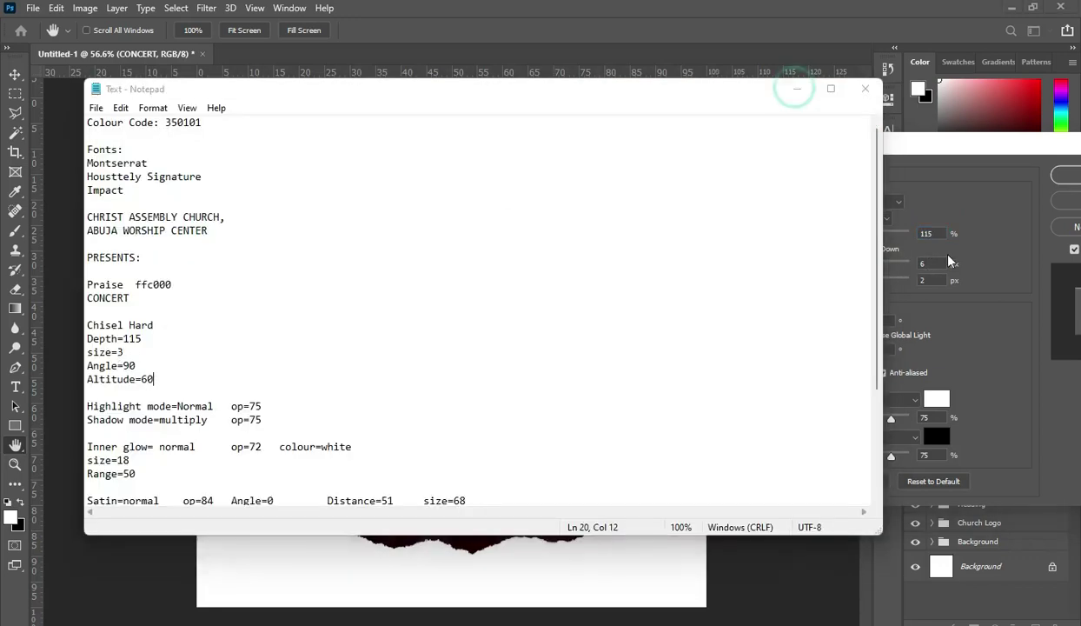
left_click(930, 264)
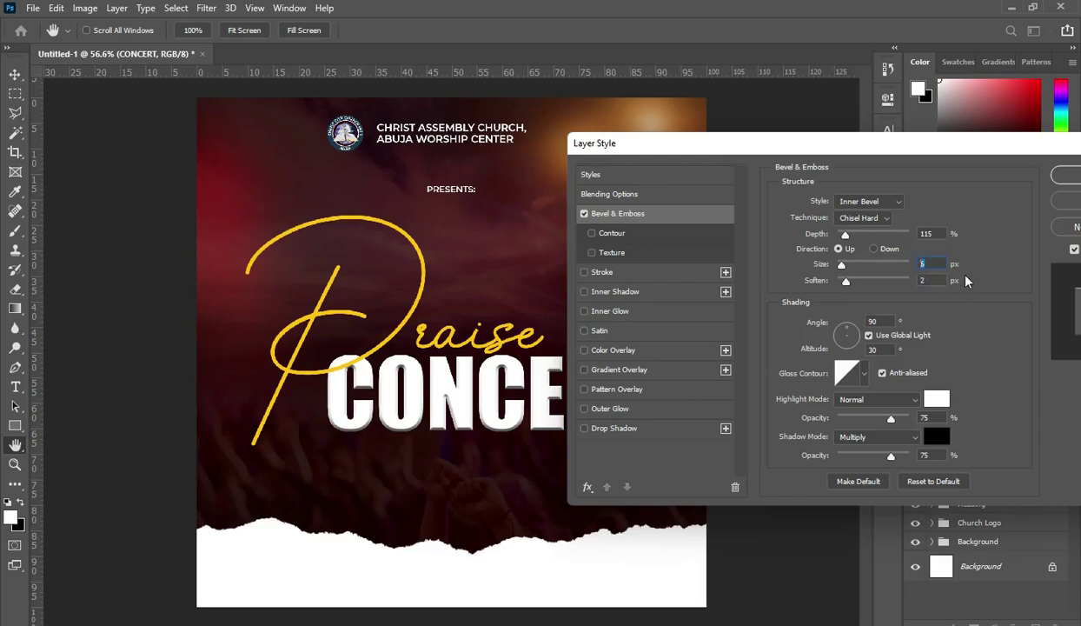
left_click(926, 280)
type("0")
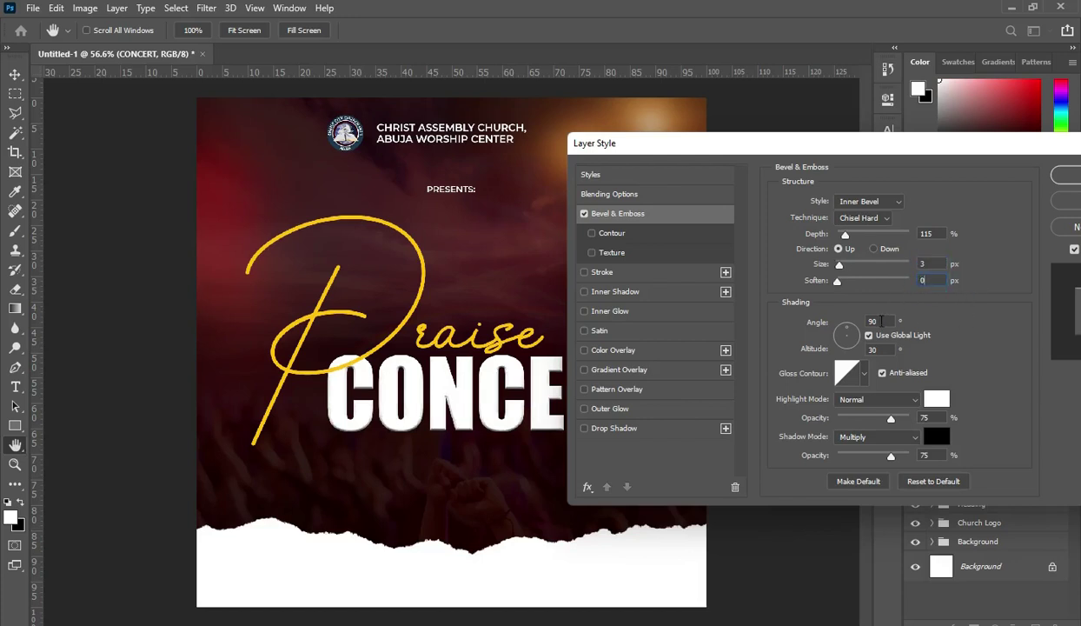
left_click(873, 348)
type("60")
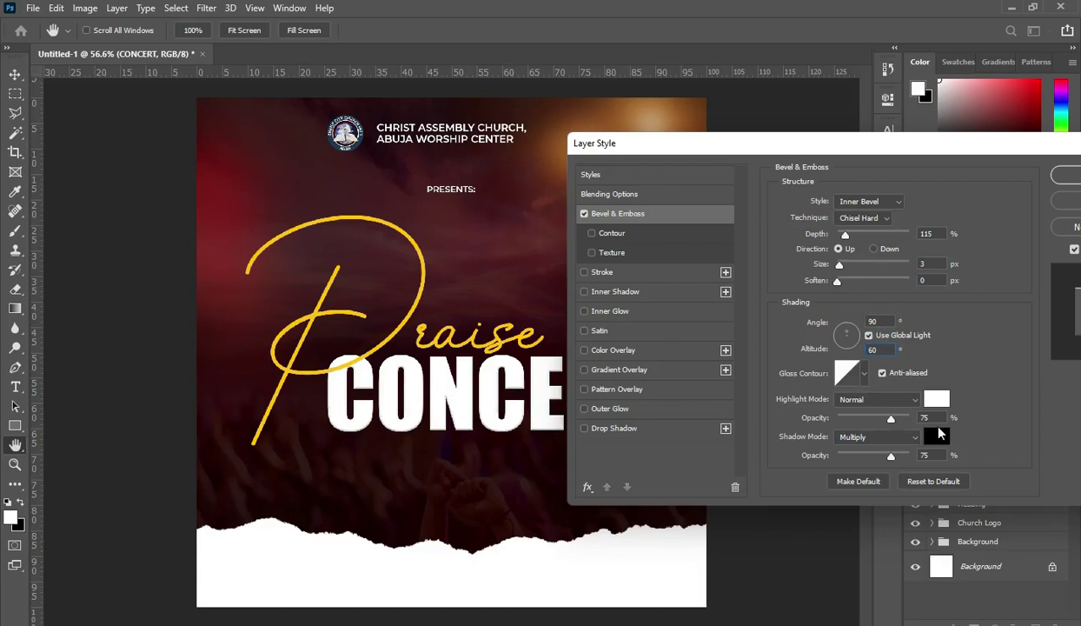
Choose the inverted cone gloss contour for the CONCERT bevel and shift the style dialog to uncover more of the title.
left_click(863, 375)
left_click(796, 406)
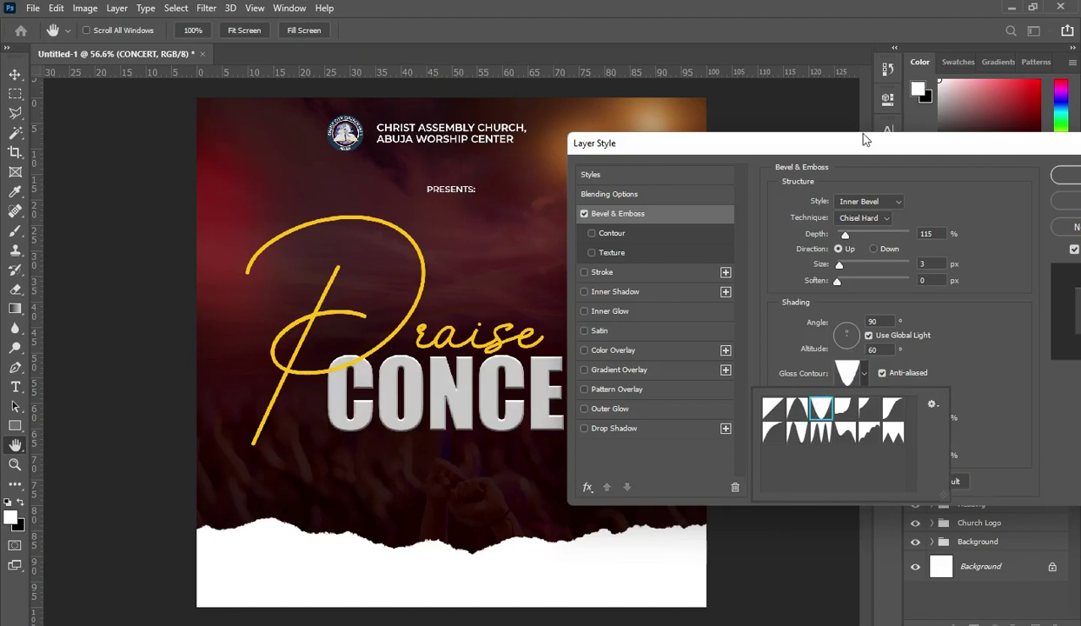
left_click_drag(856, 147, 895, 145)
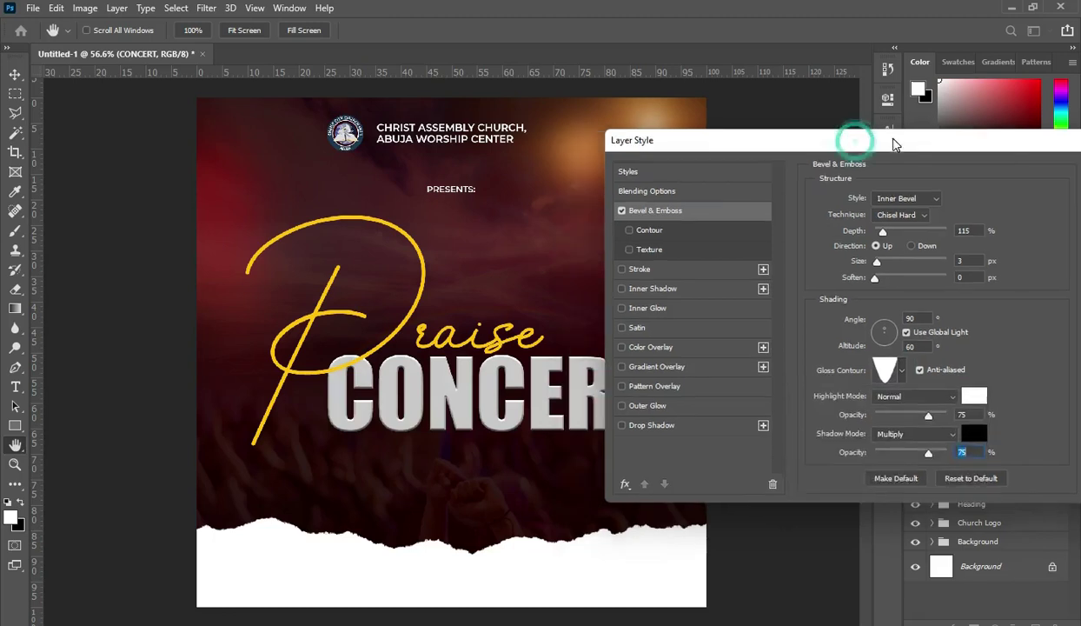
Add an Inner Glow to the CONCERT text and set its colour to white.
left_click(665, 309)
left_click(858, 309)
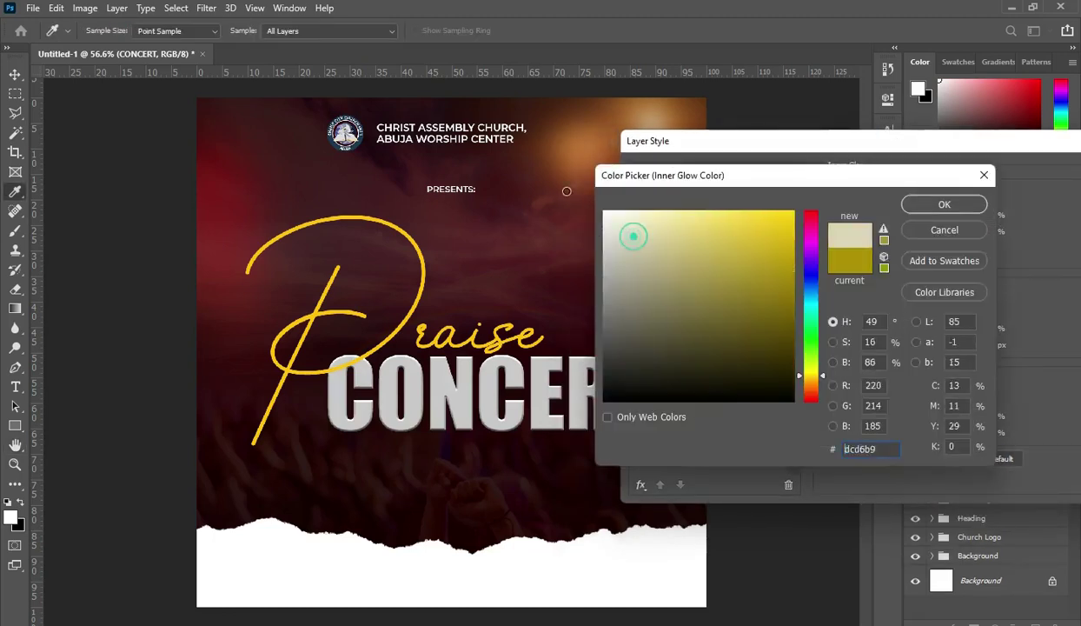
left_click(936, 230)
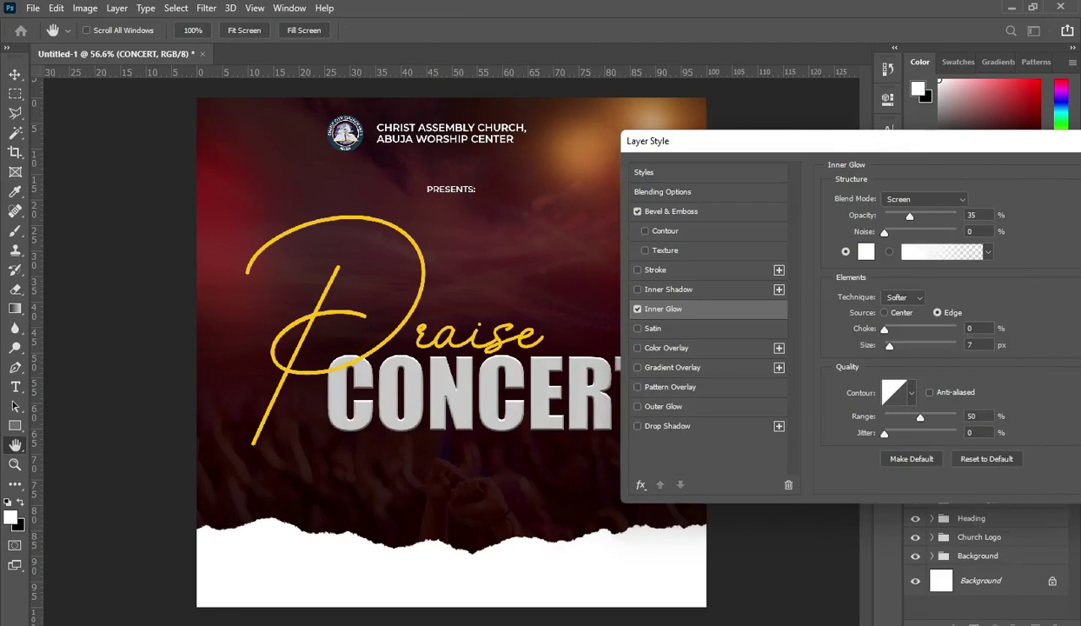
Look up the inner glow line in the Notepad notes and set the glow's opacity to 72%.
key("alt+Tab")
scroll(378, 258, "down", 2)
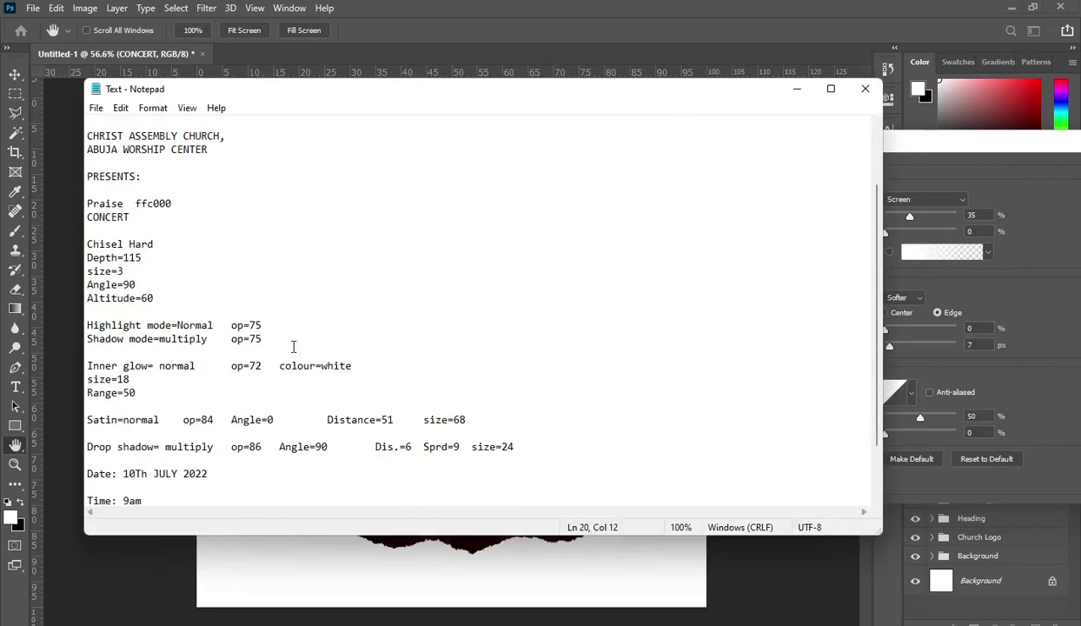
left_click_drag(87, 368, 250, 378)
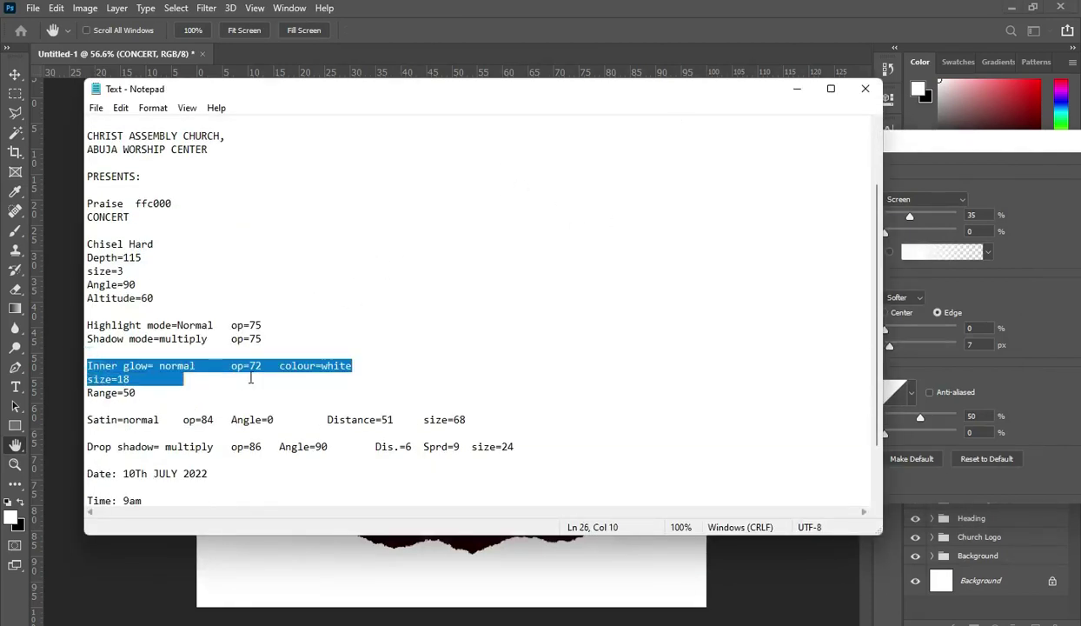
left_click(193, 371)
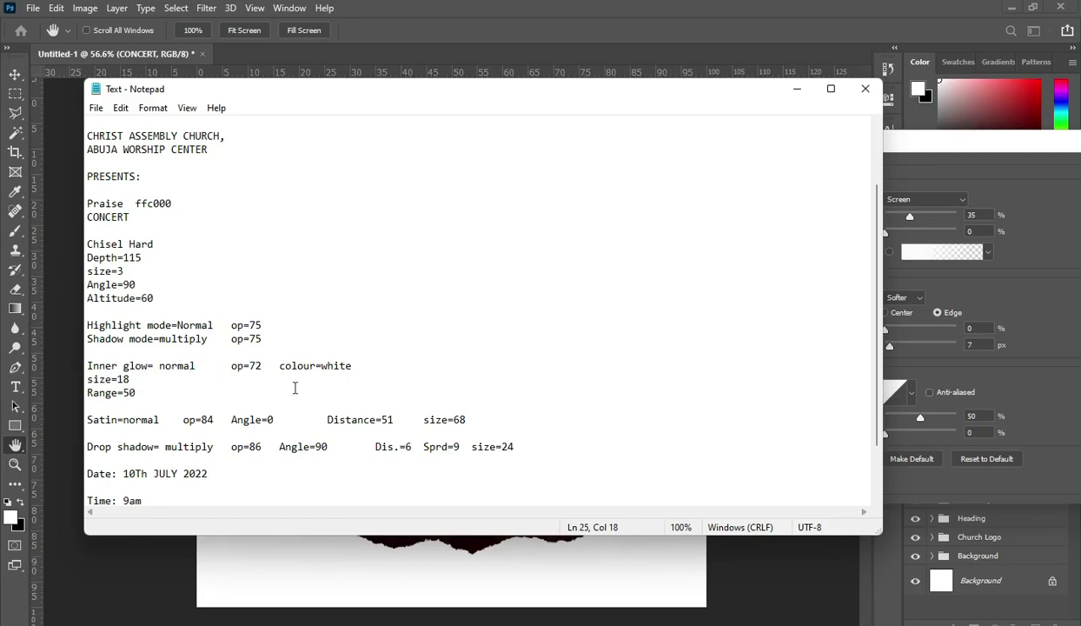
key("alt+Tab")
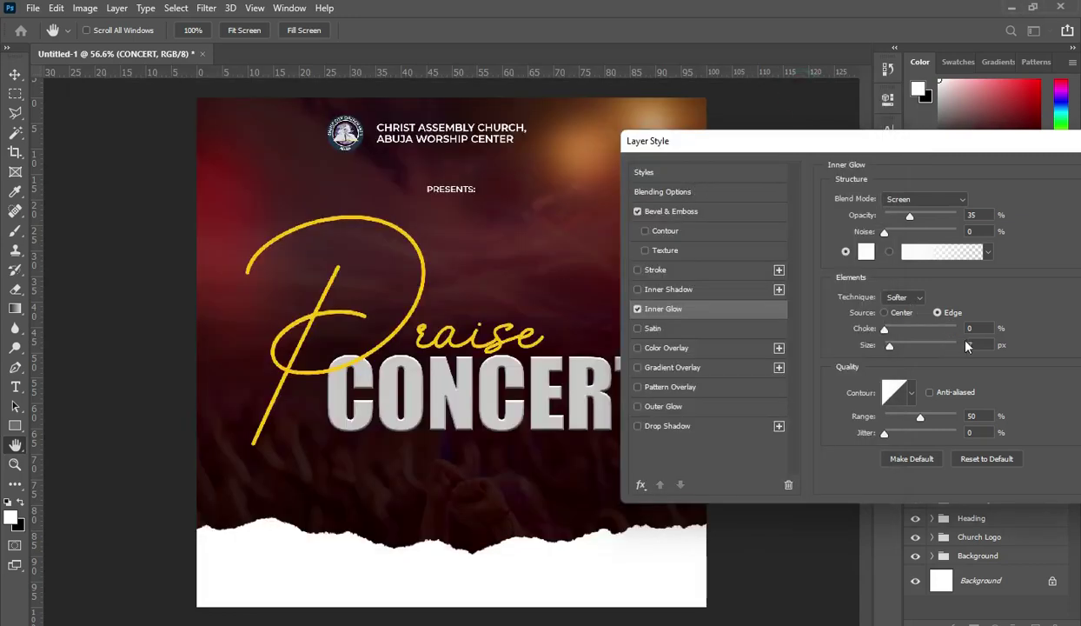
double_click(970, 215)
type("72")
Recheck the notes, then set the inner glow's blend mode to Normal and its size to 18 px.
key("alt+Tab")
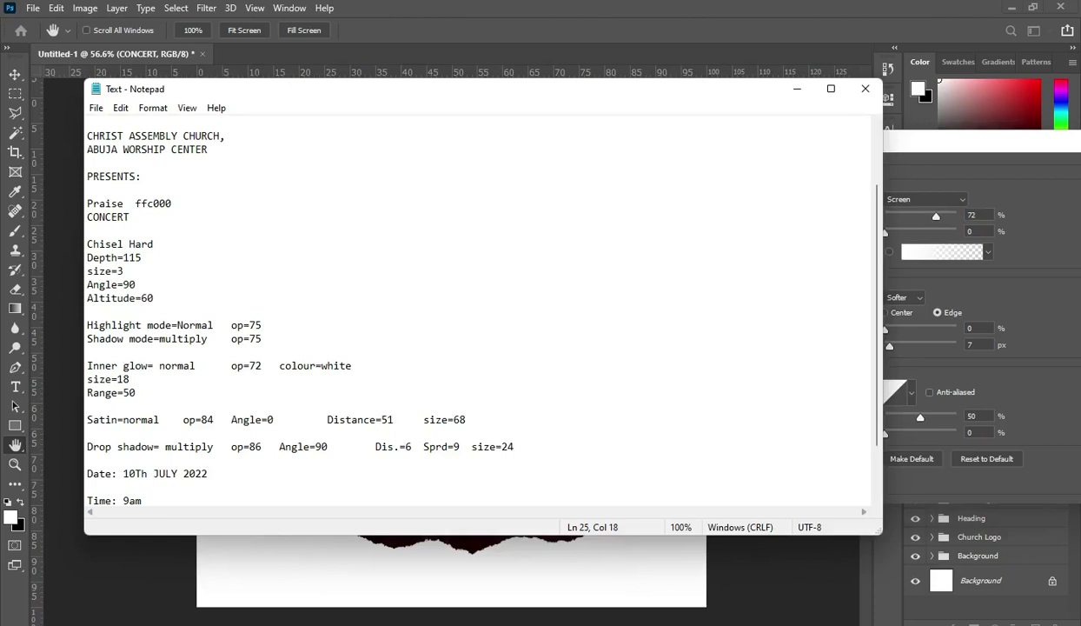
key("alt+Tab")
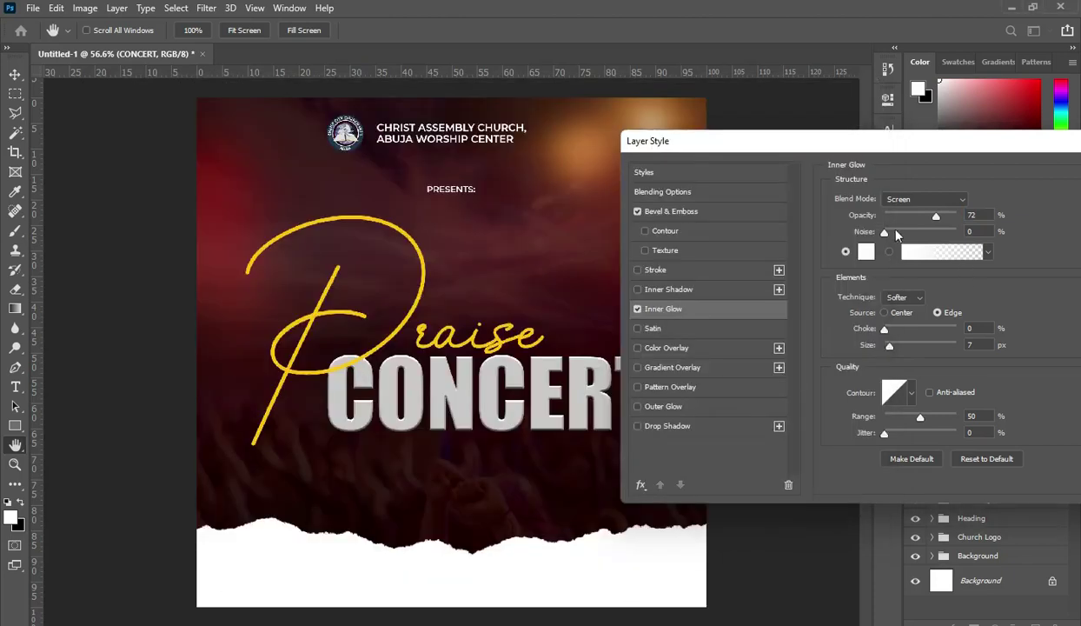
left_click(926, 202)
left_click(917, 205)
double_click(979, 346)
type("18")
key("Tab")
Look up the satin line in the Notepad notes, then add a Satin effect in white to the CONCERT text.
key("alt+Tab")
scroll(354, 403, "down", 1)
left_click_drag(86, 381, 213, 381)
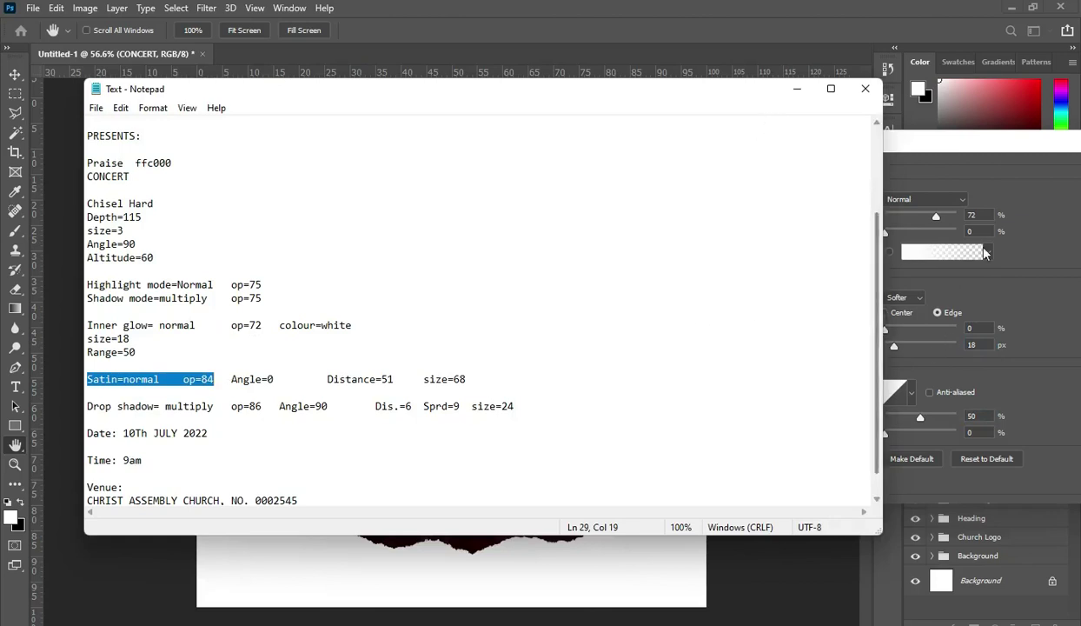
left_click(956, 155)
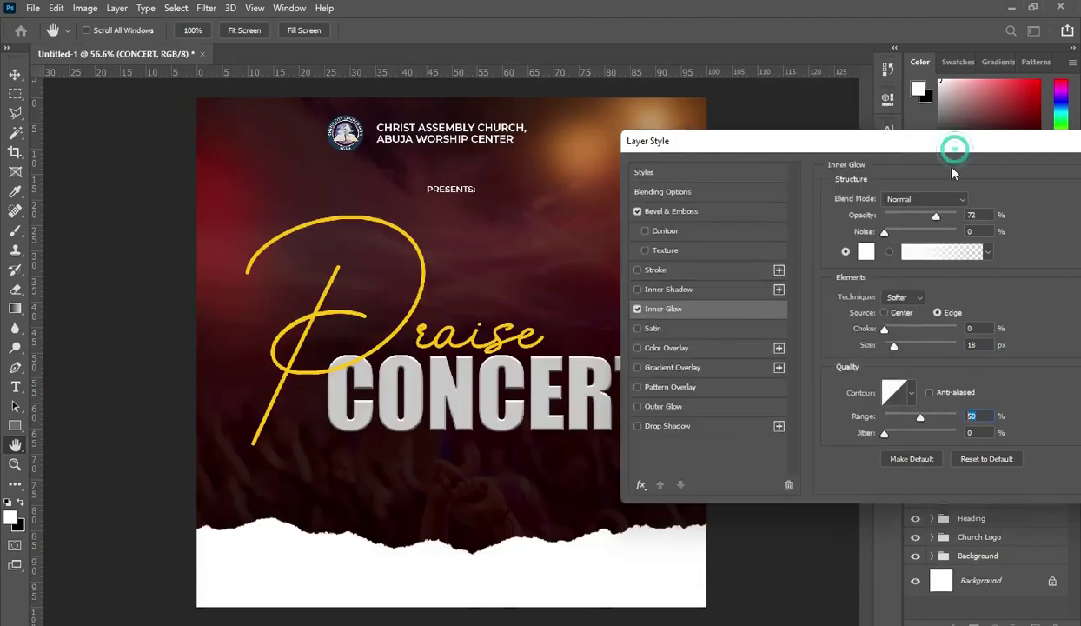
left_click(673, 330)
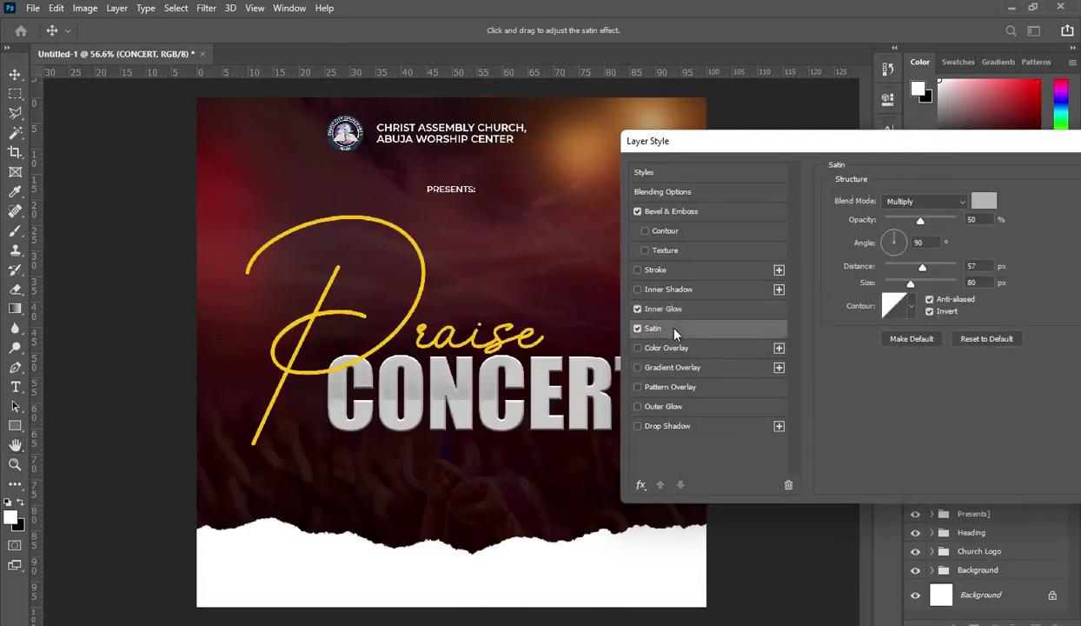
left_click(984, 201)
left_click(605, 212)
left_click(923, 209)
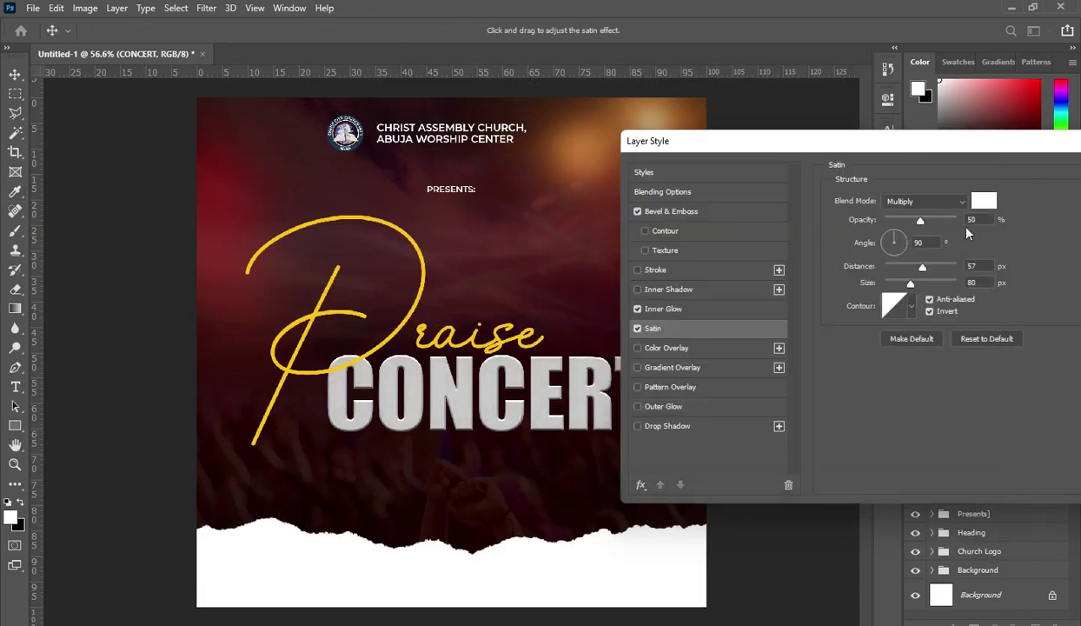
Following the Notepad notes, set the satin opacity to 84% and its blend mode to Normal.
key("alt+Tab")
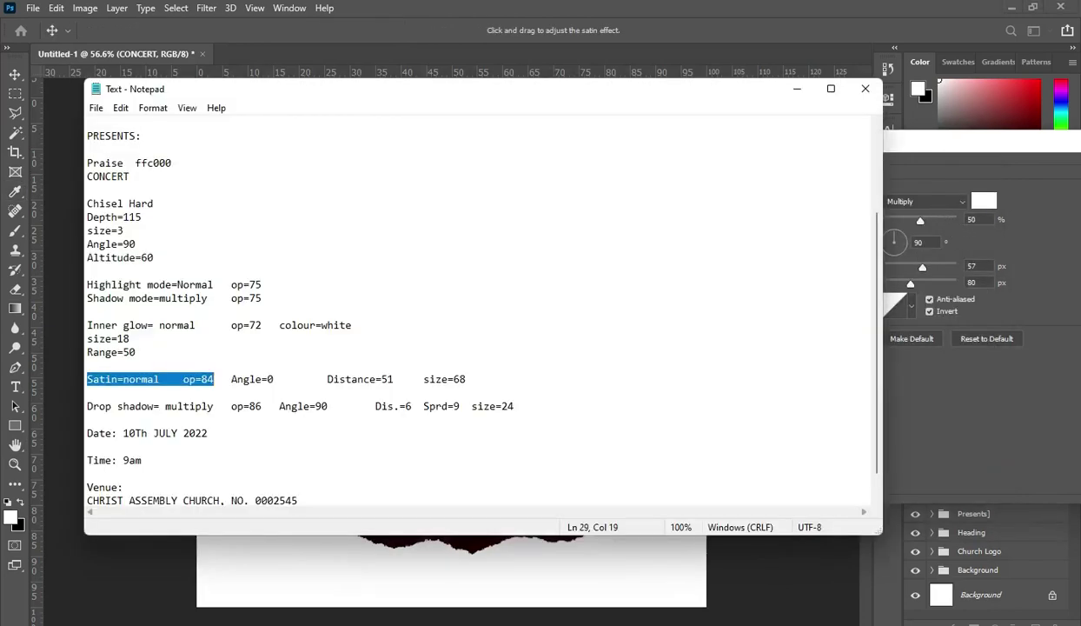
key("alt+Tab")
left_click(980, 219)
type("84")
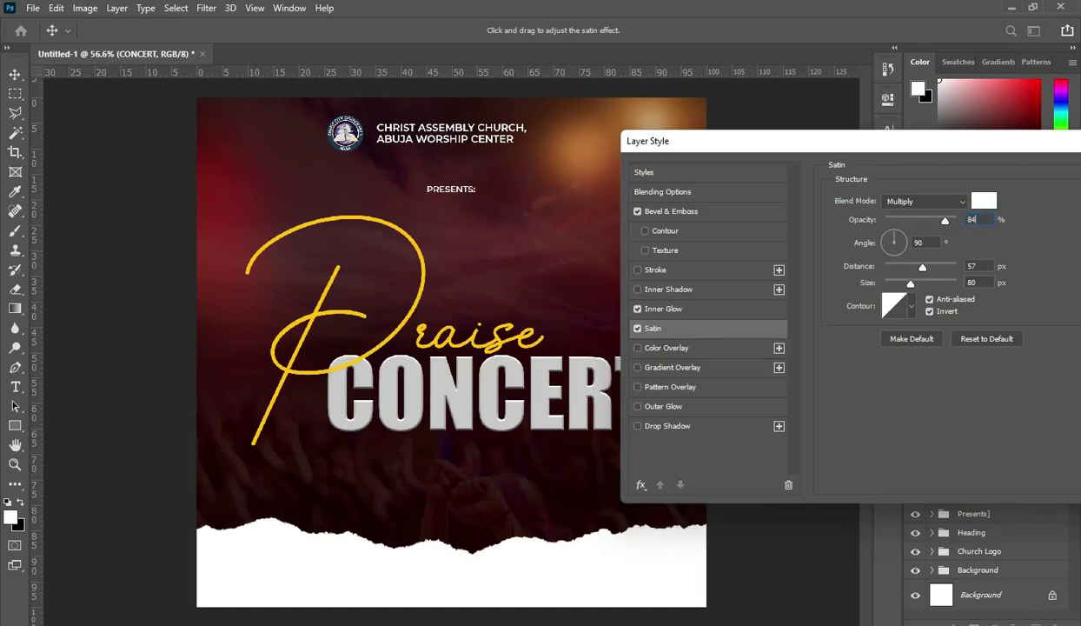
key("alt+Tab")
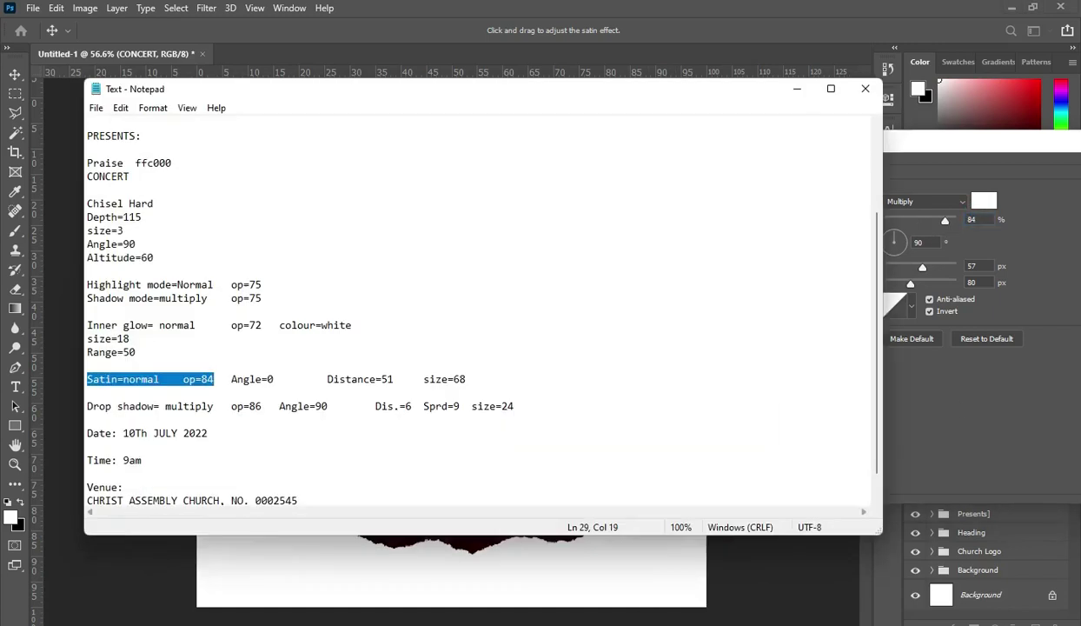
left_click(796, 96)
left_click(923, 201)
left_click(904, 197)
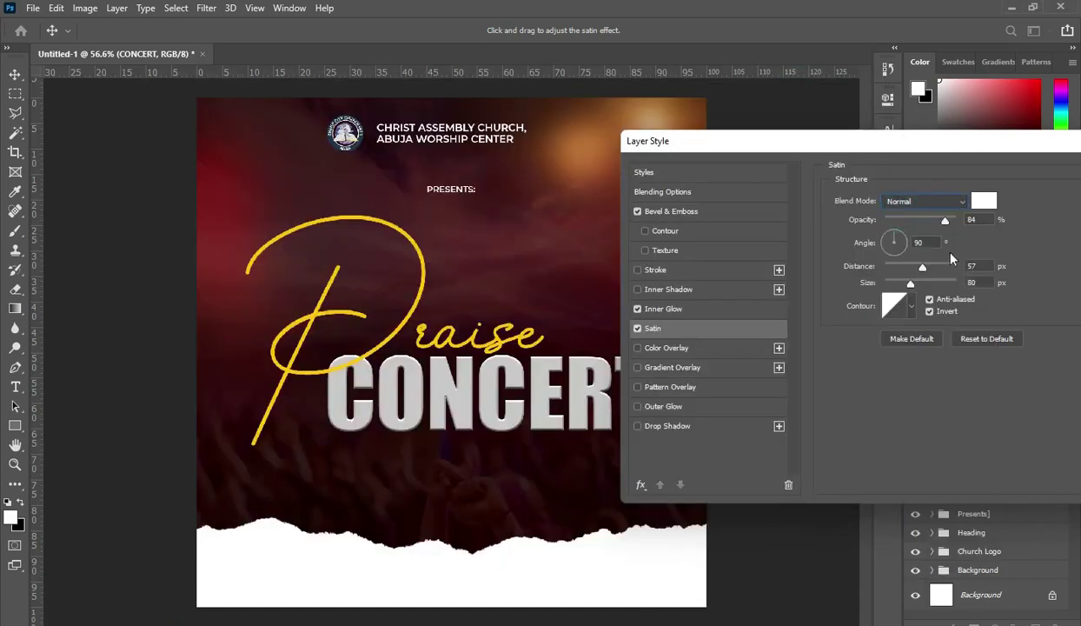
Set the satin distance to 51 px and size to 68 px, and nudge the style dialog slightly.
double_click(978, 267)
type("51")
left_click(979, 280)
left_click_drag(946, 143, 951, 147)
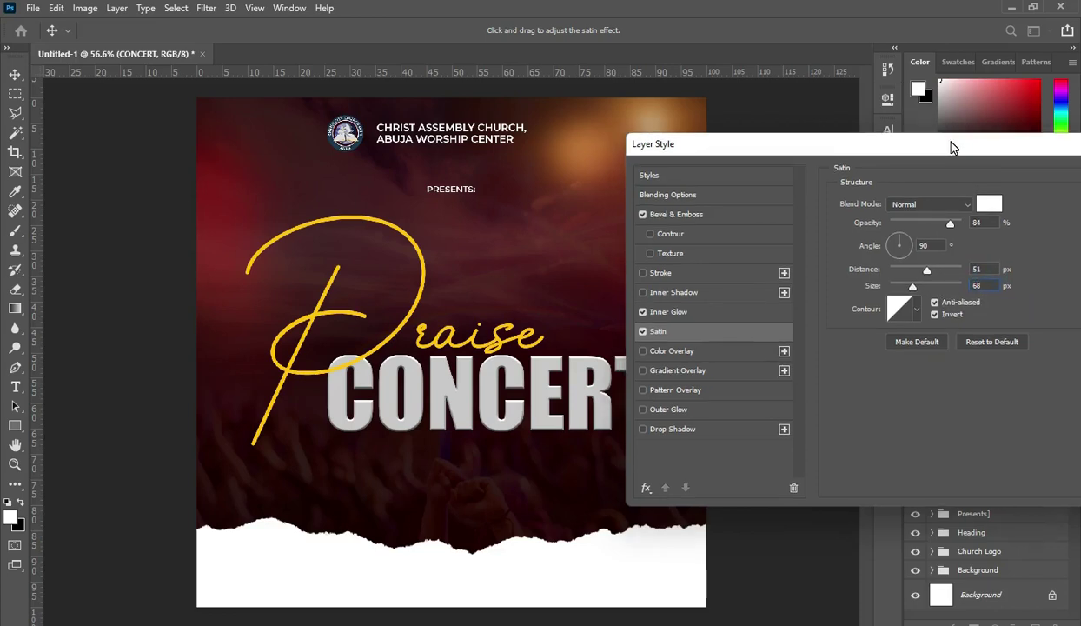
Choose the cone contour for the satin effect and set its angle to 0°.
left_click(917, 310)
left_click(850, 344)
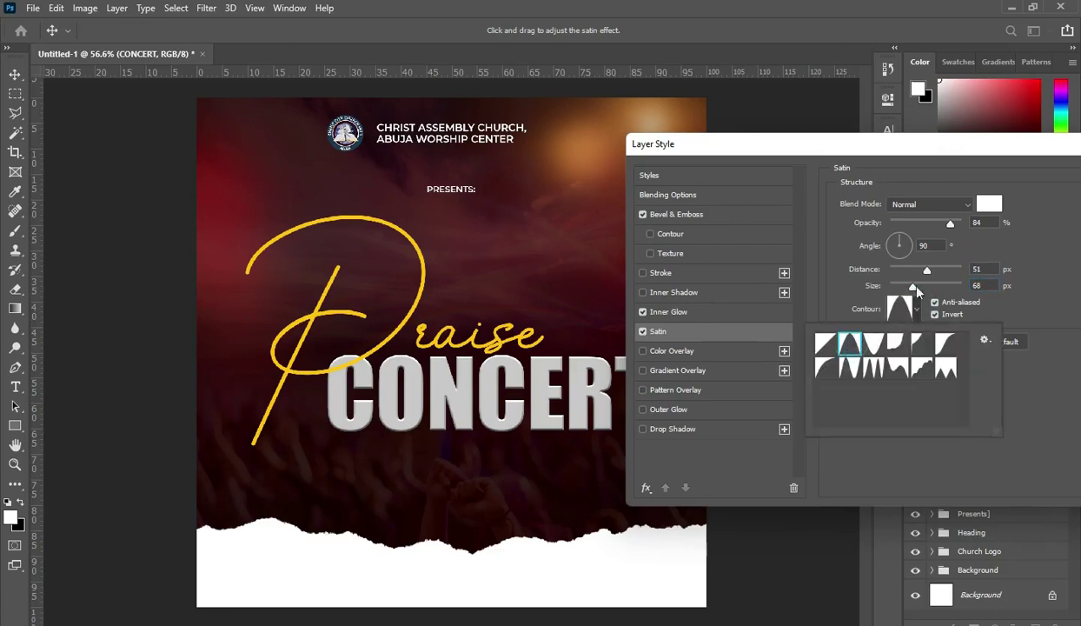
left_click(947, 270)
left_click(899, 250)
type("0")
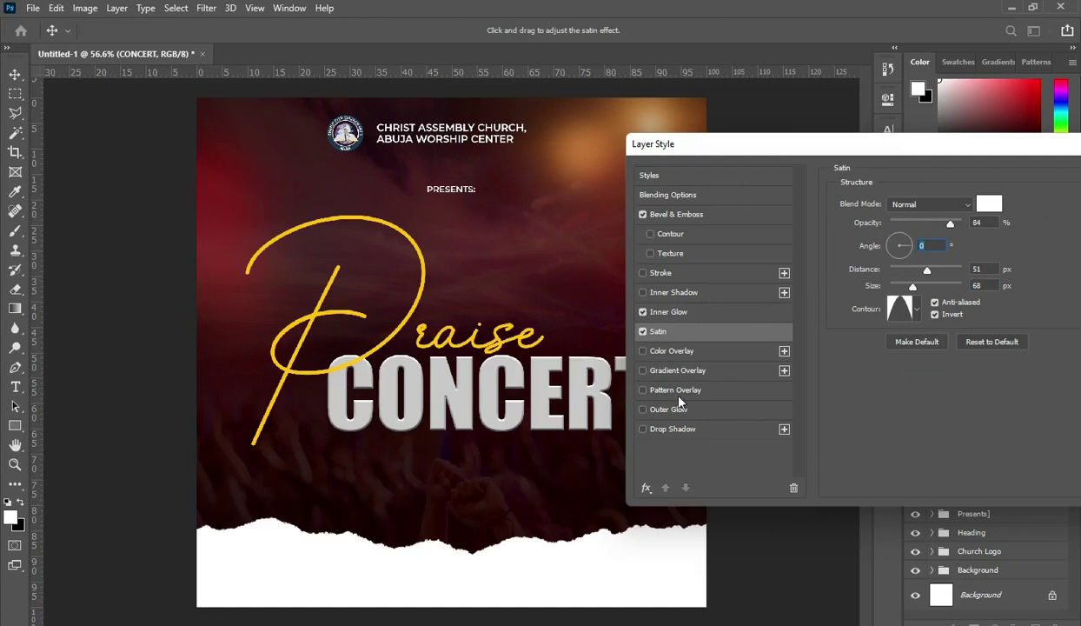
Look up the drop shadow line in the Notepad notes, then add a Drop Shadow to CONCERT with 86% opacity.
key("alt+Tab")
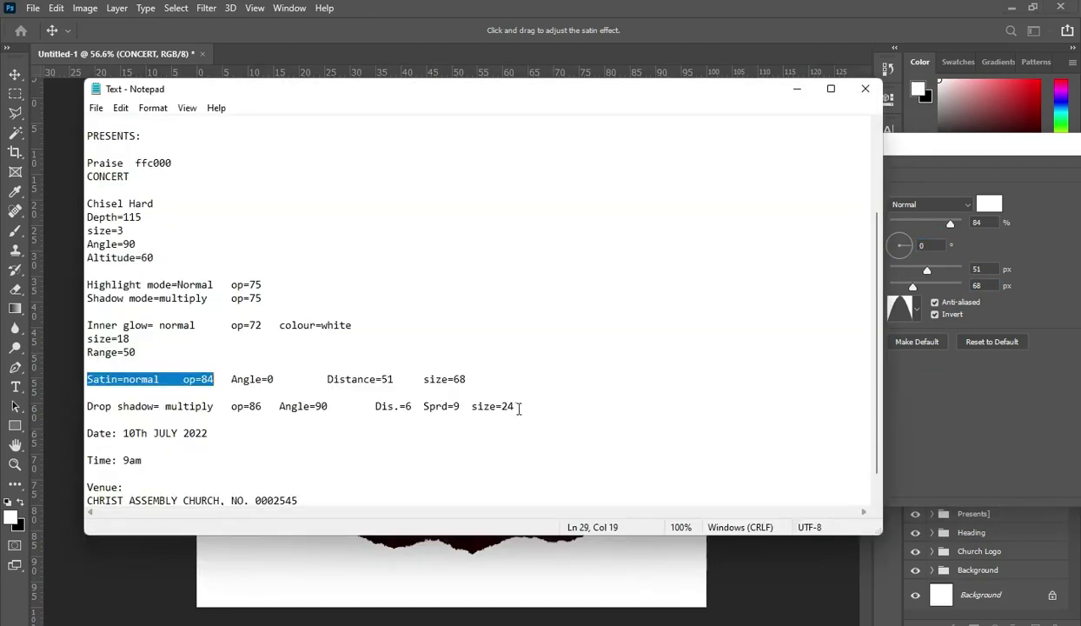
left_click_drag(93, 406, 299, 420)
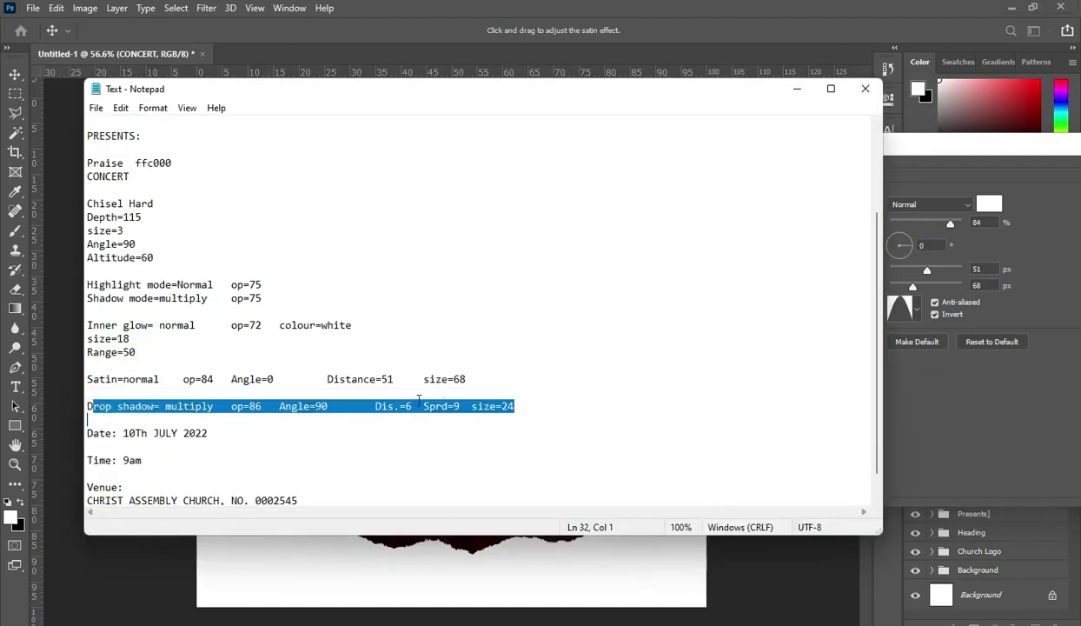
left_click(799, 91)
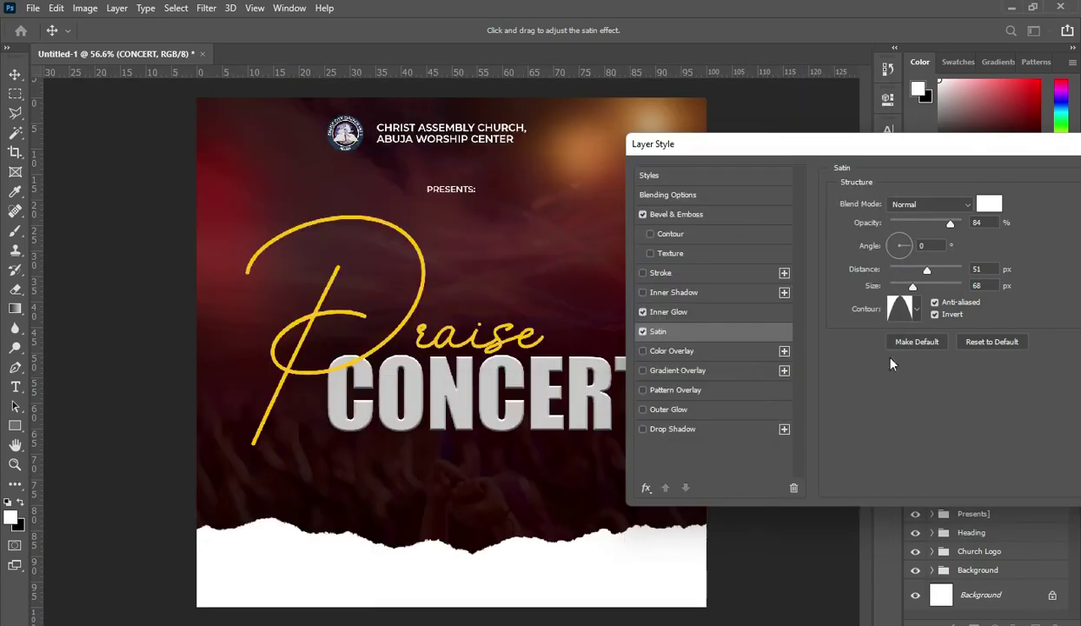
left_click(671, 428)
left_click_drag(943, 223, 932, 223)
type("86")
key("Tab")
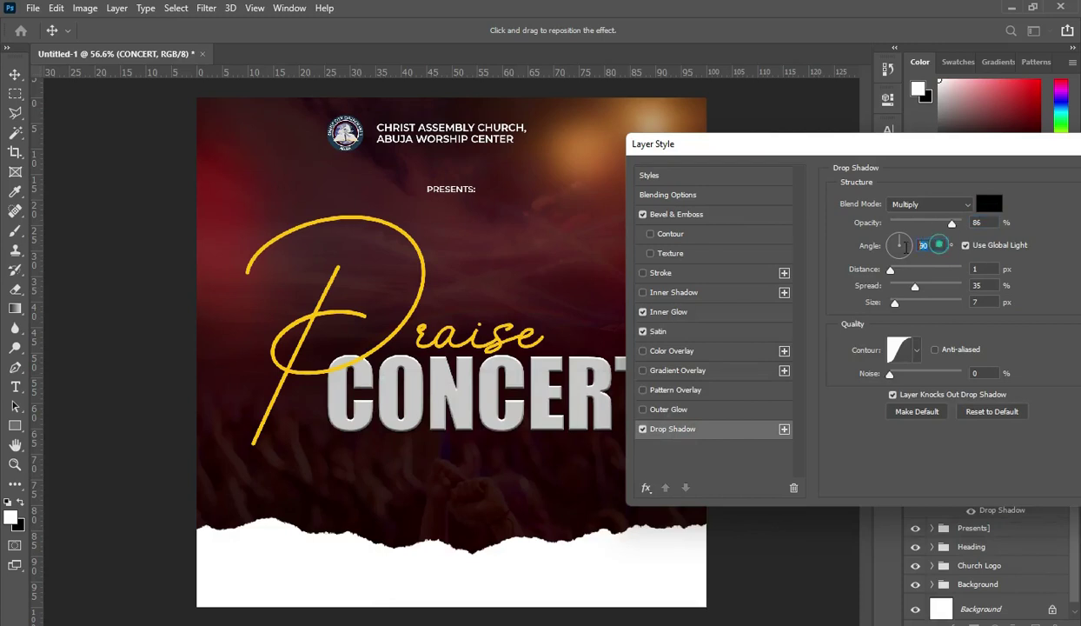
Following the Notepad notes, set the drop shadow's distance to 6 px, spread to 9% and size to 24 px.
double_click(984, 268)
type("6")
key("alt+Tab")
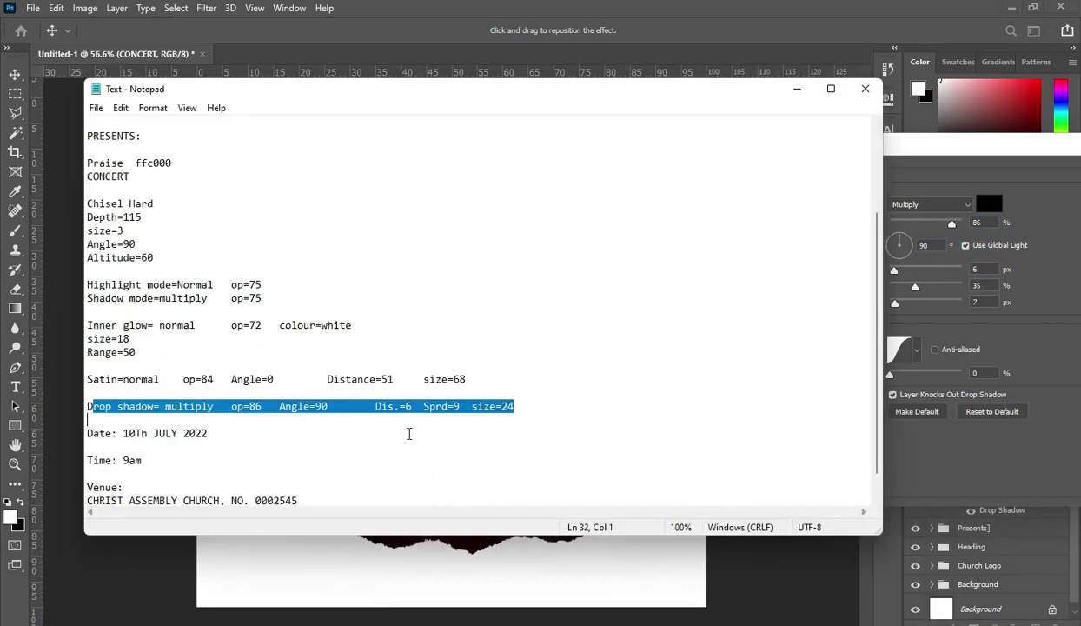
key("alt+Tab")
double_click(984, 285)
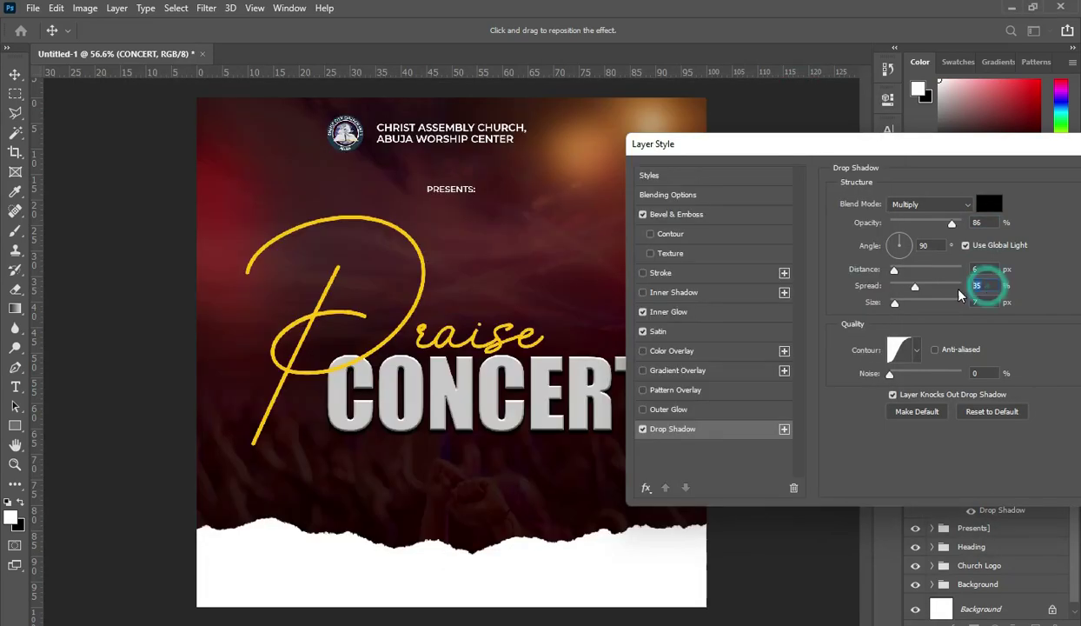
type("9")
double_click(982, 302)
type("24")
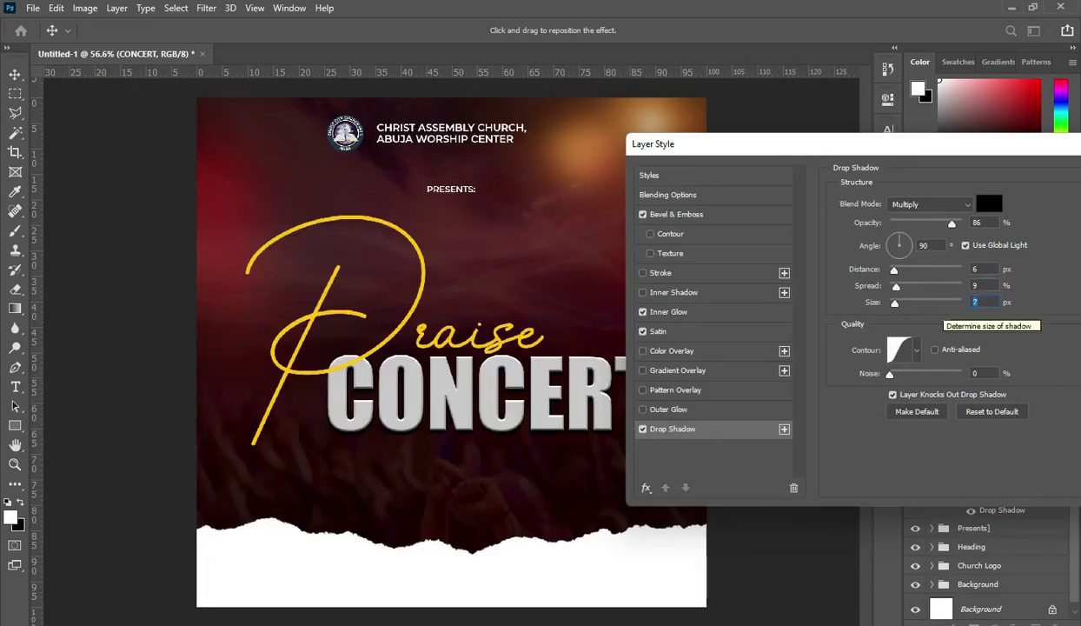
Choose the linear contour for the drop shadow, keep its blend mode on Multiply per the notes, and apply the layer style.
left_click_drag(918, 150, 948, 159)
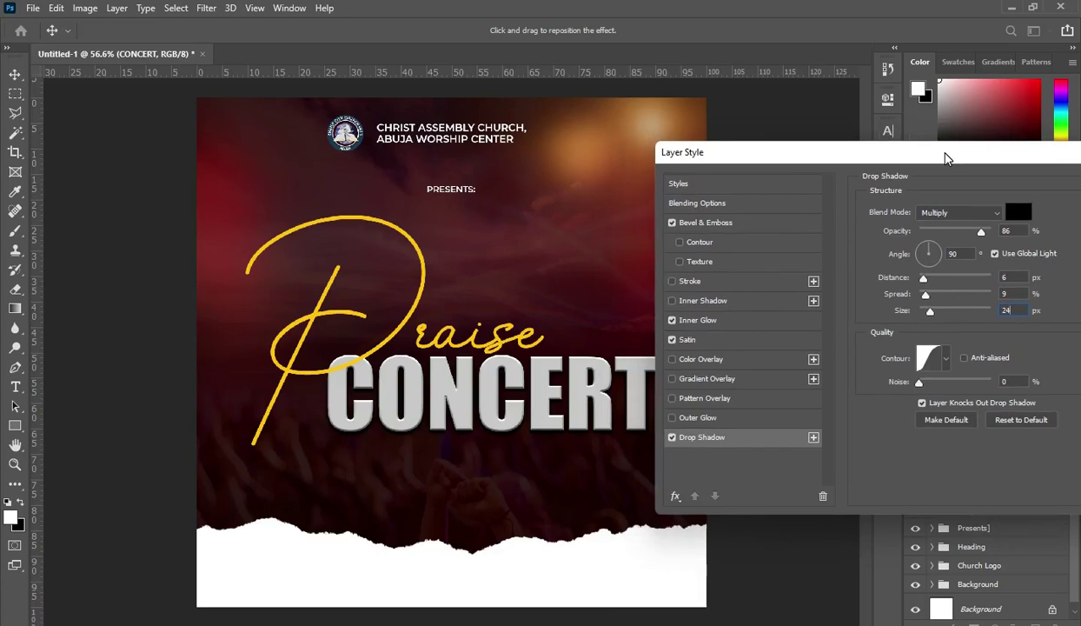
left_click(945, 358)
left_click(864, 152)
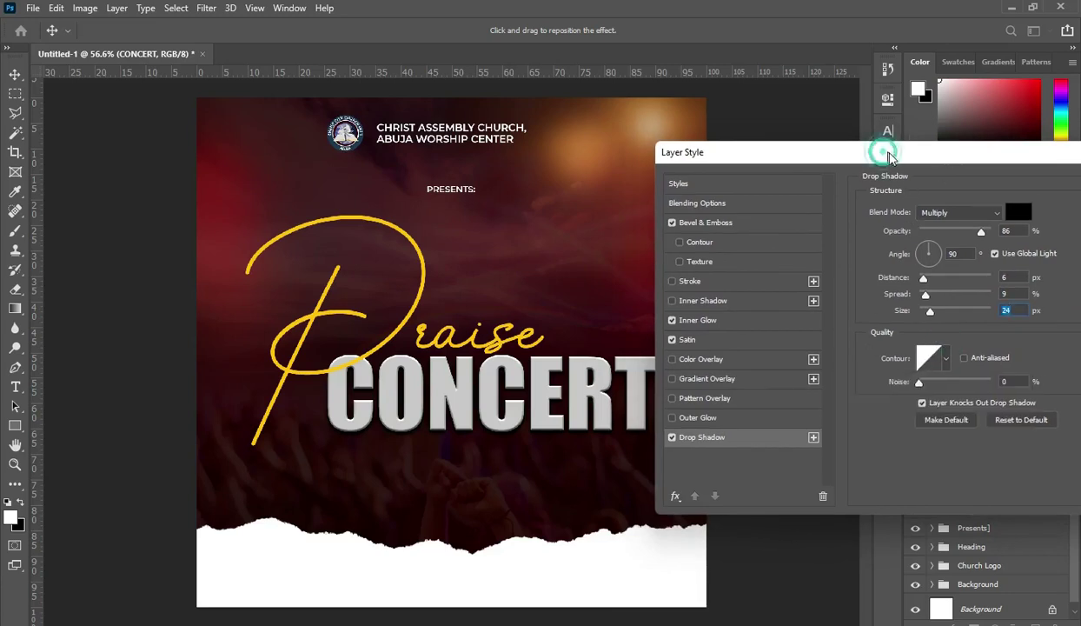
left_click_drag(877, 149, 891, 151)
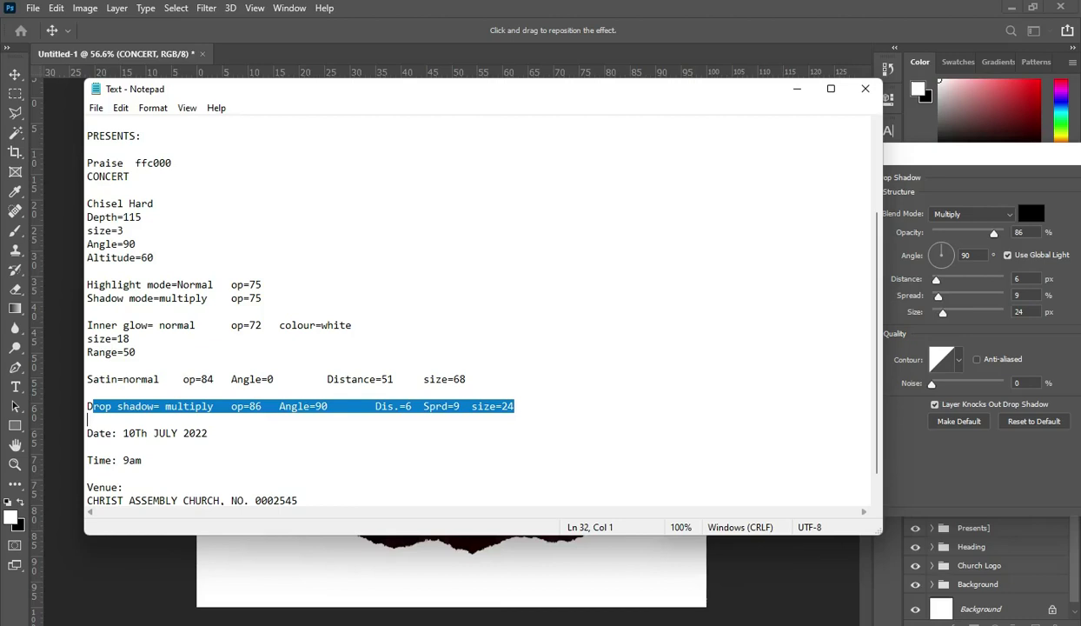
key("alt+Tab")
left_click(983, 215)
left_click(952, 272)
left_click_drag(991, 160, 512, 162)
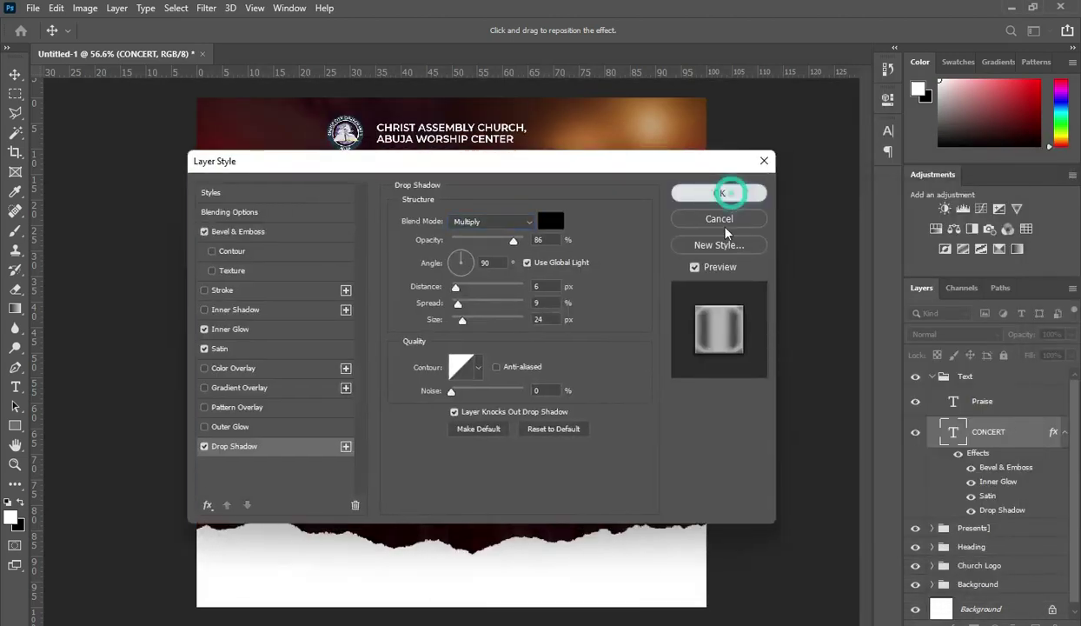
left_click(722, 191)
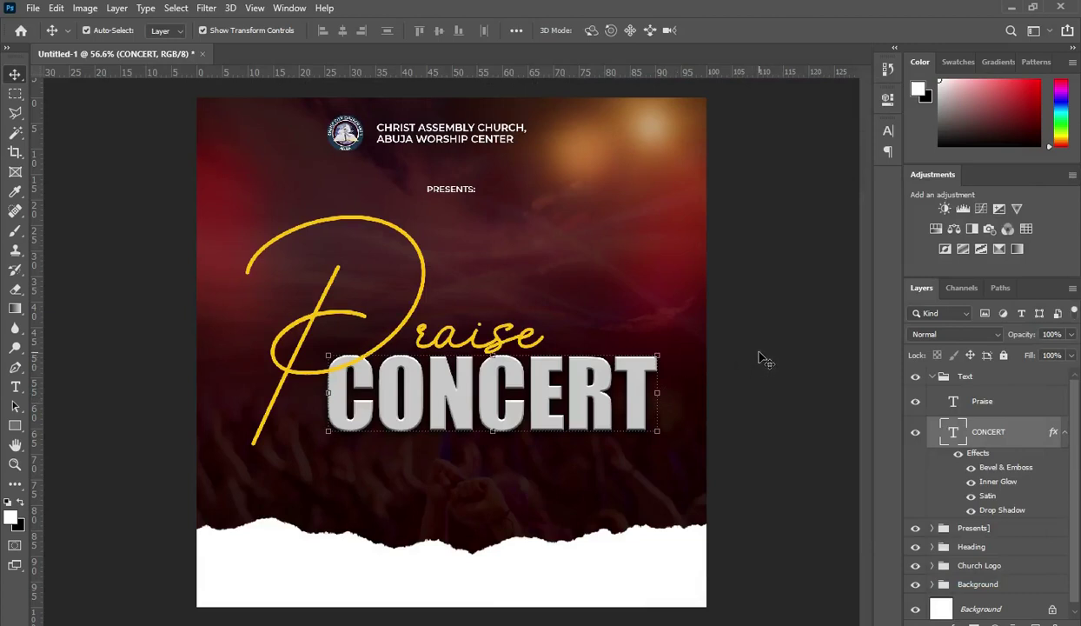
Collapse the Text layer group and clear the layer selection.
left_click(933, 376)
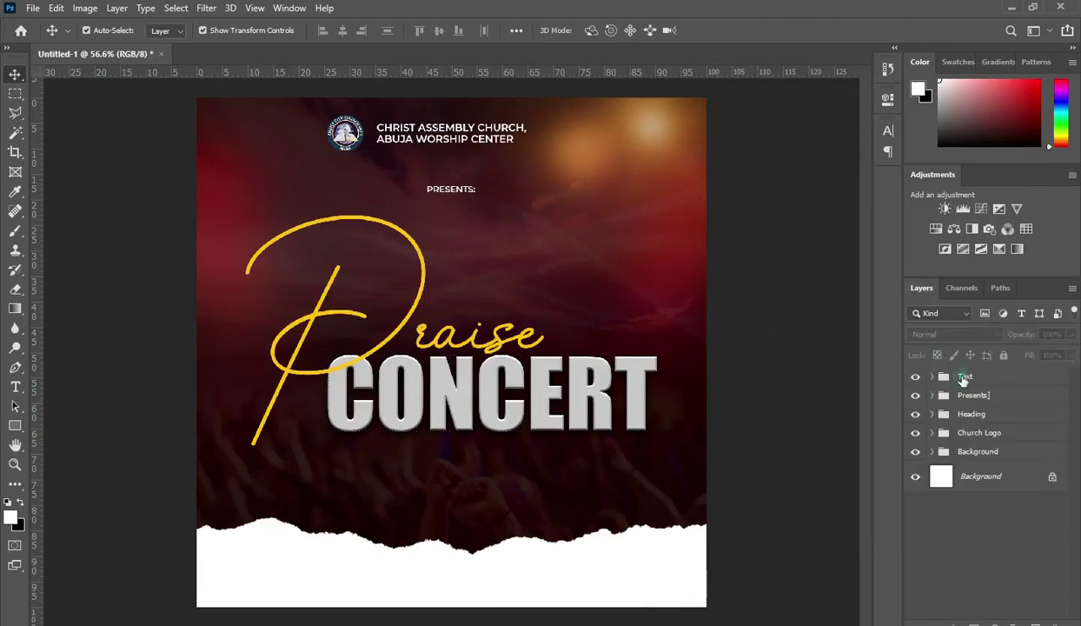
left_click(963, 378)
scroll(447, 310, "down", 3)
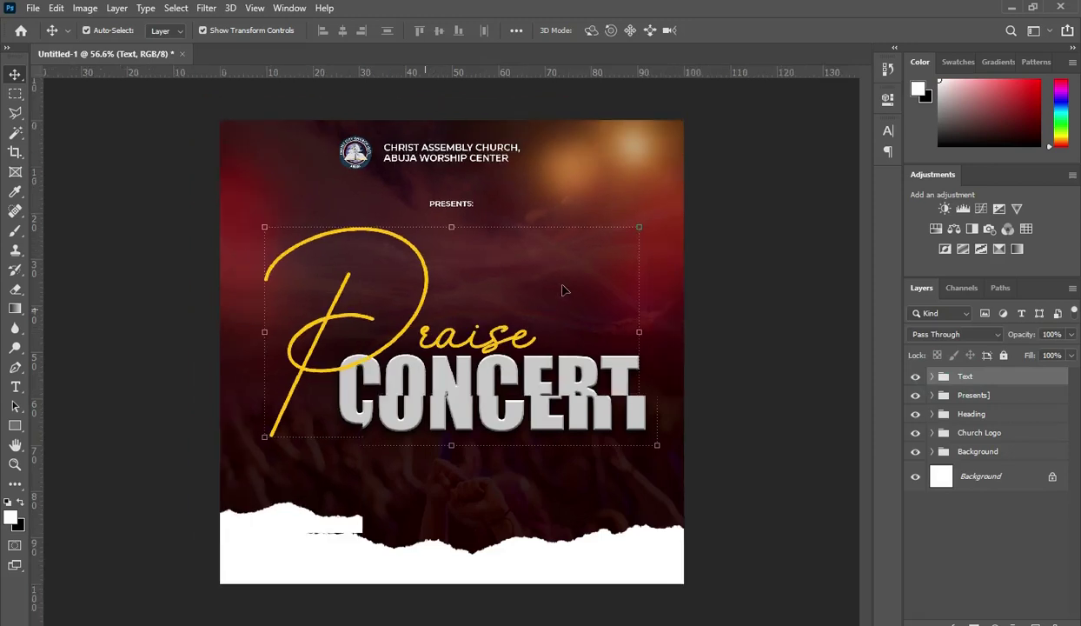
left_click(711, 350)
Copy the day number "10" from the date line in the Notepad notes and return to the flyer.
scroll(525, 405, "up", 4)
scroll(530, 417, "up", 2)
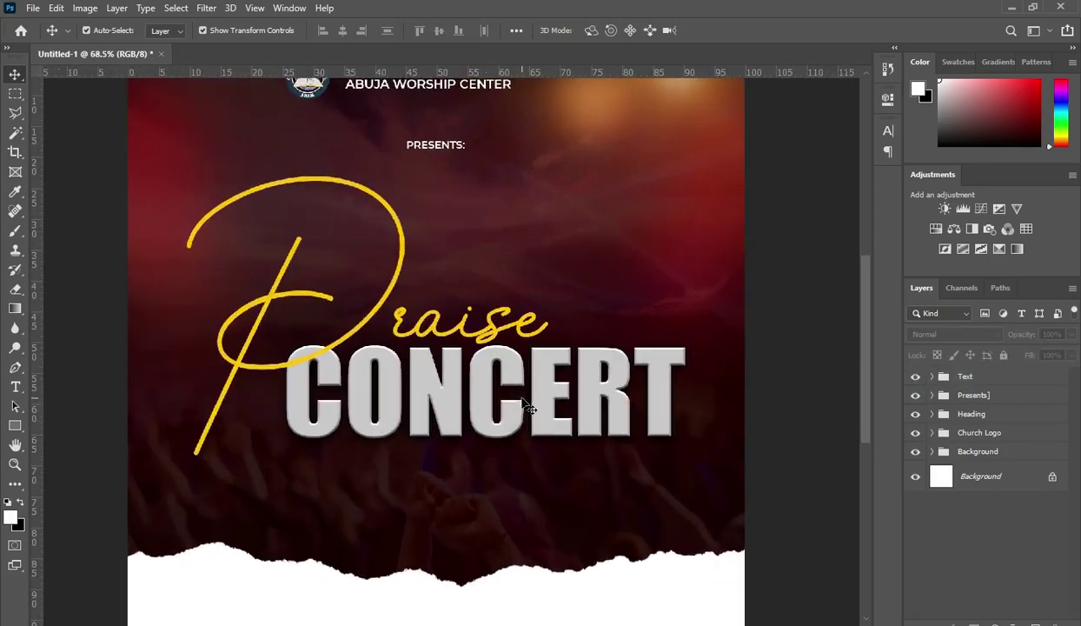
left_click_drag(866, 376, 866, 402)
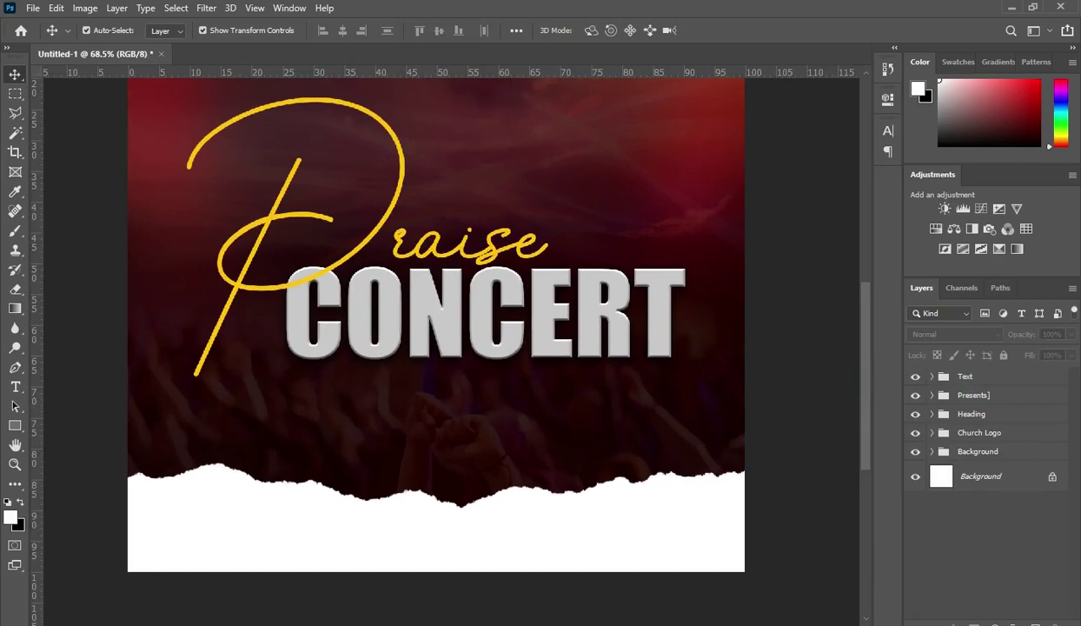
key("alt+Tab")
left_click_drag(514, 378, 135, 406)
key("ctrl+c")
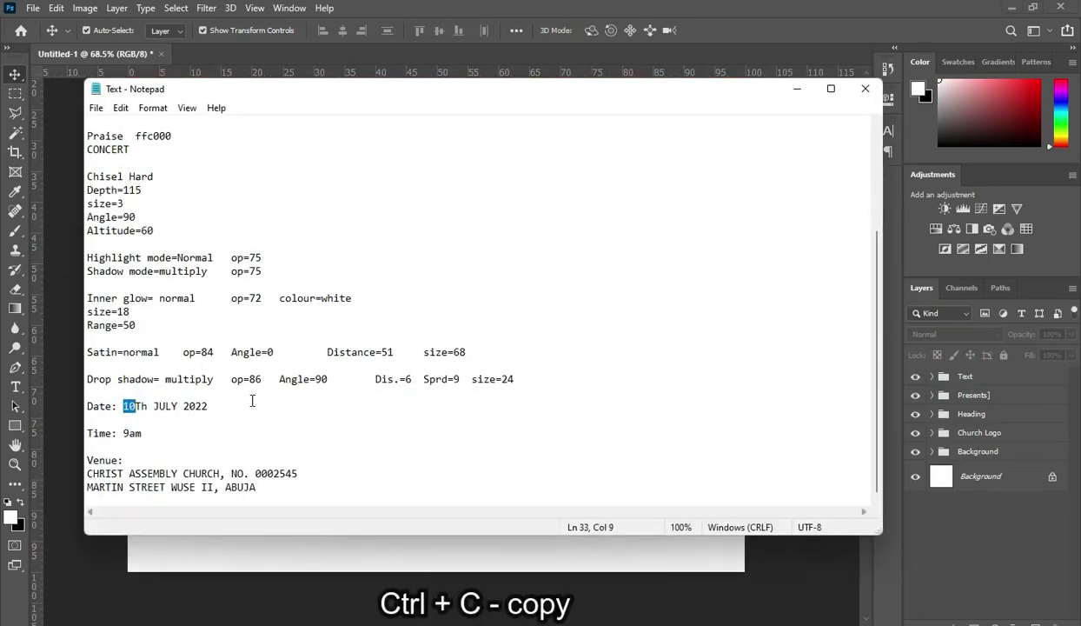
left_click(797, 90)
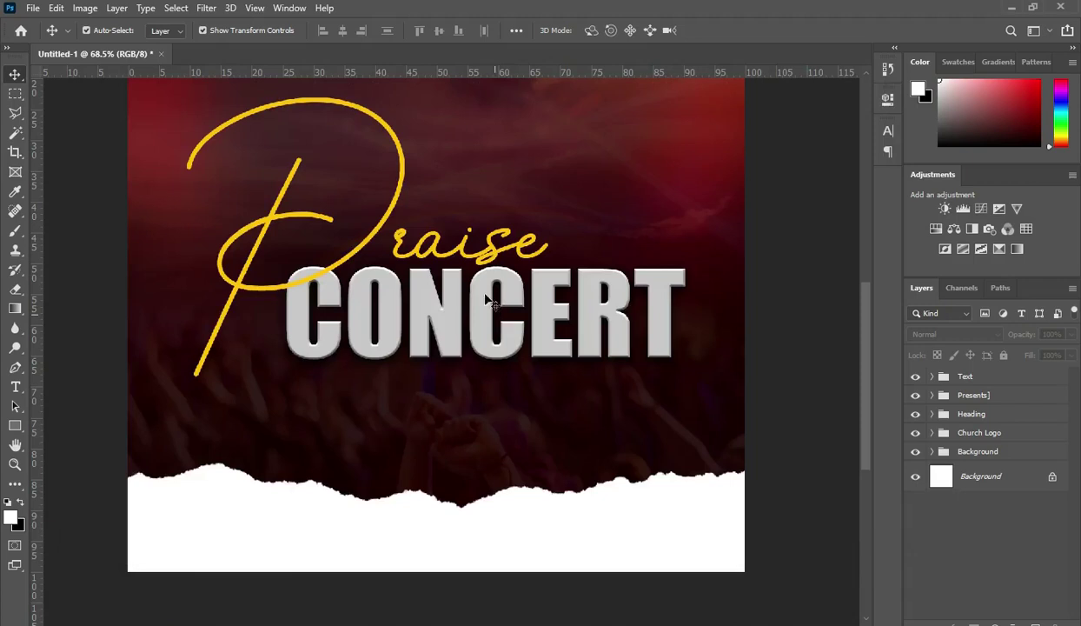
Add the text "10" as a new text layer below the start of CONCERT.
key("t")
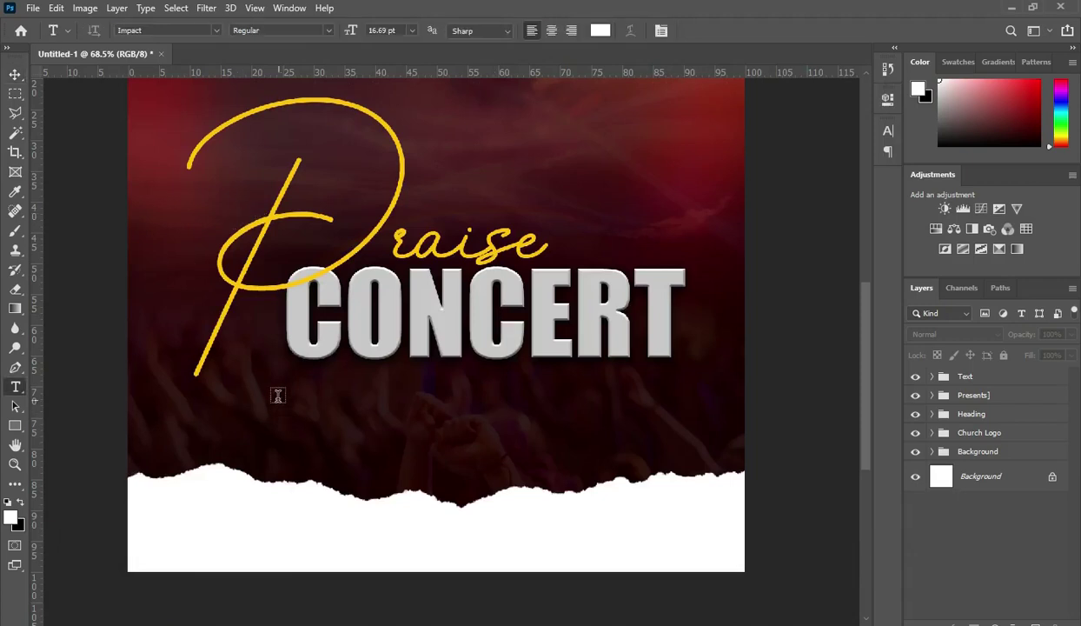
left_click(277, 422)
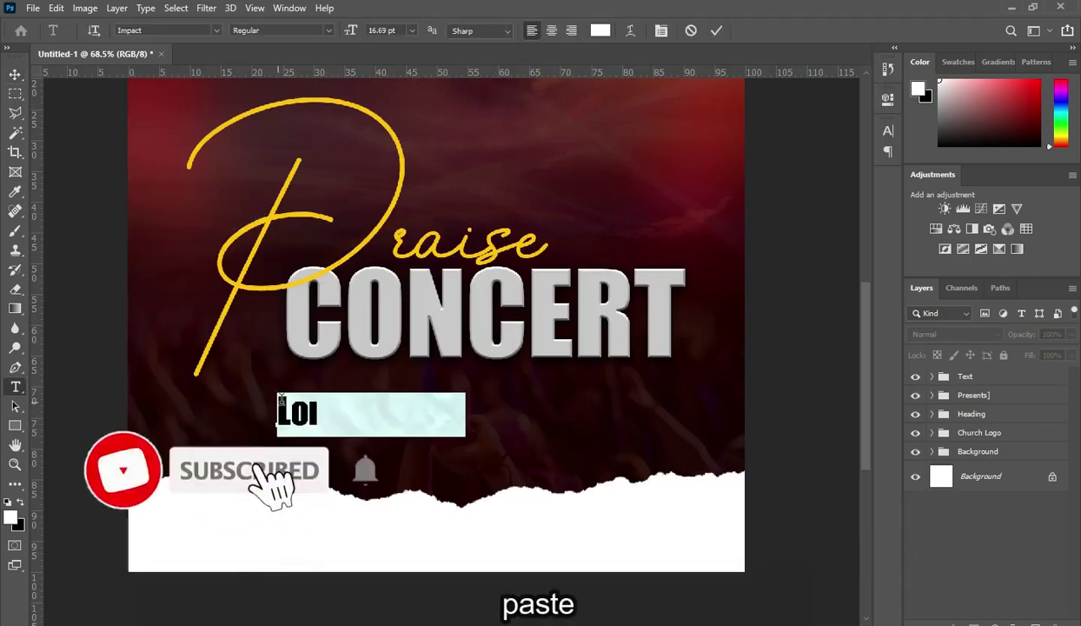
type("10")
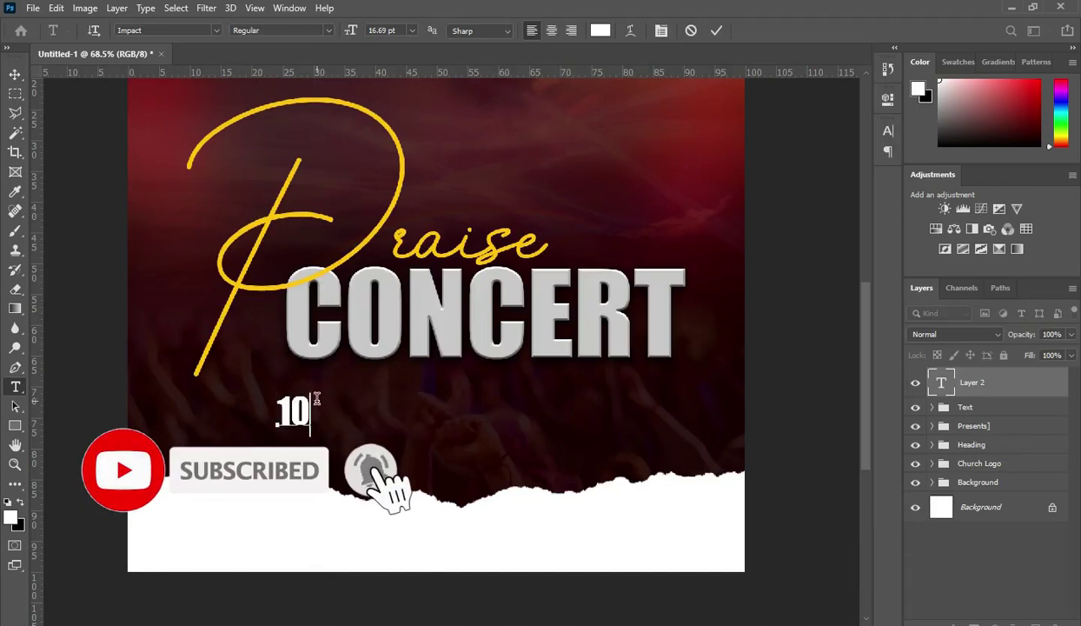
left_click(717, 31)
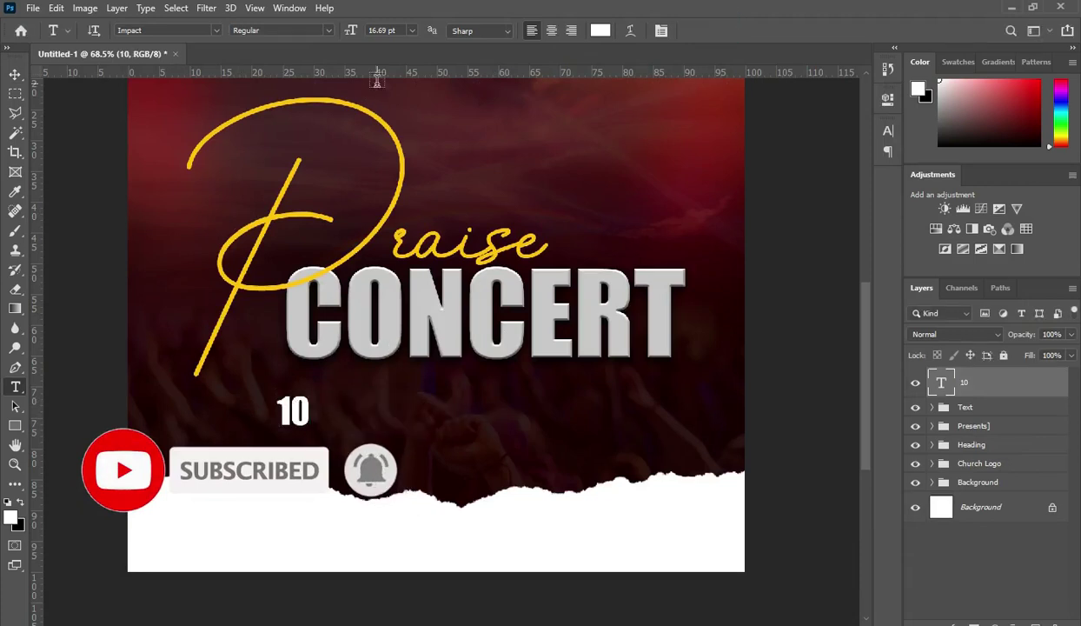
Enlarge the "10" text to about 35 pt and position it under the C of CONCERT.
left_click(15, 74)
left_click_drag(304, 401, 336, 429)
left_click(743, 30)
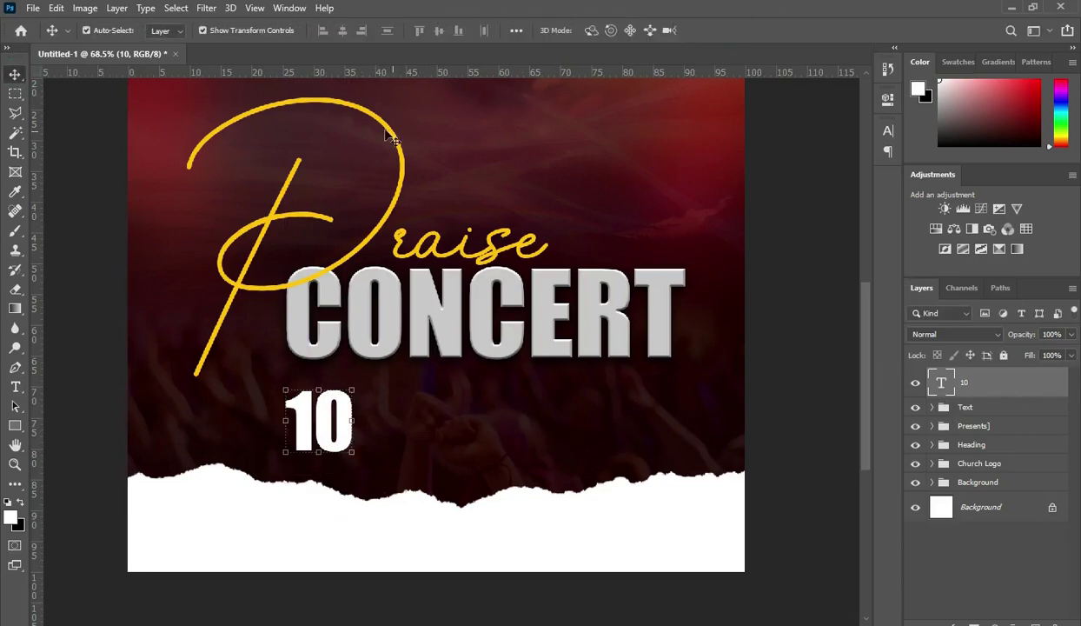
Change the font of the "10" text to Montserrat Bold.
key("t")
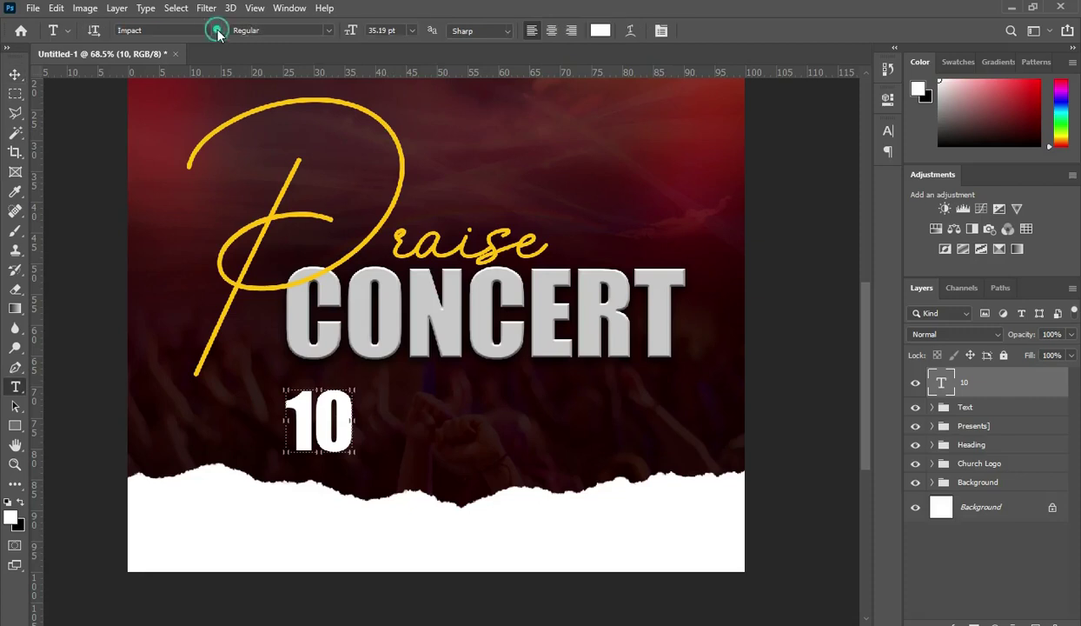
left_click(216, 30)
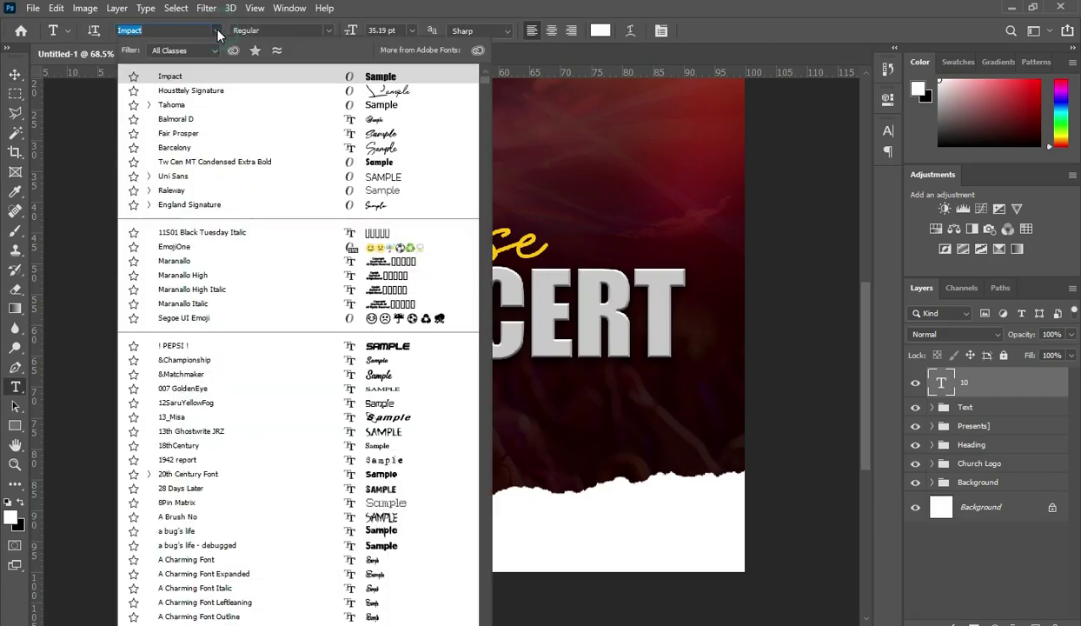
type("monts")
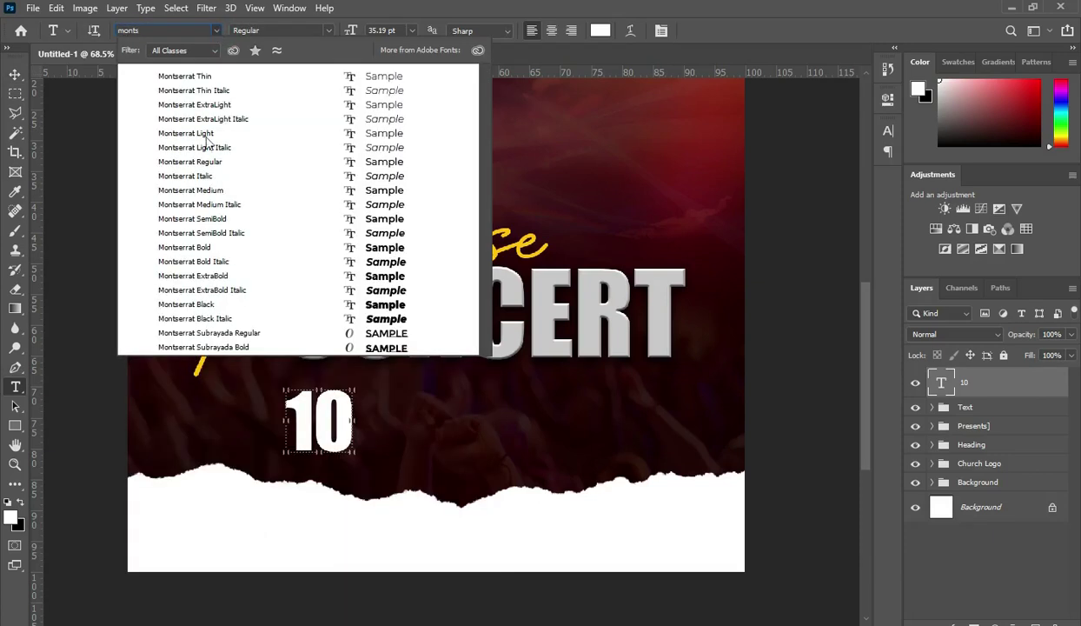
left_click(186, 248)
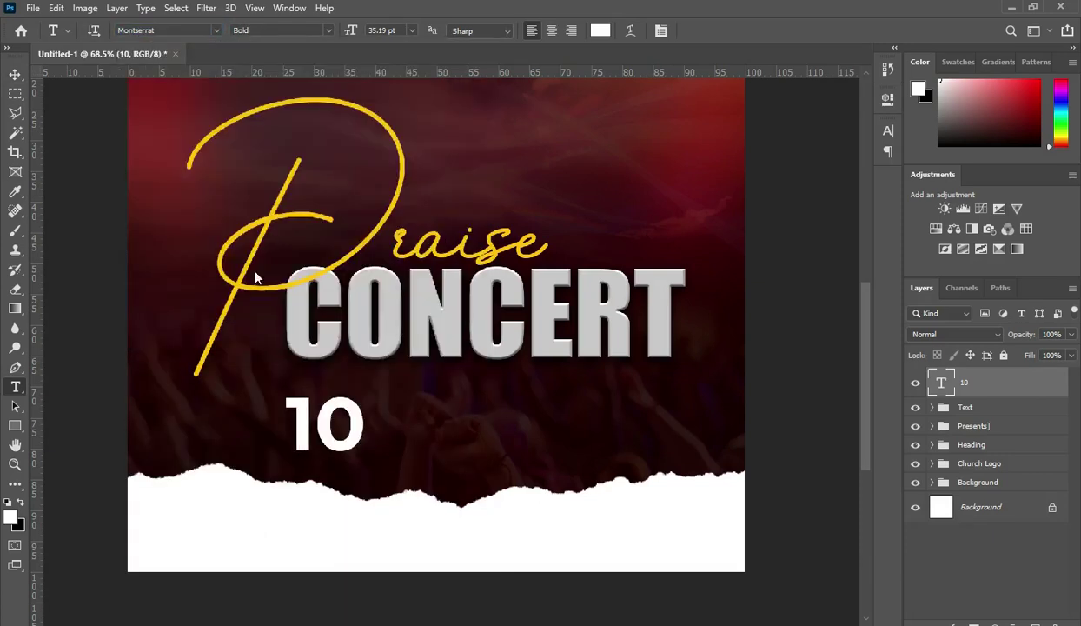
Tighten the tracking of the "10" text to -45.
left_click(887, 131)
left_click(807, 185)
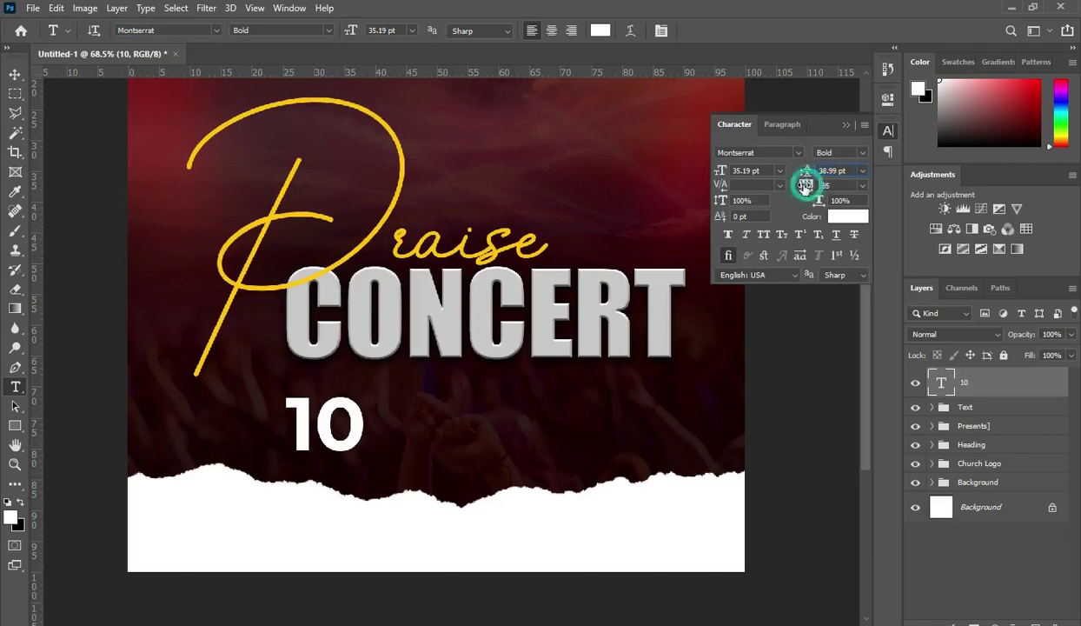
type("-125")
key("Return")
left_click_drag(806, 185, 806, 184)
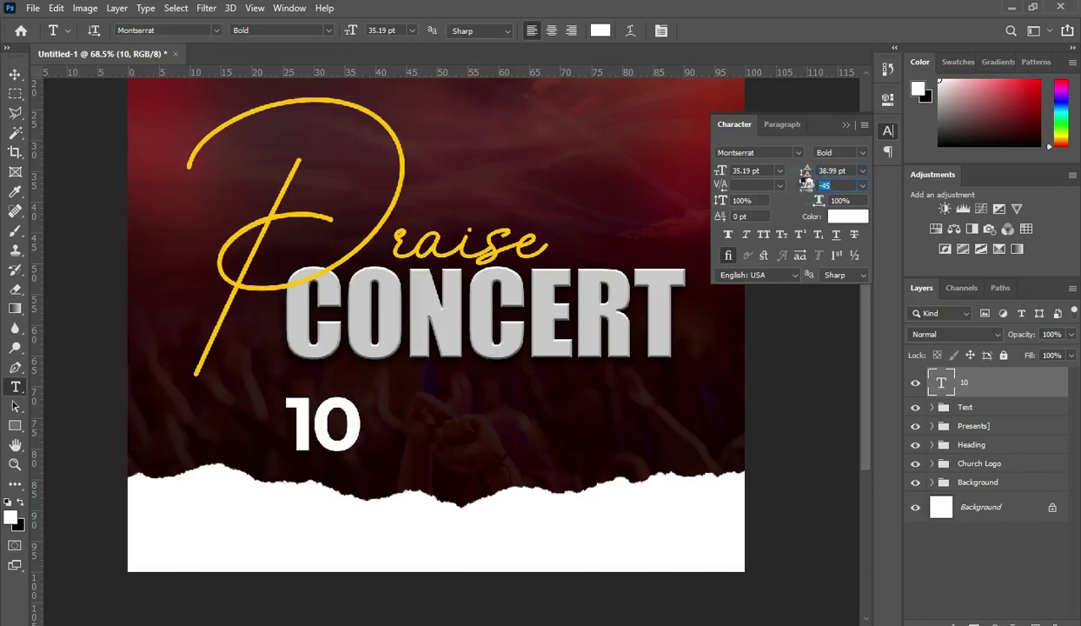
left_click(846, 124)
left_click(14, 71)
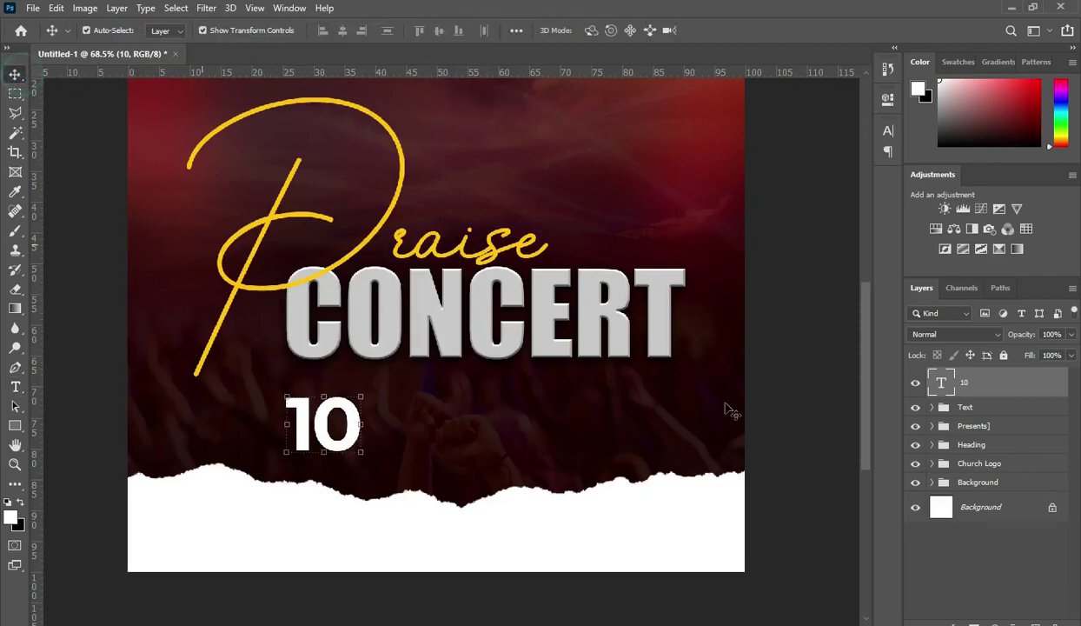
Place the calendar icon image file in the flyer at 2.51% scale, just left of the "10" and vertically centred on it.
key("alt+Tab")
left_click_drag(489, 200, 66, 288)
left_click_drag(712, 325, 287, 325)
left_click_drag(224, 255, 264, 424)
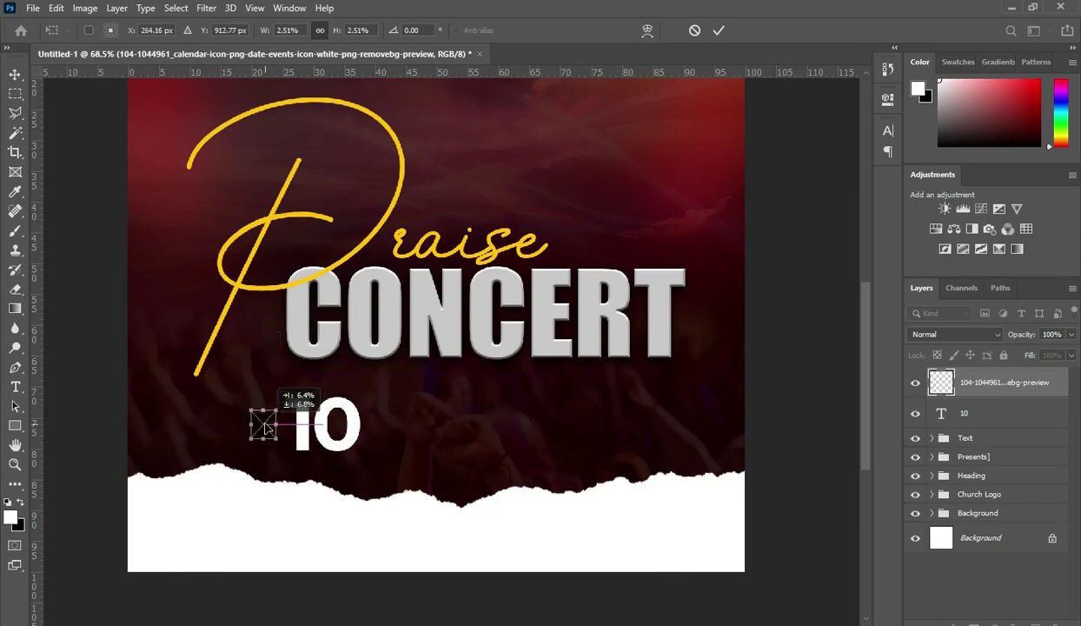
left_click(719, 30)
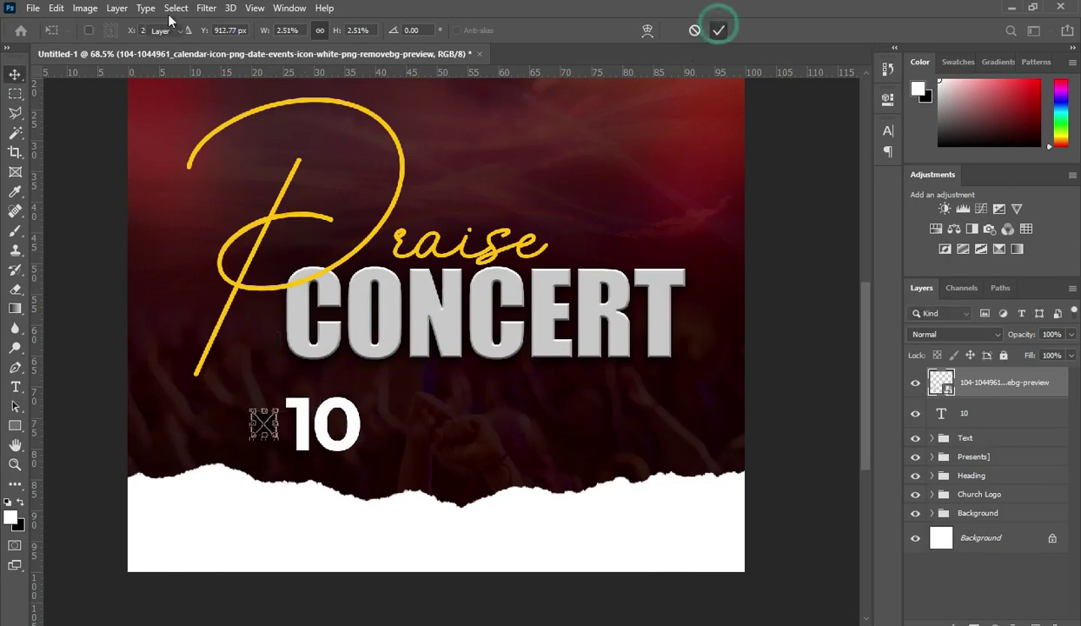
Turn the calendar icon white with a Hue/Saturation adjustment at +100 lightness.
left_click(90, 10)
mouse_move(185, 52)
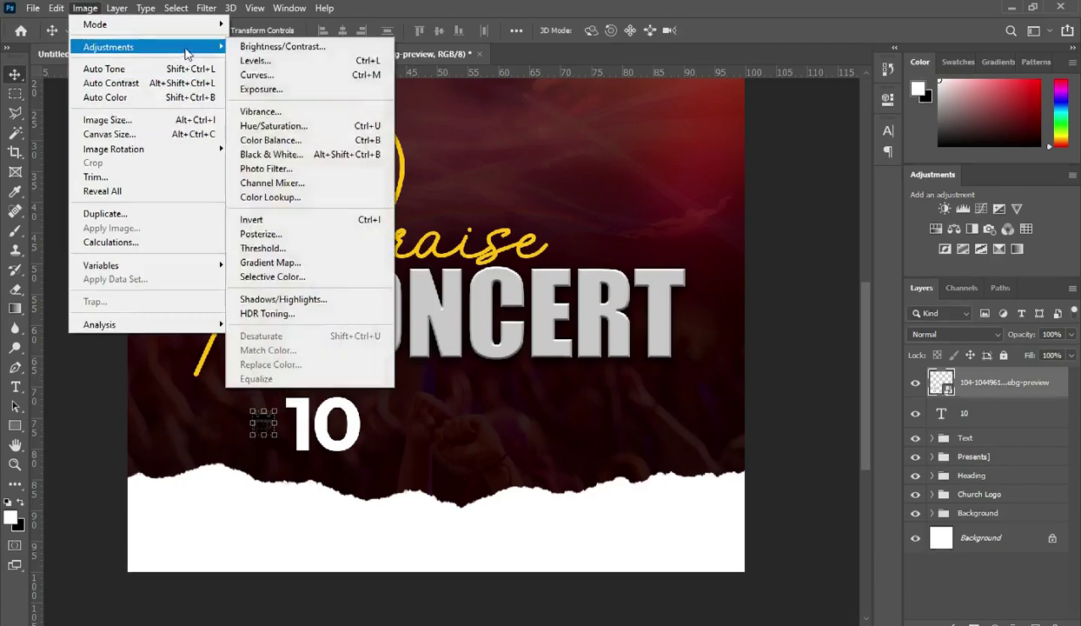
left_click(273, 126)
left_click_drag(496, 291, 572, 286)
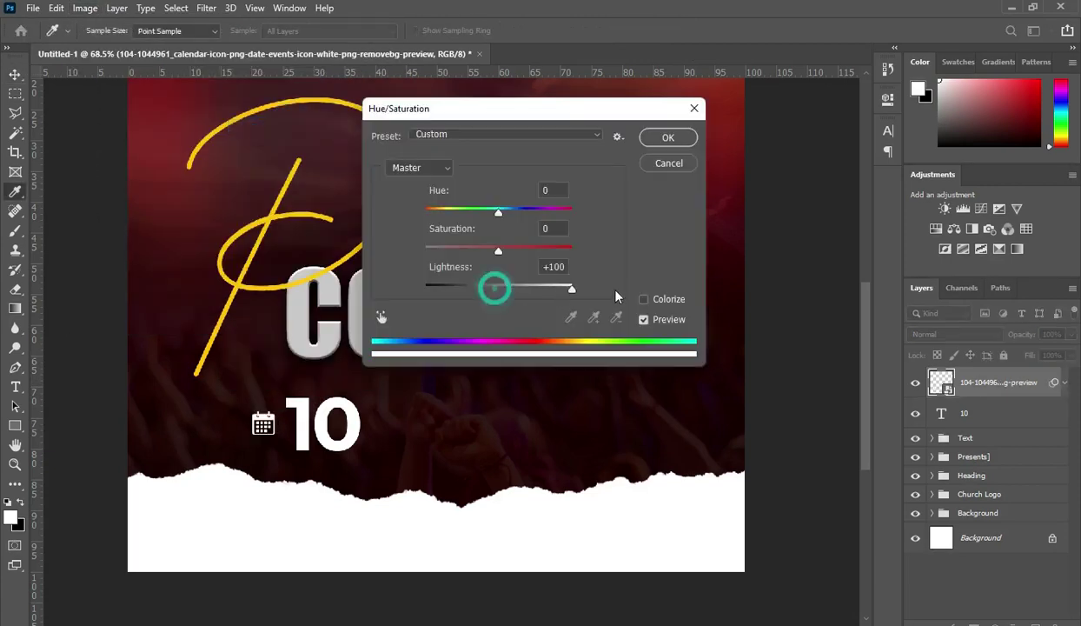
left_click(668, 138)
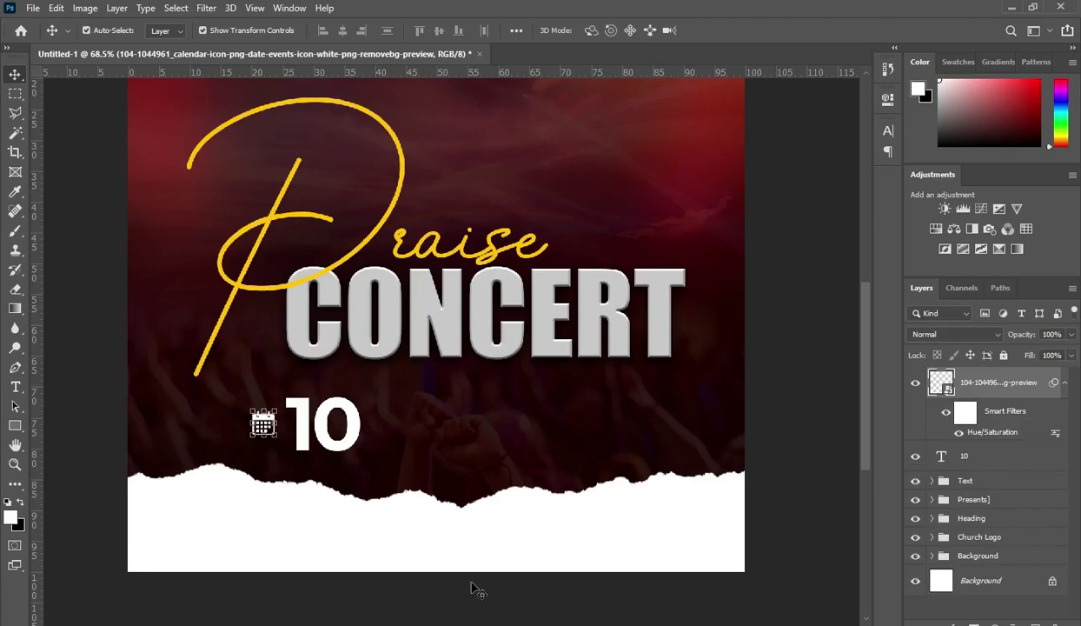
Add a "Th" text layer just right of the "10", copying the text from the date line in the Notepad notes.
key("t")
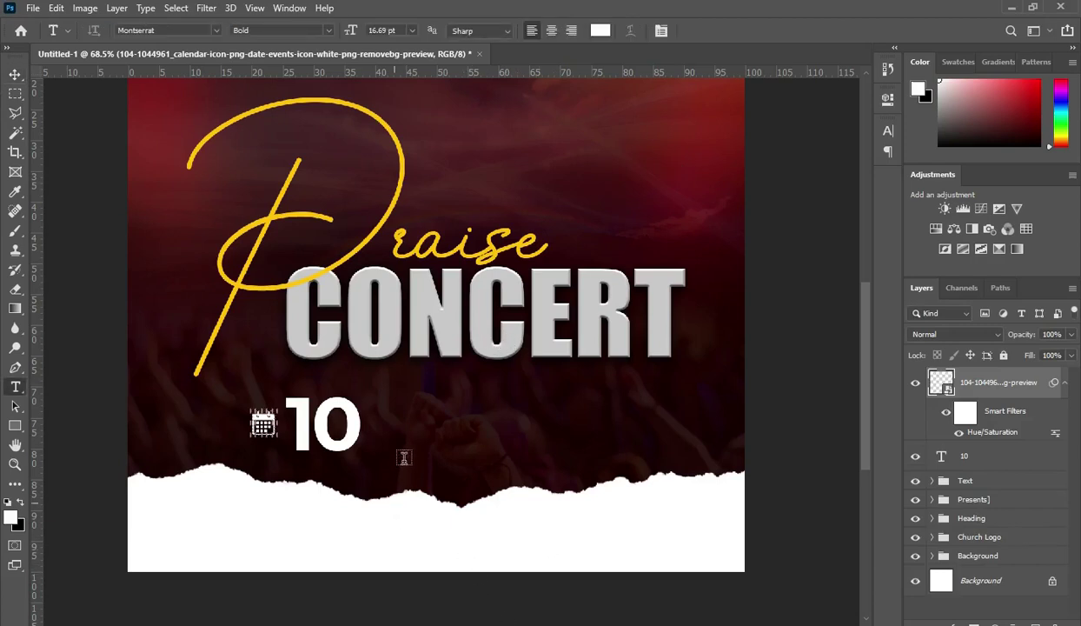
left_click(385, 423)
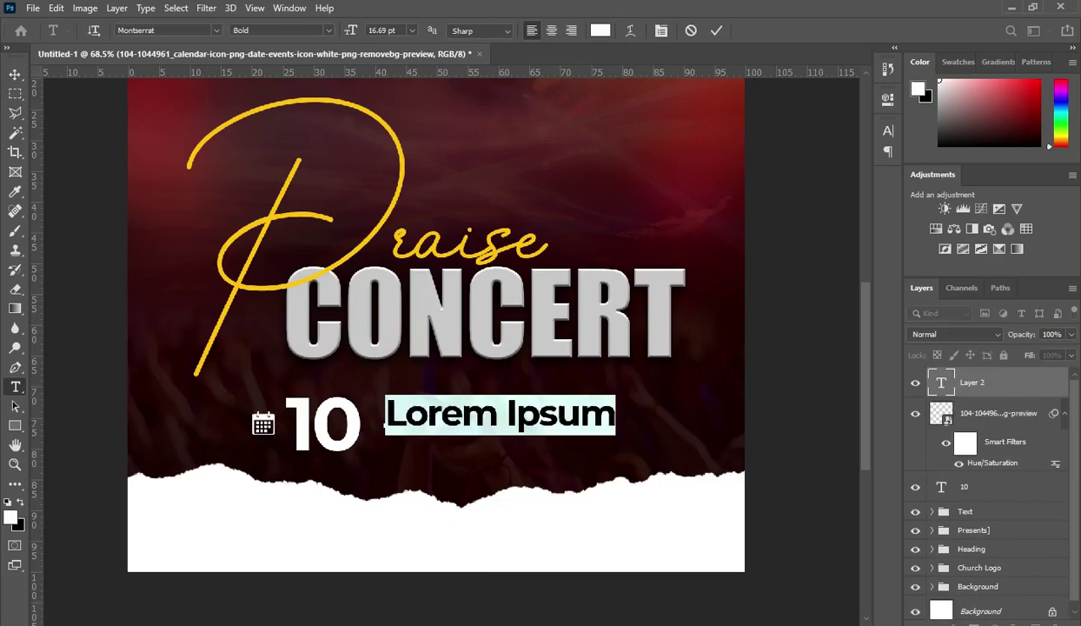
key("alt+Tab")
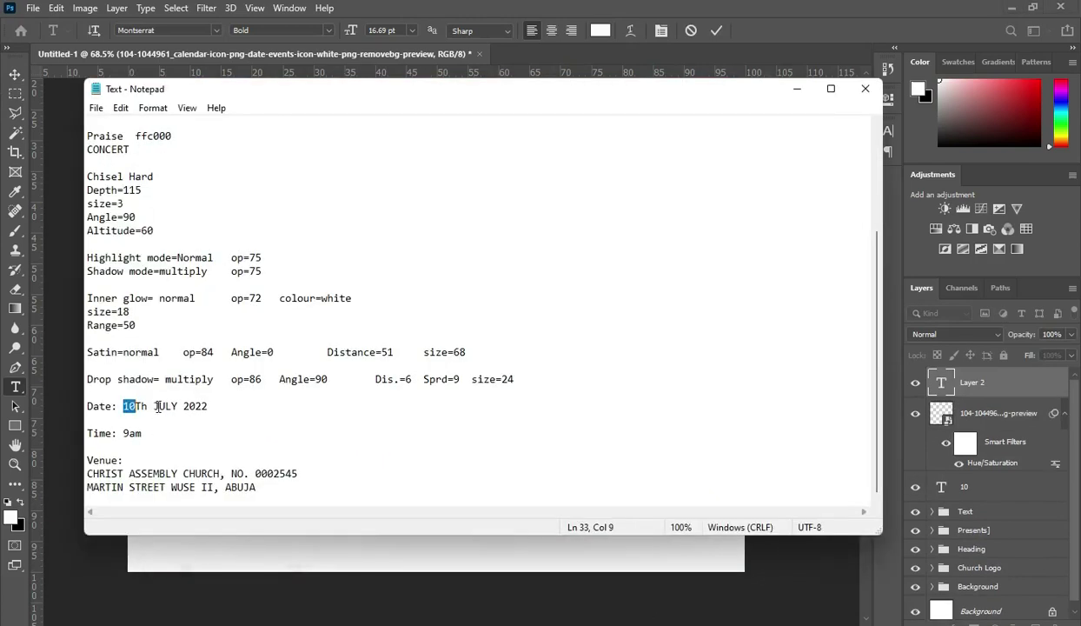
key("ctrl+c")
left_click_drag(136, 406, 149, 405)
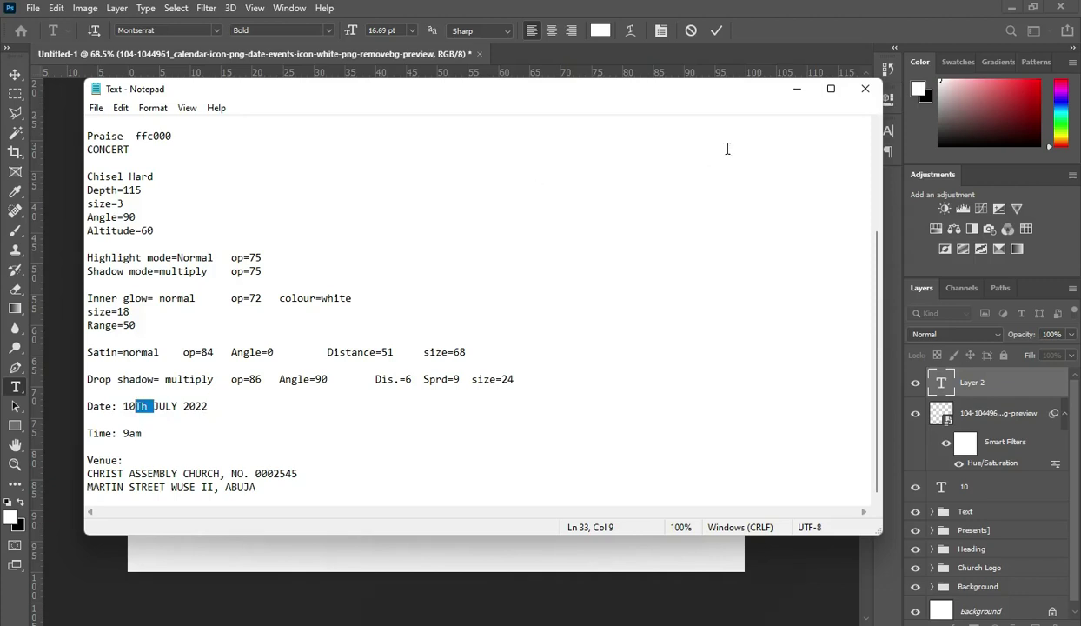
key("alt+Tab")
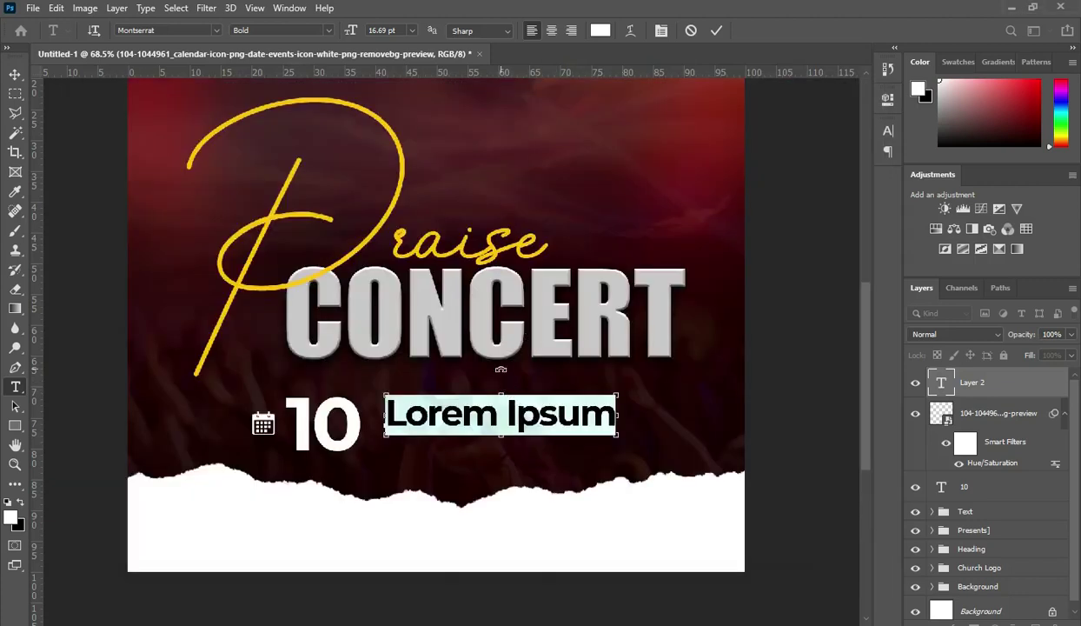
key("ctrl+v")
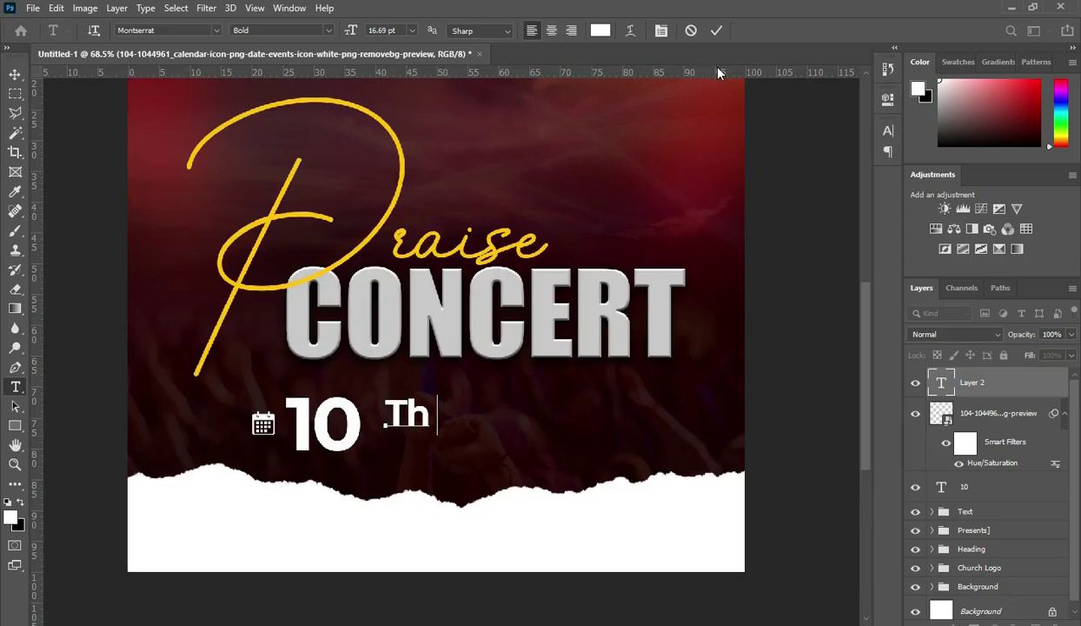
left_click(716, 30)
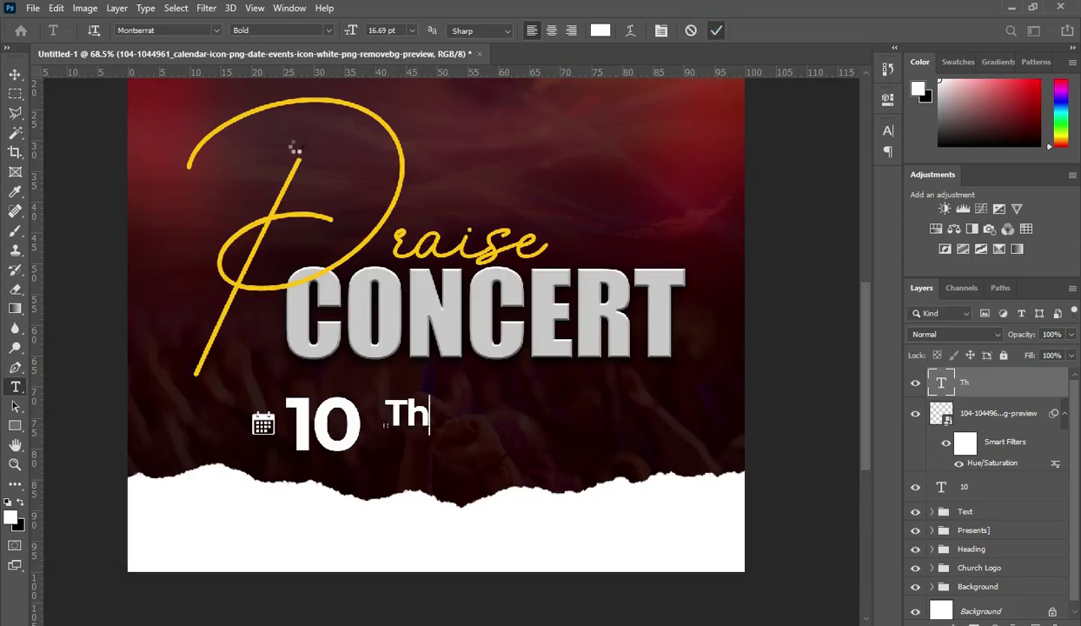
Set the "Th" text in Housttely Signature, scale it to 89.97% and move it over the upper part of the "0".
left_click(216, 30)
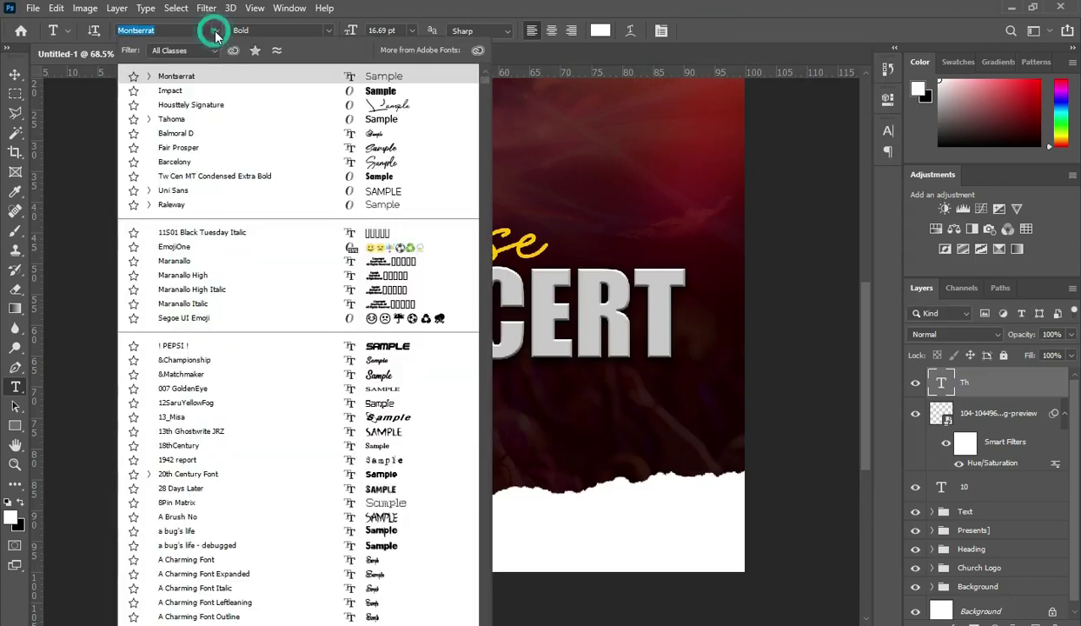
left_click(190, 104)
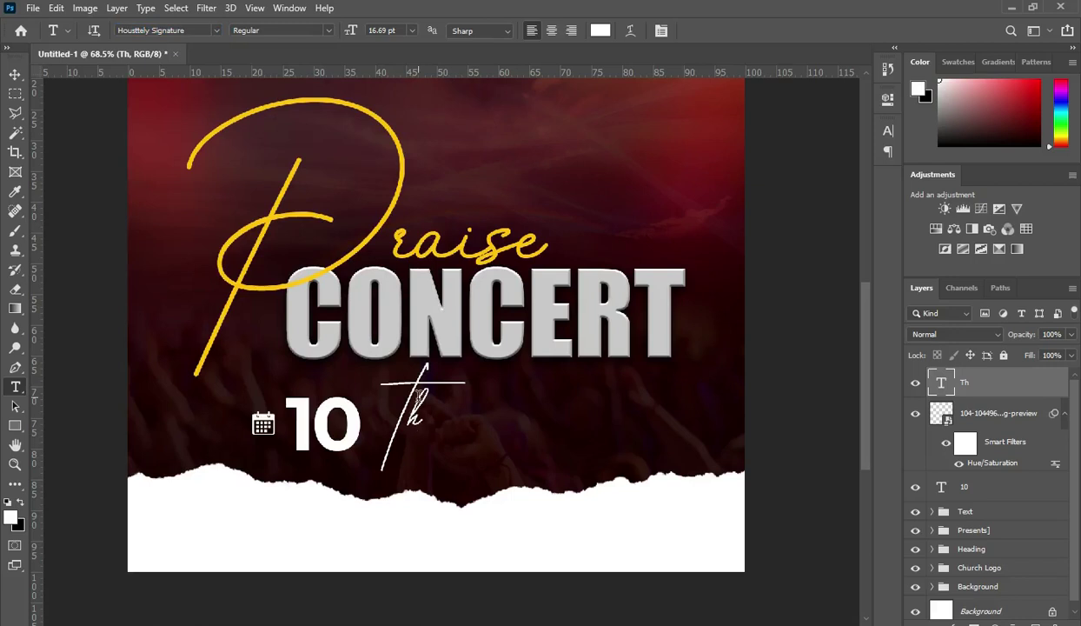
left_click_drag(423, 418, 364, 420)
left_click(14, 72)
mouse_move(364, 364)
left_mouse_down()
mouse_move(356, 404)
mouse_move(352, 382)
mouse_move(366, 358)
left_mouse_up()
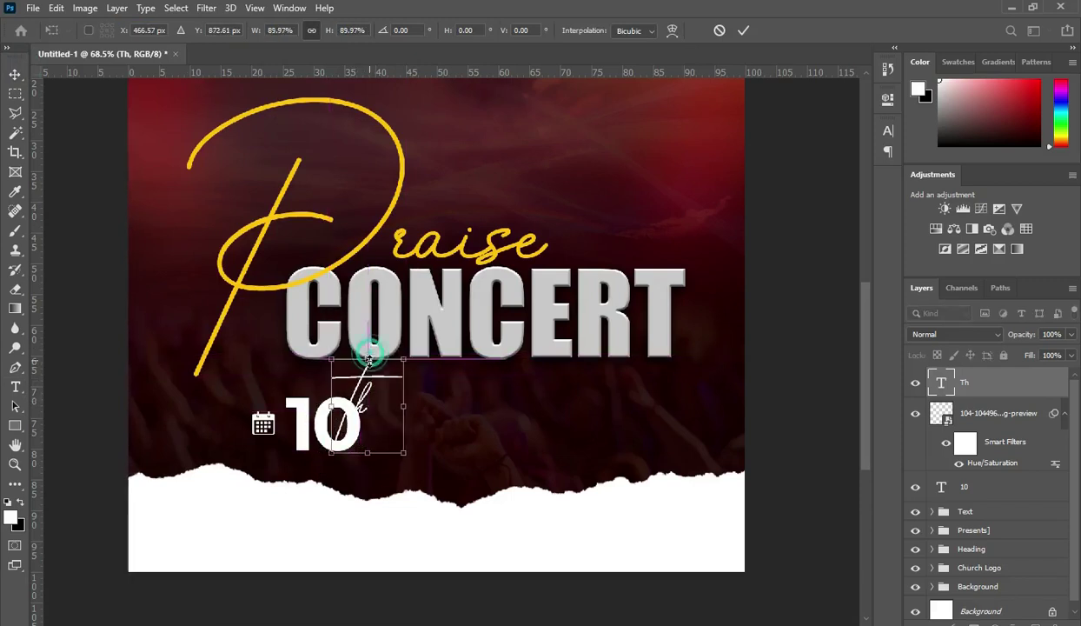
left_click(746, 31)
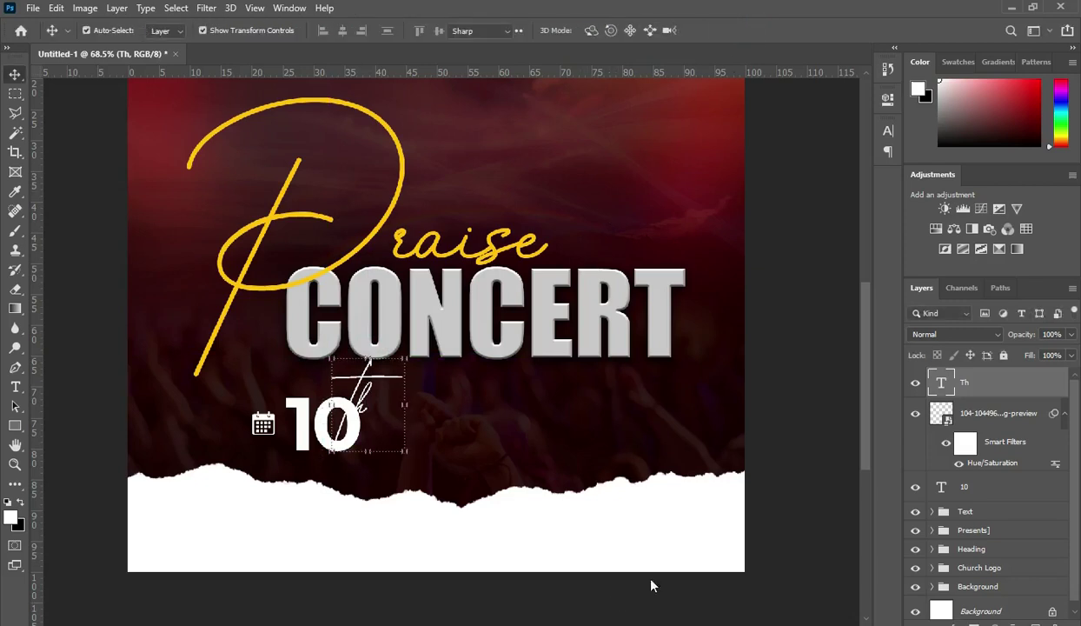
Recolor the "Th" text with the yellow ffc000 sampled from the "Praise" lettering.
key("t")
left_click(601, 31)
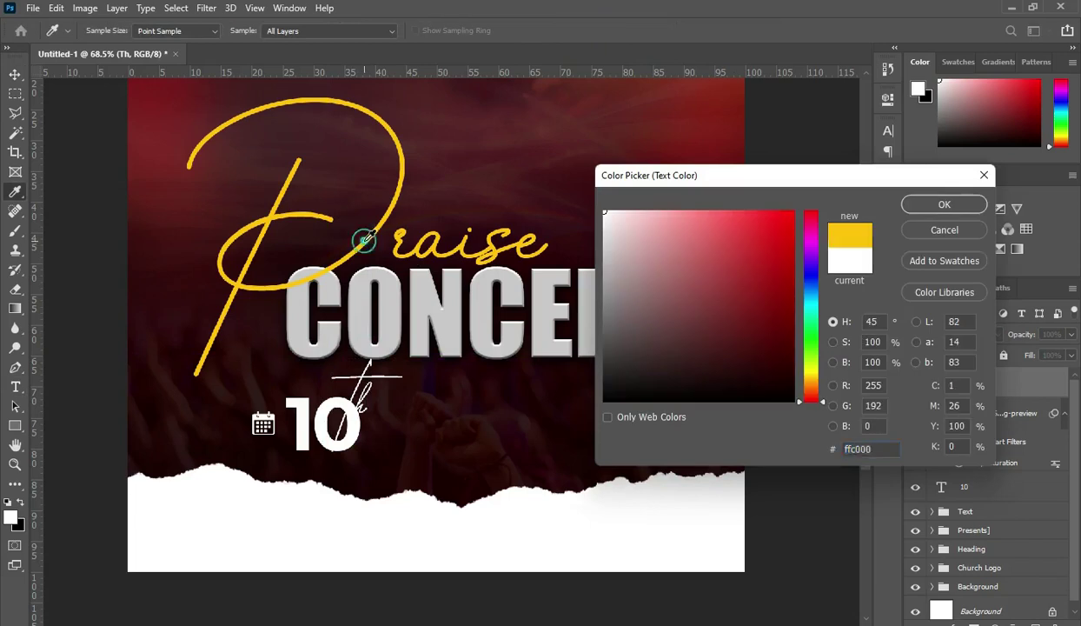
left_click(369, 234)
left_click(908, 207)
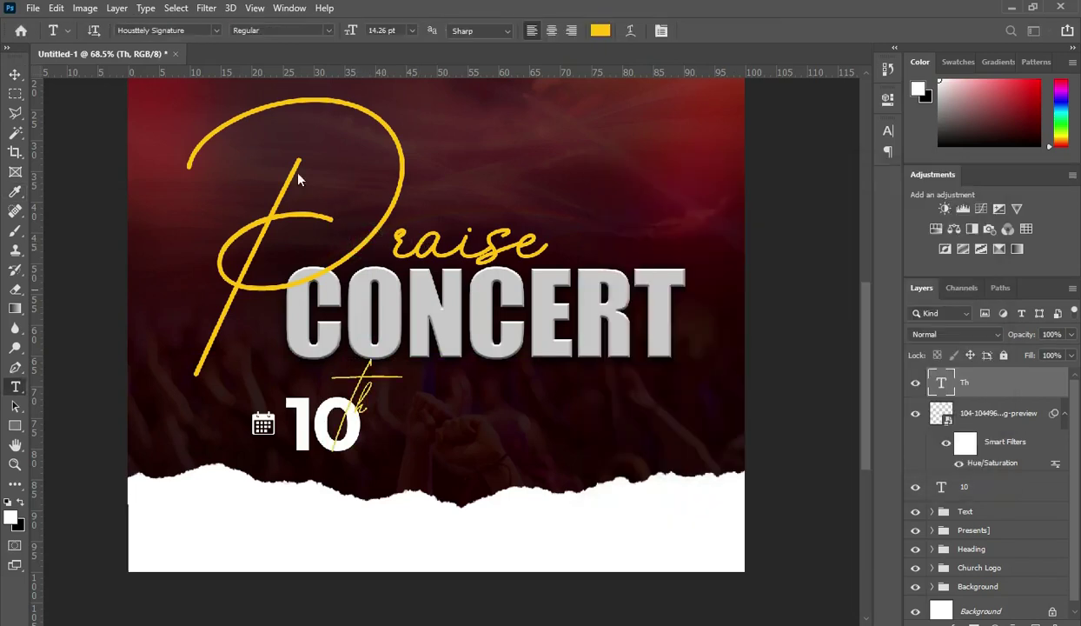
left_click(12, 75)
left_click(799, 326)
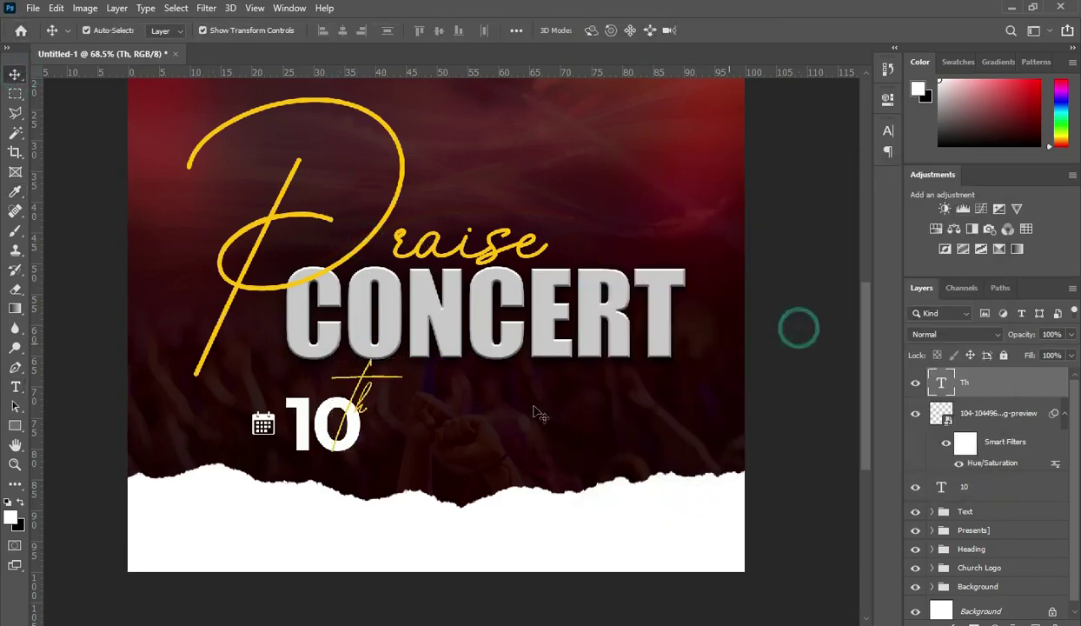
Scale the "Th" text down to 69.13% and position it across the right side of the "0" in "10".
left_click_drag(369, 406, 359, 401)
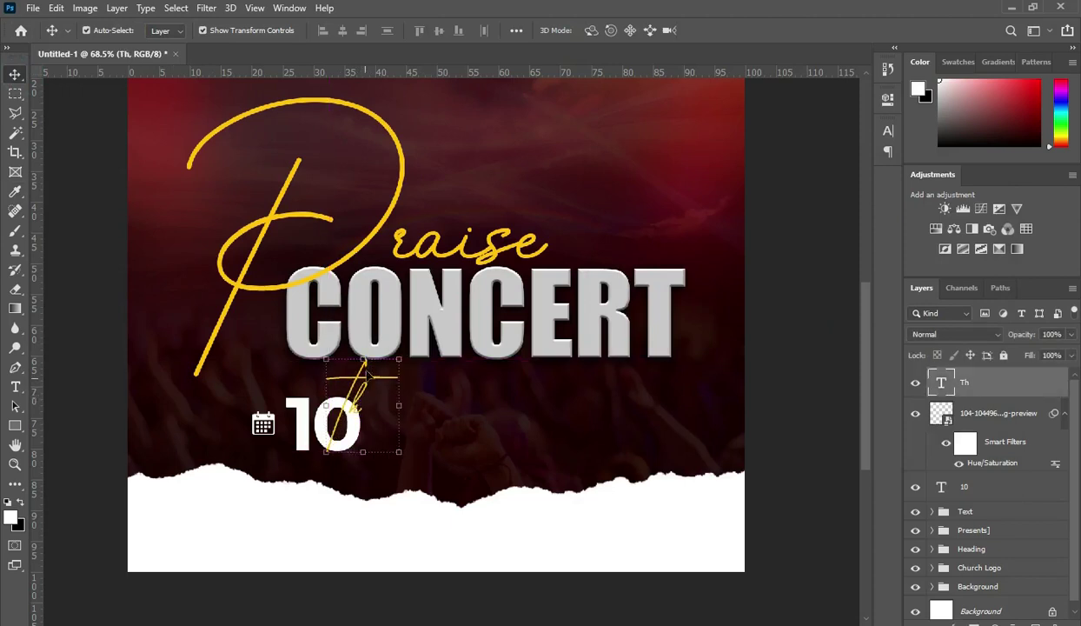
key("ctrl+t")
left_click_drag(362, 451, 360, 440)
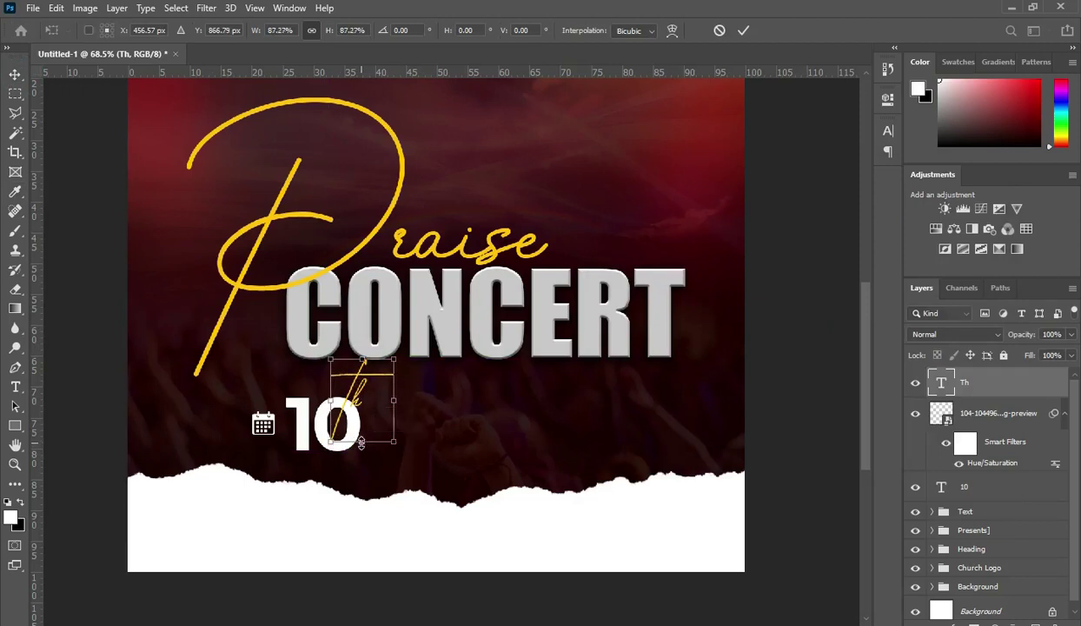
left_click_drag(362, 351, 360, 380)
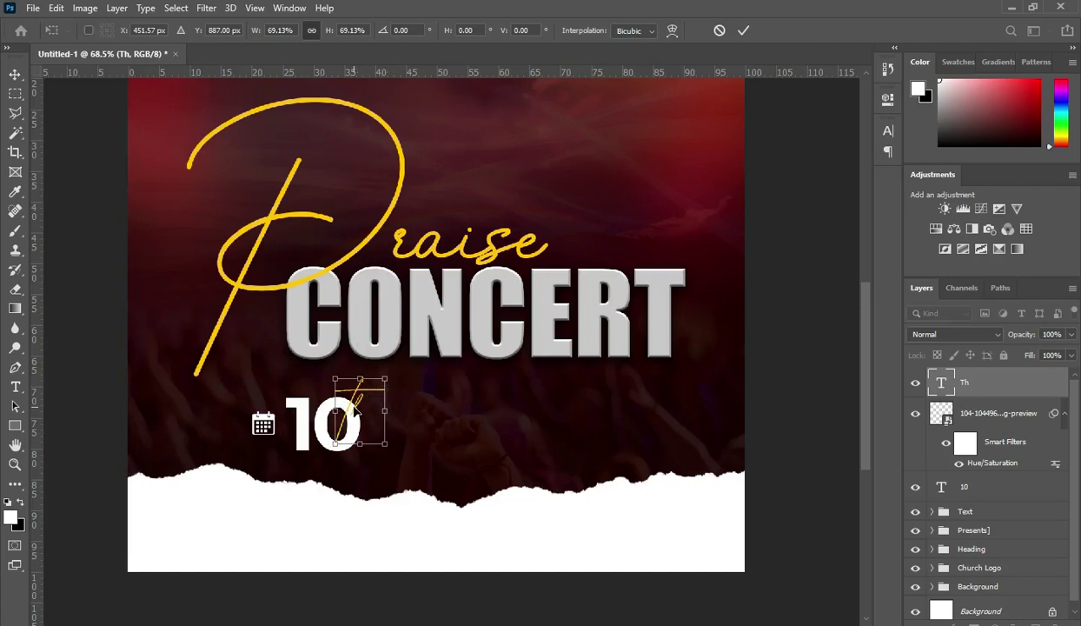
left_click_drag(356, 408, 356, 415)
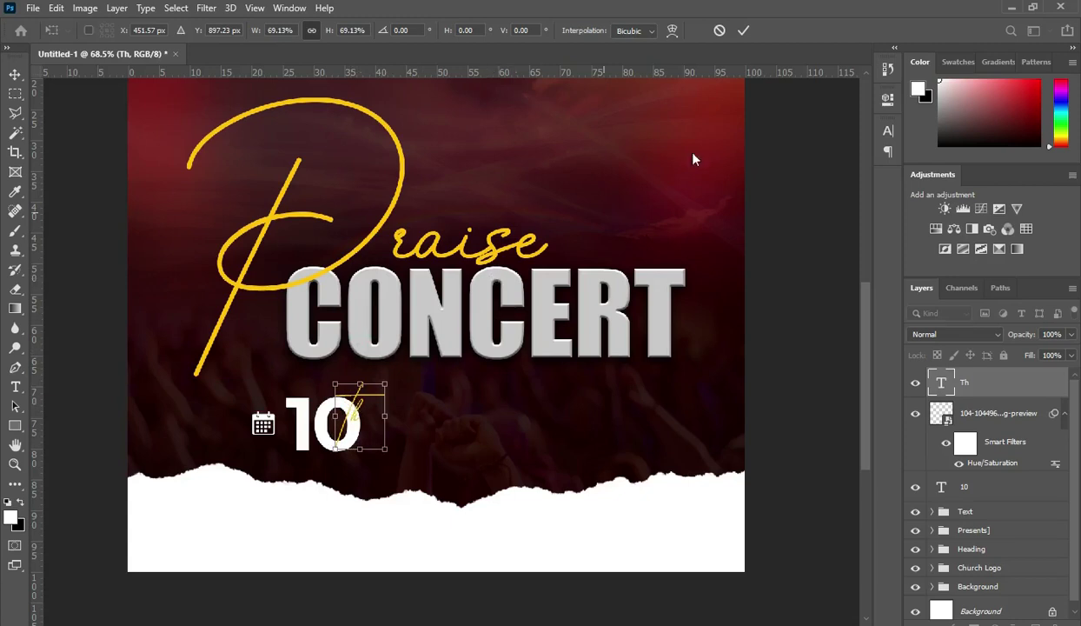
left_click(743, 30)
Start a new text layer right of the "Th" and set its font to Montserrat Bold.
key("t")
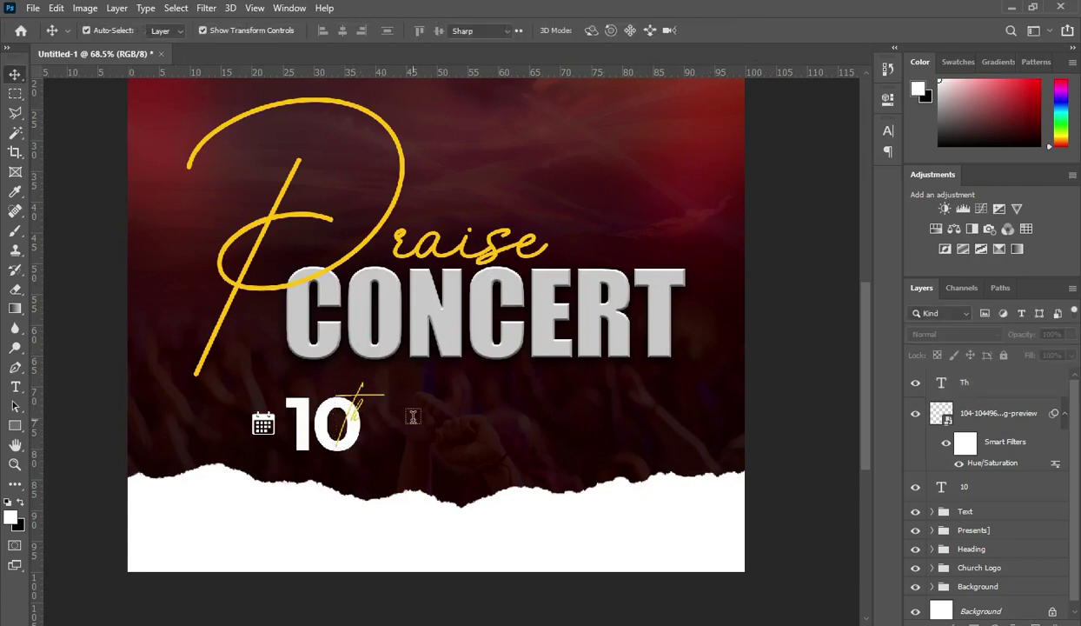
left_click(408, 414)
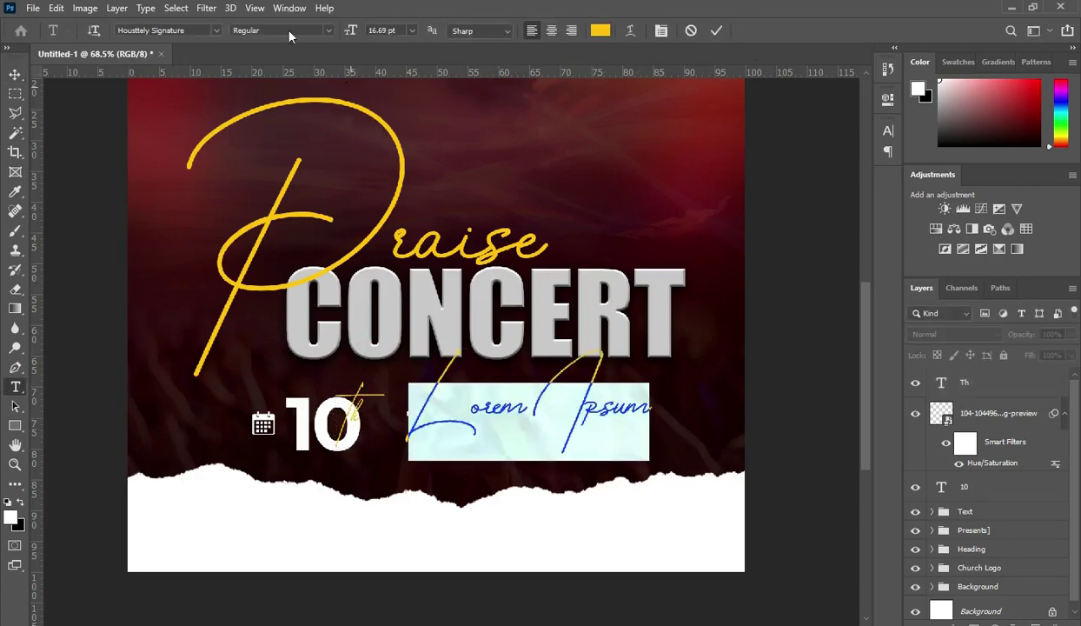
left_click(217, 33)
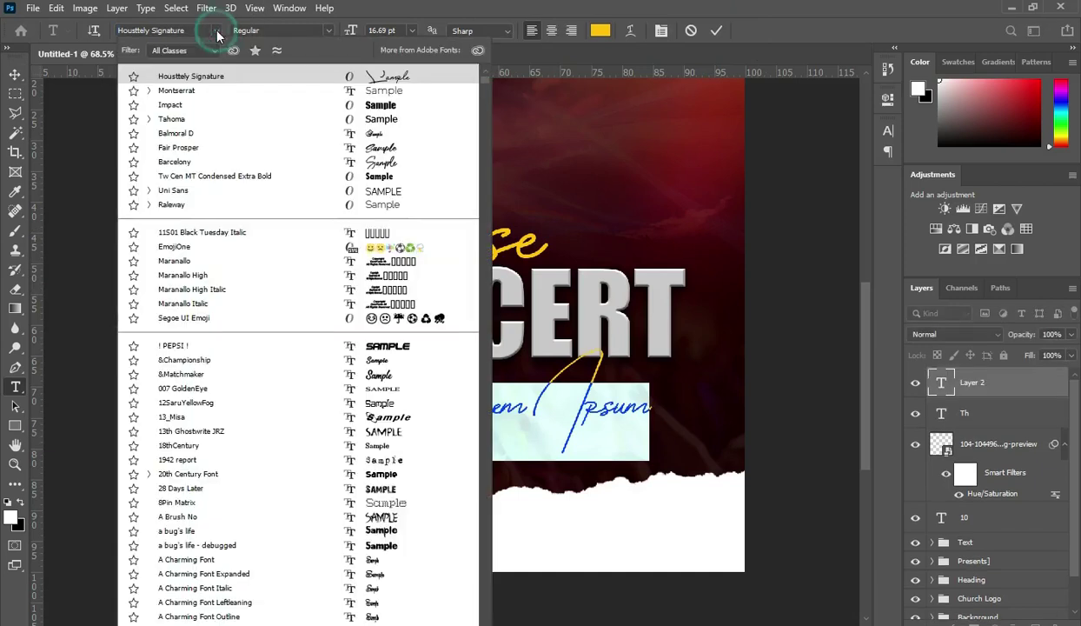
left_click(165, 68)
key("ctrl+z")
left_click(328, 30)
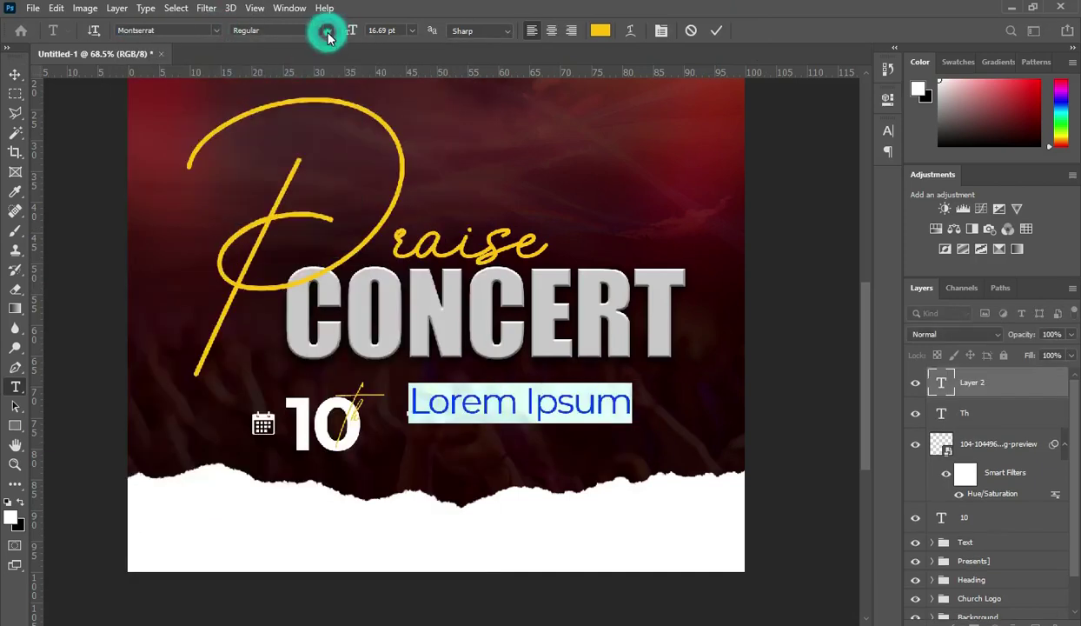
left_click(317, 188)
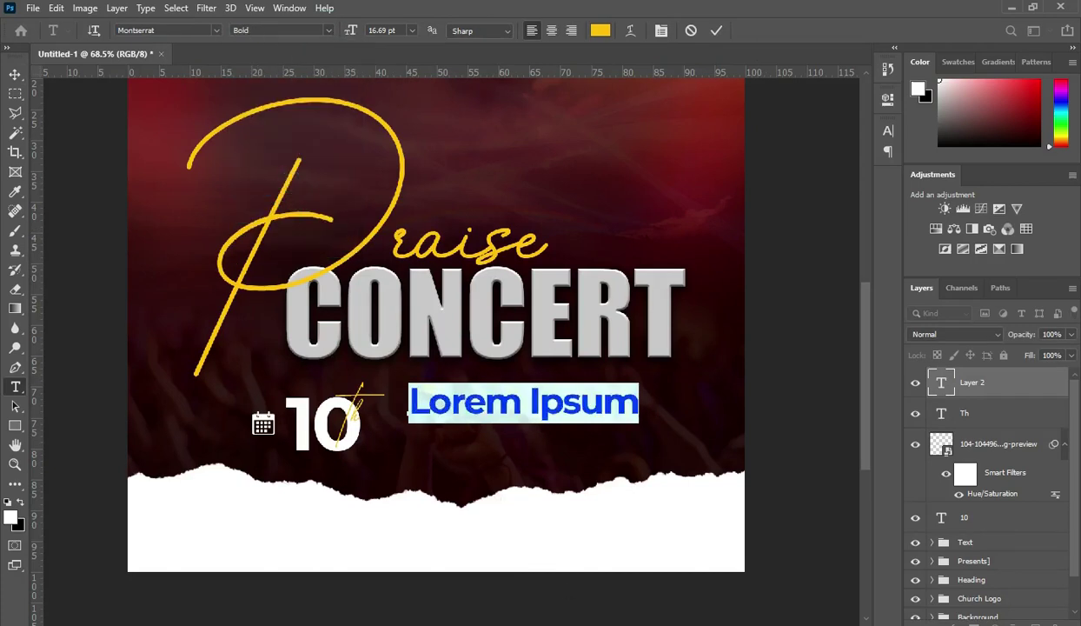
Replace the placeholder text with "JULY" copied from the date line in the Notepad notes.
key("alt+Tab")
key("ctrl+c")
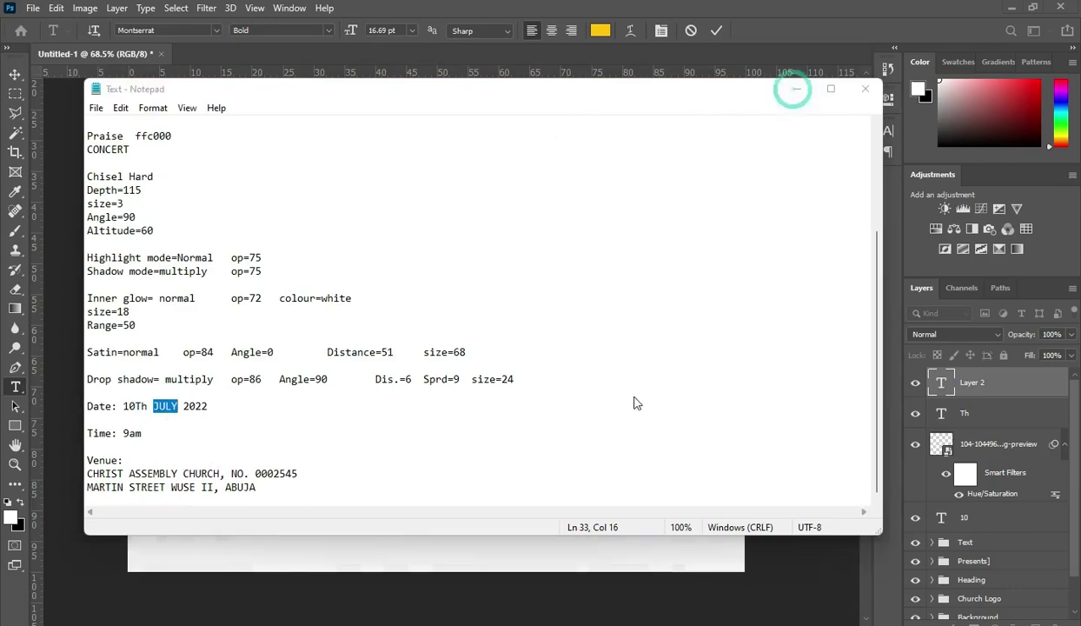
left_click(793, 88)
key("ctrl+v")
left_click(716, 30)
Recolor "JULY" white (ffffff) and move it against the right side of the "10".
left_click(600, 31)
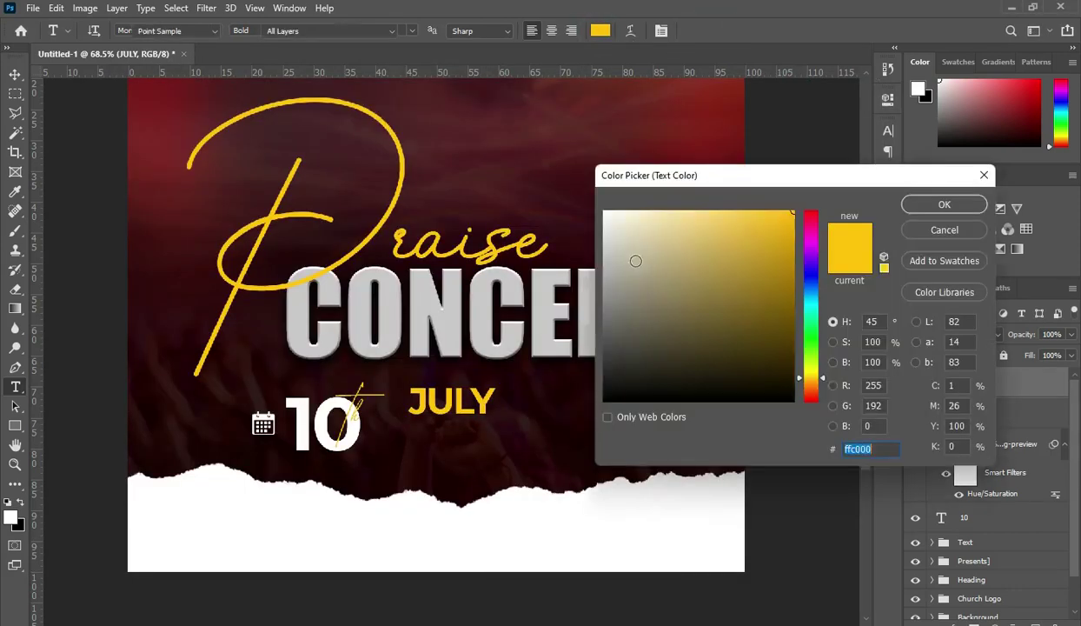
type("ffffff")
key("Return")
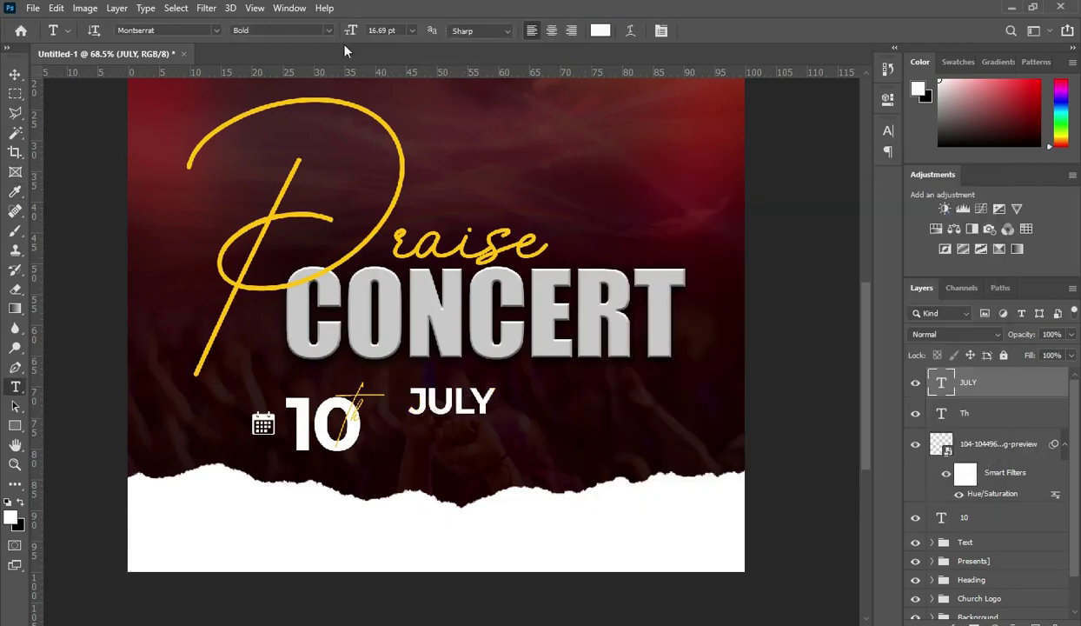
left_click(14, 74)
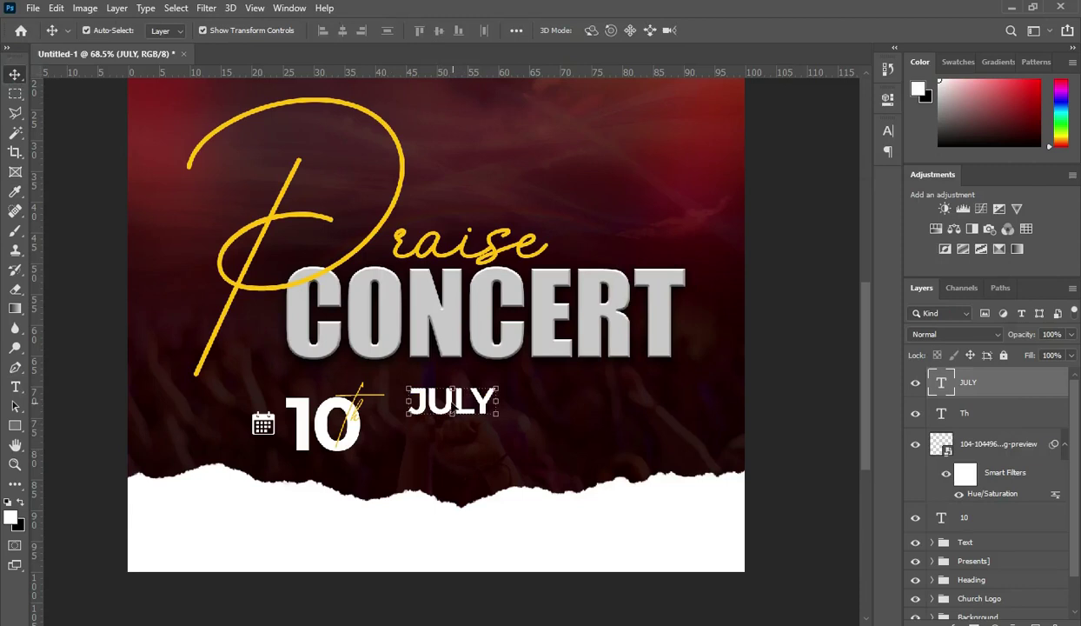
left_click_drag(450, 408, 404, 427)
Duplicate "JULY" directly below itself, change the copy to "2022" and tighten the gap between the two lines.
key("ctrl")
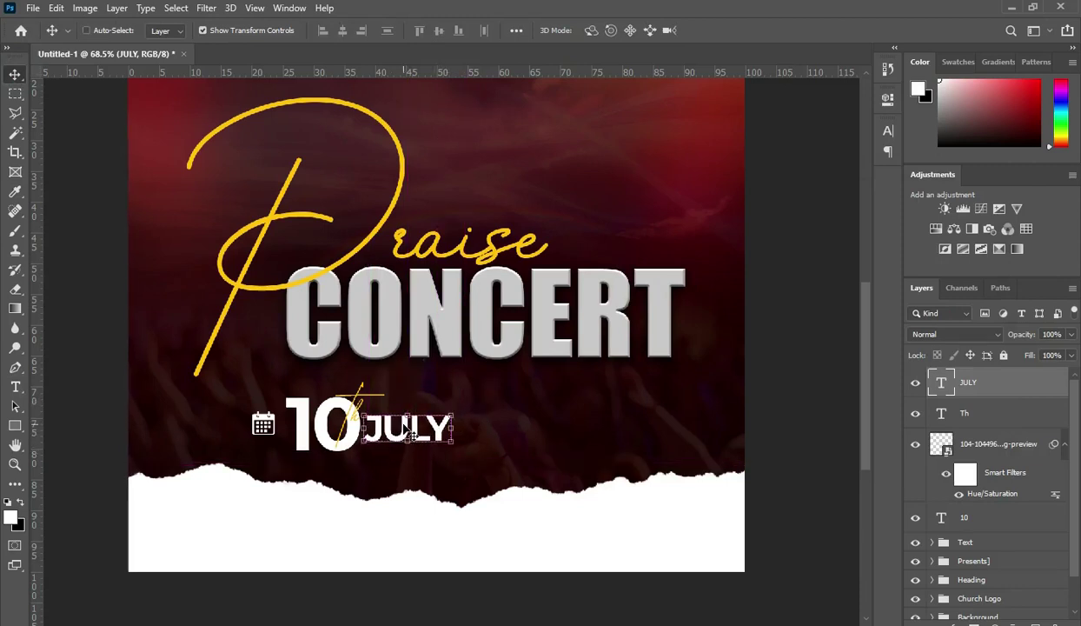
key("ctrl+j")
left_click_drag(404, 426, 404, 458)
double_click(401, 455)
type("2022")
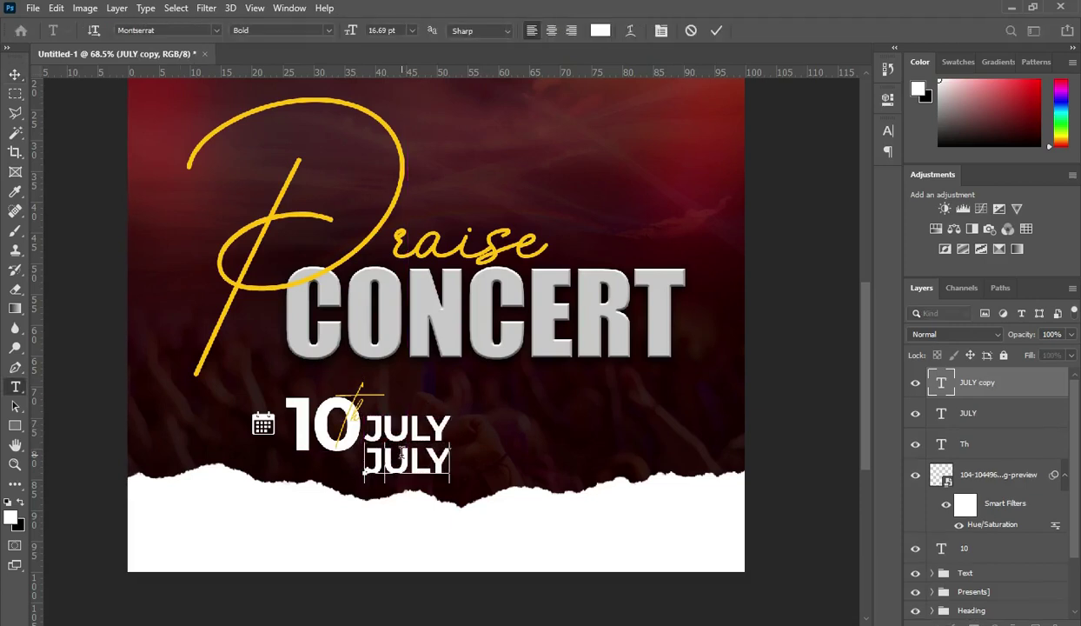
left_click(716, 32)
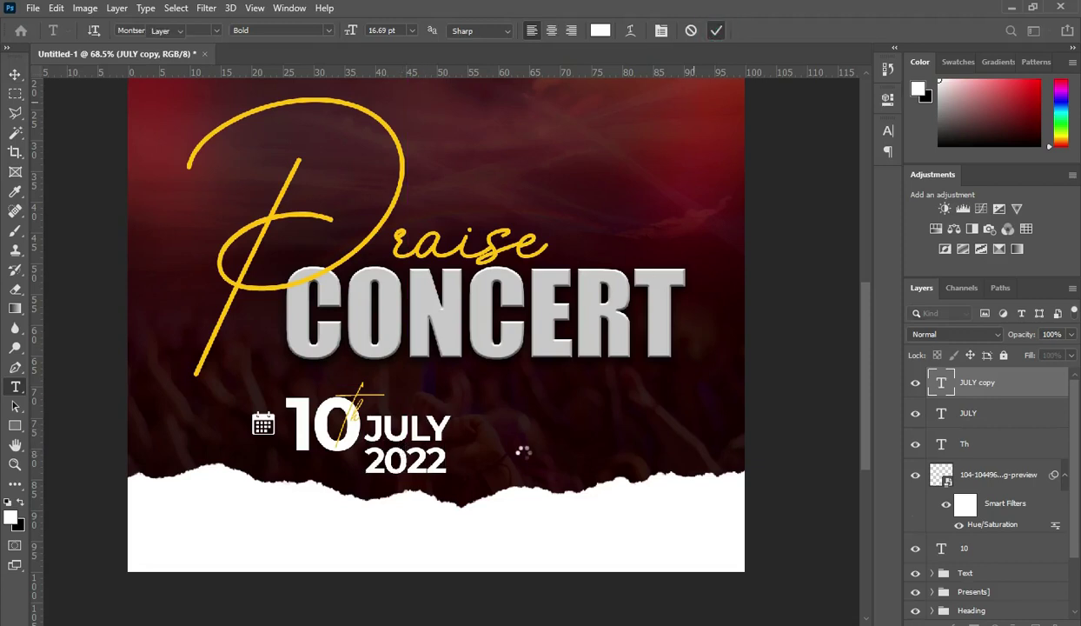
key("v")
left_click_drag(422, 474, 422, 472)
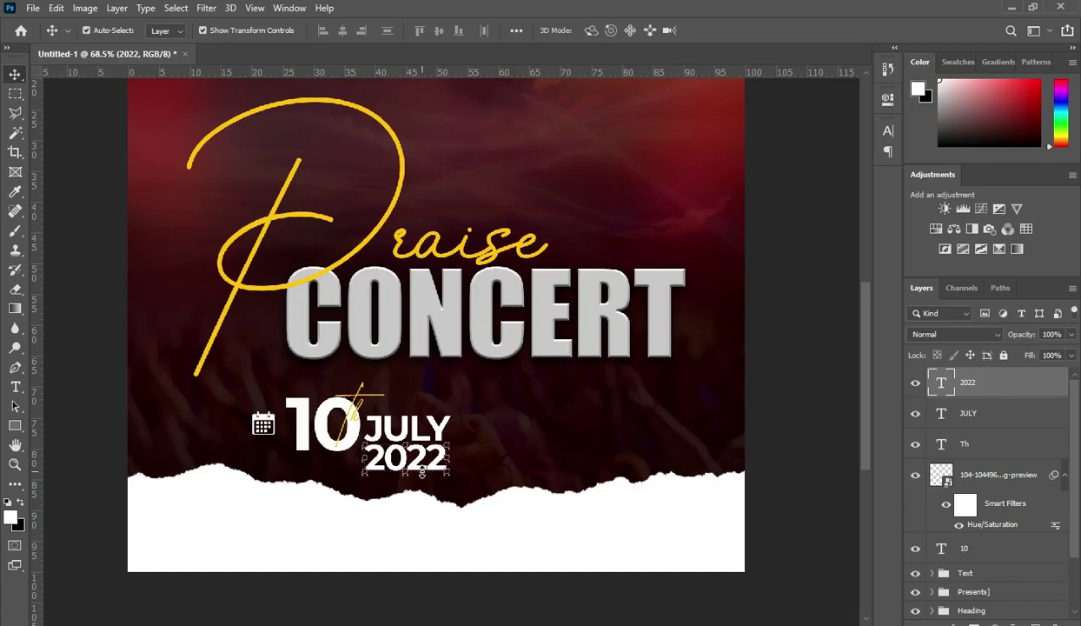
Nudge "JULY" and "2022" upward together so they sit beside the "10".
left_click(982, 415, "ctrl")
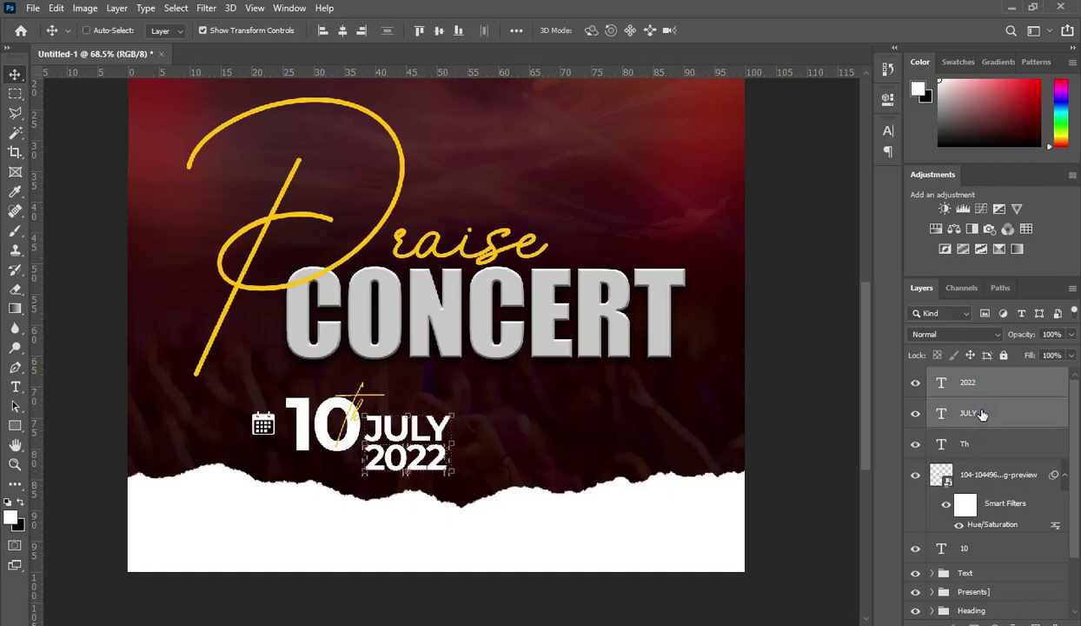
key("Up")
key("Up")
key("Up")
key("Up")
key("Up")
key("Up")
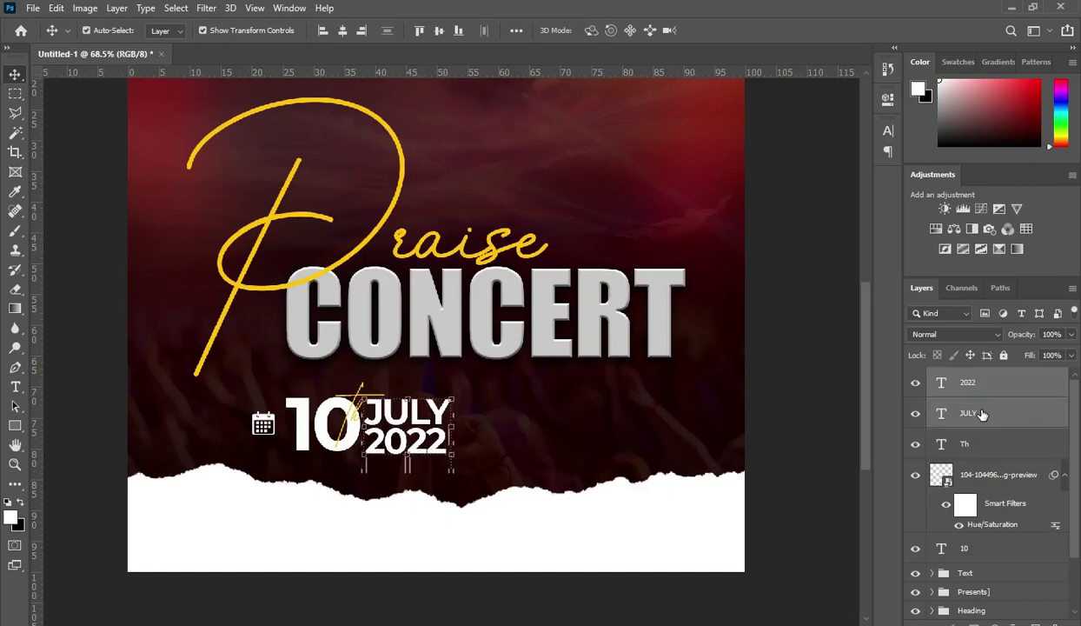
key("Up")
key("Up")
key("Up")
key("Up")
key("Up")
key("Up")
key("Up")
key("Up")
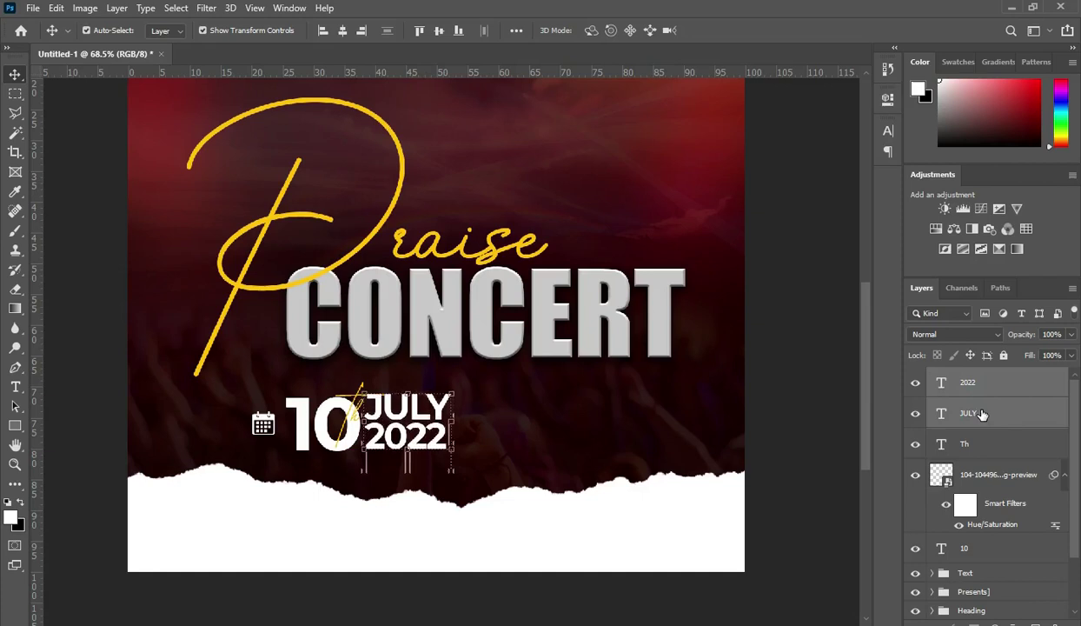
Scale "JULY" and "2022" down together to about 69%, keeping them against the lower right of the "10".
left_click_drag(451, 391, 428, 417)
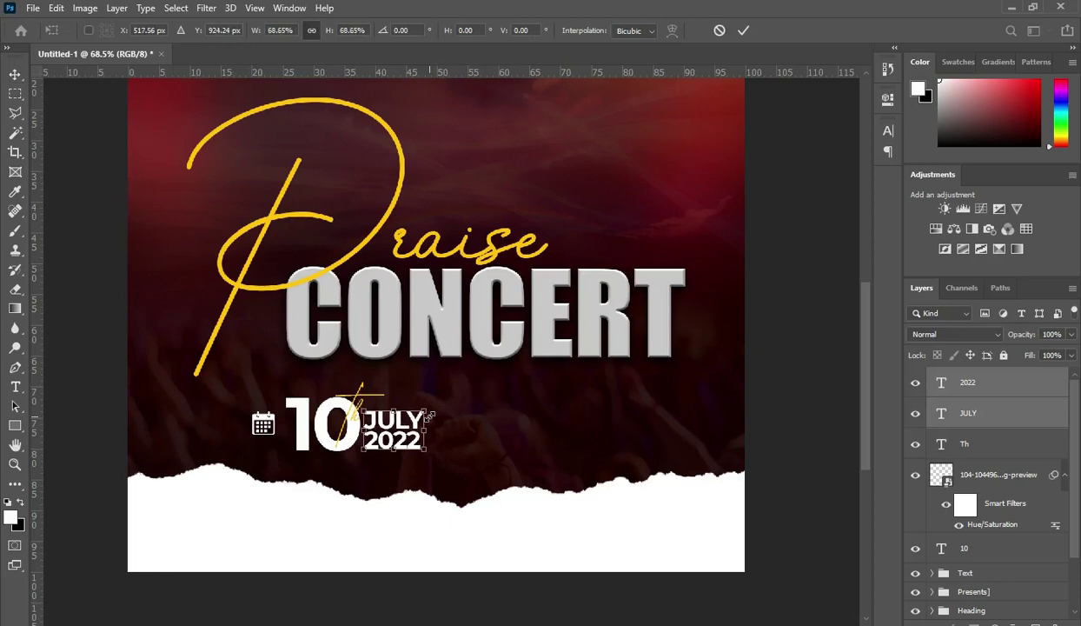
key("Return")
left_click(817, 386)
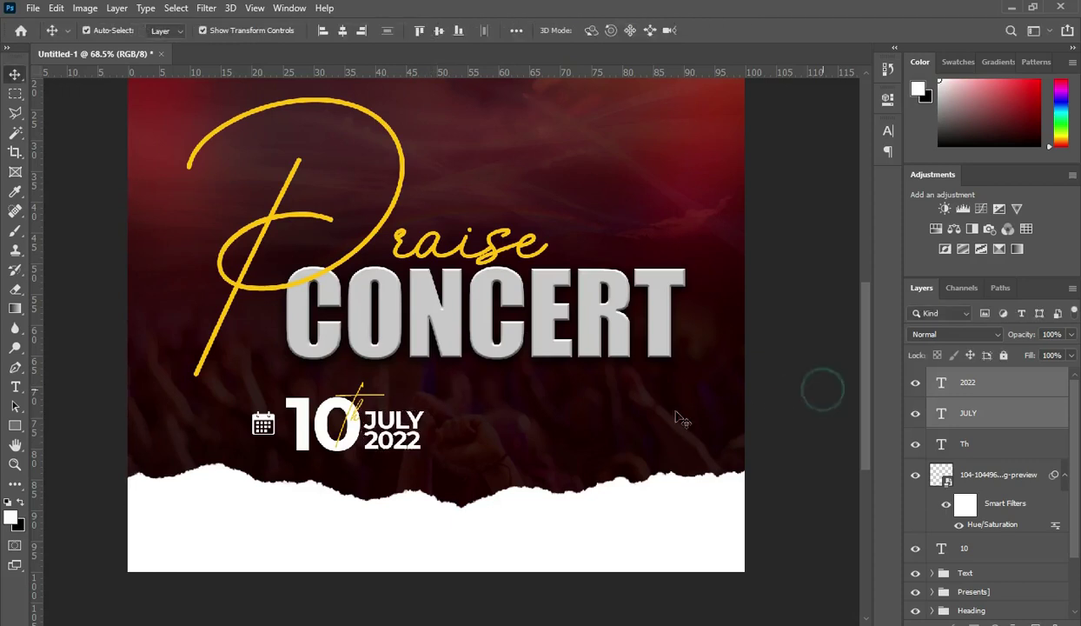
Place the alarm clock image 8004-200 in the flyer, scaled to about 6.6% and positioned right of "JULY 2022".
left_click(511, 621)
left_click(587, 198)
left_click_drag(111, 305, 524, 289)
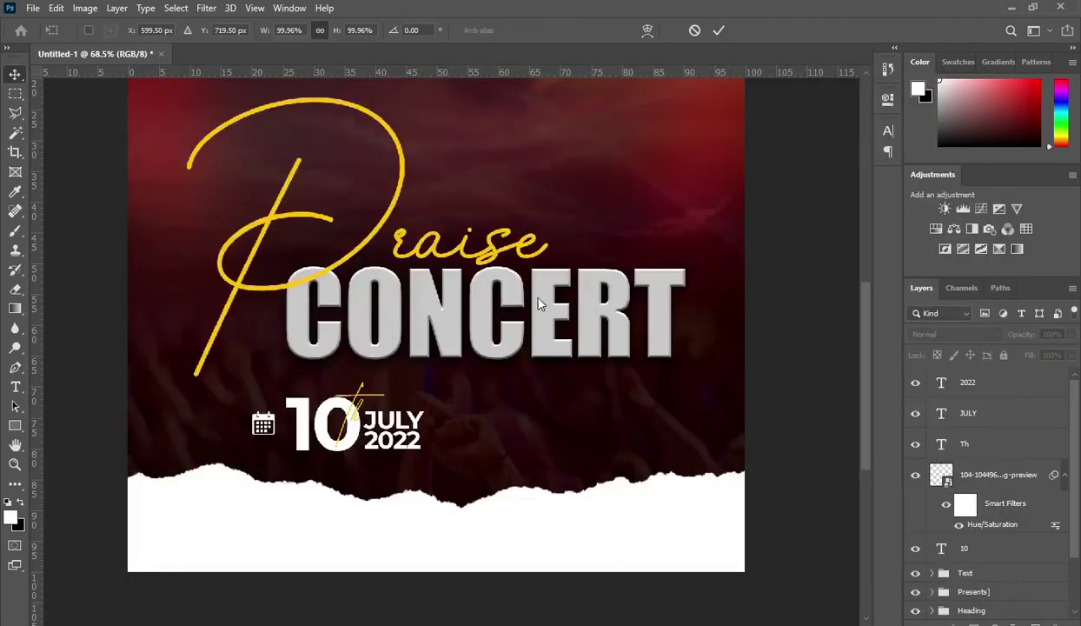
left_click_drag(436, 111, 435, 425)
left_click_drag(418, 470, 442, 434)
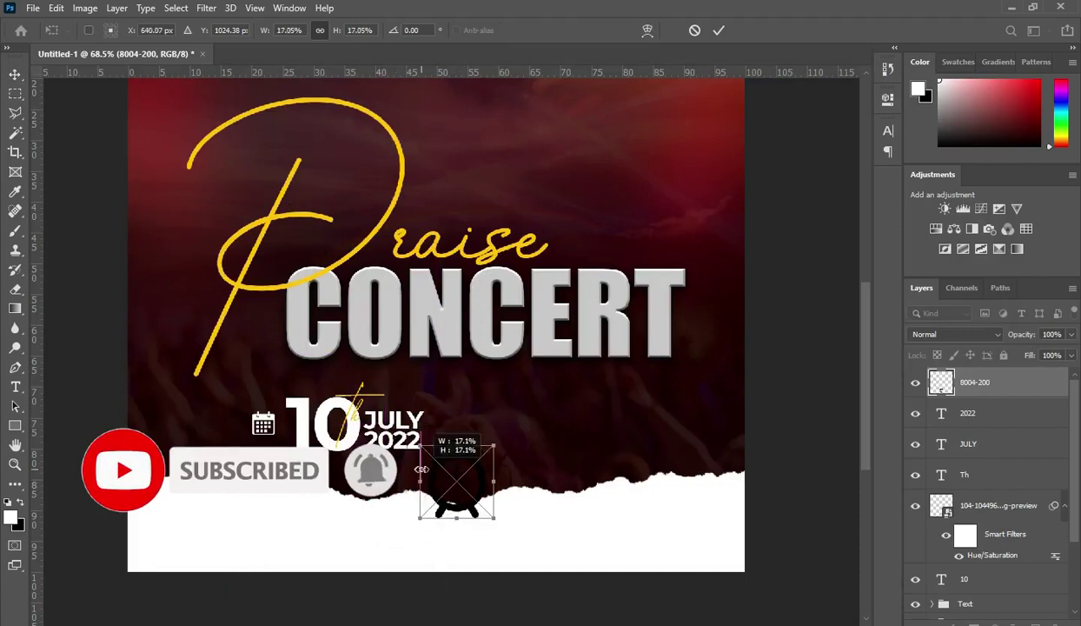
scroll(458, 519, "up", 2)
left_click_drag(462, 522, 487, 419)
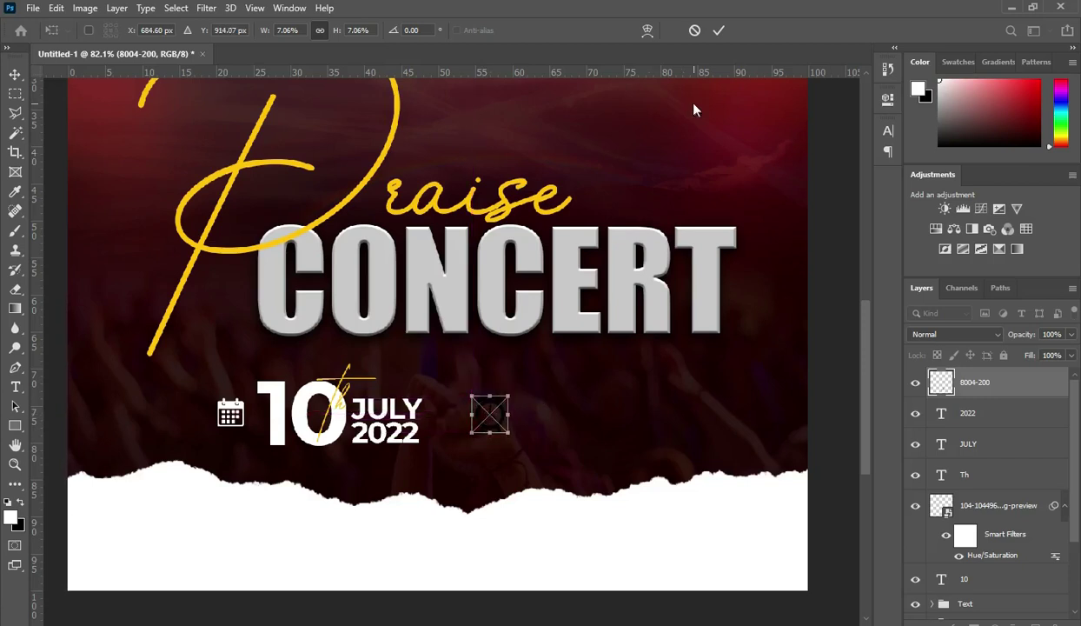
left_click_drag(510, 396, 506, 400)
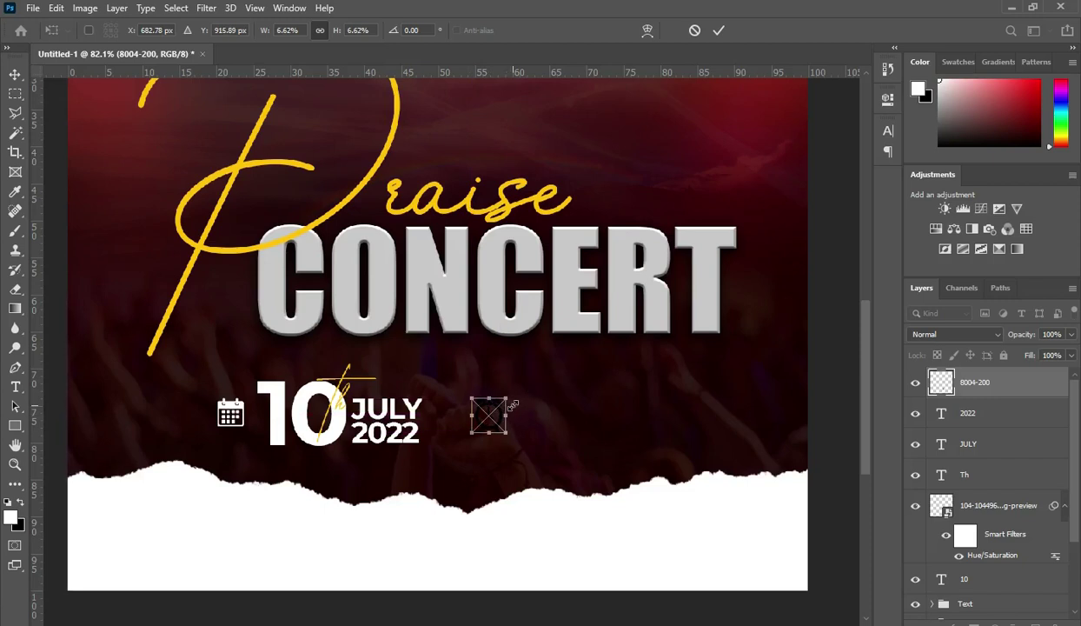
key("Return")
Move the calendar icon layer below the "10" layer and group it with the date text layers as "Date".
left_click(975, 419)
left_click(1064, 505)
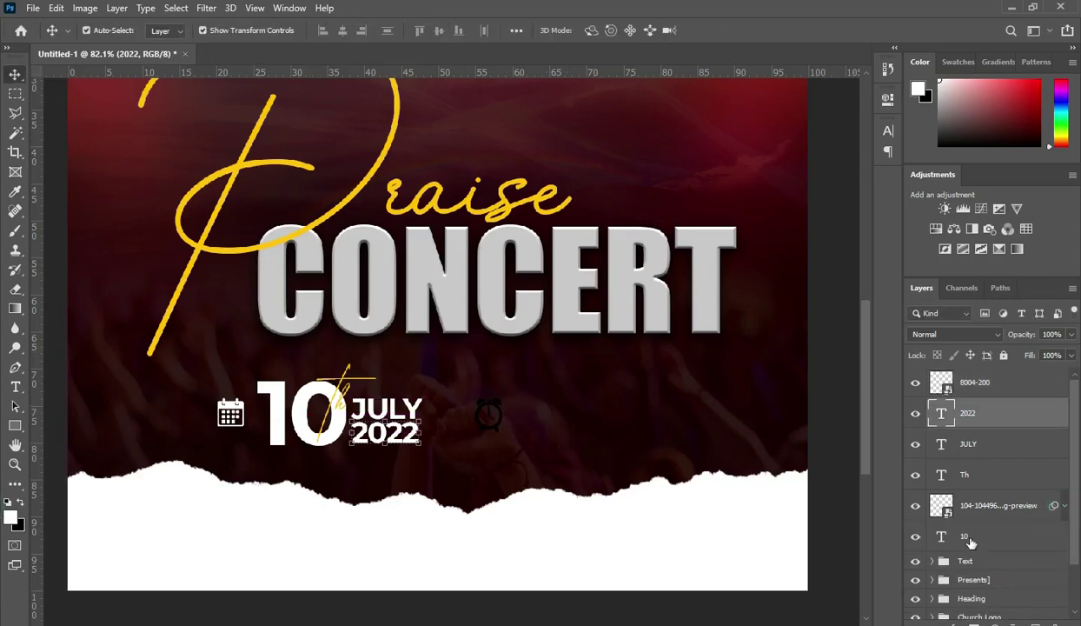
left_click_drag(975, 510, 978, 546)
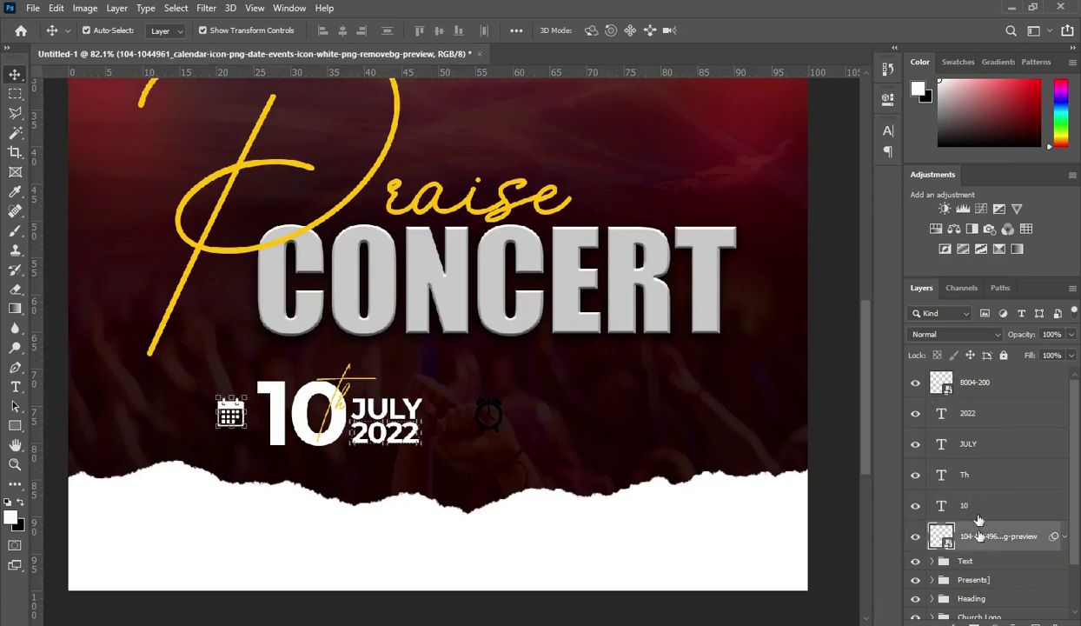
left_click(978, 415, "shift")
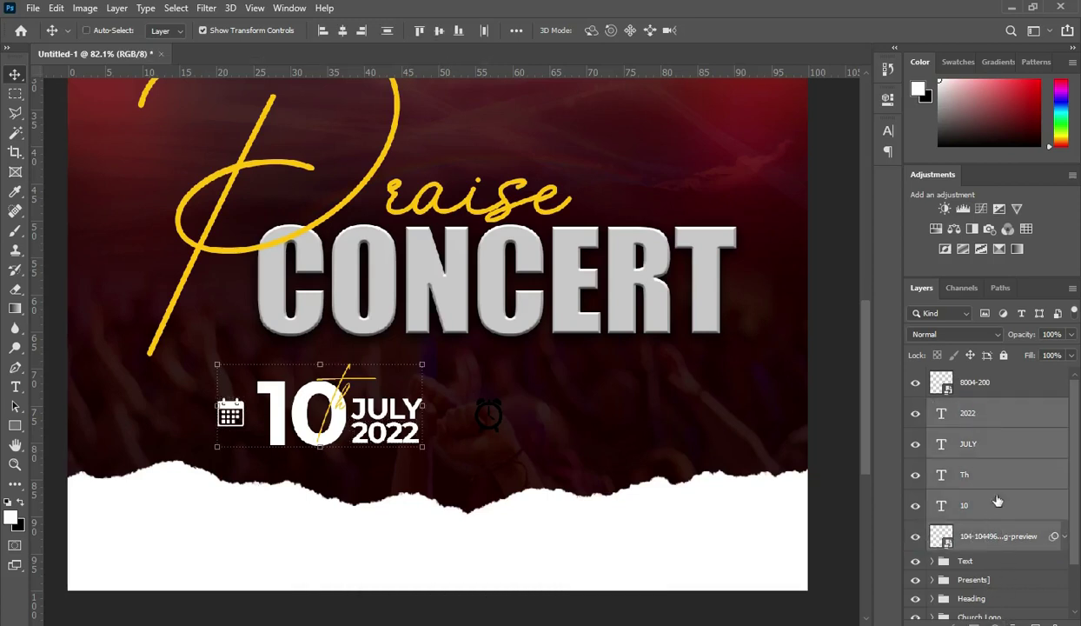
key("ctrl+g")
double_click(970, 407)
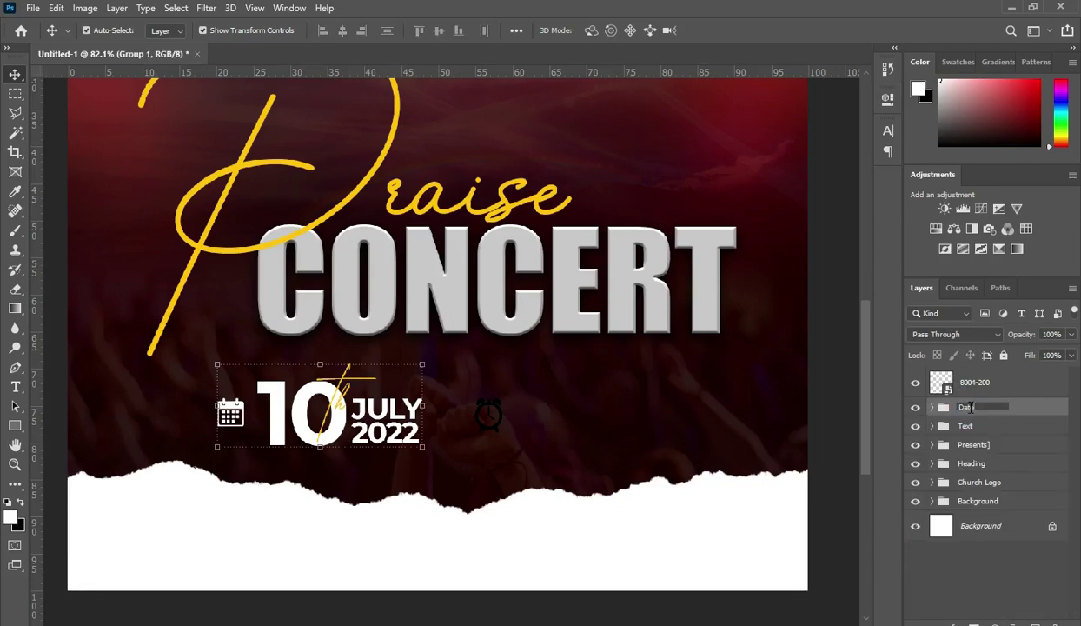
Turn the alarm clock icon white by raising its lightness with a Hue/Saturation adjustment.
left_click(947, 381)
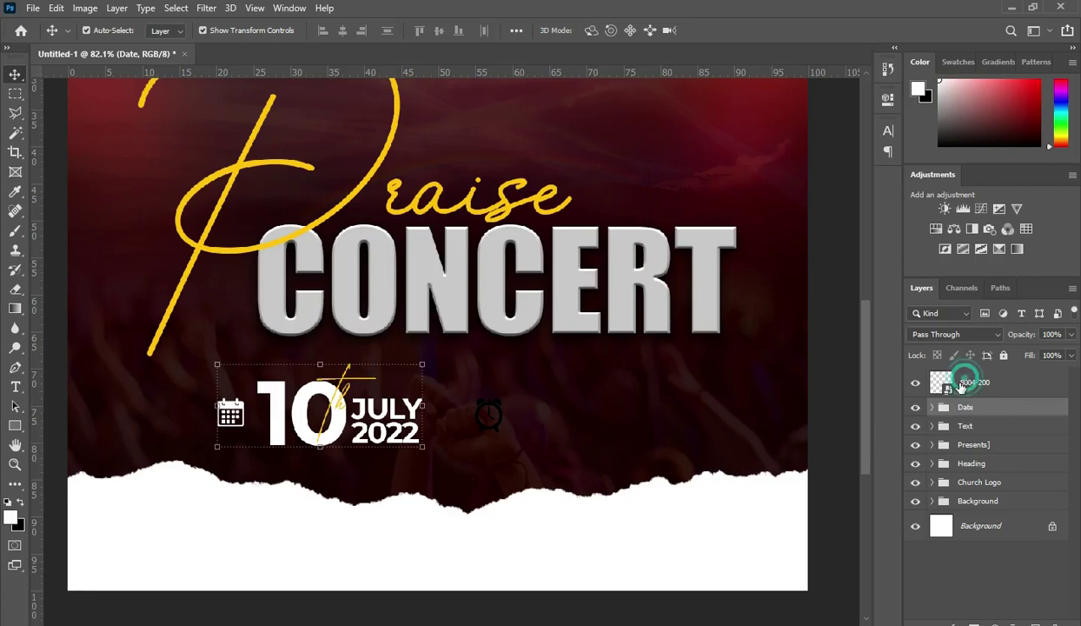
left_click(87, 9)
mouse_move(138, 48)
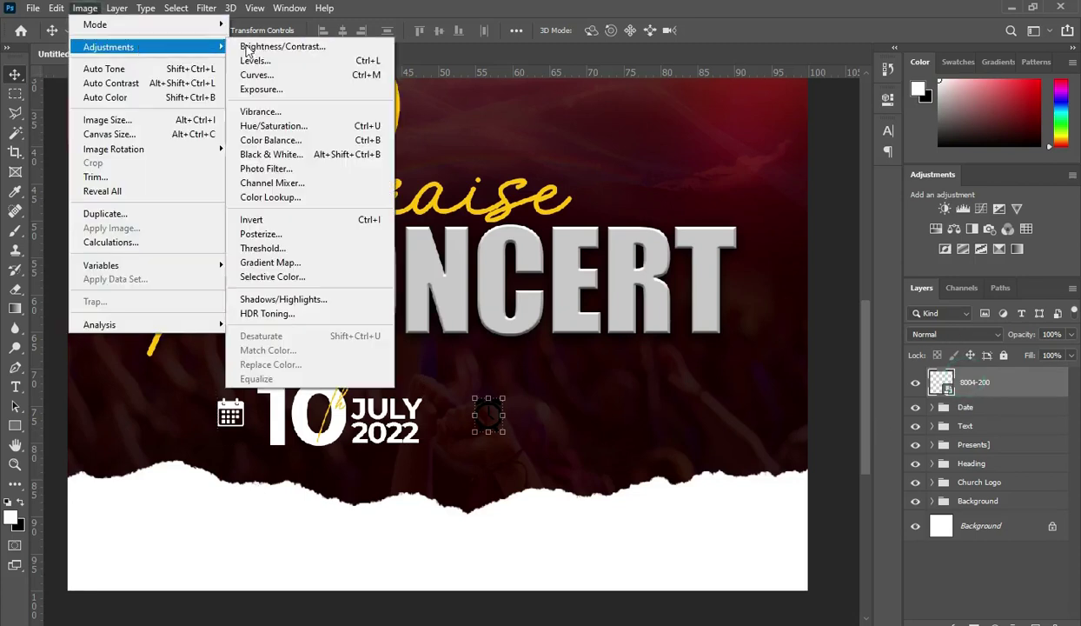
left_click(274, 126)
left_click_drag(497, 288, 606, 288)
left_click(666, 138)
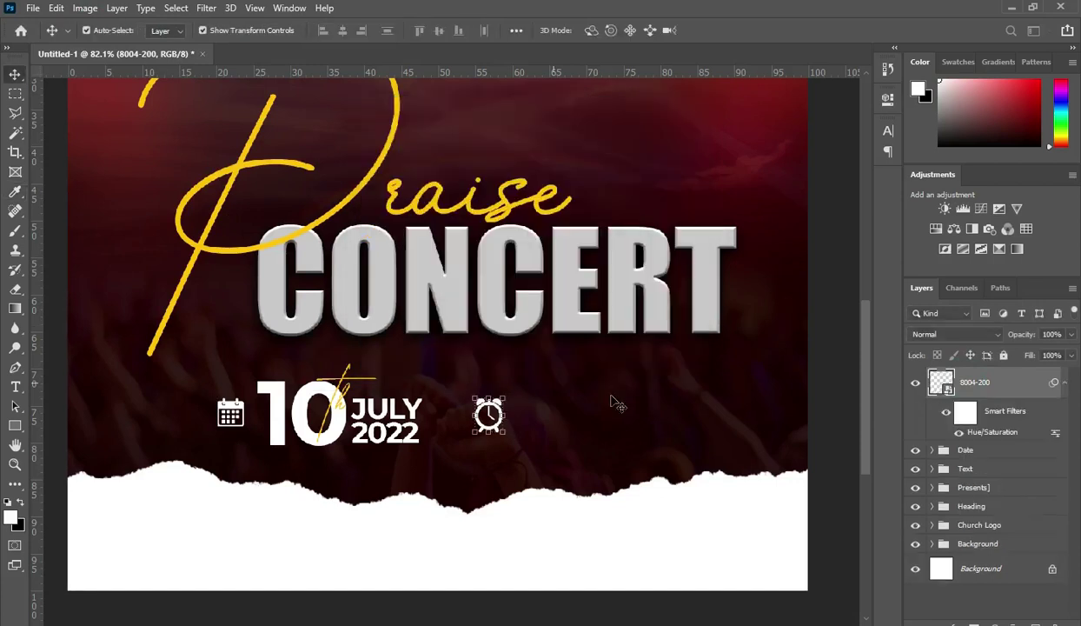
Copy "9am" from the time line in the Notepad notes into a new text layer right of the clock icon.
key("alt+Tab")
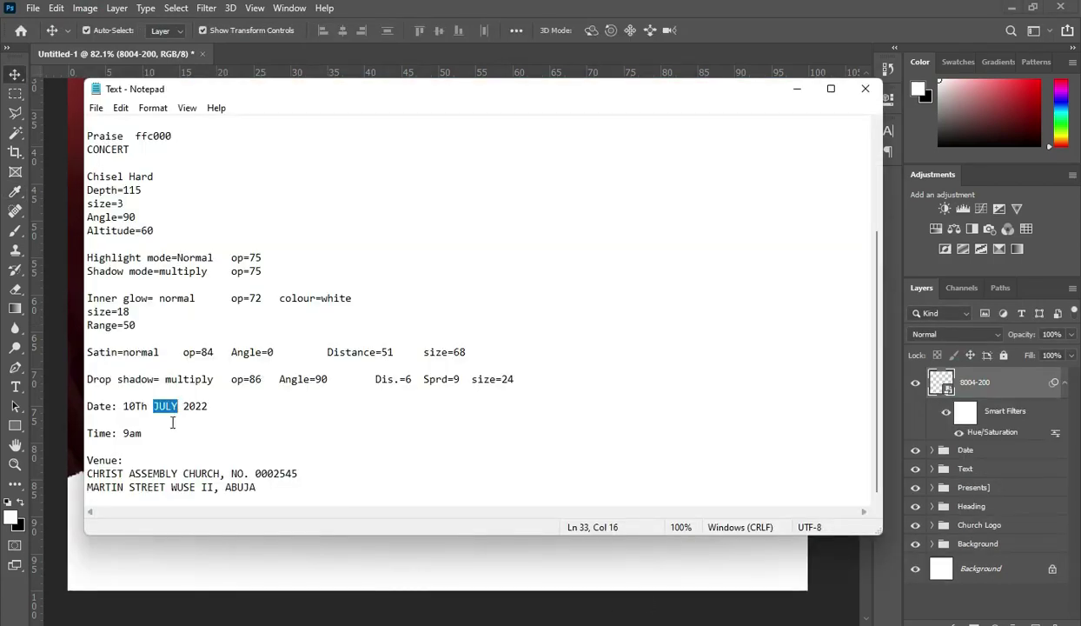
key("ctrl+c")
double_click(132, 432)
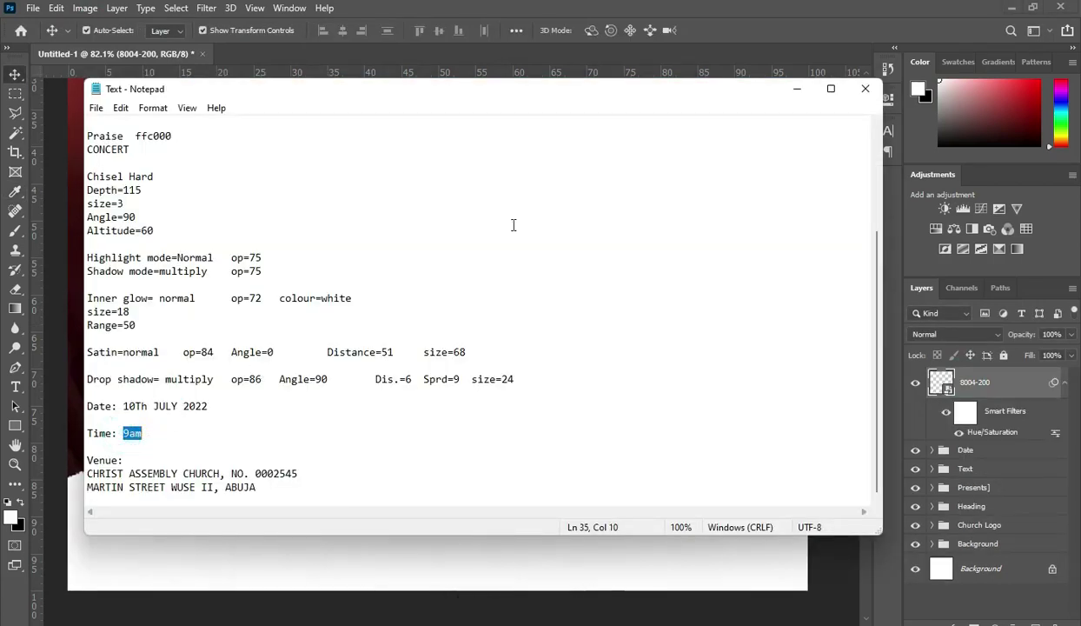
left_click(795, 89)
key("t")
left_click(591, 397)
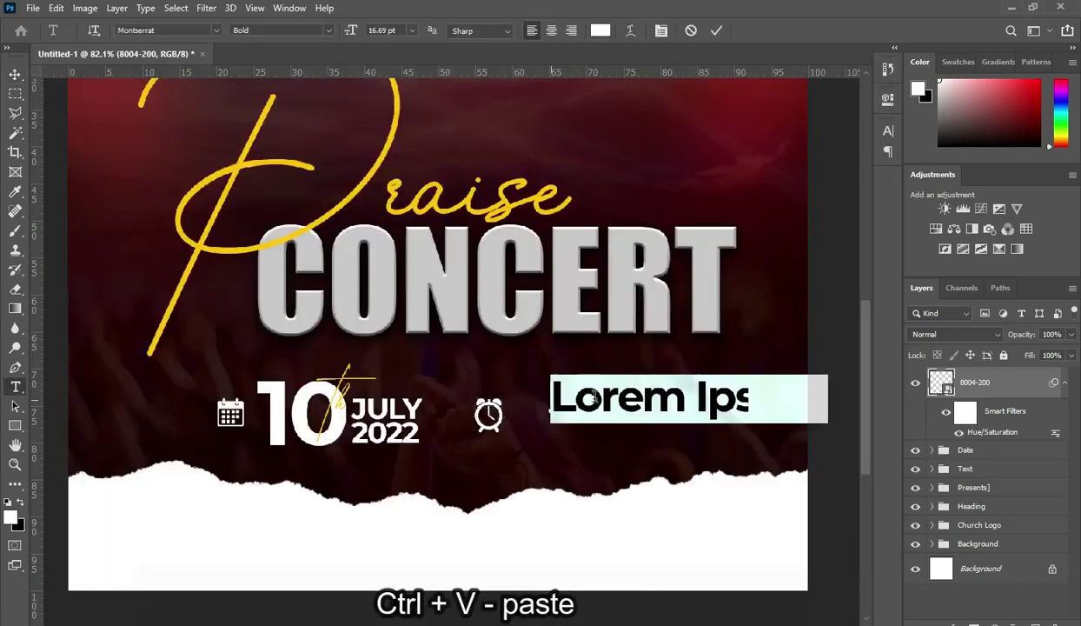
key("ctrl+v")
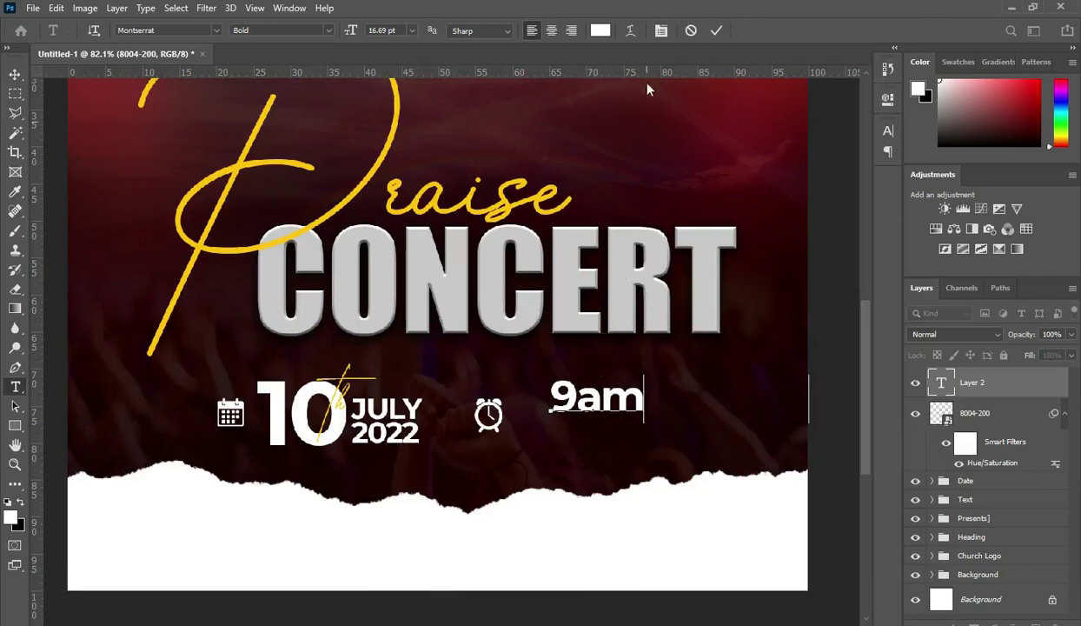
left_click(718, 32)
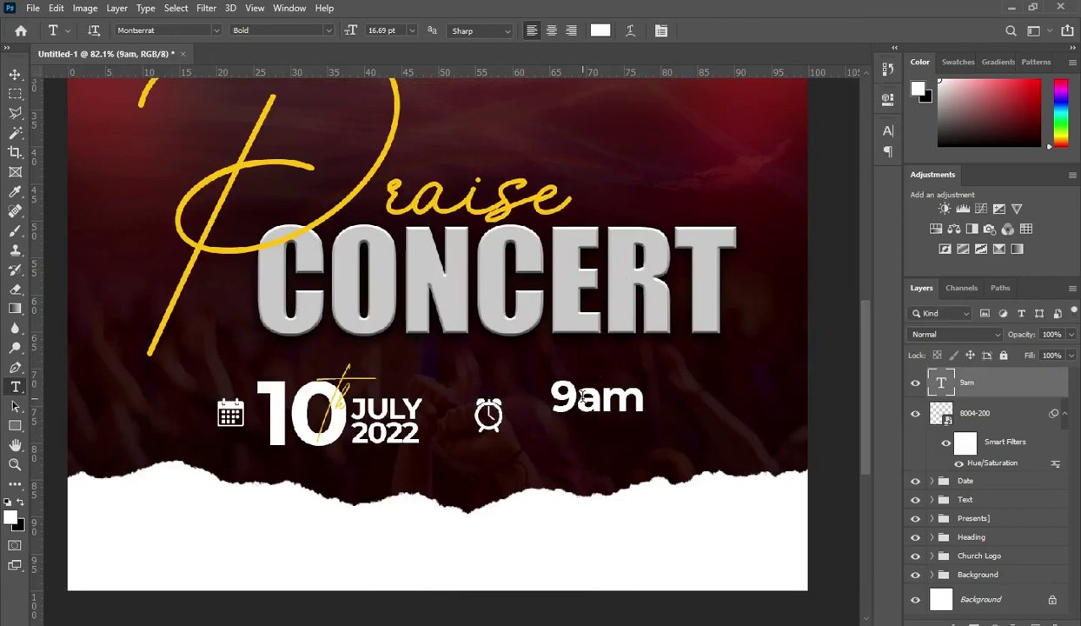
Enlarge the "9" in "9am" to 29 pt and move the text next to the clock icon.
left_click_drag(581, 397, 550, 396)
left_click_drag(351, 31, 355, 32)
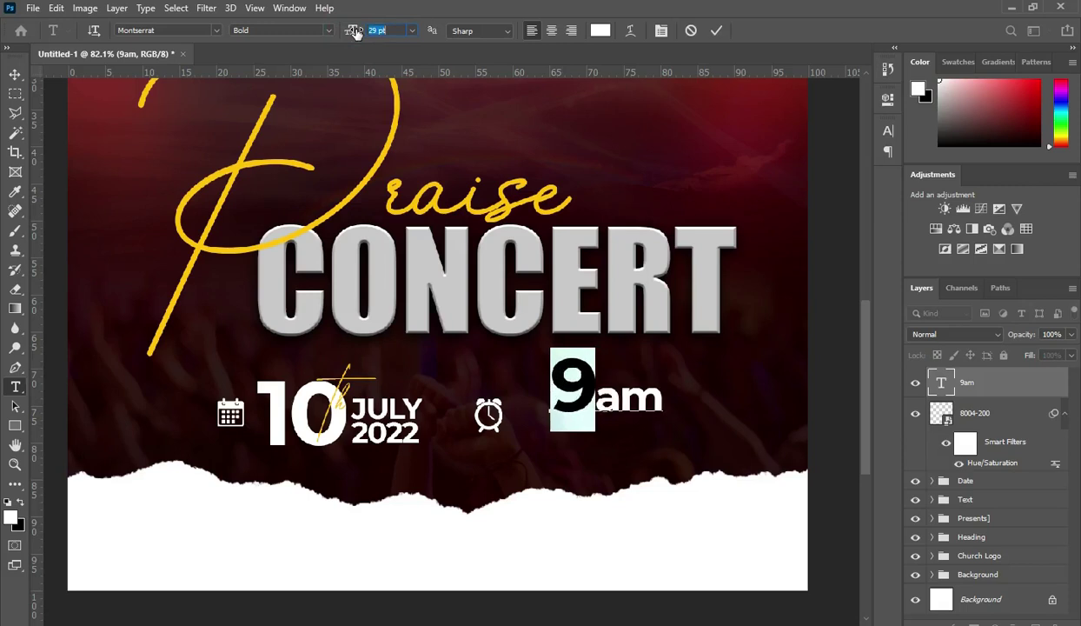
left_click(716, 32)
left_click_drag(587, 388, 555, 415)
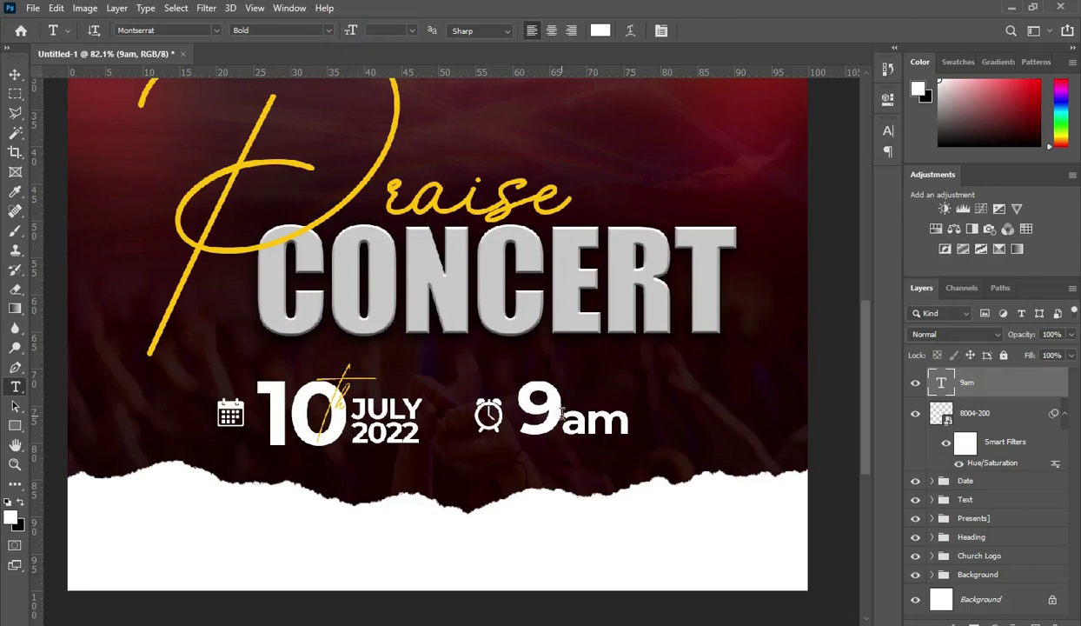
Scale the "9am" text up to about 109%.
left_click(15, 74)
left_click_drag(629, 407, 639, 374)
left_click(744, 31)
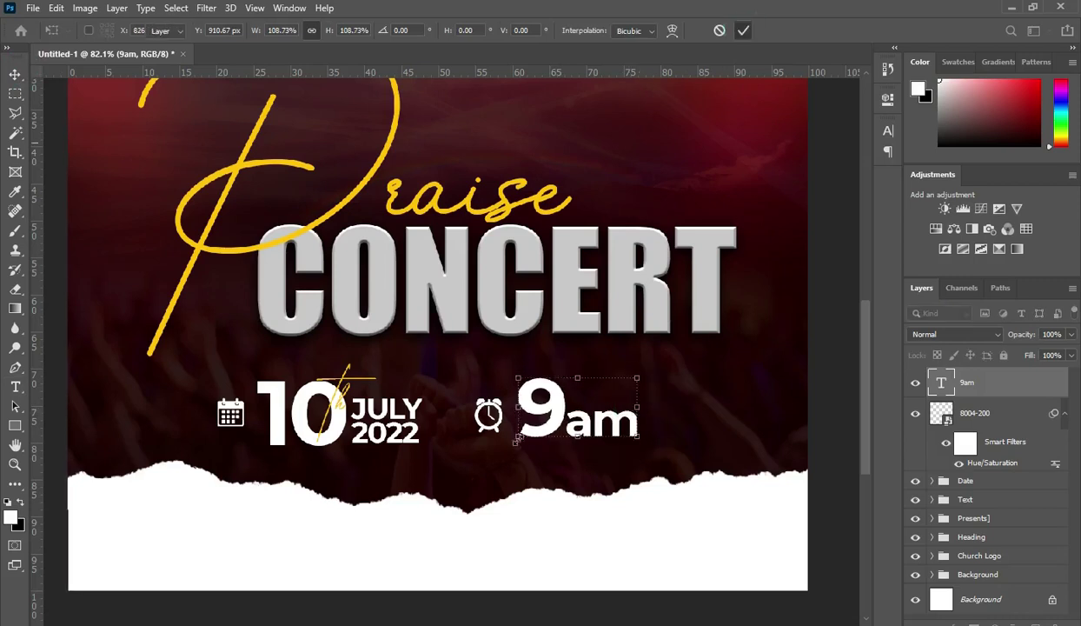
Group the "9am" text and clock icon layers and name the group "Time".
scroll(514, 405, "down", 1, "alt")
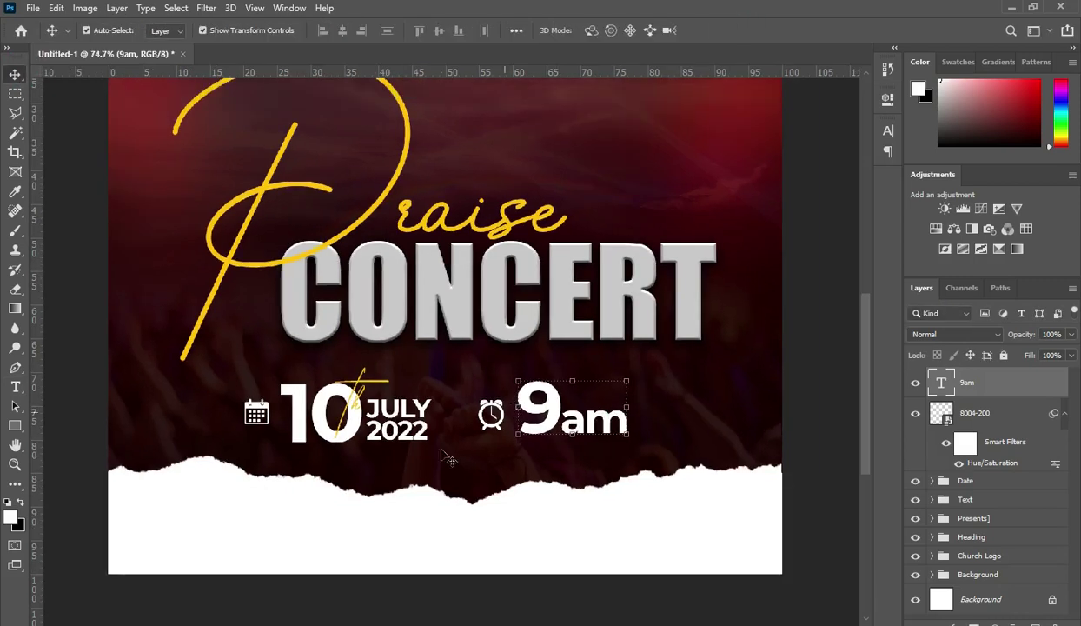
left_click(1064, 413)
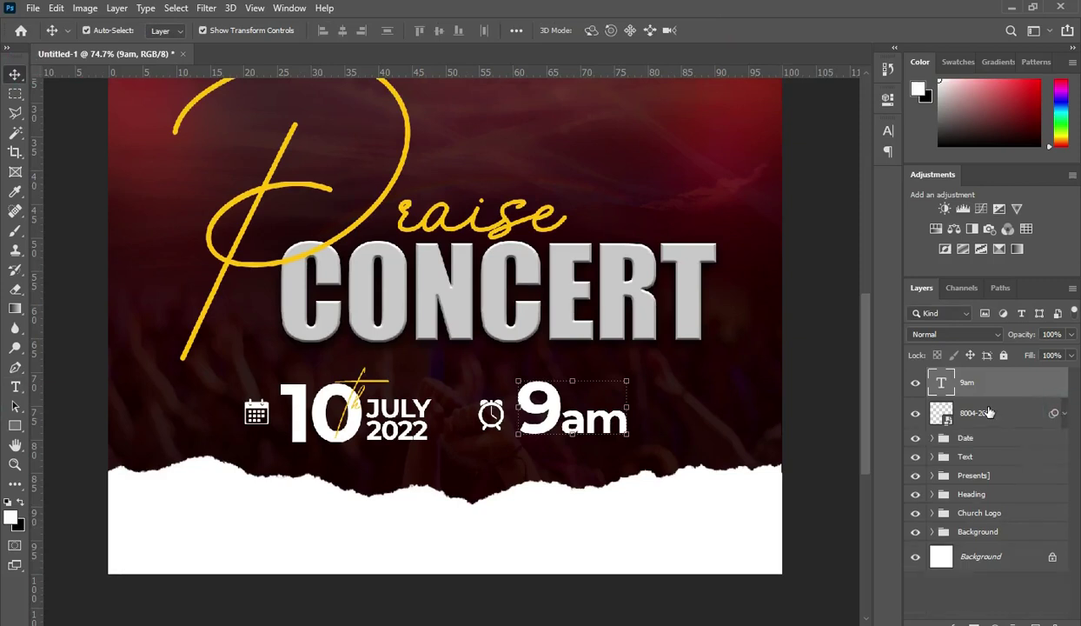
left_click(986, 412, "shift")
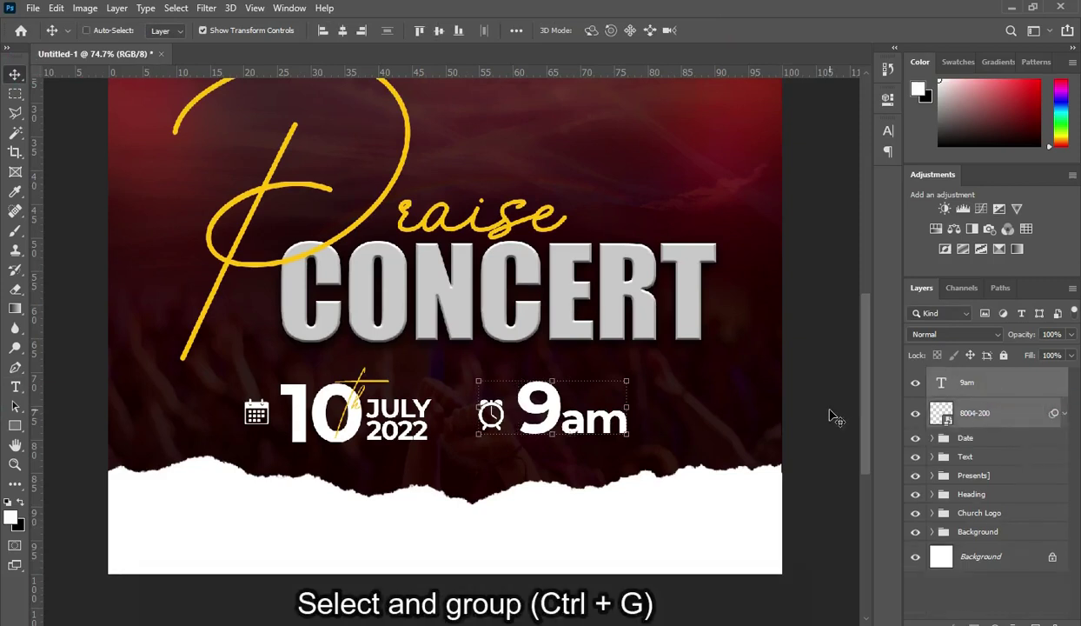
key("ctrl+g")
double_click(968, 376)
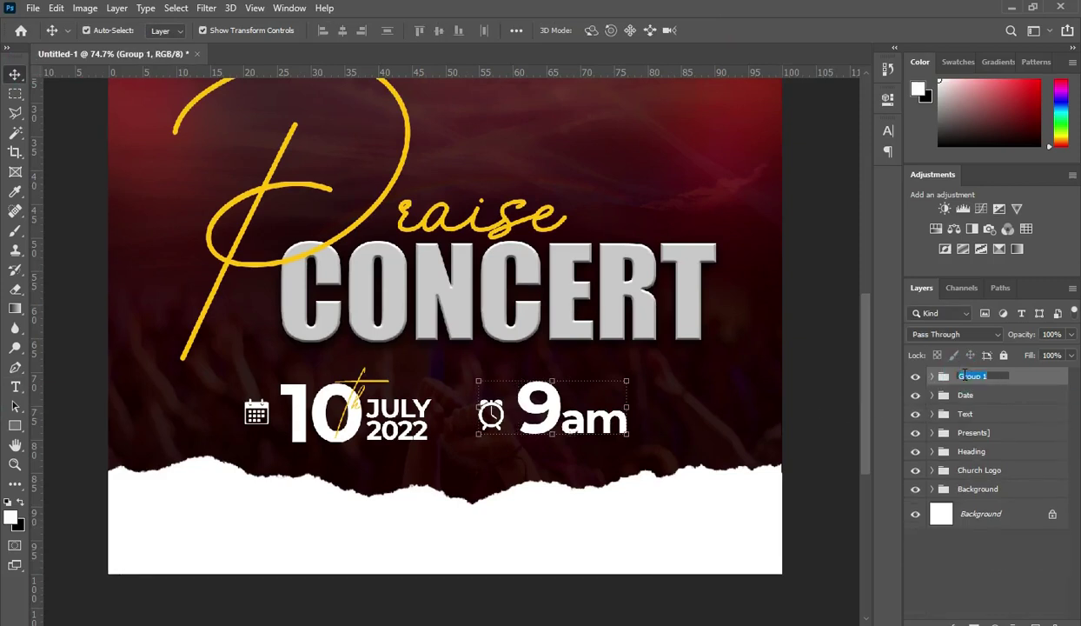
type("Time")
key("Return")
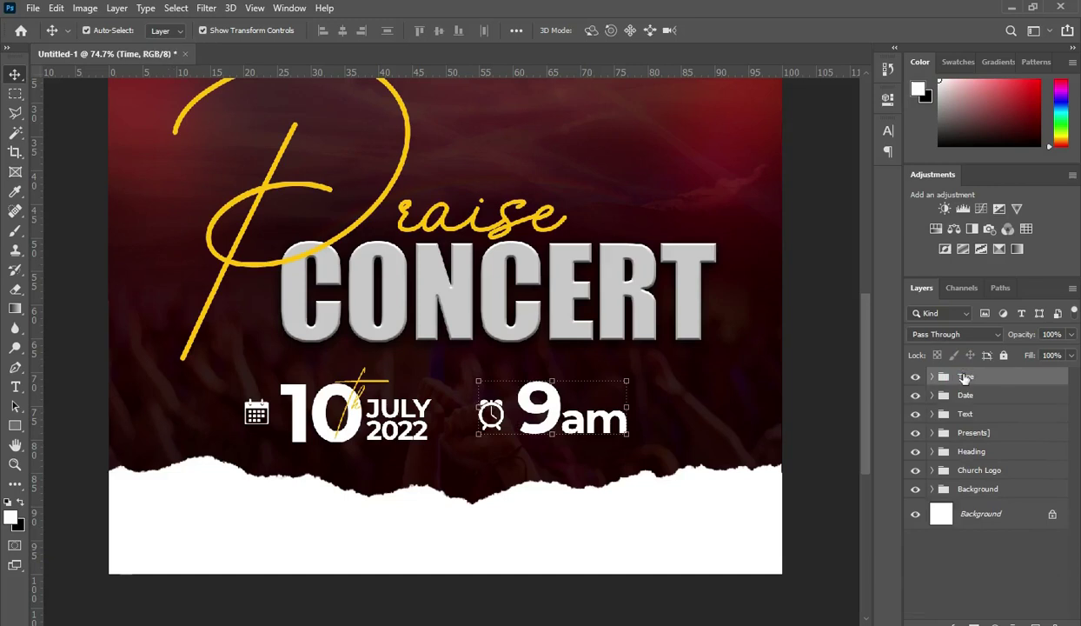
Nudge the Time group down slightly to line it up with the date.
scroll(714, 386, "down", 2)
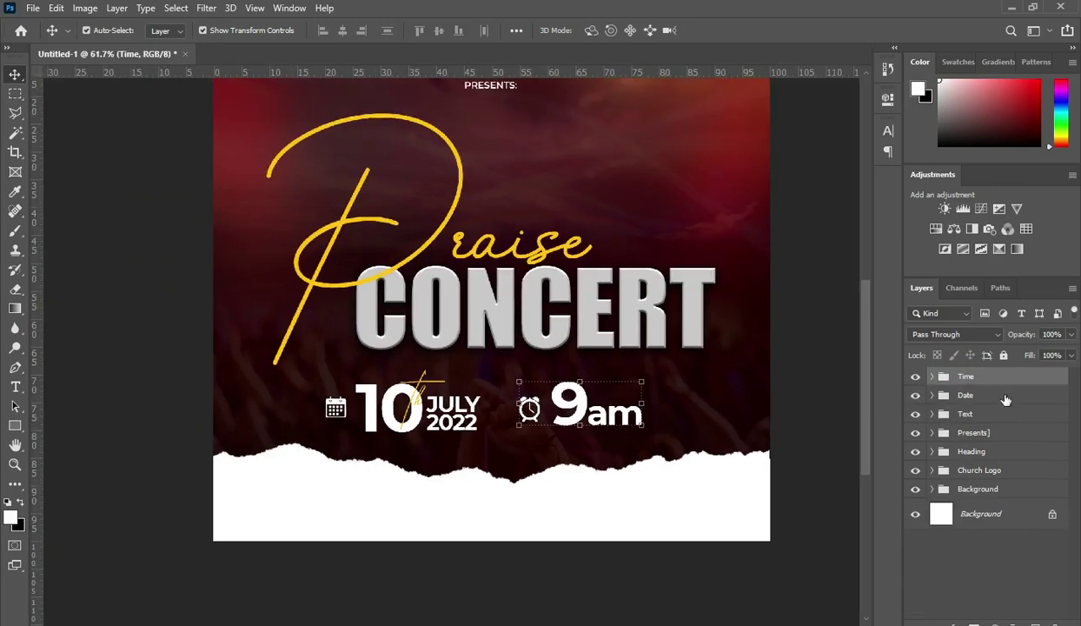
left_click(998, 393)
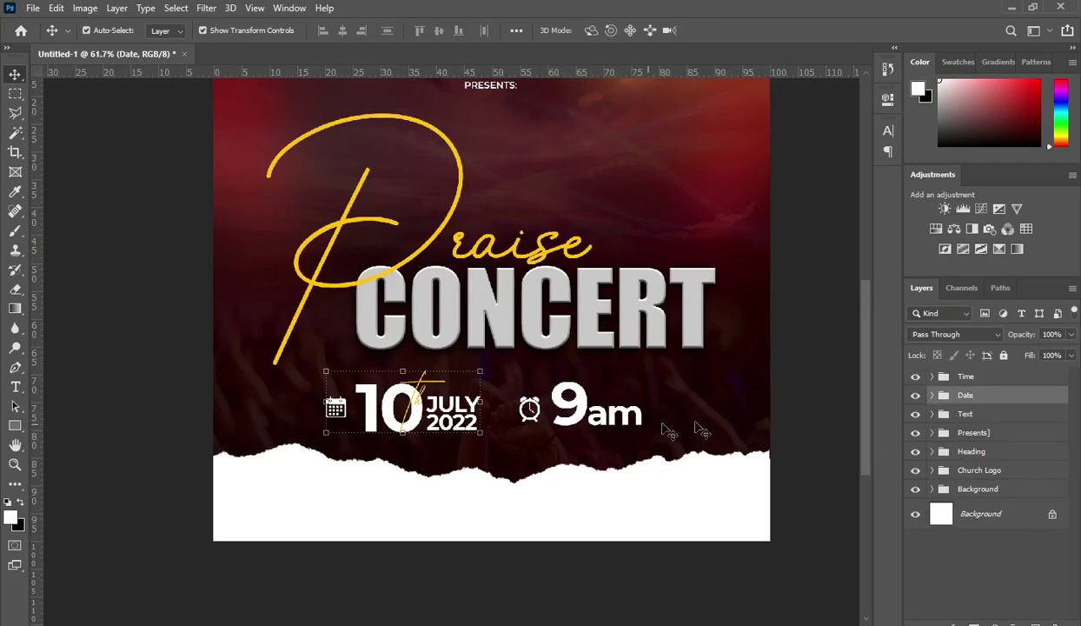
left_click(968, 377)
key("Down")
key("Down")
key("Down")
key("Down")
key("Down")
key("Down")
key("Down")
key("Down")
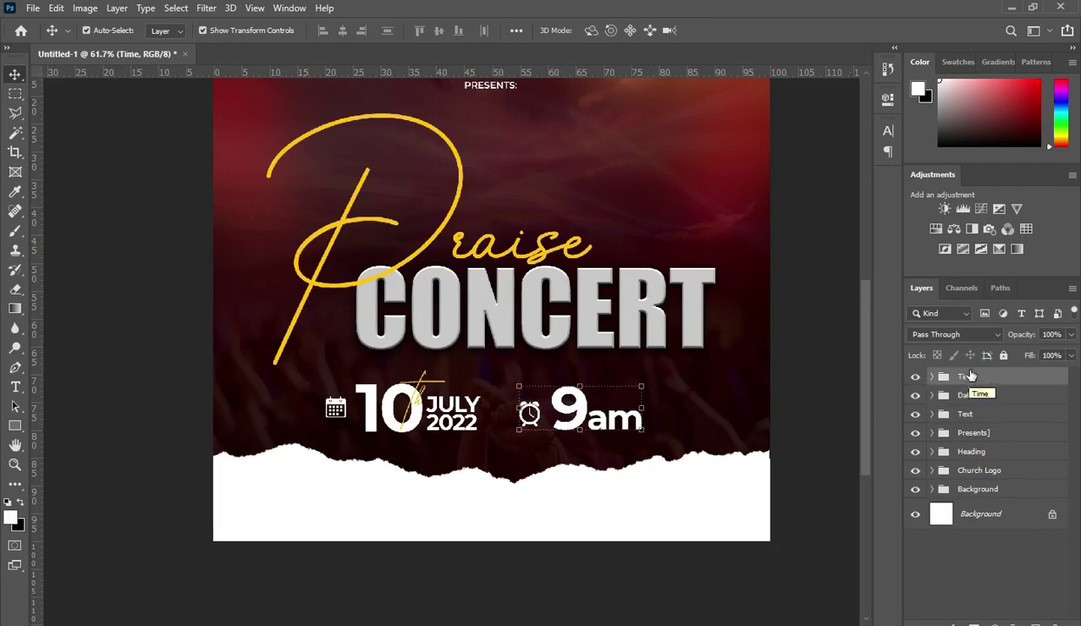
Scale the Date and Time groups together to about 107% and center them beneath "CONCERT".
left_click(968, 396, "shift")
key("ctrl+t")
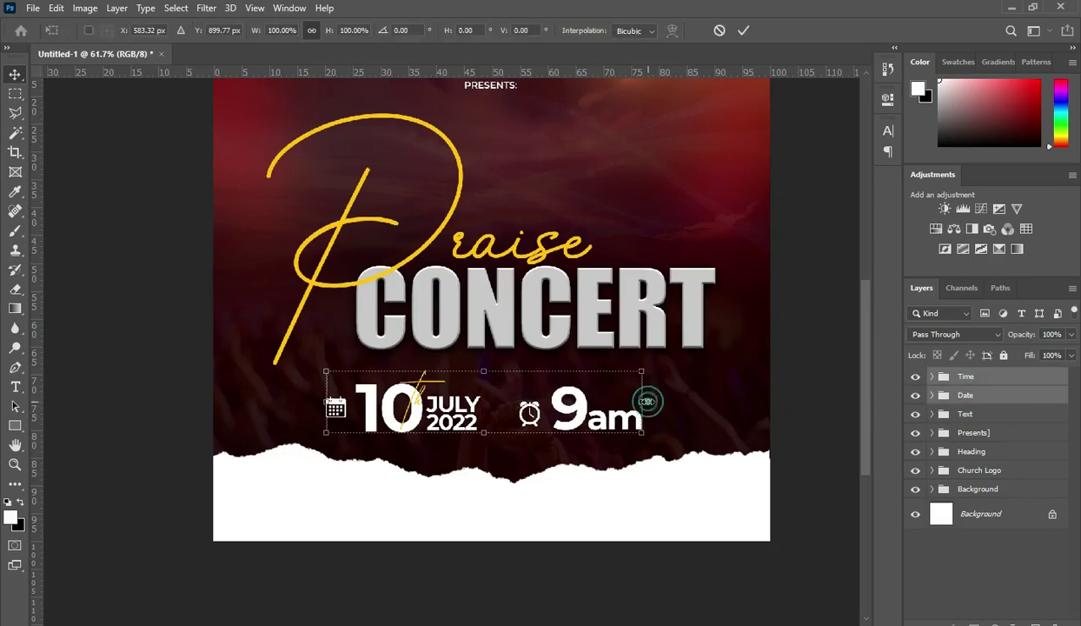
left_click_drag(578, 414, 611, 408)
left_click_drag(680, 396, 696, 396)
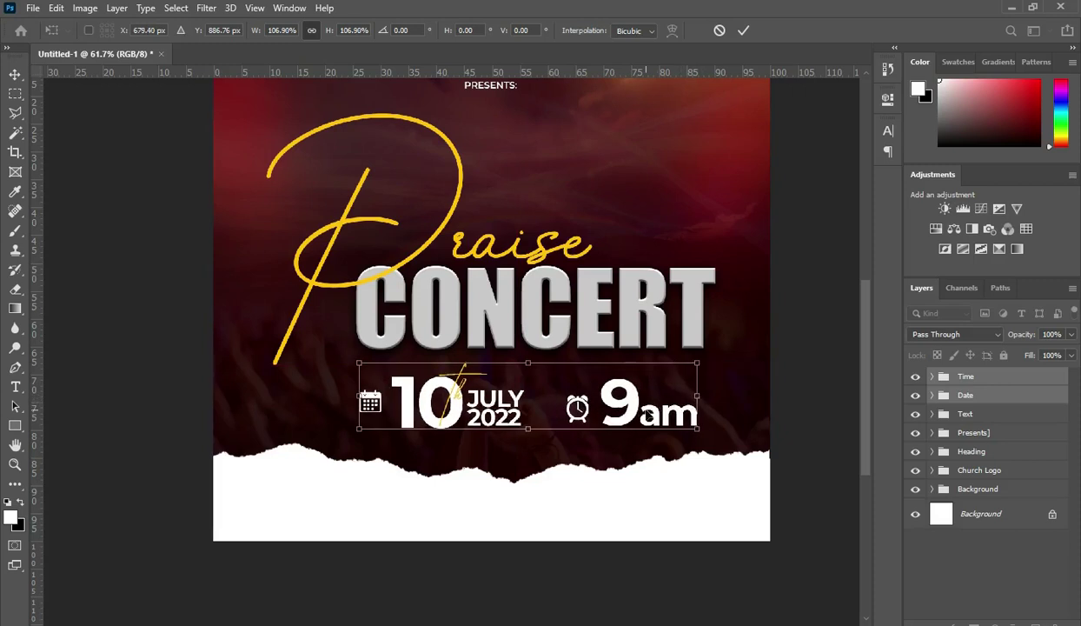
left_click(743, 32)
key("ctrl+0")
left_click(735, 401)
scroll(588, 414, "down", 1)
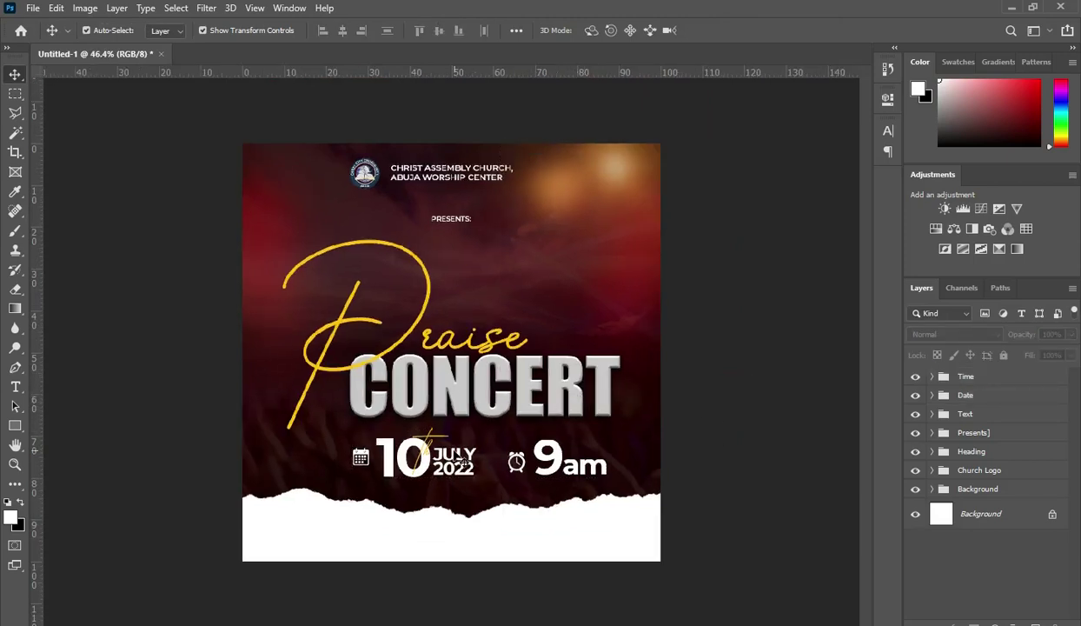
Move the Date and Time groups together so they are horizontally centered on the flyer.
scroll(469, 417, "up", 2)
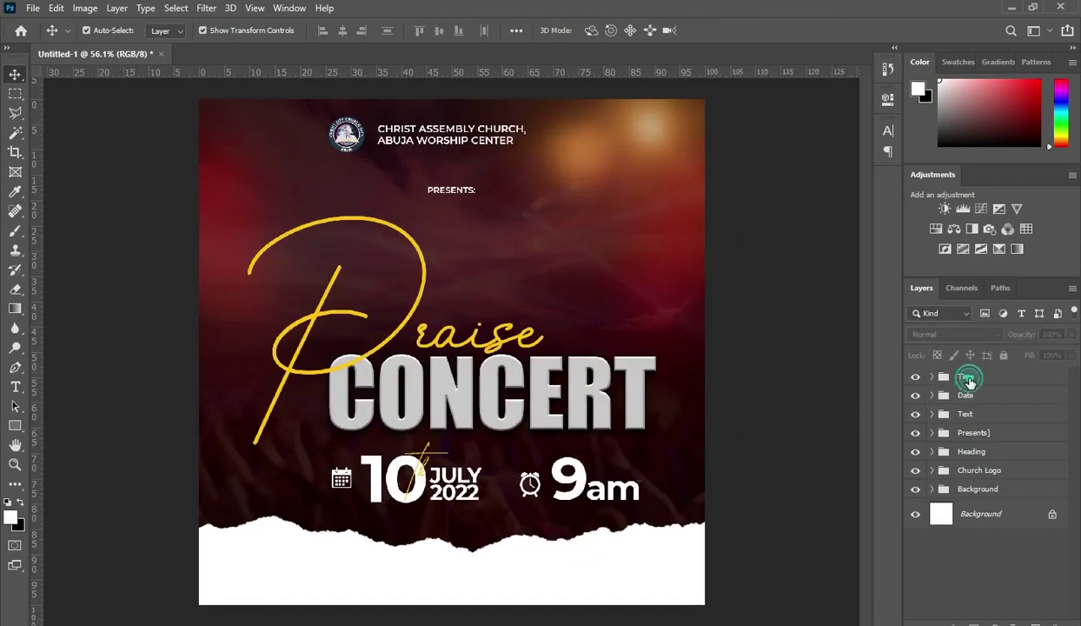
left_click(968, 380)
left_click(965, 395, "shift")
key("ctrl+t")
left_click_drag(466, 483, 432, 483)
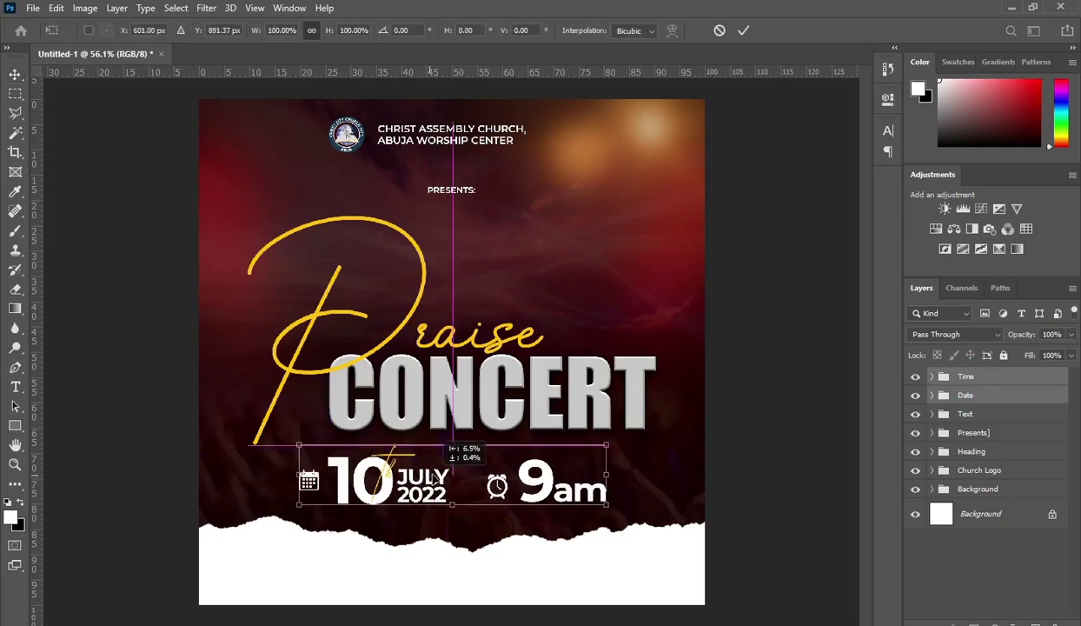
left_click_drag(434, 480, 433, 479)
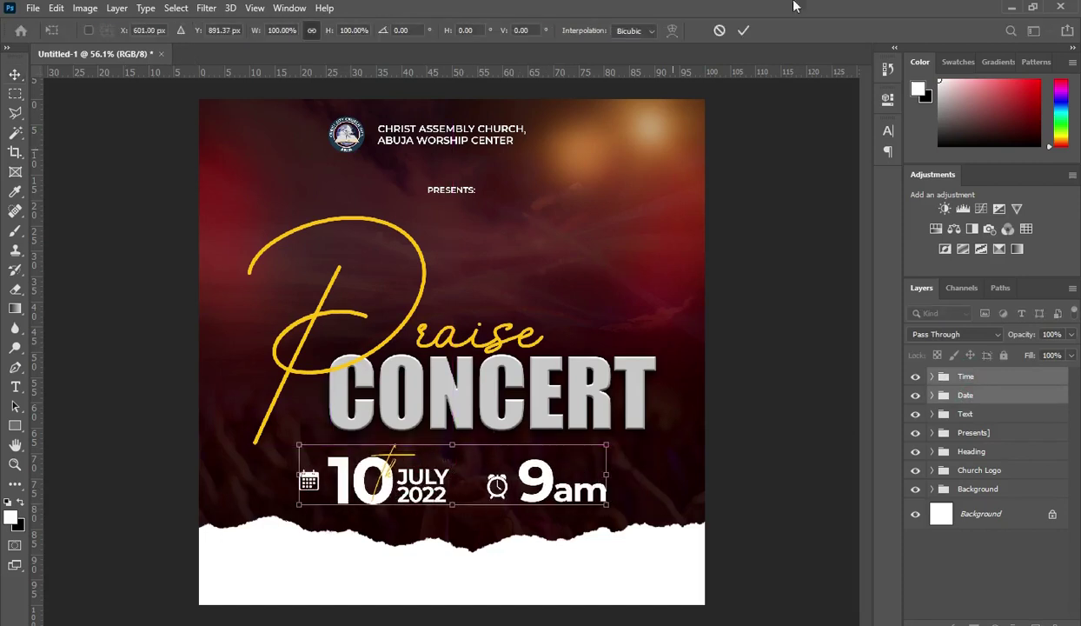
left_click(743, 30)
scroll(690, 224, "down", 2)
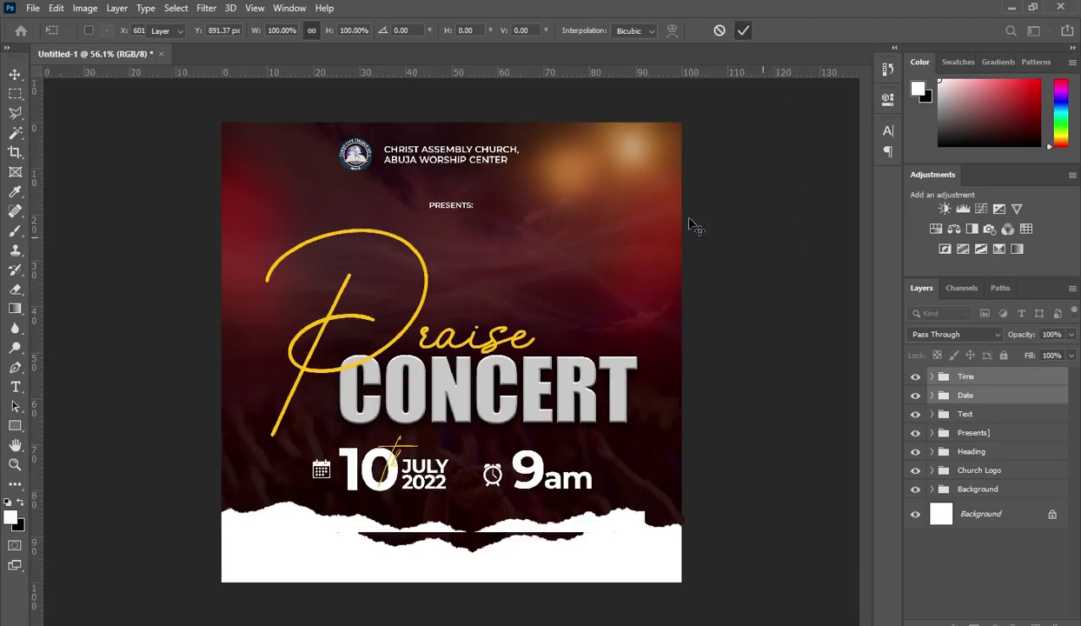
left_click(520, 464)
scroll(519, 464, "up", 2)
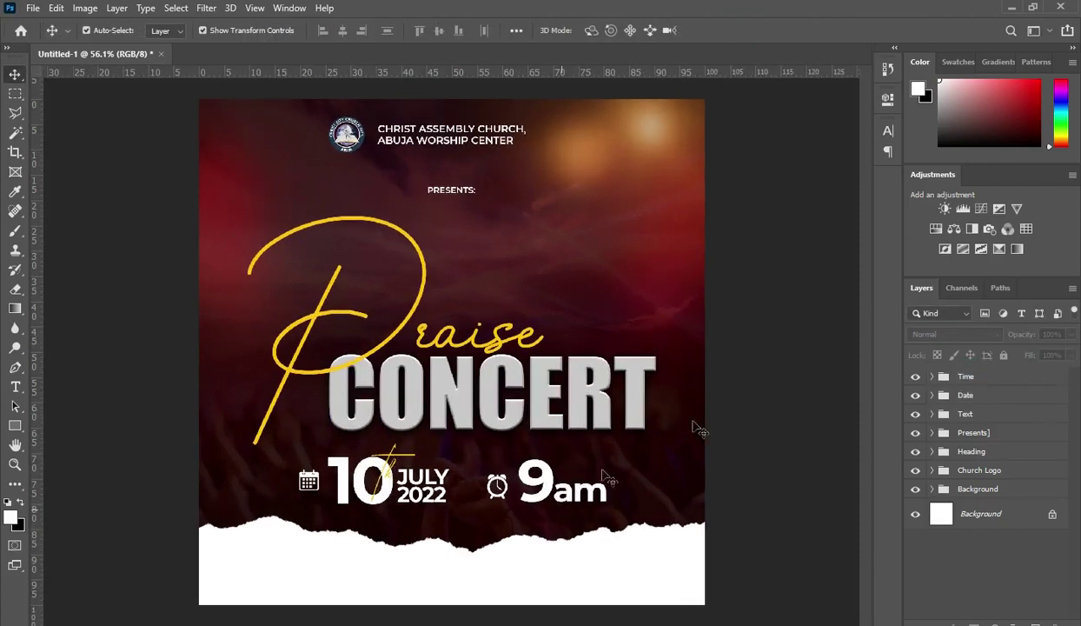
Place the google-location-icon-16 image from the Praise Concert folder on the white torn-paper strip, scaled to 0.81%.
scroll(422, 597, "up", 3)
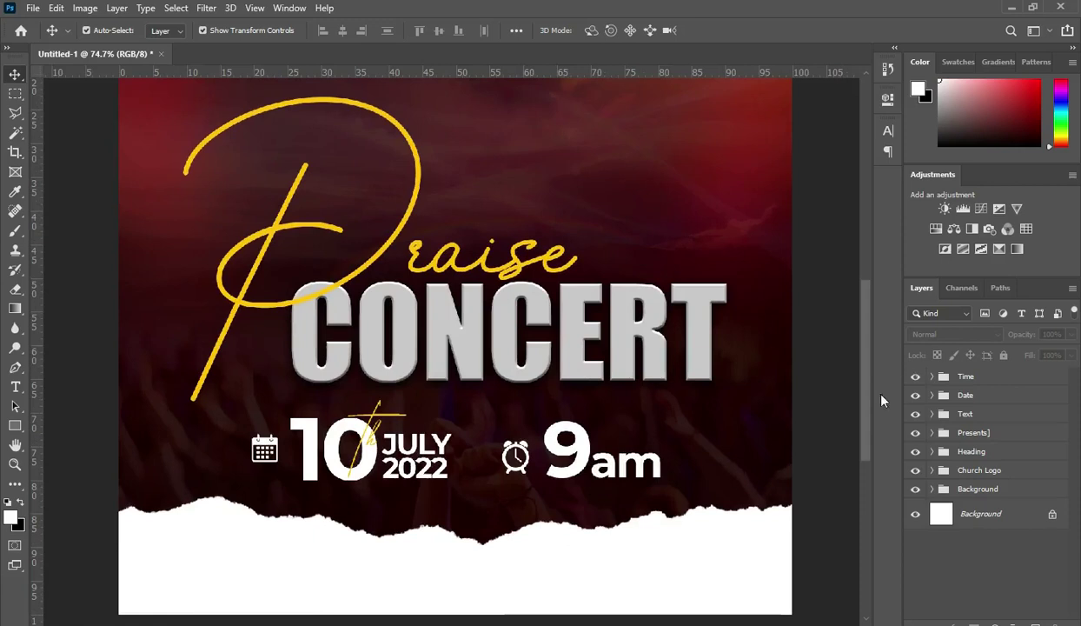
left_click_drag(865, 406, 865, 449)
key("alt+Tab")
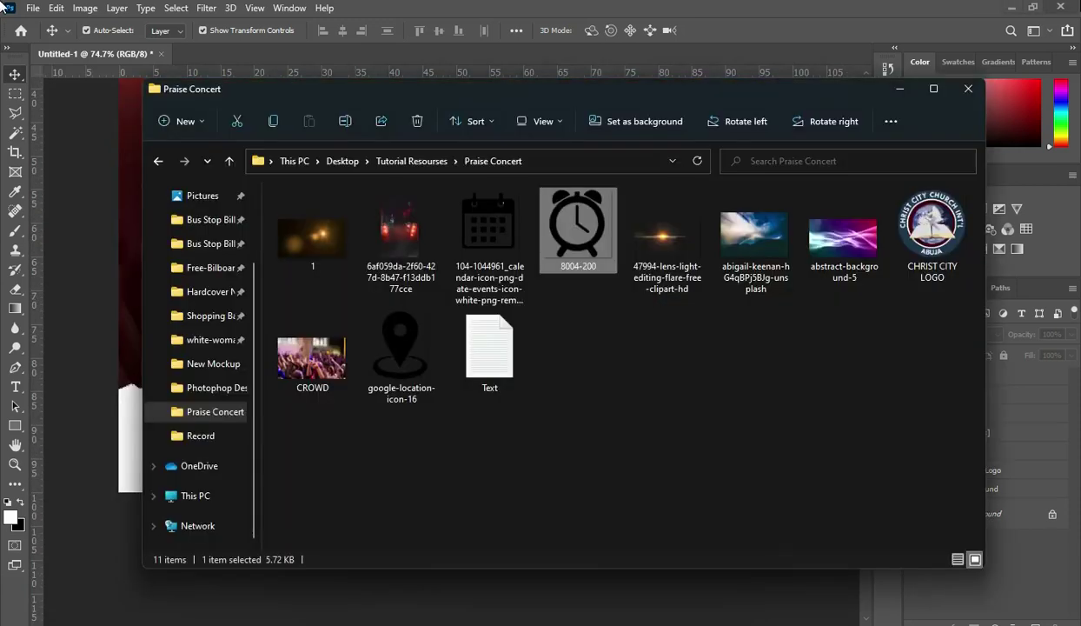
left_click_drag(401, 348, 430, 287)
left_click_drag(729, 285, 269, 442)
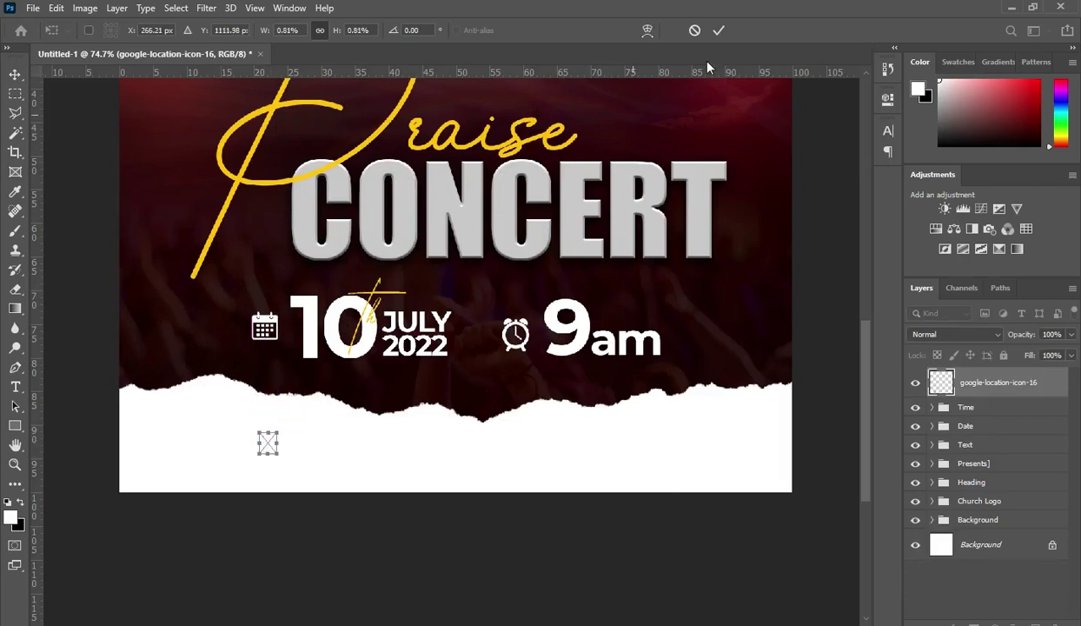
left_click(717, 31)
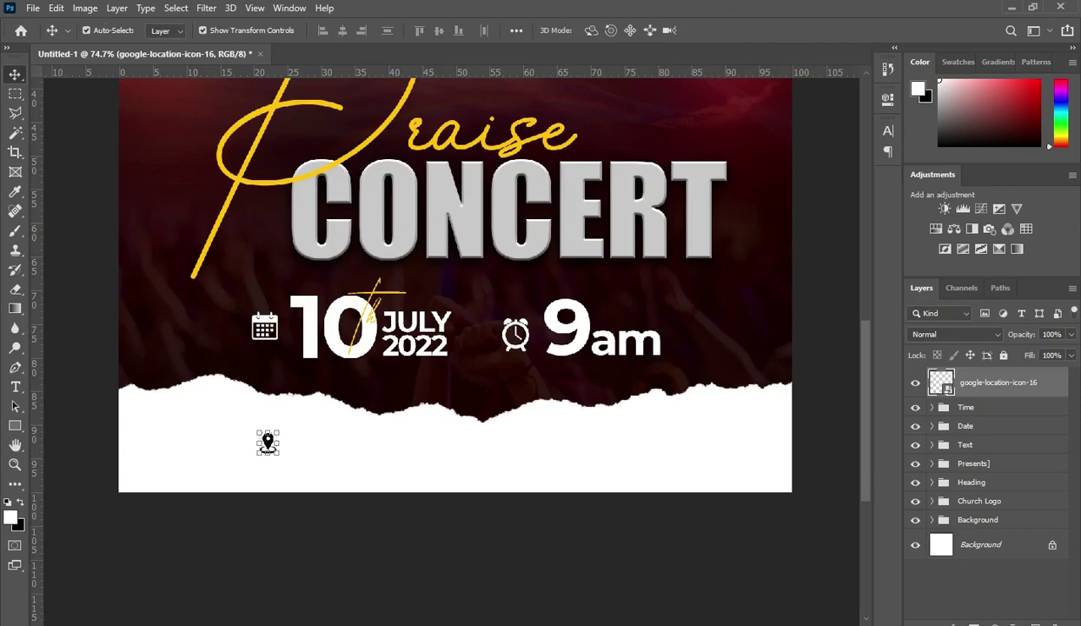
Copy the two-line venue address from the Notepad notes and paste it as a text layer beside the location icon.
key("alt+Tab")
left_click_drag(80, 474, 280, 495)
key("ctrl+c")
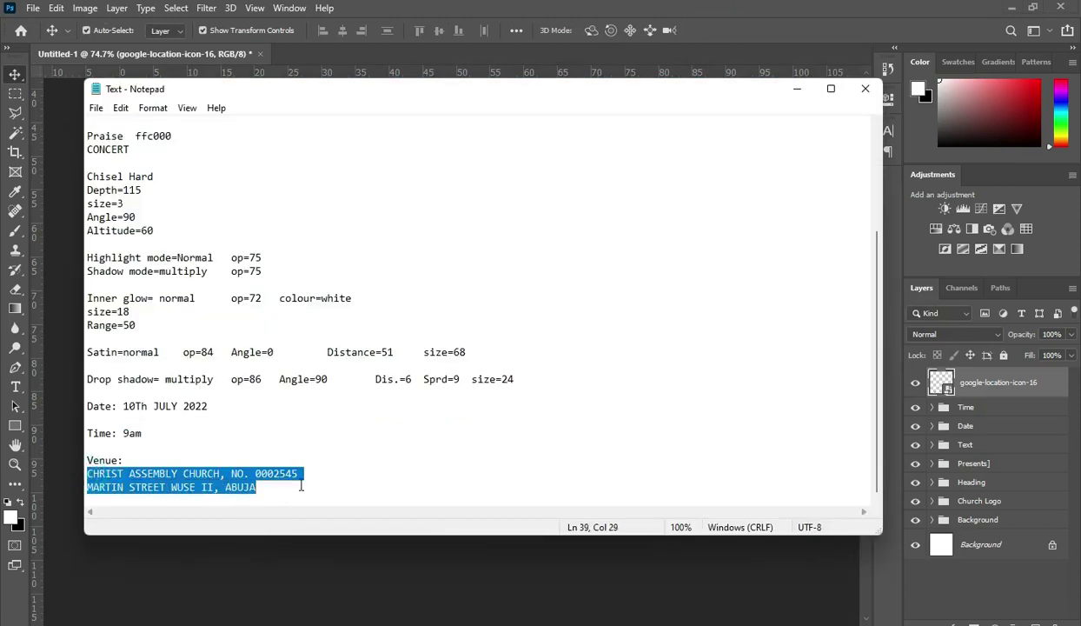
left_click(799, 90)
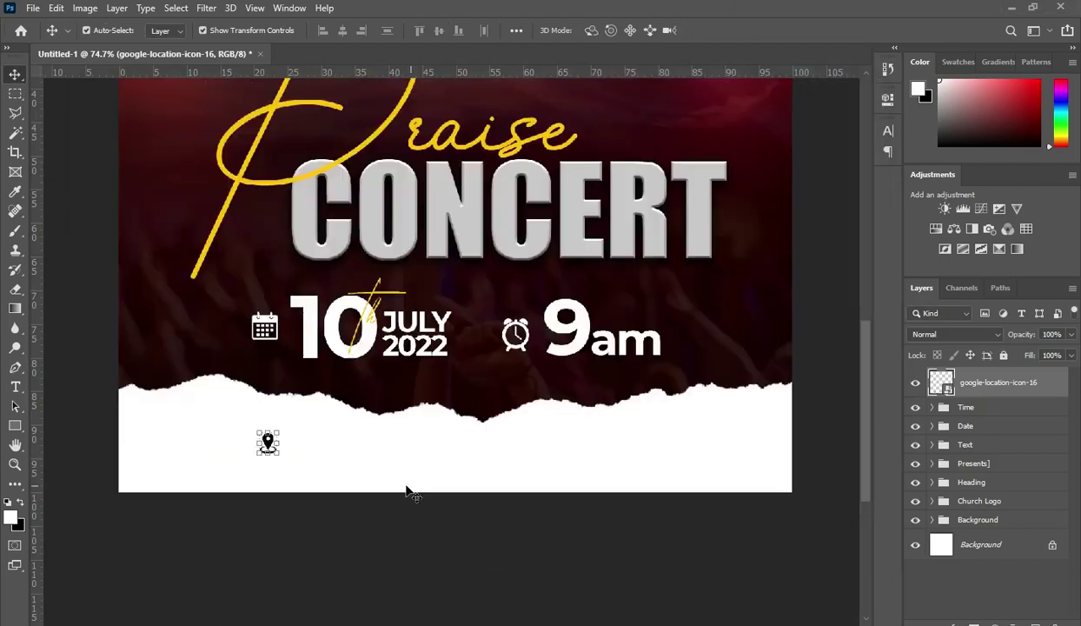
key("t")
left_click(309, 441)
key("ctrl+v")
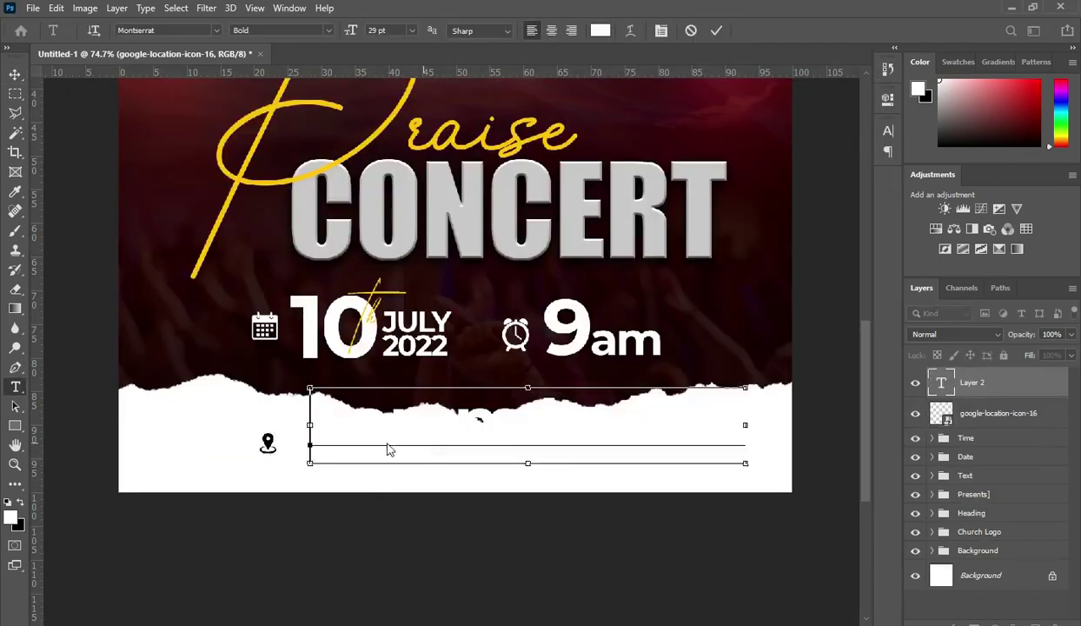
left_click(715, 31)
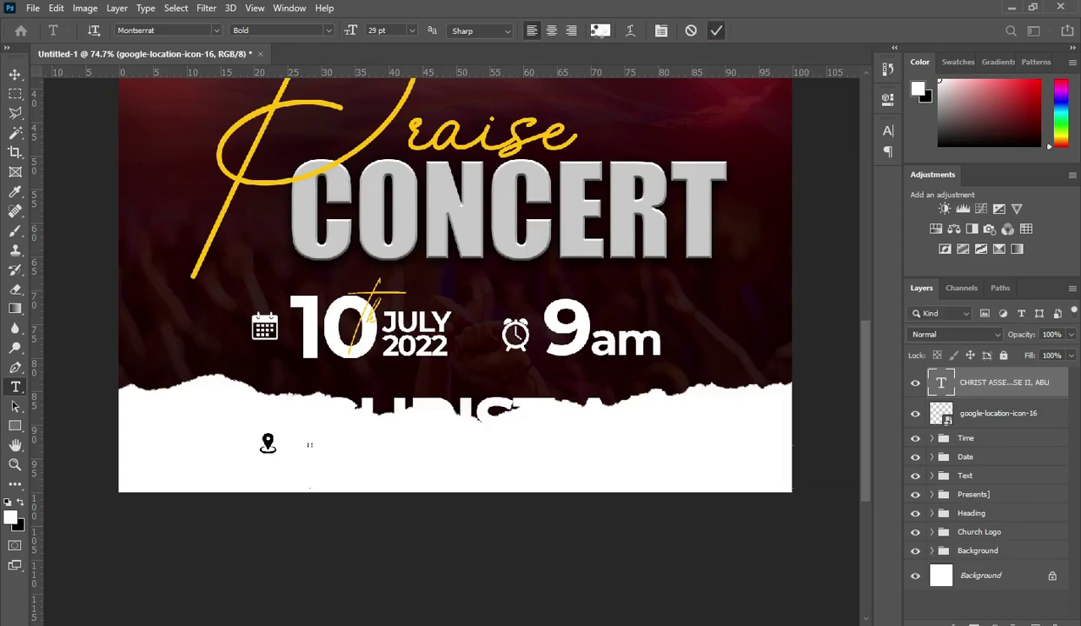
Change the venue address text color to black (000000).
left_click(600, 31)
left_click_drag(603, 386, 569, 439)
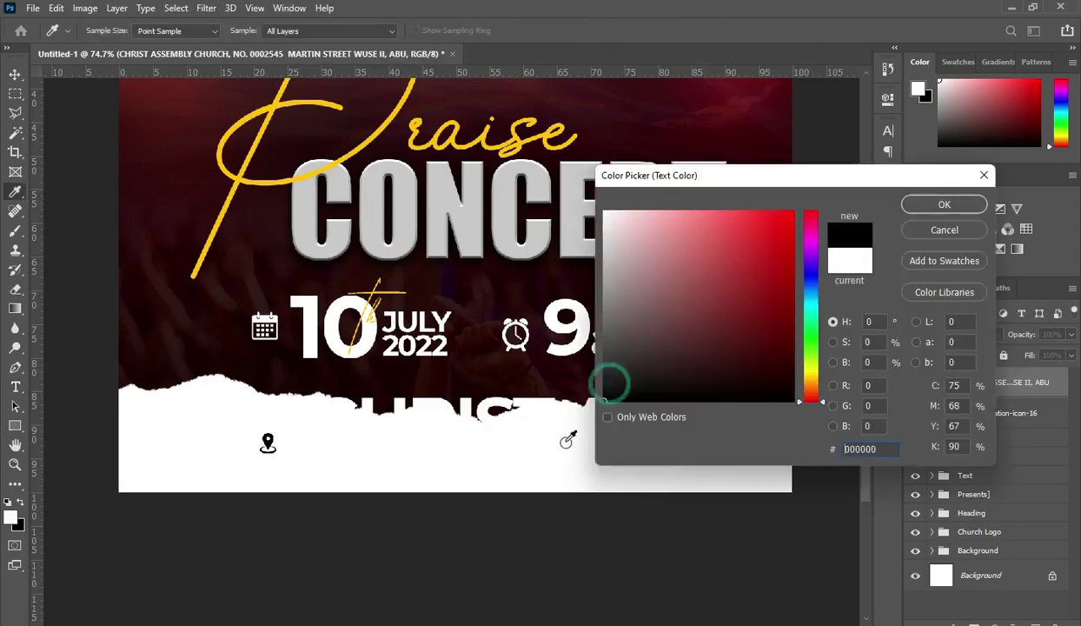
left_click(941, 206)
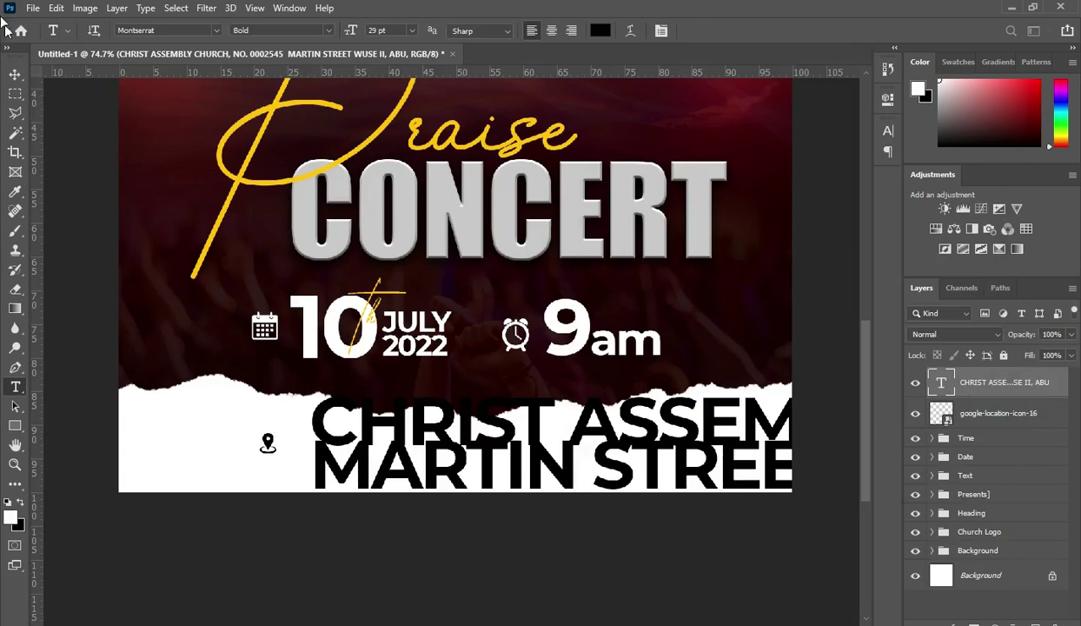
Scale the venue address down to about 23.8% and position it beside the location icon on the white strip.
left_click(15, 73)
key("ctrl+minus")
key("ctrl+minus")
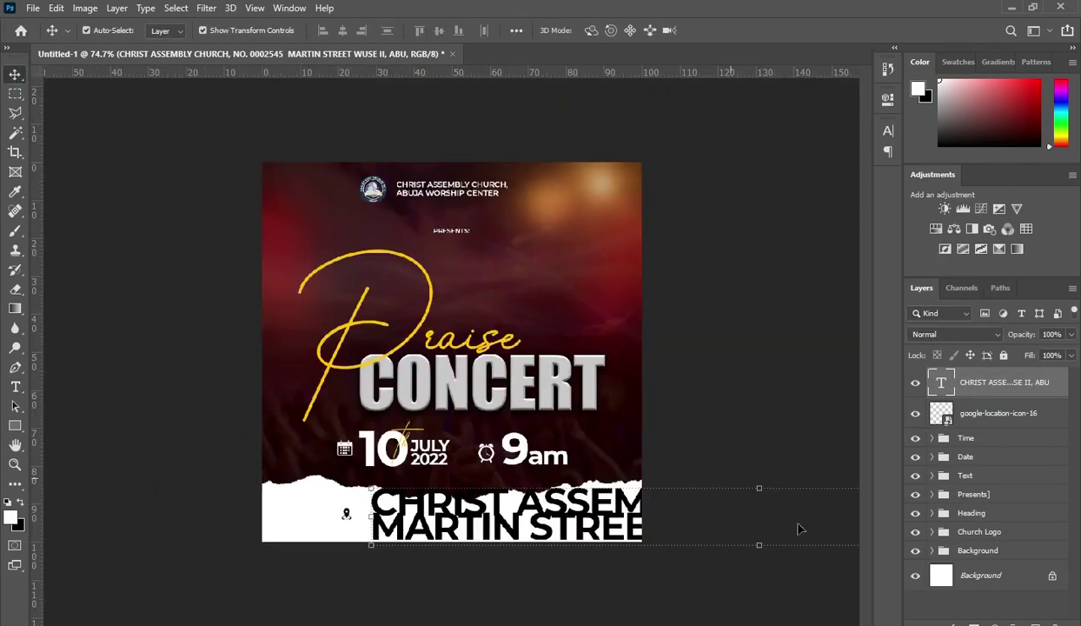
left_click_drag(759, 489, 757, 515)
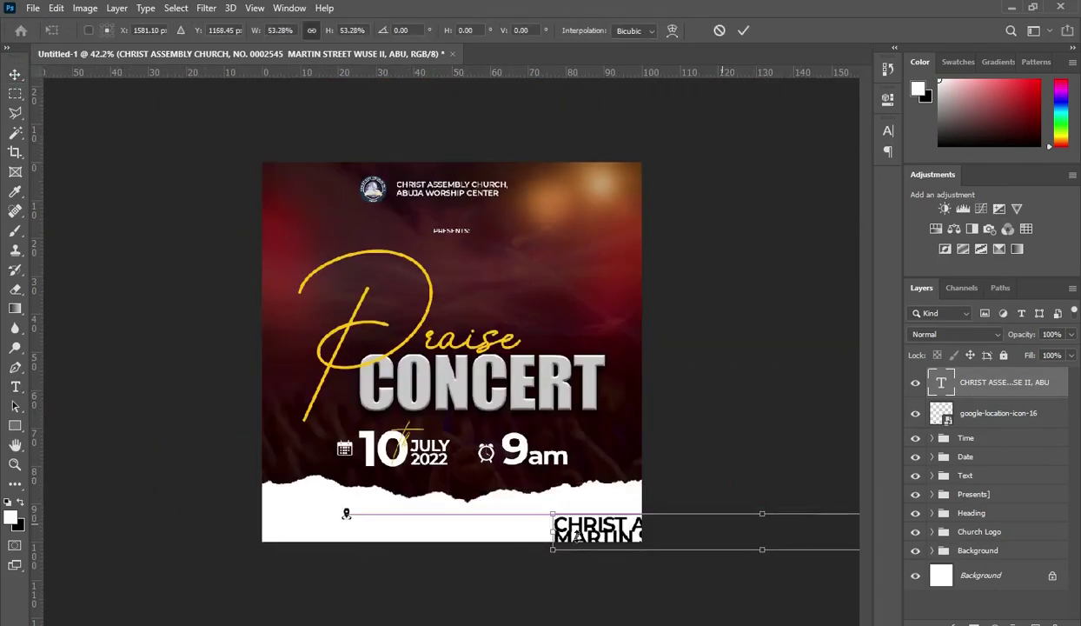
left_click_drag(574, 532, 403, 515)
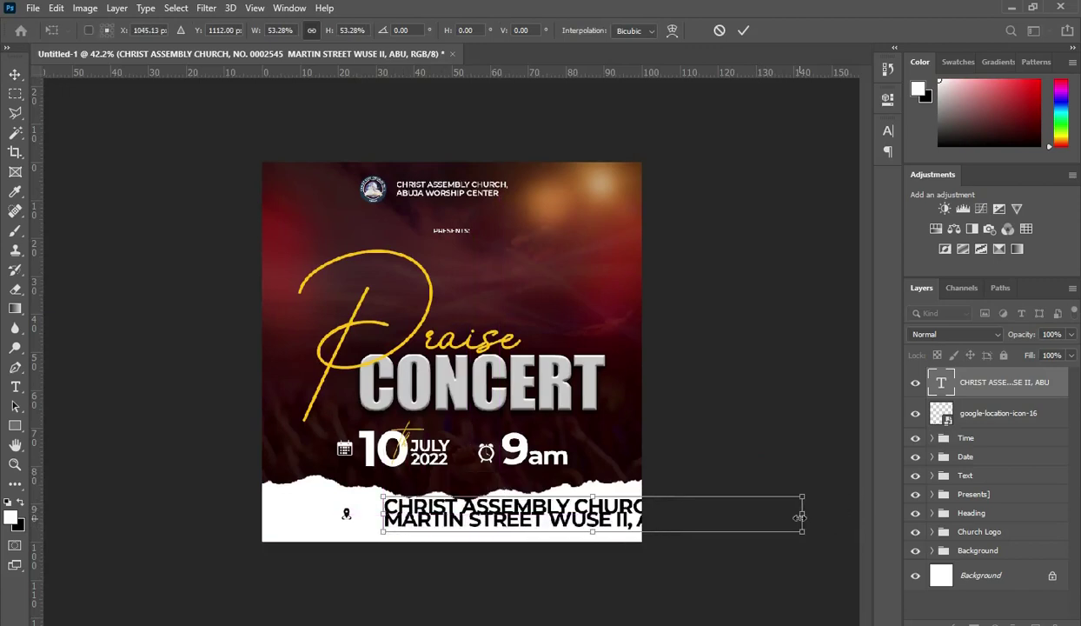
left_click_drag(799, 513, 565, 508)
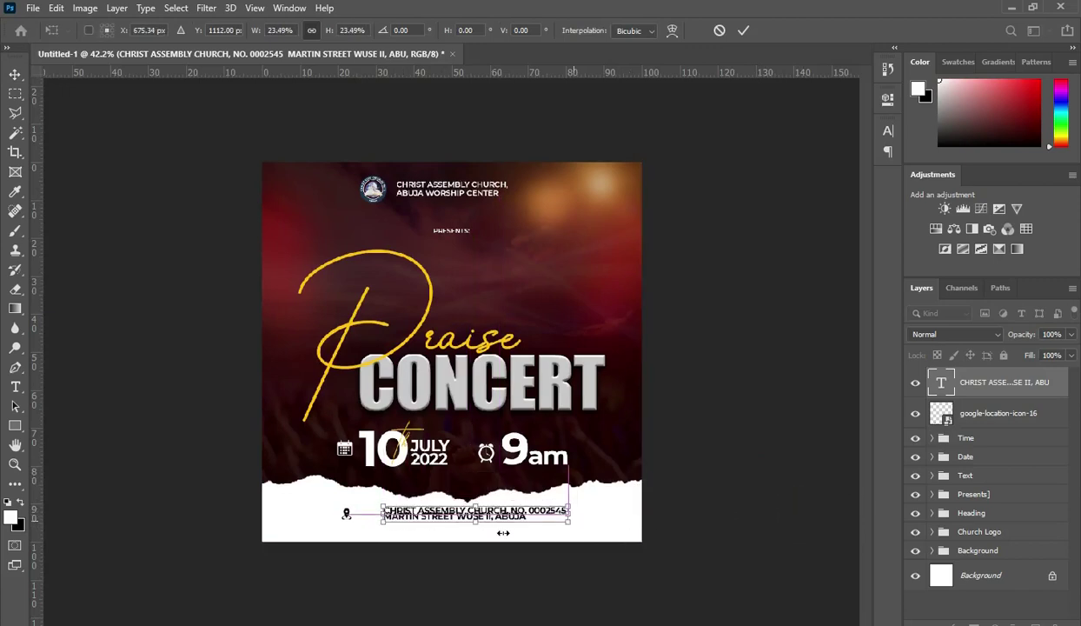
key("ctrl+plus")
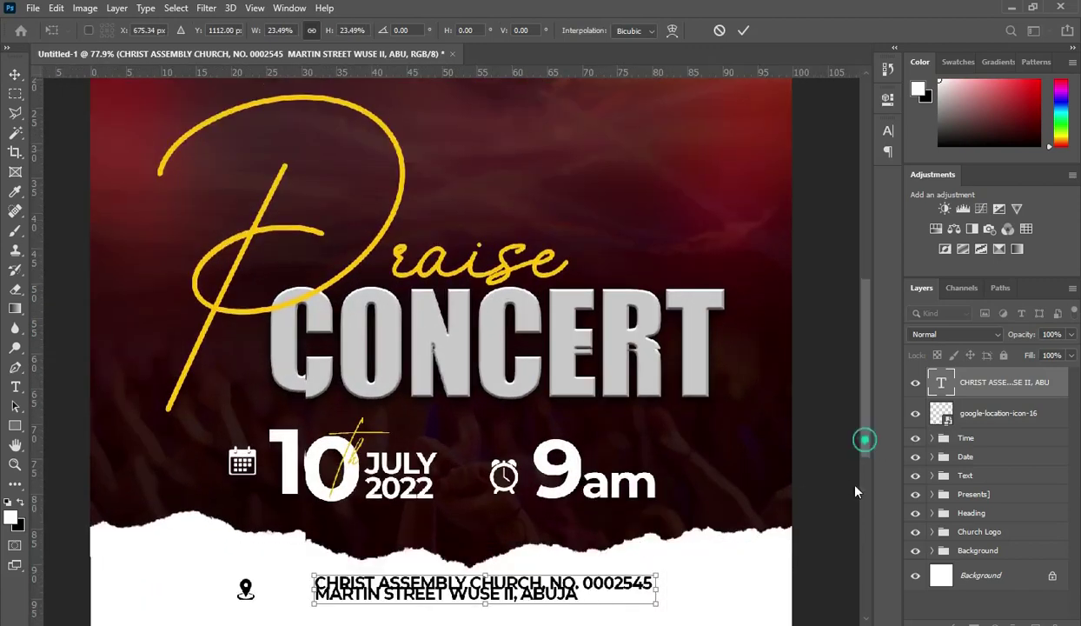
scroll(830, 475, "down", 3)
left_click_drag(545, 438, 506, 435)
left_click_drag(640, 442, 650, 442)
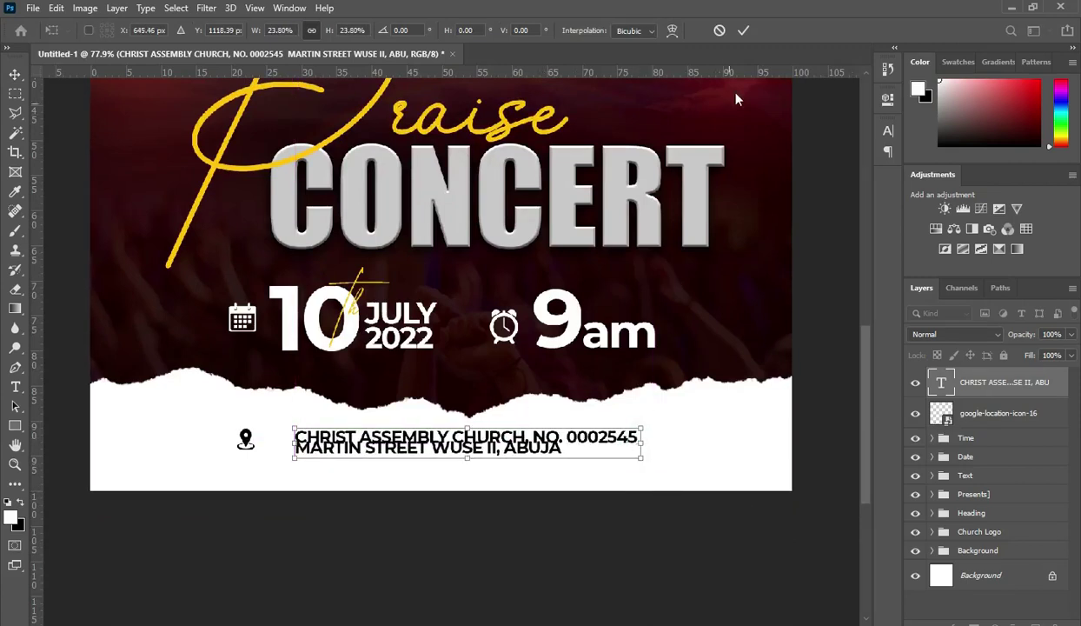
left_click(749, 31)
Set the venue address text's leading to 7 pt and its tracking to 0.
left_click(887, 130)
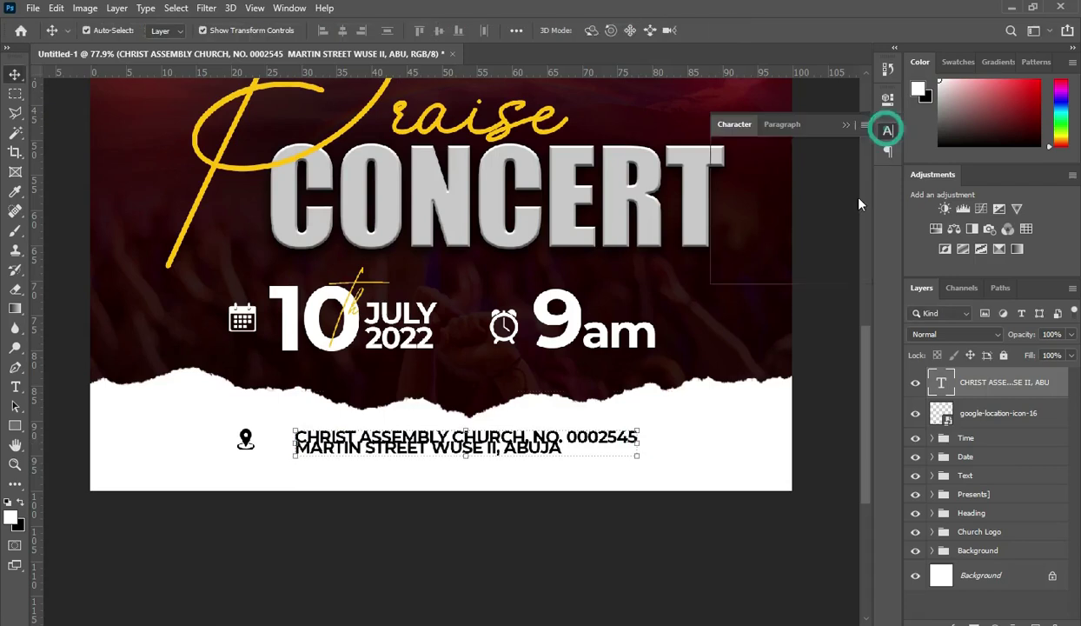
mouse_move(806, 186)
left_mouse_down()
mouse_move(782, 185)
mouse_move(801, 185)
mouse_move(808, 171)
left_mouse_up()
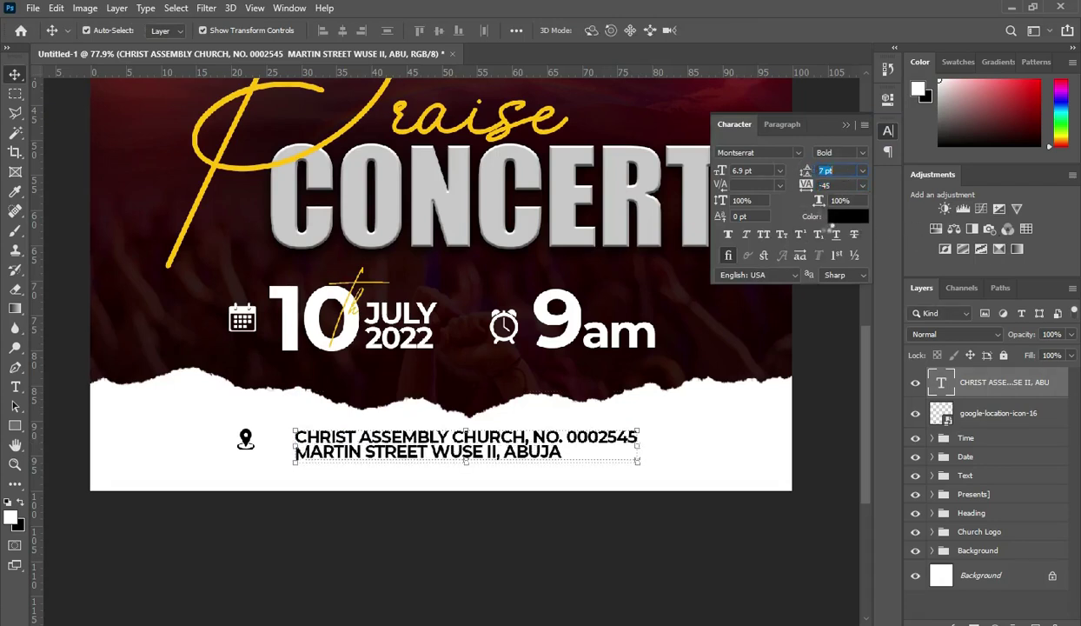
left_click_drag(805, 171, 807, 172)
left_click(807, 186)
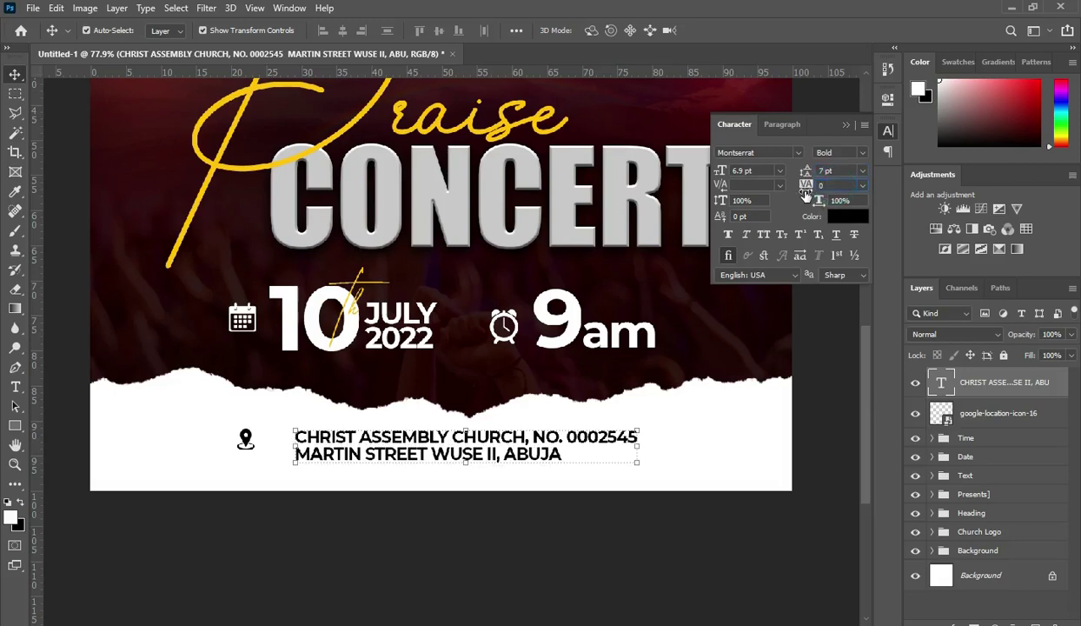
key("Return")
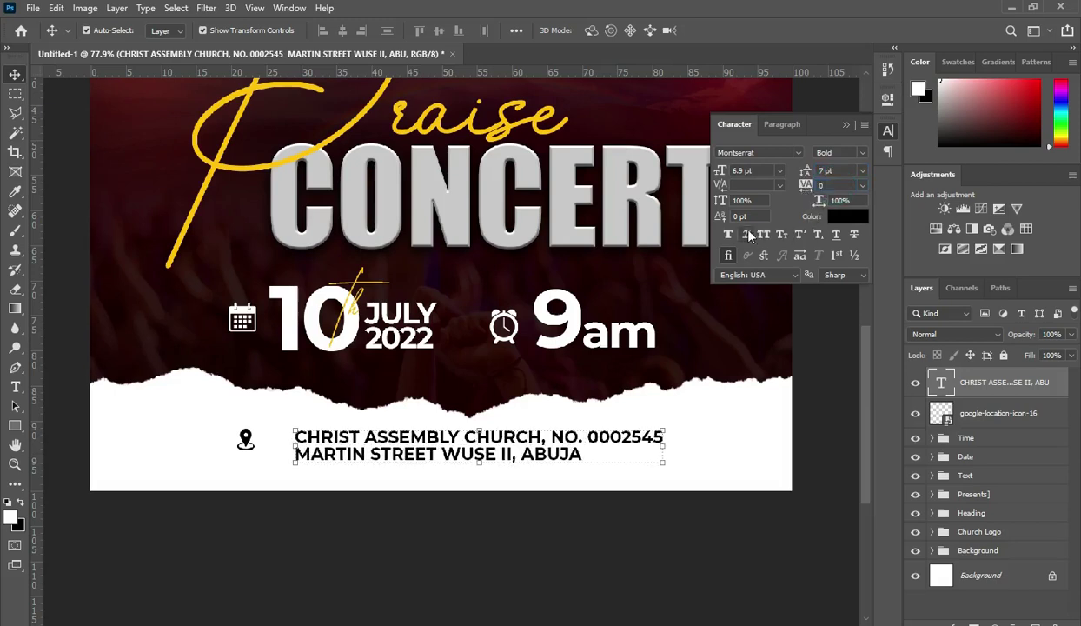
left_click(845, 126)
Scale the venue address down slightly and move the location icon closer to it.
left_click_drag(670, 442, 612, 445)
left_click(743, 30)
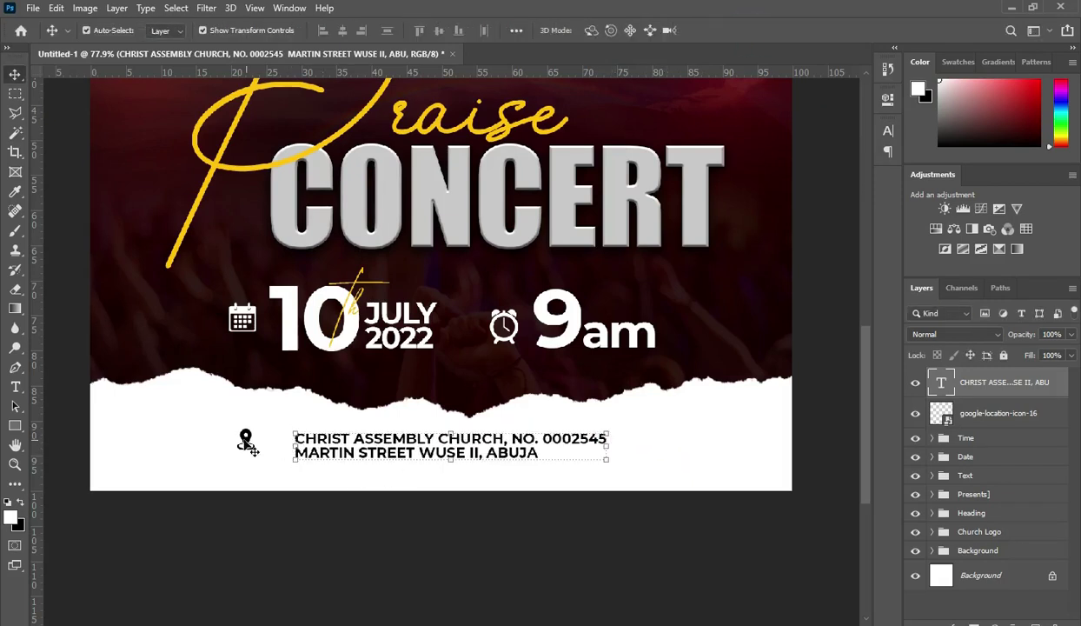
mouse_move(339, 442)
left_mouse_down()
mouse_move(321, 436)
mouse_move(344, 438)
left_mouse_up()
left_click_drag(250, 446, 282, 444)
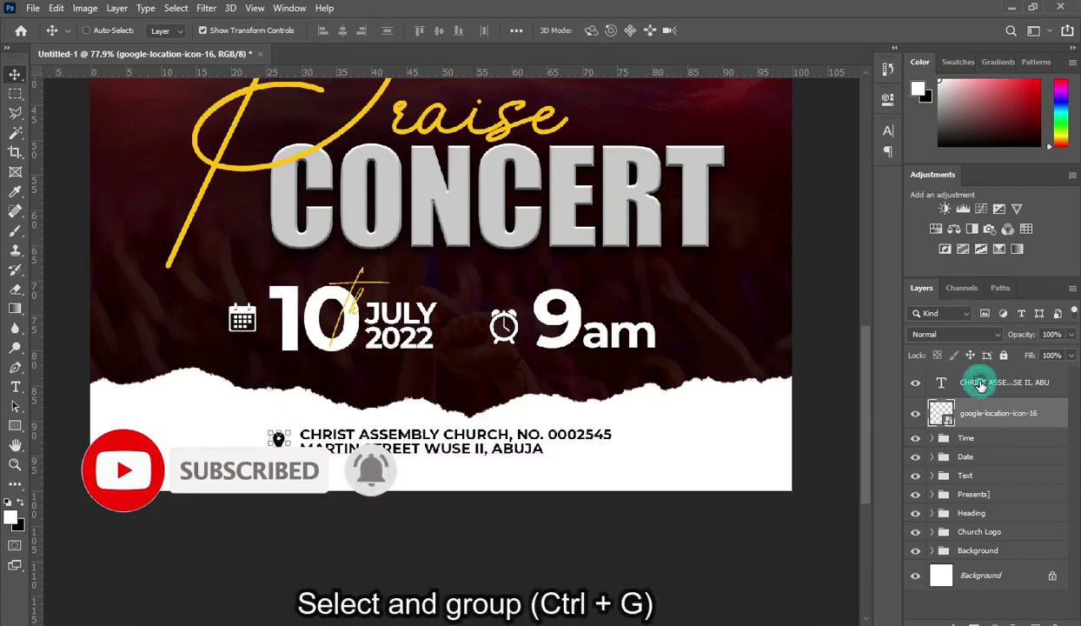
Group the venue address text and location icon layers and name the group "Location".
left_click(981, 384, "shift")
key("ctrl+g")
double_click(974, 376)
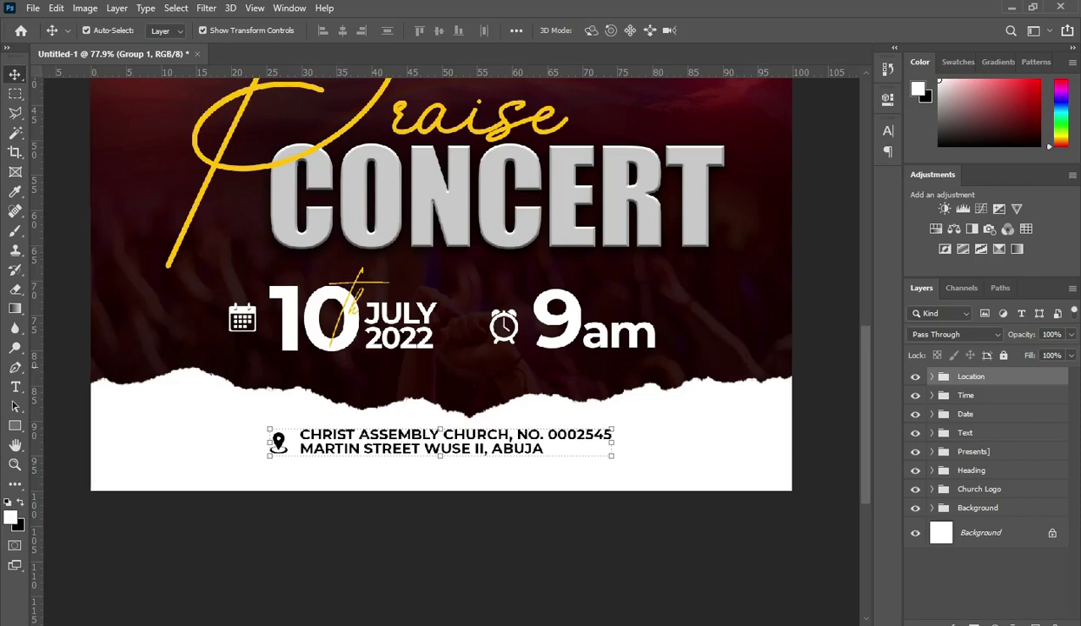
key("Return")
Align the Location group to the horizontal center of the canvas using a full-canvas selection, and clear the selection.
key("ctrl+a")
left_click(341, 29)
key("ctrl+d")
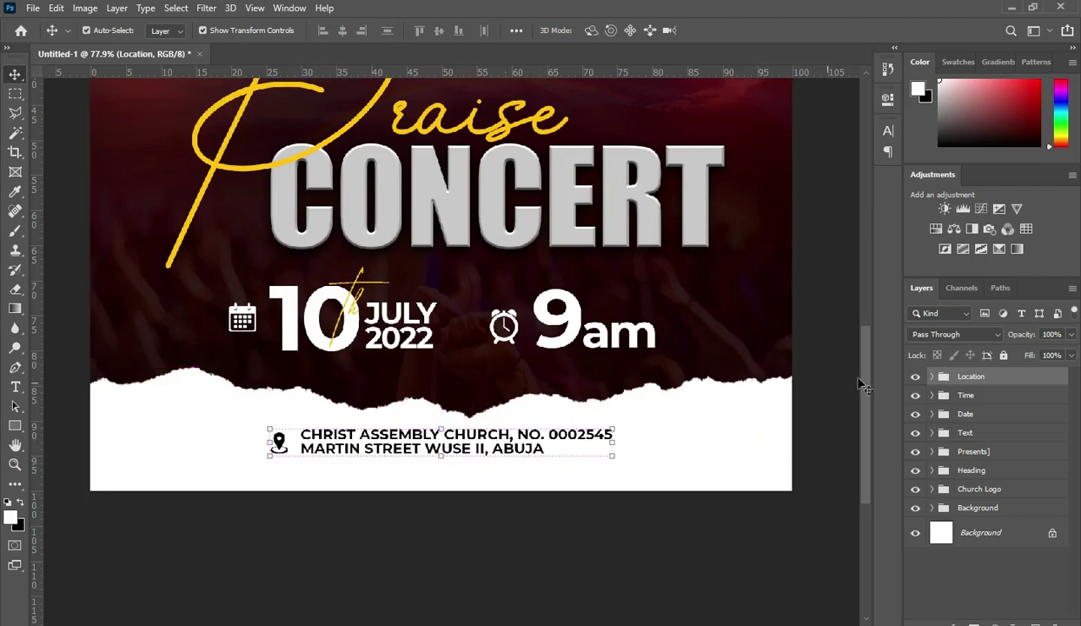
Nudge the Location group down toward the lower edge of the white strip.
key("Down")
key("Down")
key("Down")
key("Down")
key("Down")
key("Down")
key("Down")
key("Down")
key("Down")
key("Down")
key("Down")
key("Down")
key("Down")
key("Down")
key("Down")
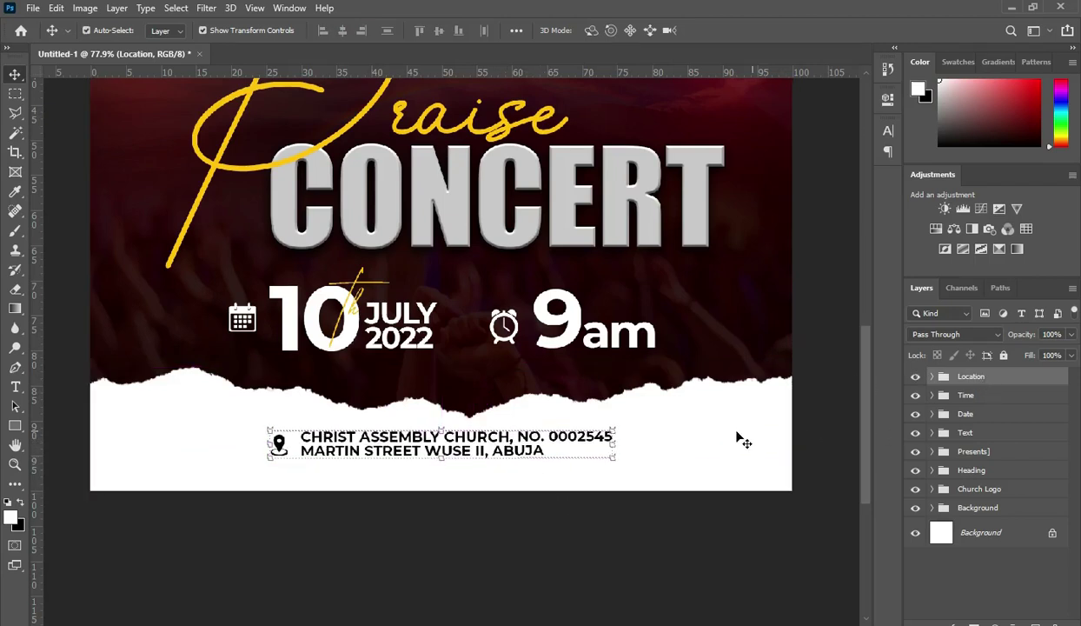
key("Down")
key("Down")
key("Down")
key("Down")
key("Down")
key("Down")
key("Down")
key("Down")
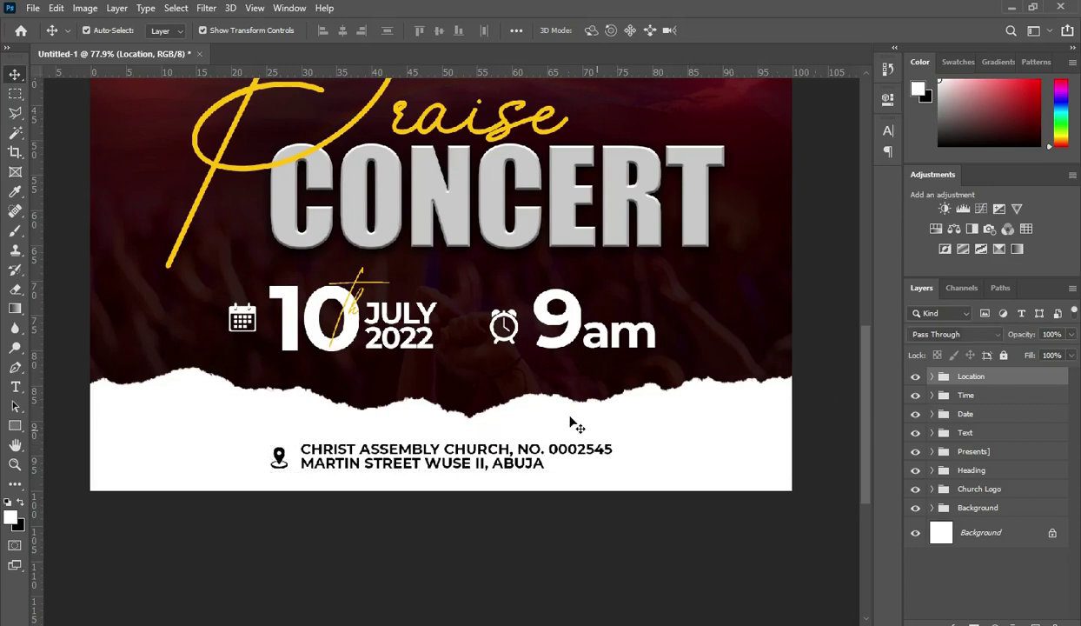
Place the 47994 lens flare image along the base of "CONCERT", scaled to 20.40% width and 7.87% height.
scroll(574, 425, "down", 3)
key("alt+Tab")
left_click_drag(646, 229, 105, 367)
left_click_drag(439, 355, 472, 418)
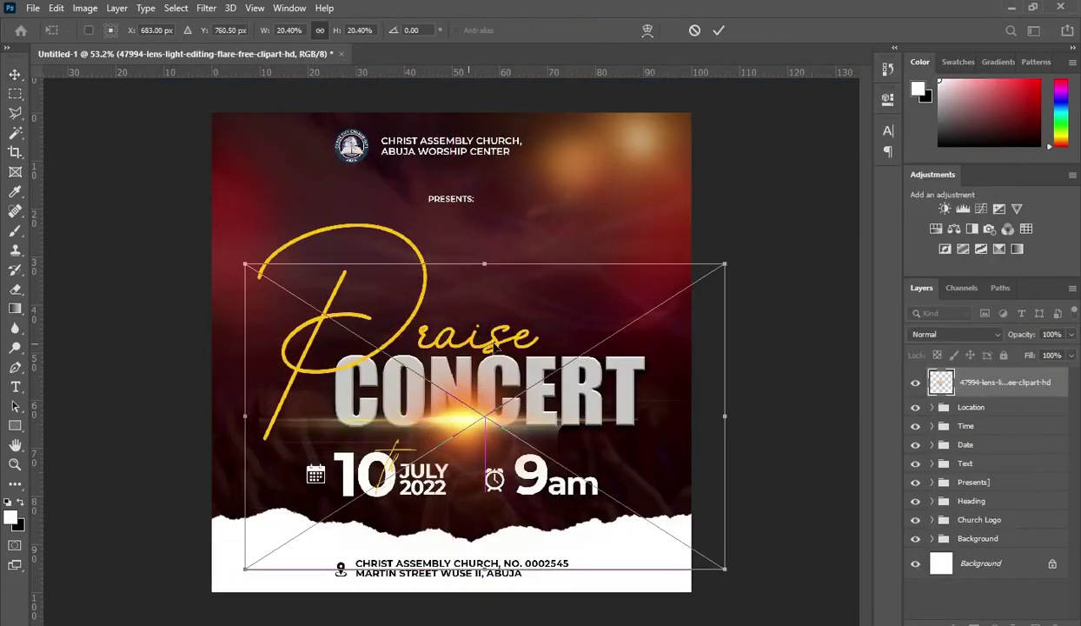
left_click_drag(484, 264, 467, 454)
left_click_drag(465, 515, 471, 417)
left_click(718, 30)
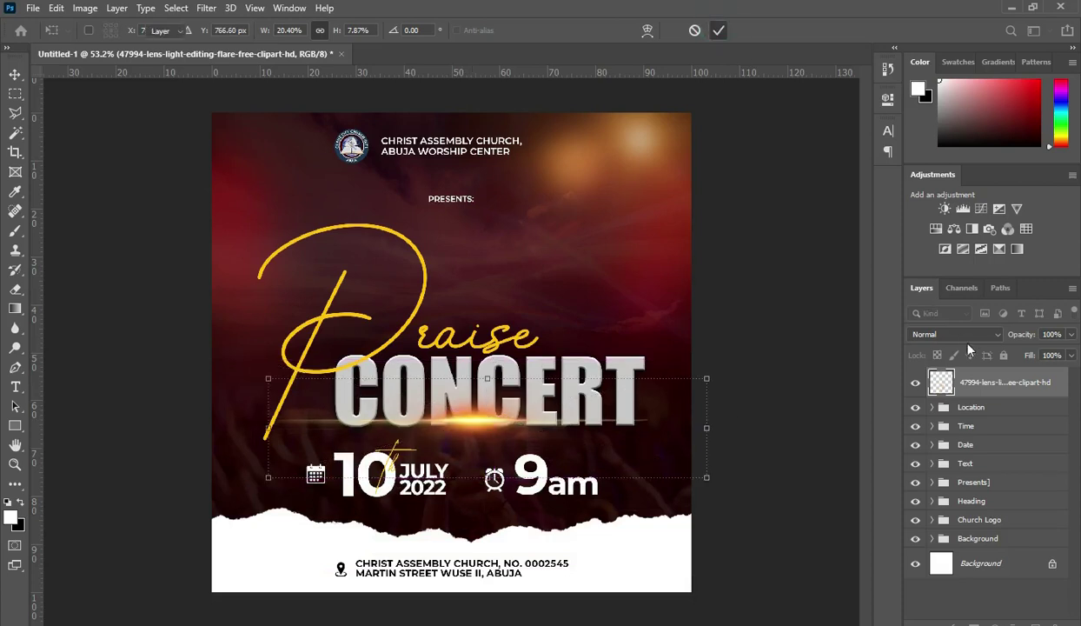
Set the lens flare layer's blend mode to Screen and move the layer into the Text group.
left_click(947, 334)
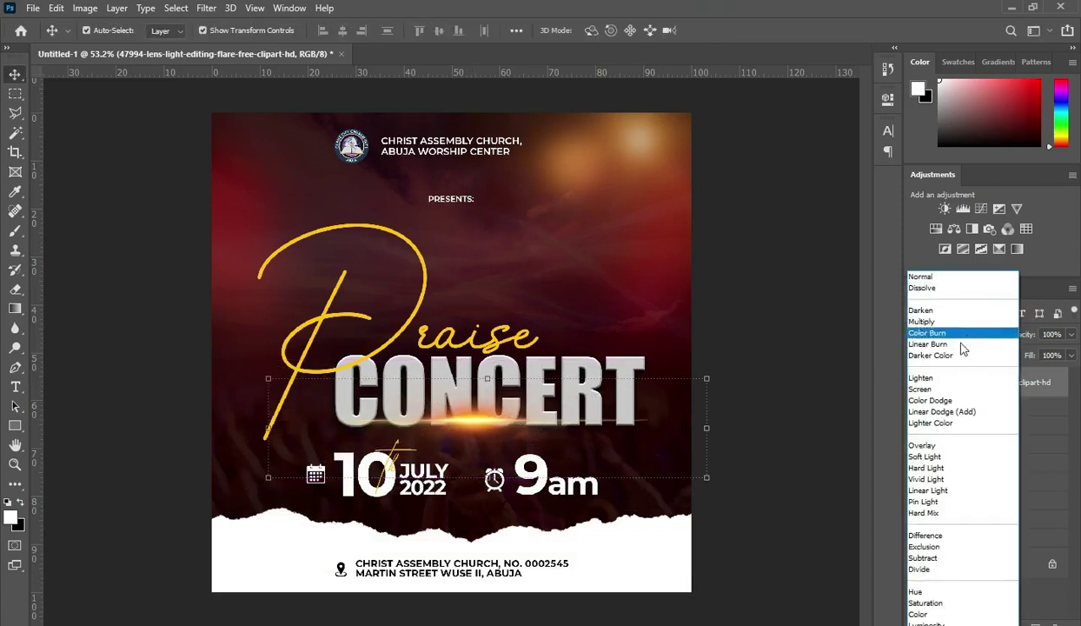
left_click(931, 390)
left_click_drag(990, 385, 960, 469)
left_click(932, 433)
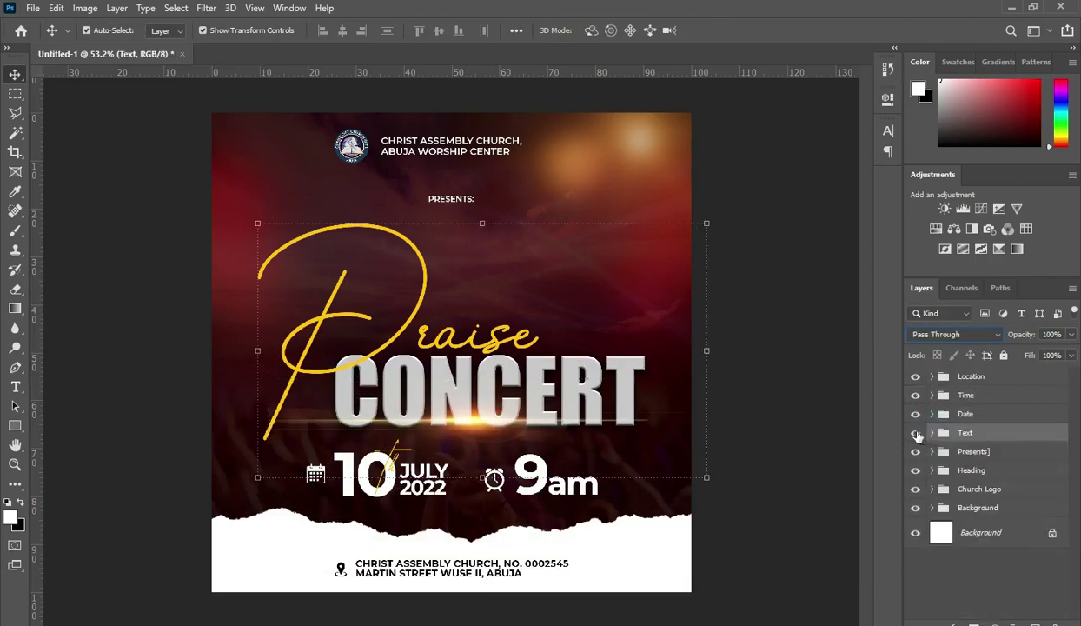
Apply a Gaussian Blur with a radius of 4.8 pixels to the lens flare layer under "CONCERT".
left_click(485, 435)
scroll(478, 436, "up", 2)
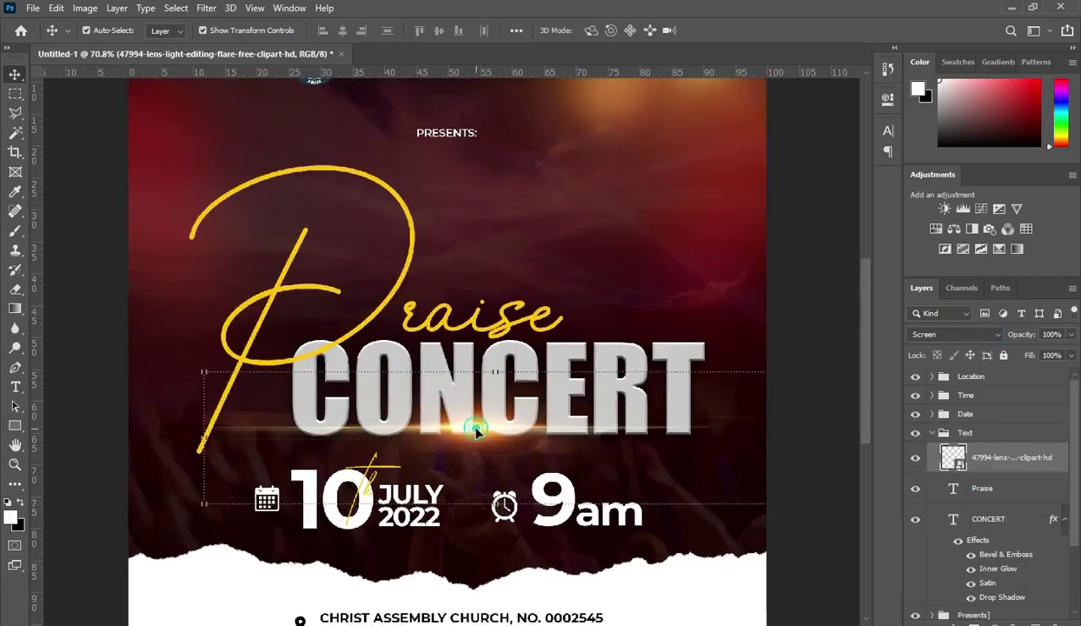
left_click_drag(474, 437, 474, 437)
left_click(209, 9)
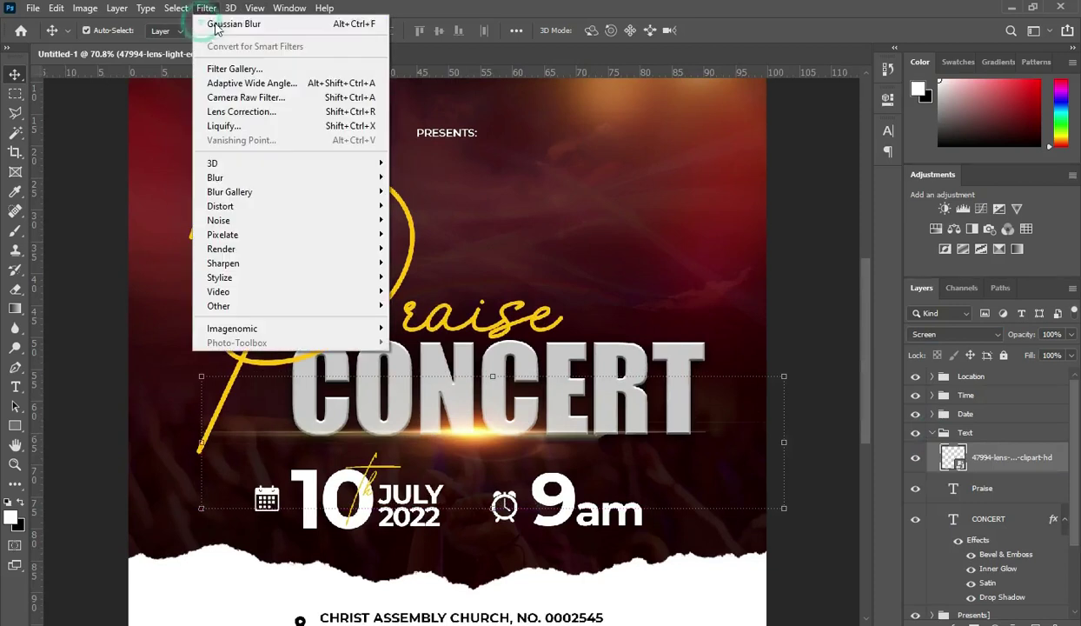
mouse_move(319, 180)
left_click(429, 234)
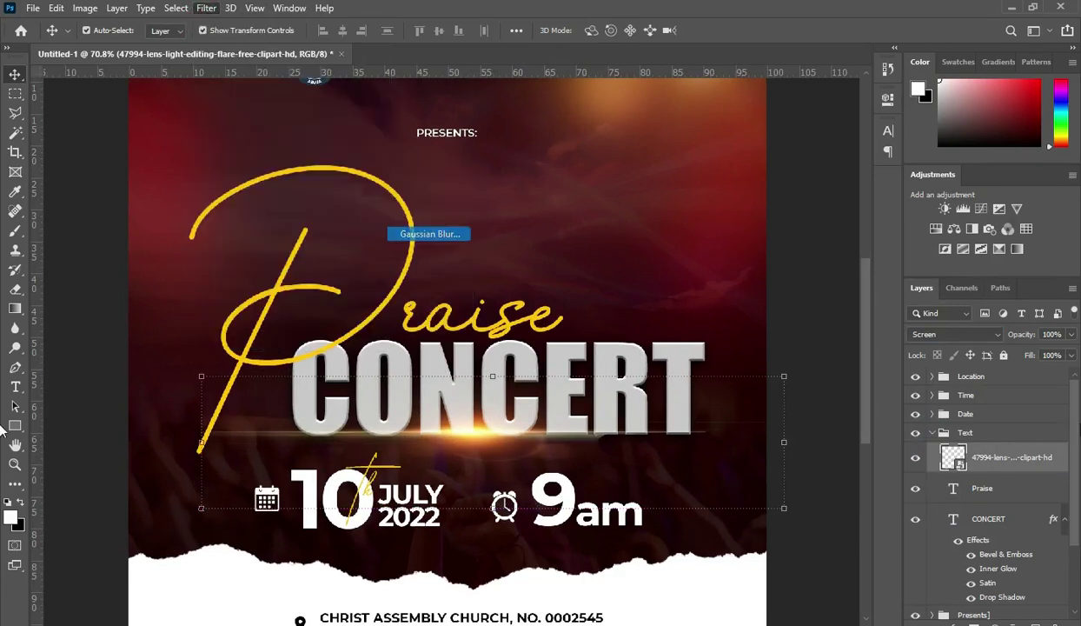
left_click_drag(834, 335, 819, 337)
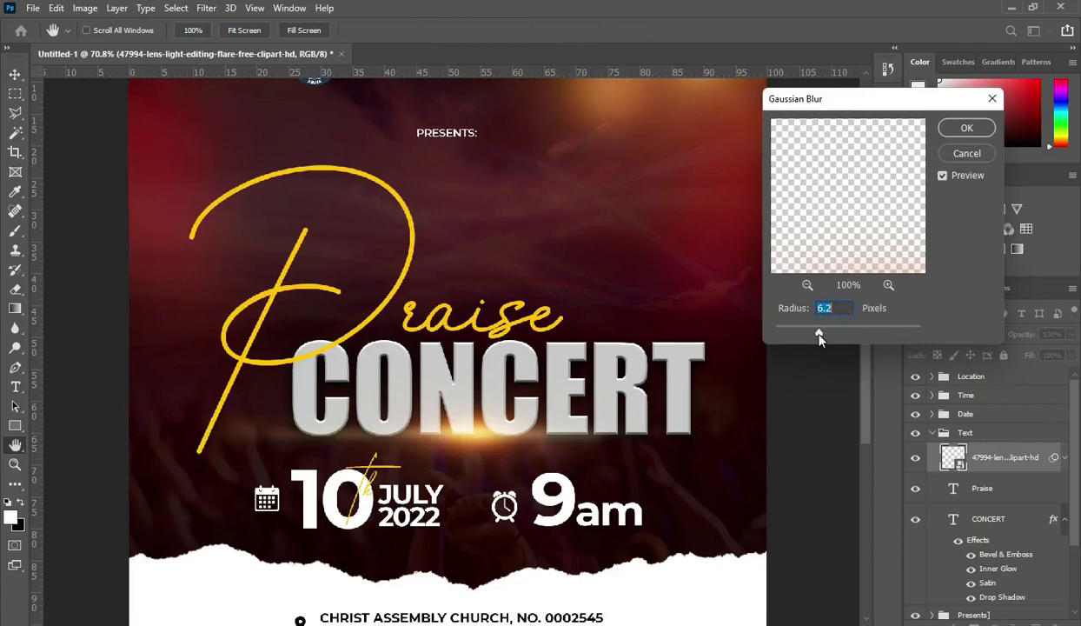
left_click_drag(817, 337, 813, 337)
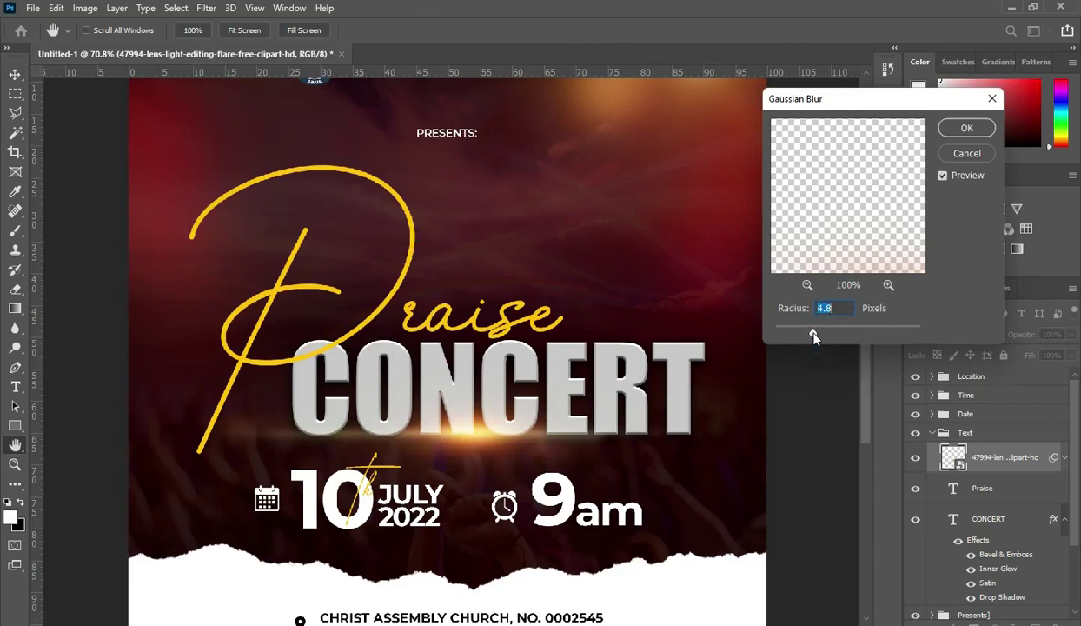
left_click(967, 128)
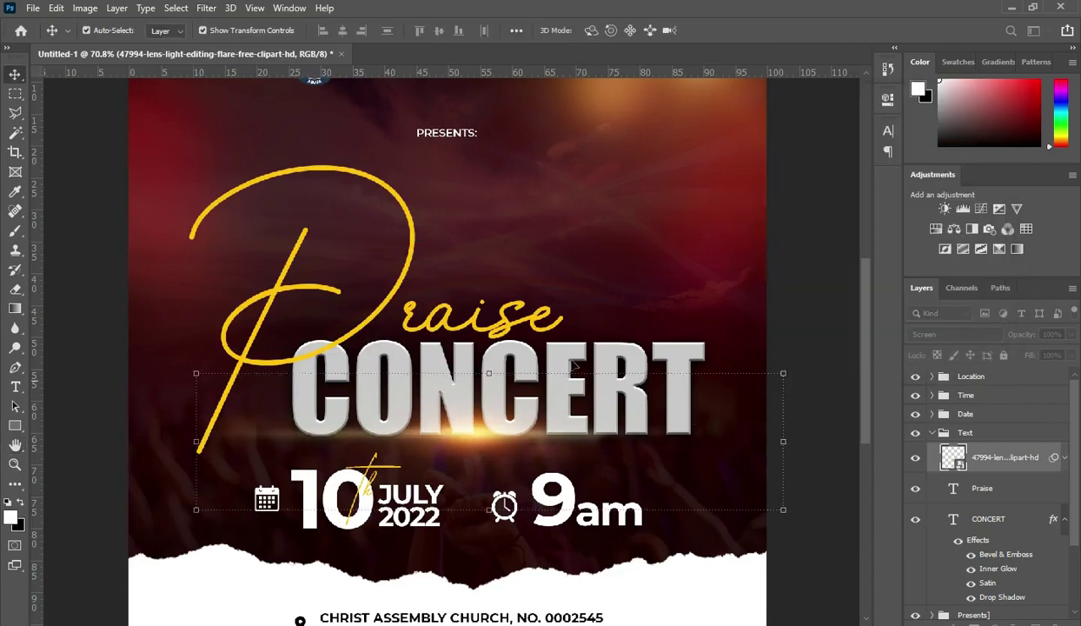
Add a layer mask to the lens flare and fade out both of its ends with black-to-transparent gradients.
scroll(494, 421, "down", 2)
scroll(494, 421, "up", 1)
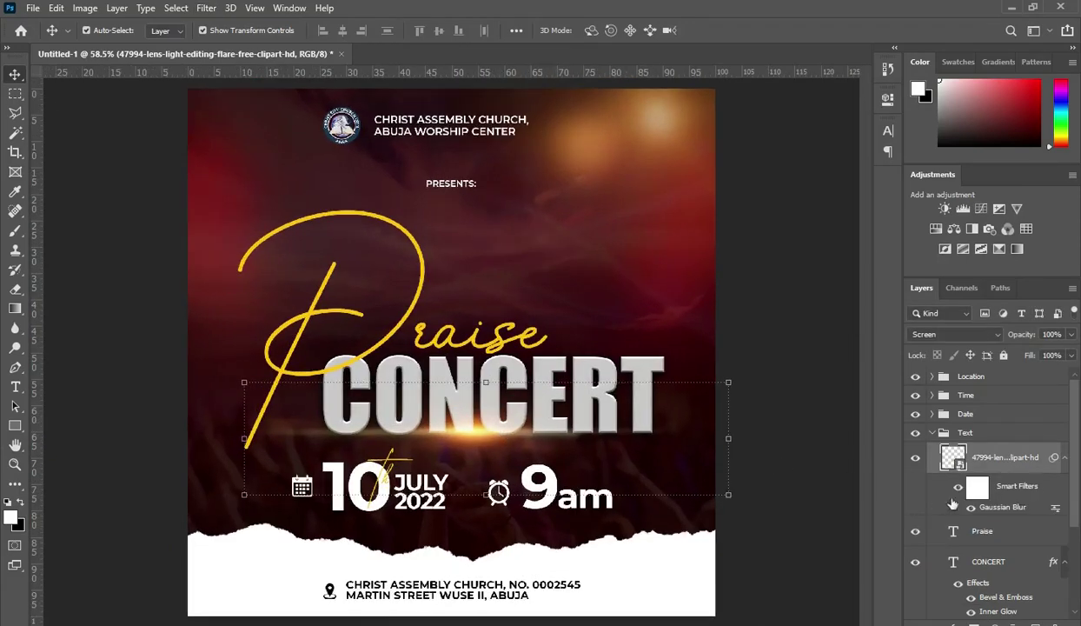
left_click(955, 622)
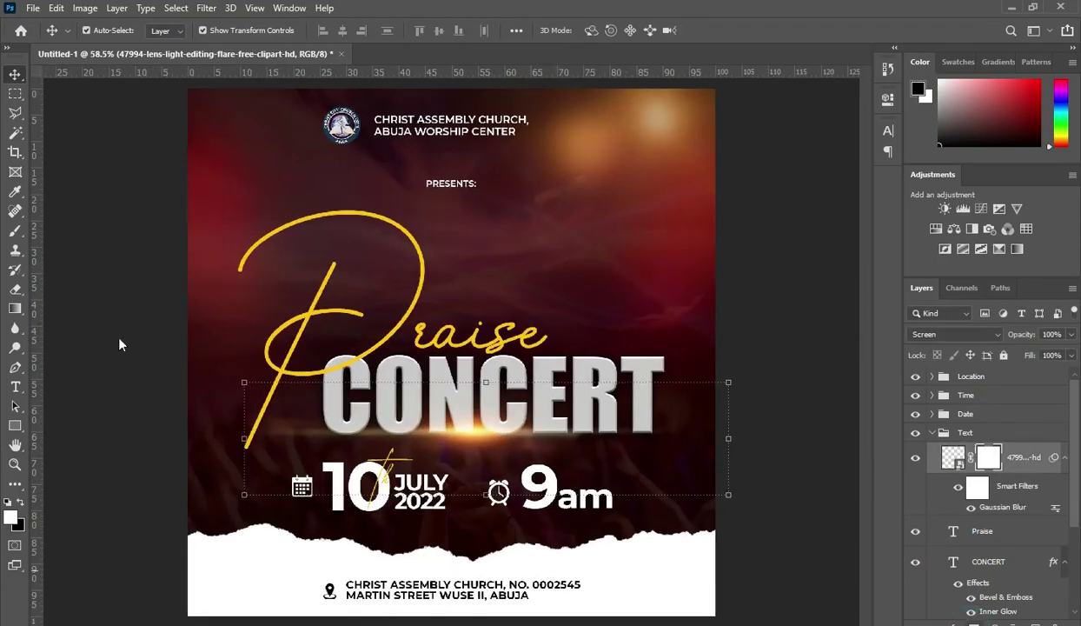
key("x")
left_click(15, 308)
left_click_drag(223, 425, 677, 428)
left_click_drag(342, 432, 217, 425)
left_click_drag(394, 436, 278, 426)
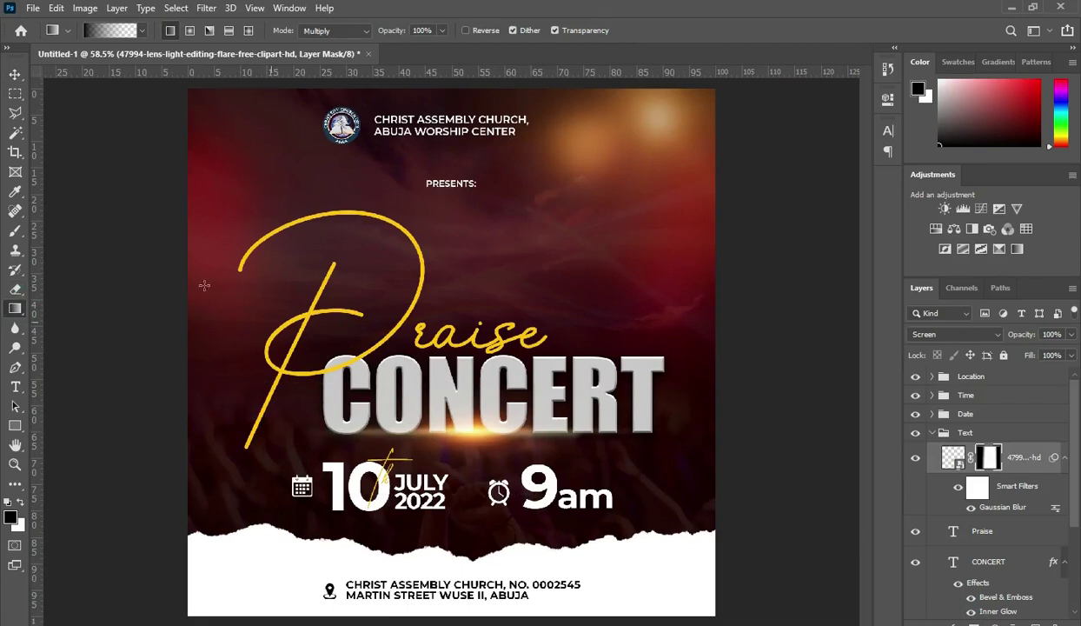
left_click(15, 73)
left_click(761, 373)
Scale the lens flare to 110.95% by extending its right side, apply the transform and deselect the layer.
key("ctrl+minus")
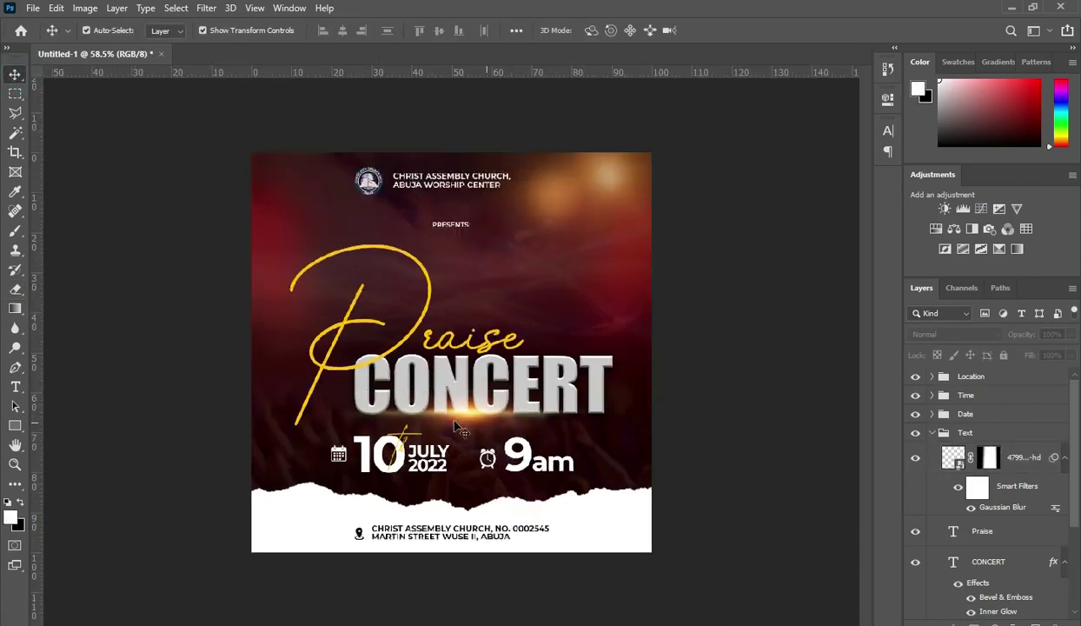
scroll(461, 429, "down", 2)
scroll(453, 413, "down", 1)
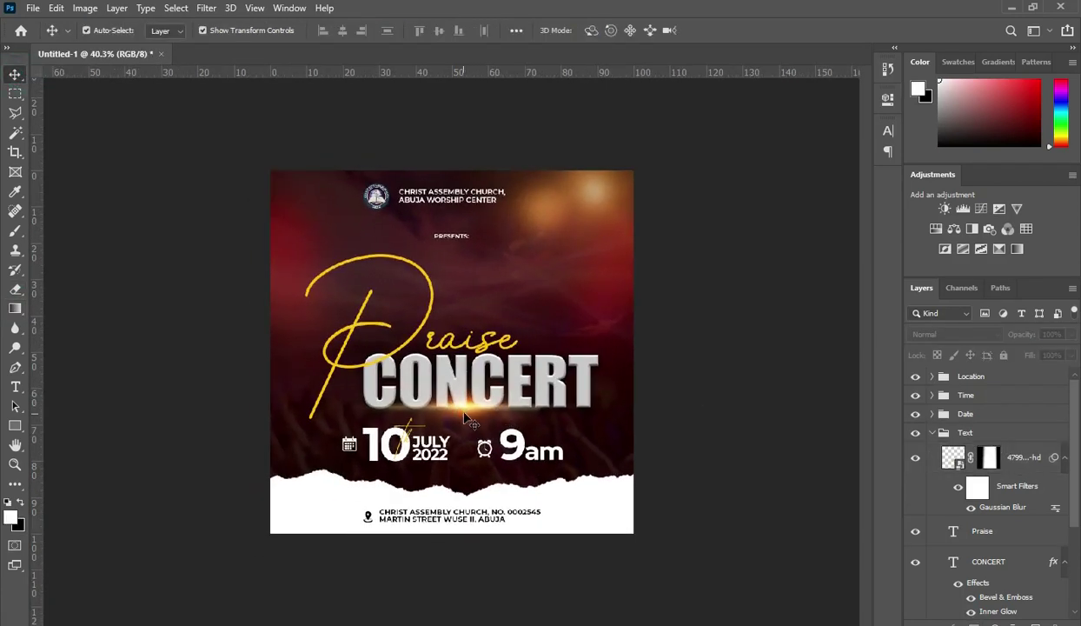
left_click(454, 410)
left_click_drag(643, 408, 702, 402)
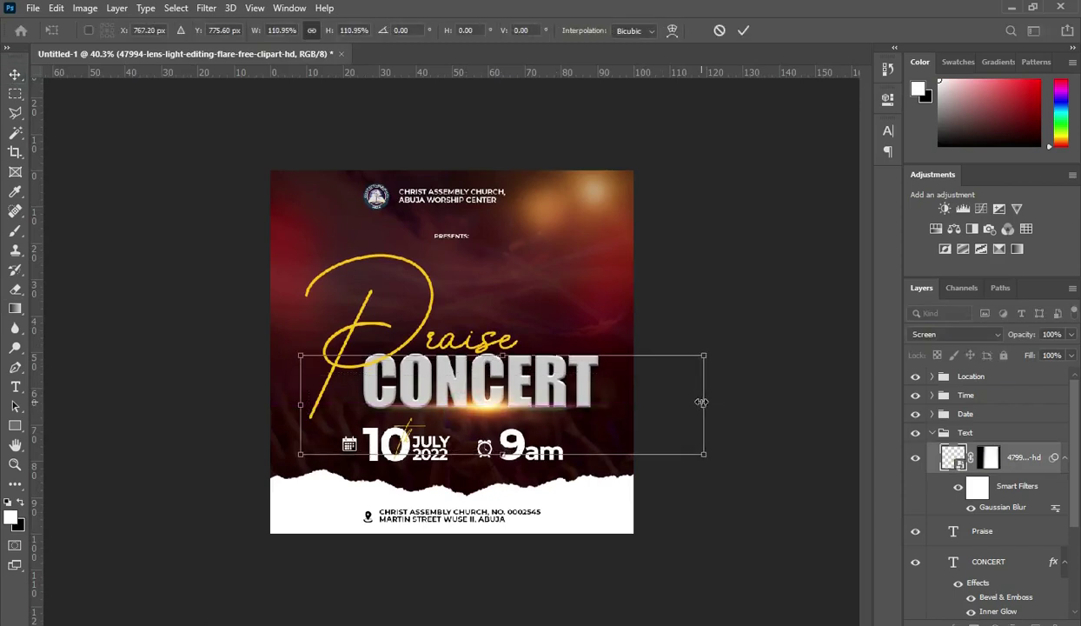
left_click(743, 31)
left_click(682, 335)
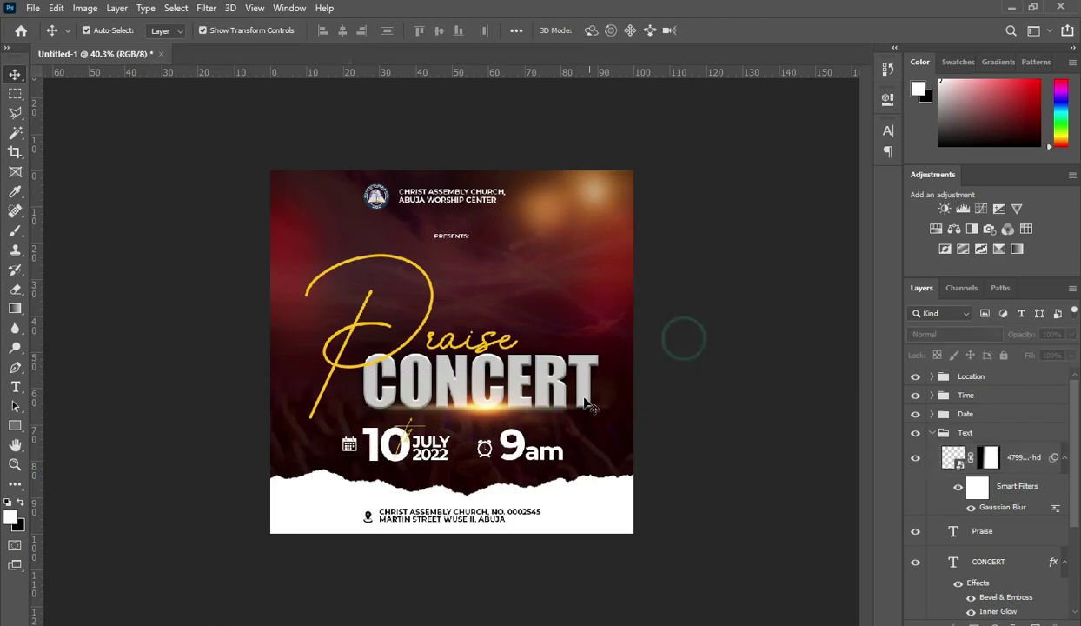
Set the Gaussian Blur radius of the lights layer at the top of the Background group to 13.4 pixels, and deselect it.
key("ctrl+plus")
scroll(536, 407, "down", 2)
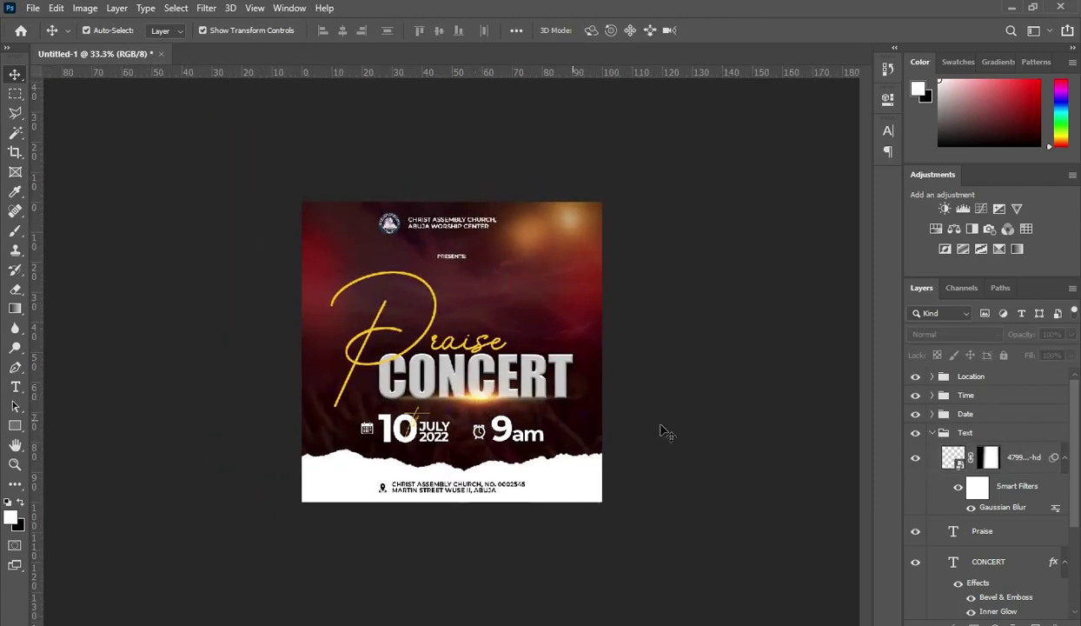
scroll(664, 432, "up", 3)
scroll(686, 400, "up", 1)
scroll(999, 487, "down", 5)
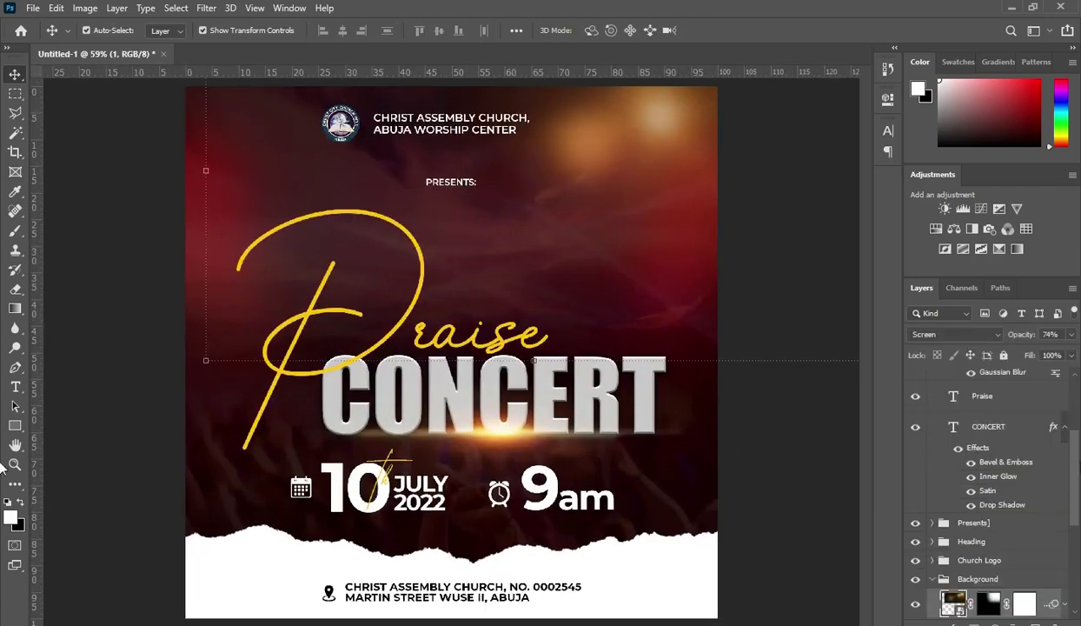
left_click(1060, 494)
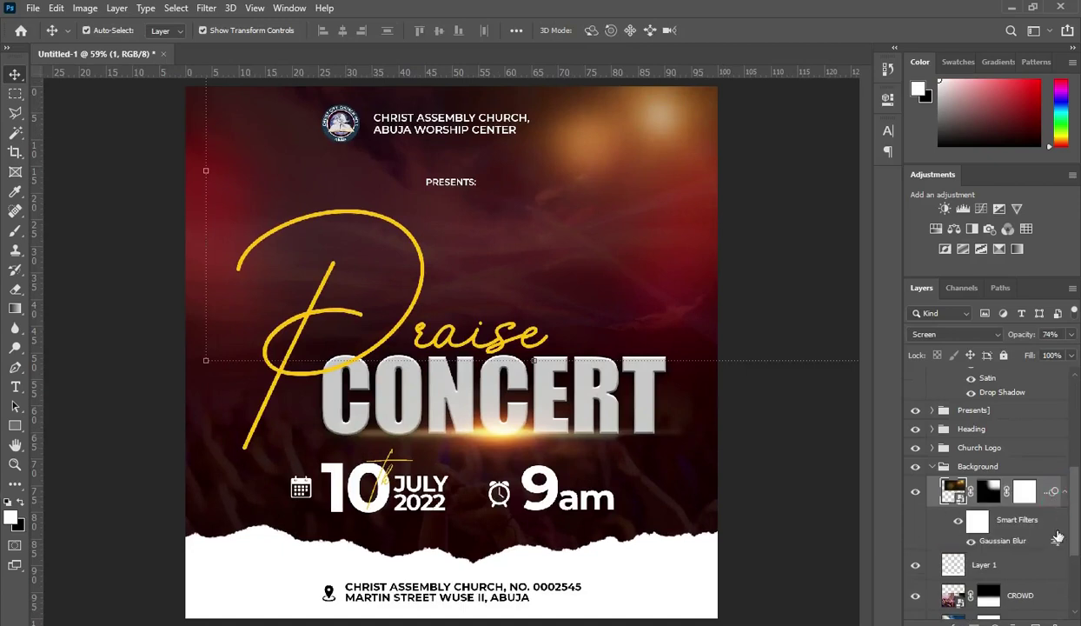
double_click(1003, 541)
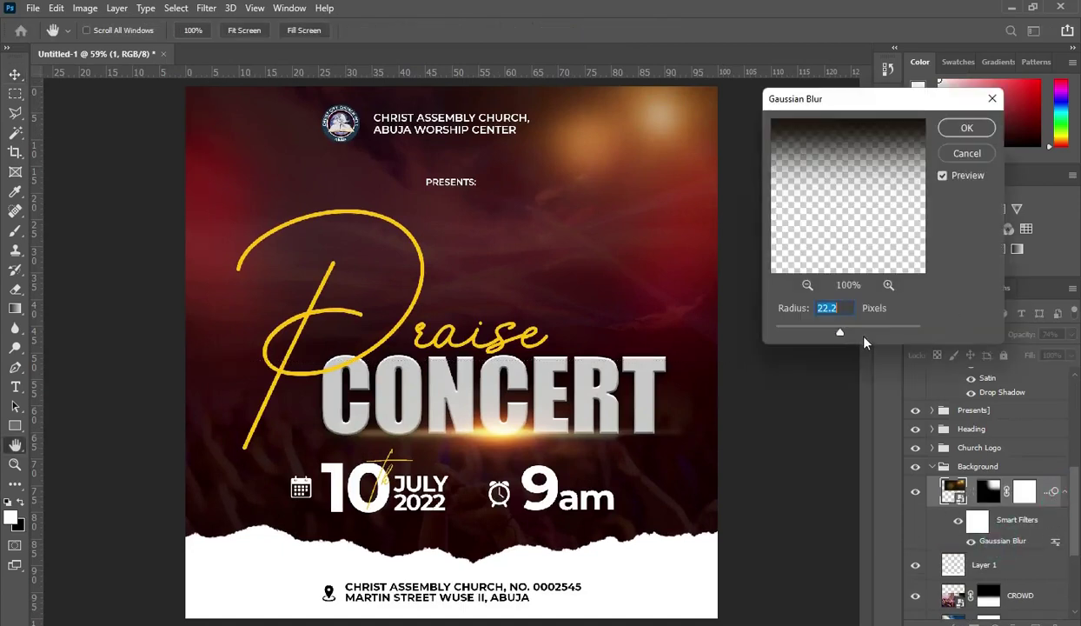
left_click_drag(839, 335, 833, 332)
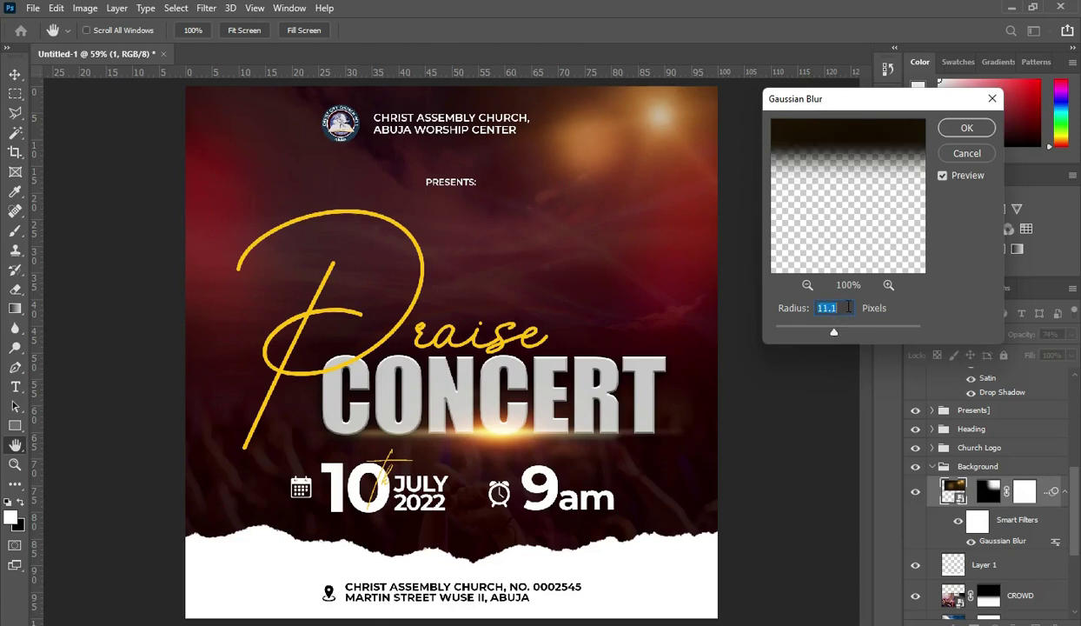
type("13")
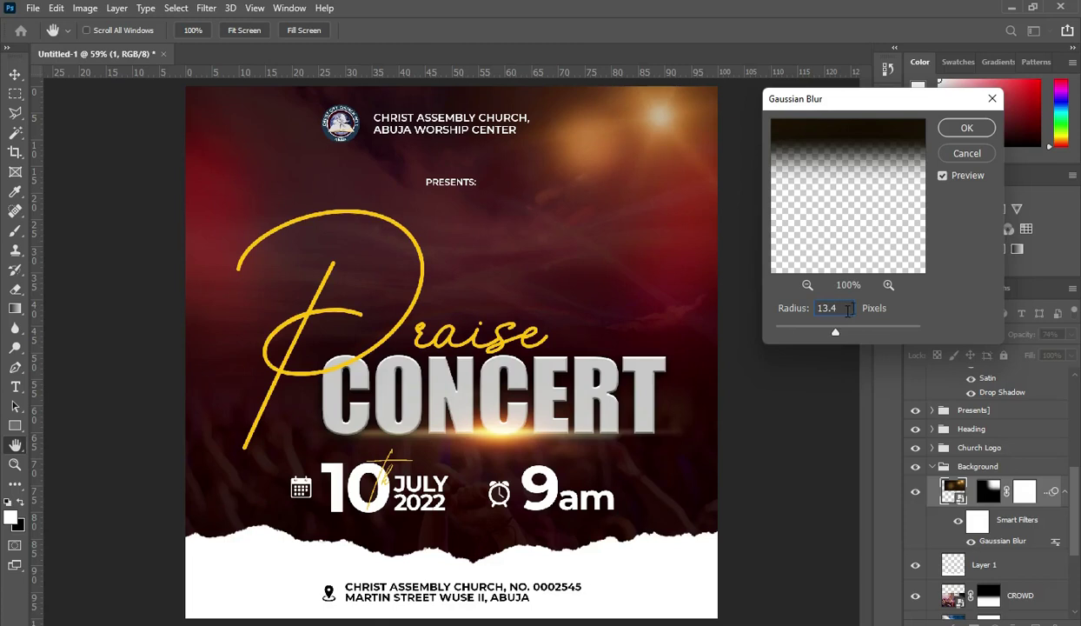
left_click(966, 131)
key("v")
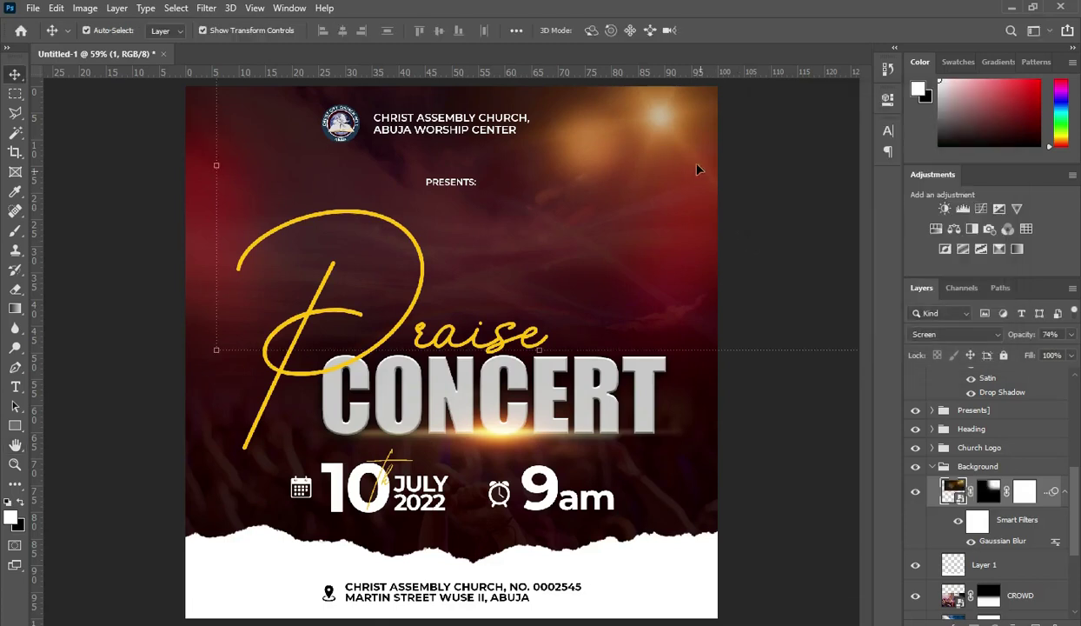
key("ctrl+minus")
key("ctrl+minus")
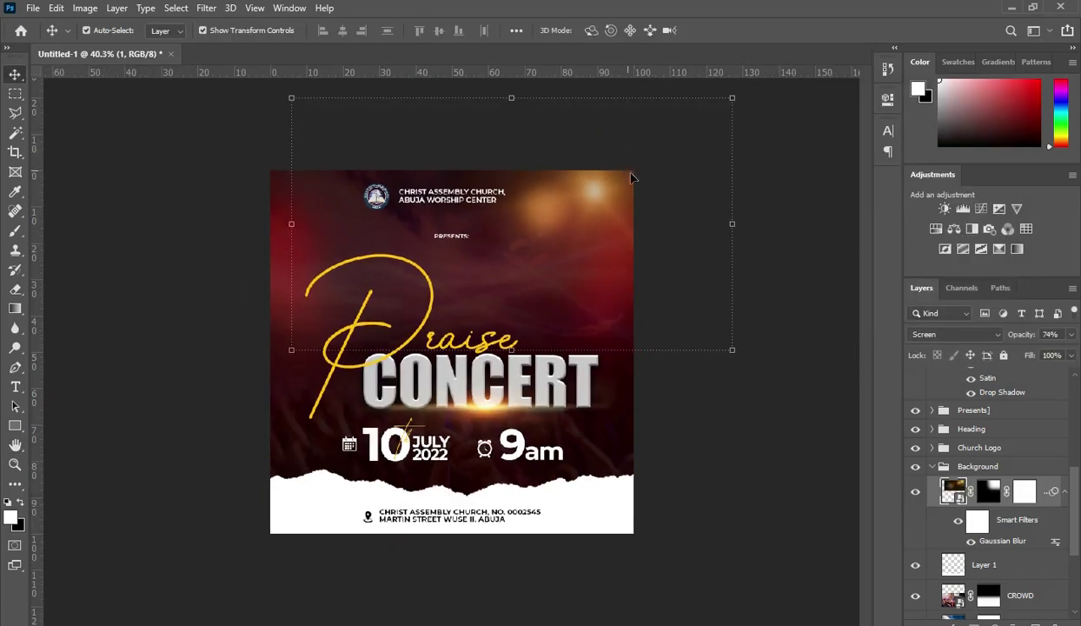
left_click(762, 206)
Collapse the Background and Text groups in the layer stack.
left_click(1060, 491)
left_click(931, 466)
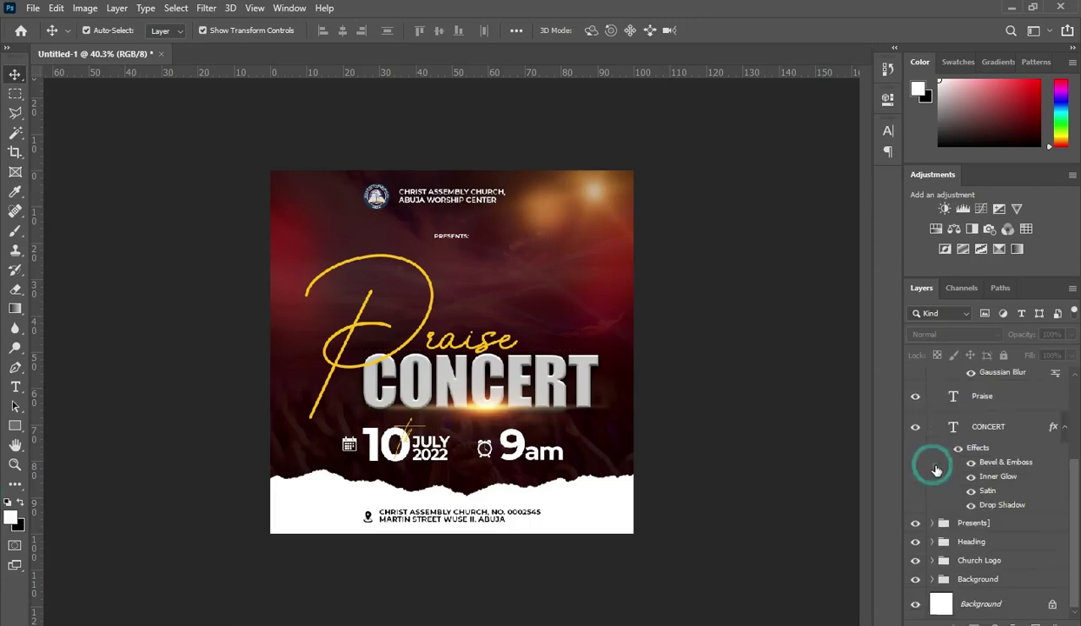
scroll(950, 417, "up", 4)
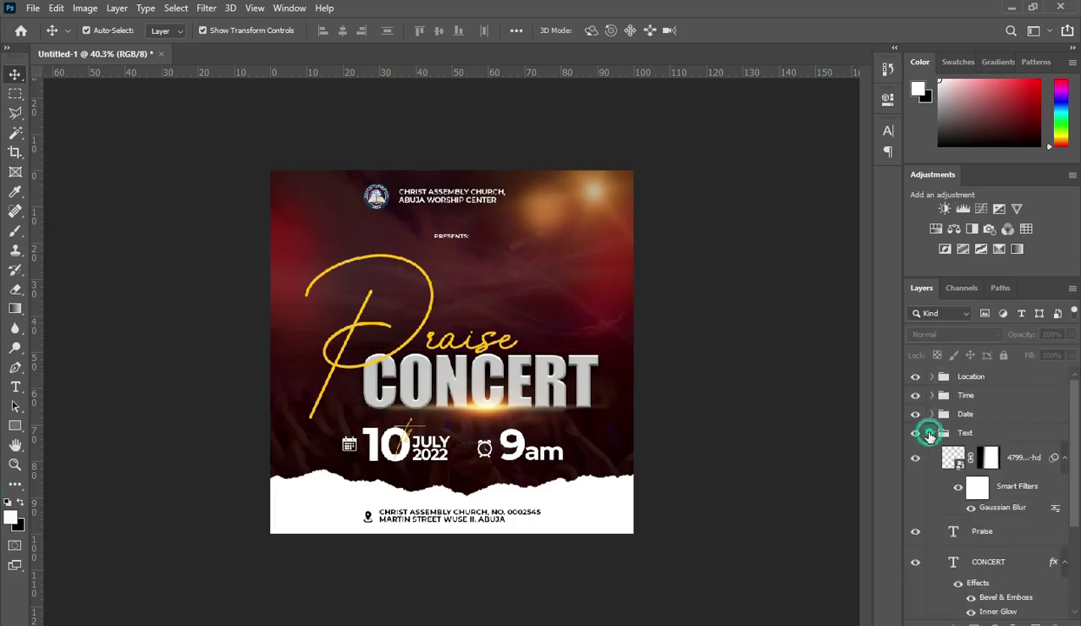
left_click(931, 433)
Stamp all visible layers into a new merged layer above the Location group.
key("ctrl+plus")
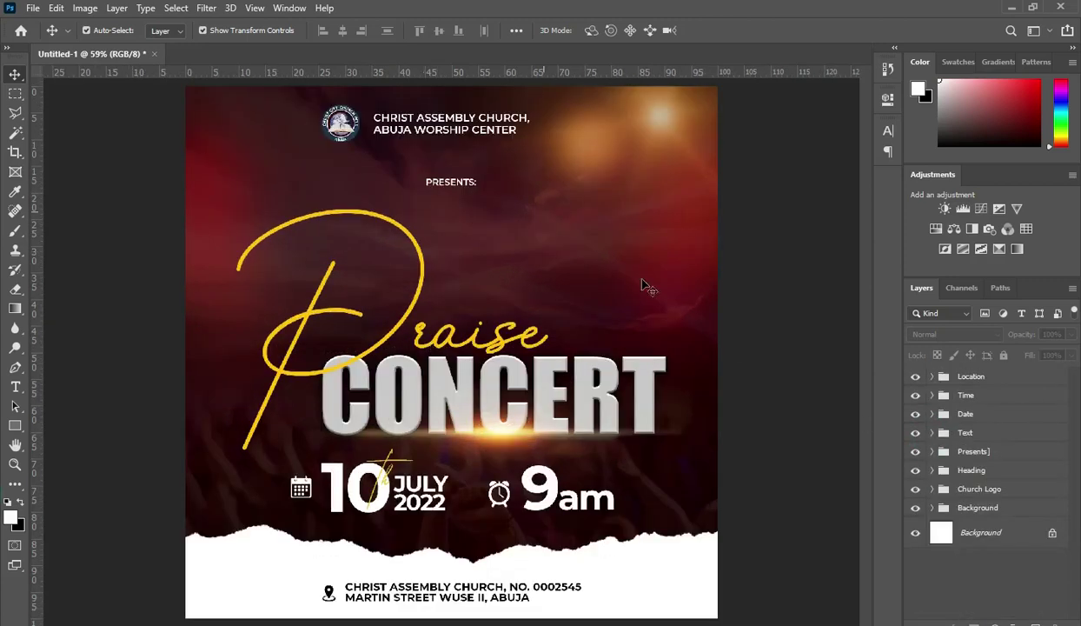
key("ctrl+minus")
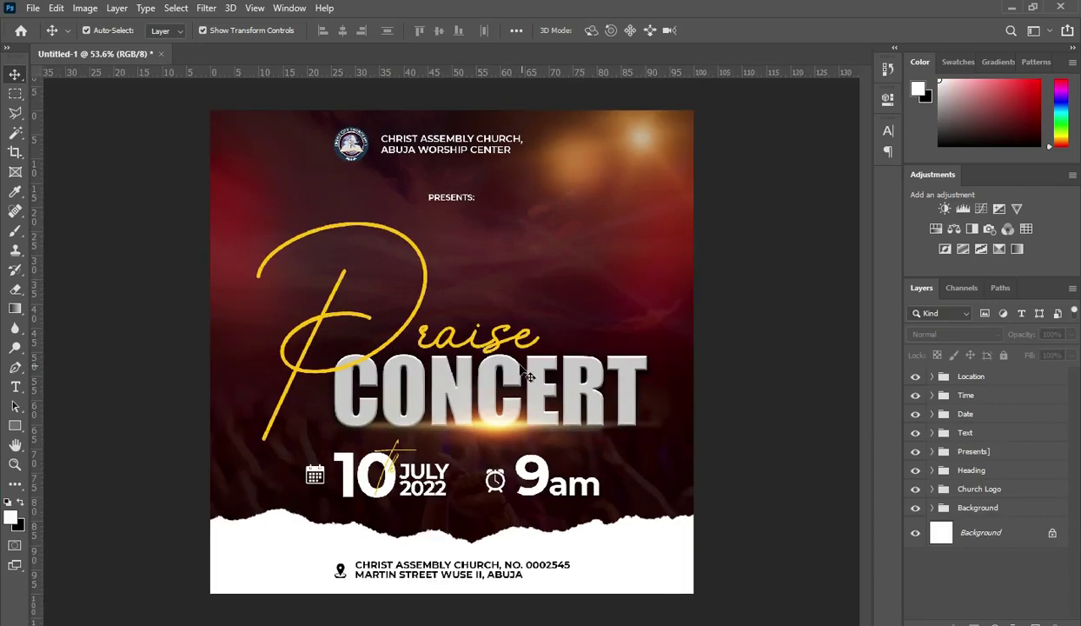
key("ctrl+plus")
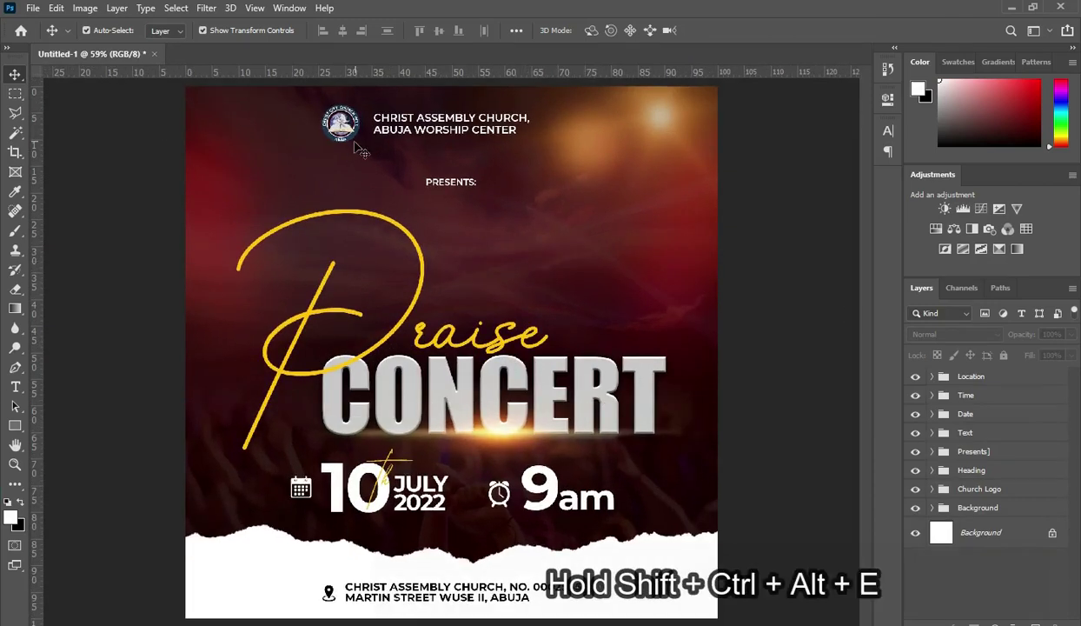
key("ctrl+minus")
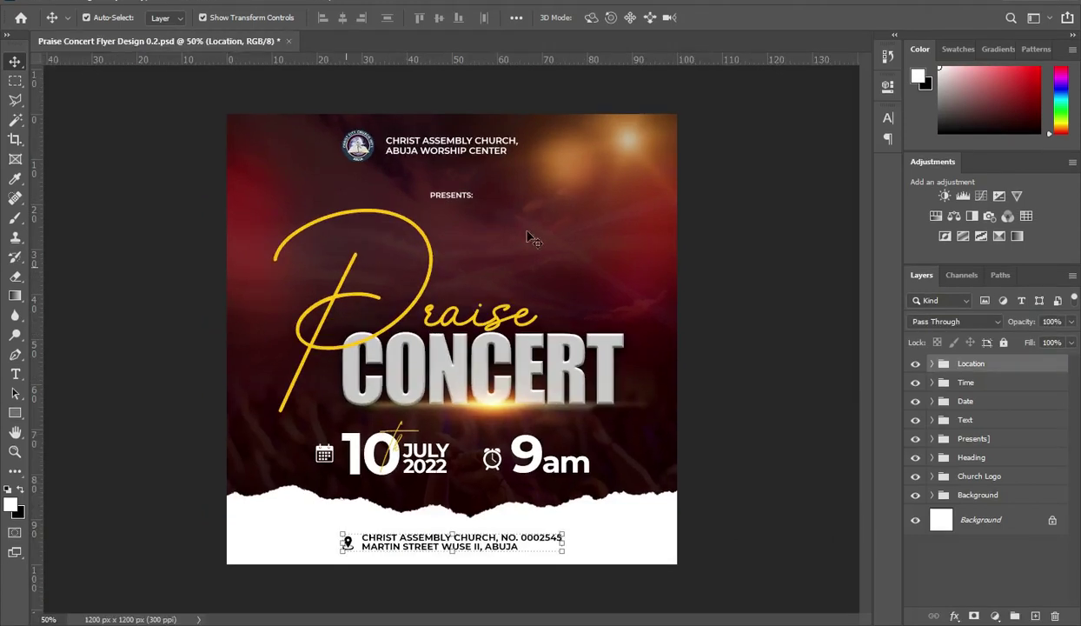
scroll(527, 235, "up", 1)
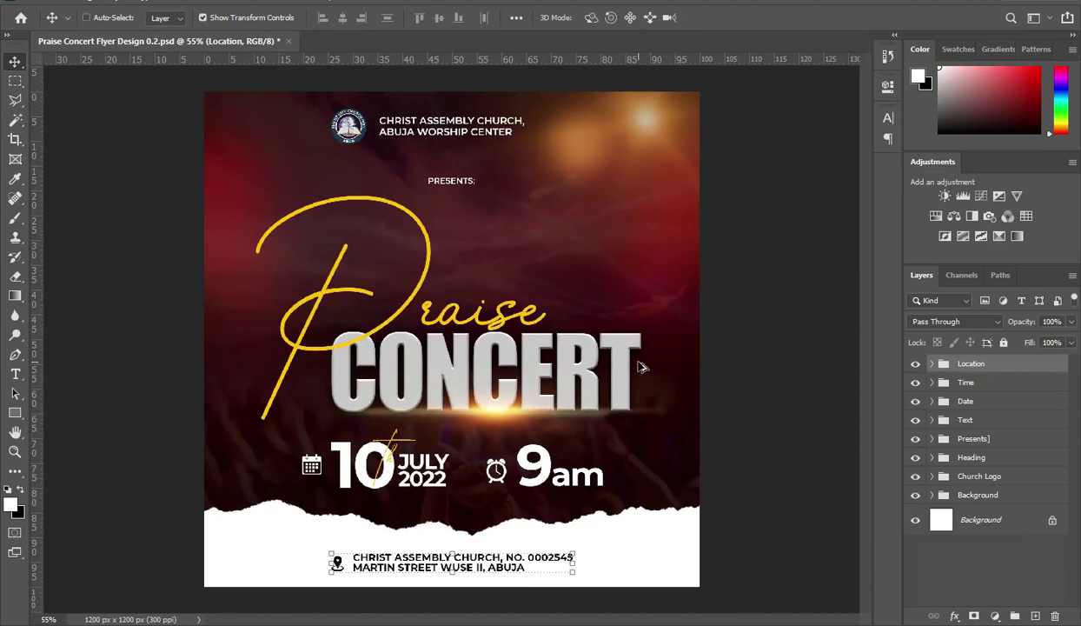
key("ctrl+shift+alt+e")
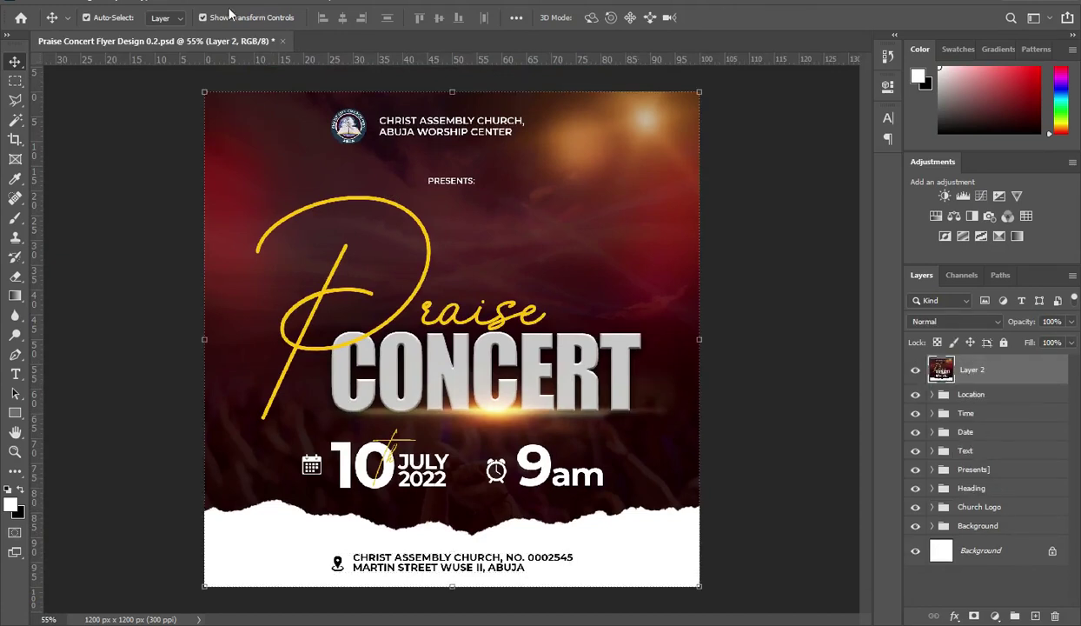
Open the Camera Raw Filter on the merged layer and set Temperature to -75 and Tint to +4.
left_click(195, 4)
left_click(199, 82)
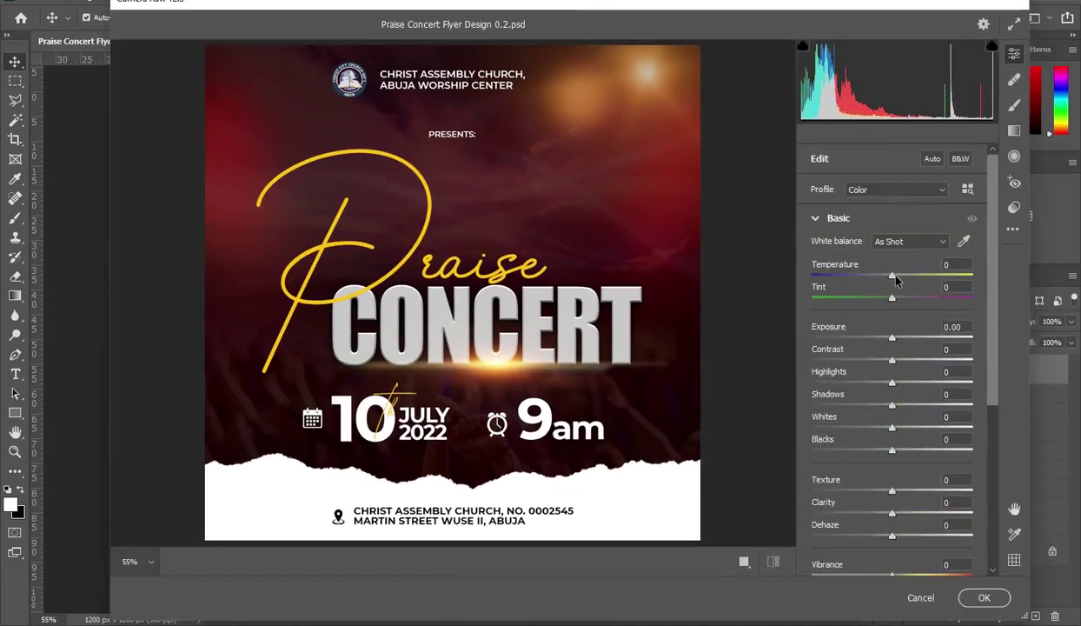
left_click_drag(896, 280, 832, 278)
mouse_move(891, 298)
left_mouse_down()
mouse_move(900, 300)
mouse_move(881, 301)
mouse_move(896, 300)
left_mouse_up()
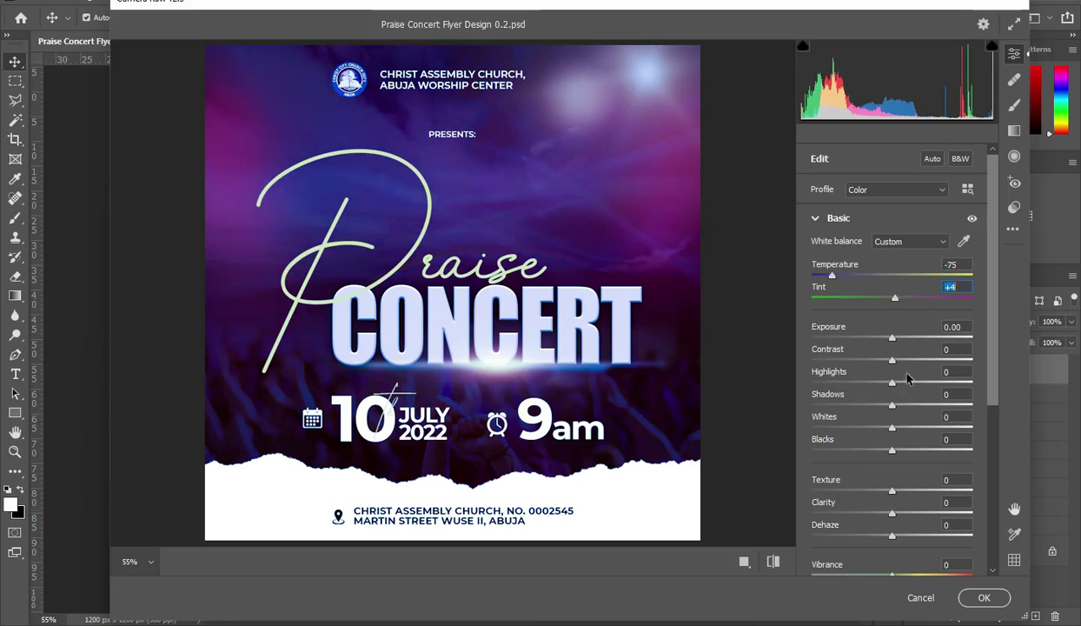
Set Contrast to +14, Clarity to +9, Dehaze to +15, Vibrance to +7 and Saturation to +4, and apply the Camera Raw Filter.
scroll(906, 377, "down", 2)
left_click_drag(893, 288, 905, 290)
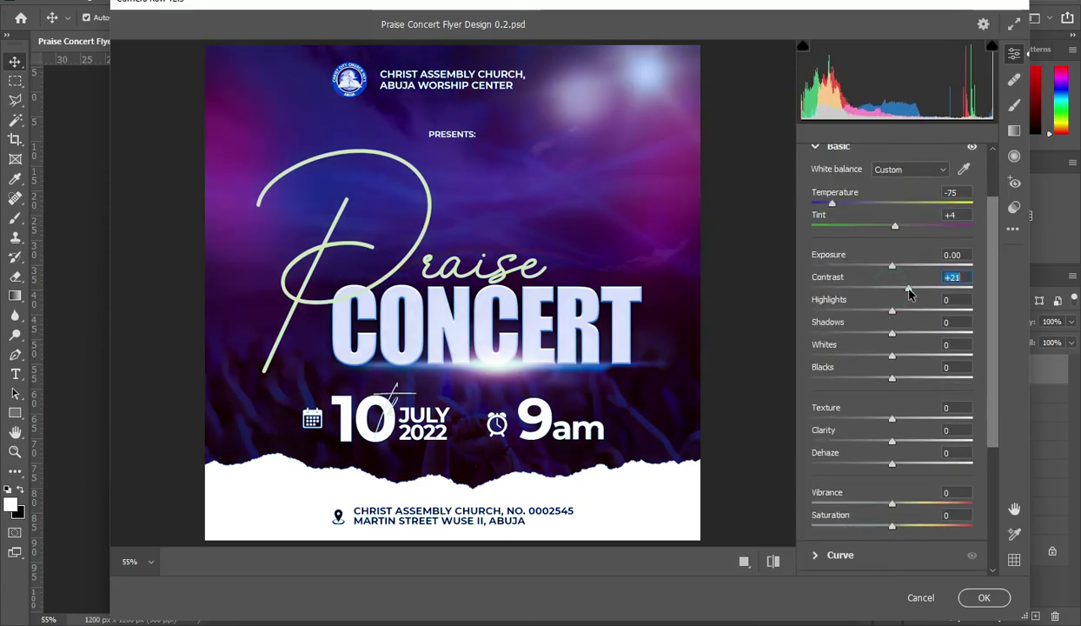
scroll(895, 410, "down", 1)
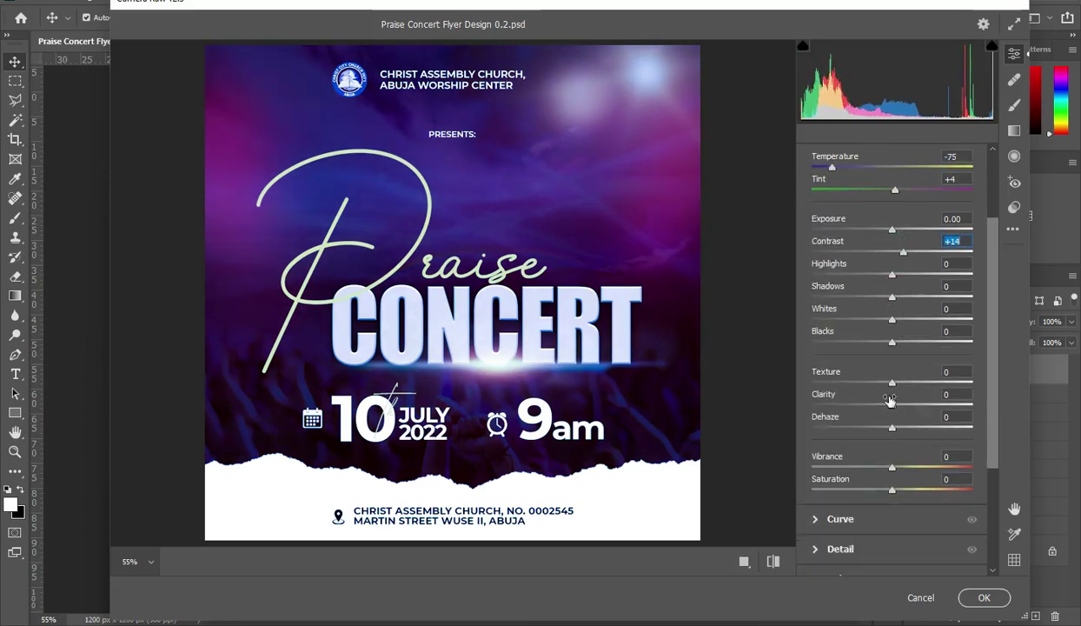
mouse_move(895, 405)
left_mouse_down()
mouse_move(904, 428)
mouse_move(893, 398)
mouse_move(901, 425)
mouse_move(873, 418)
mouse_move(895, 419)
left_mouse_up()
scroll(904, 452, "down", 2)
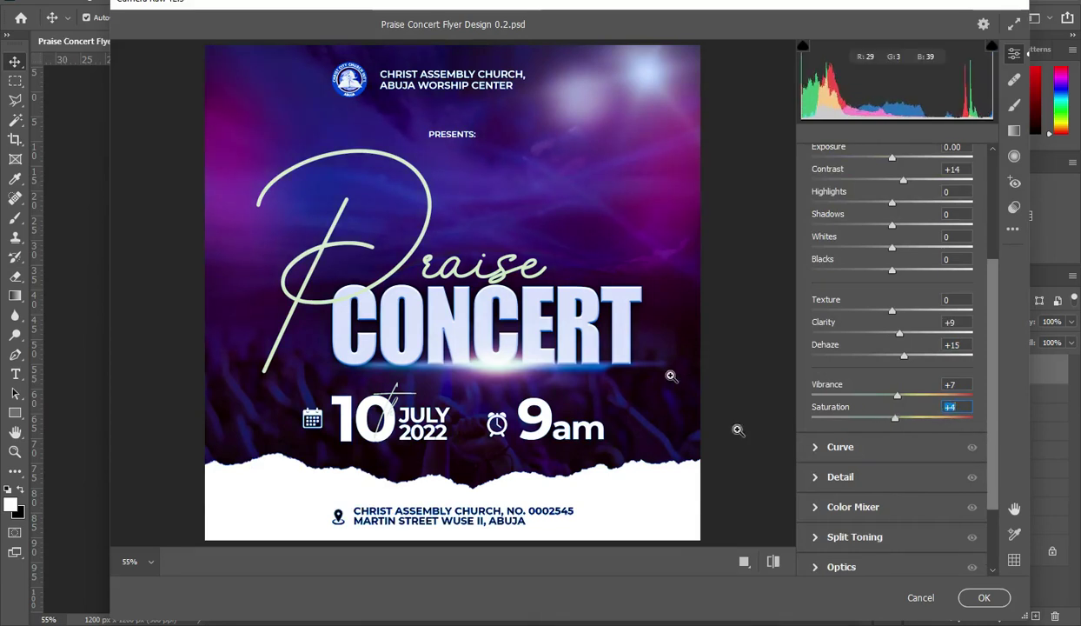
left_click(979, 594)
scroll(340, 331, "down", 2)
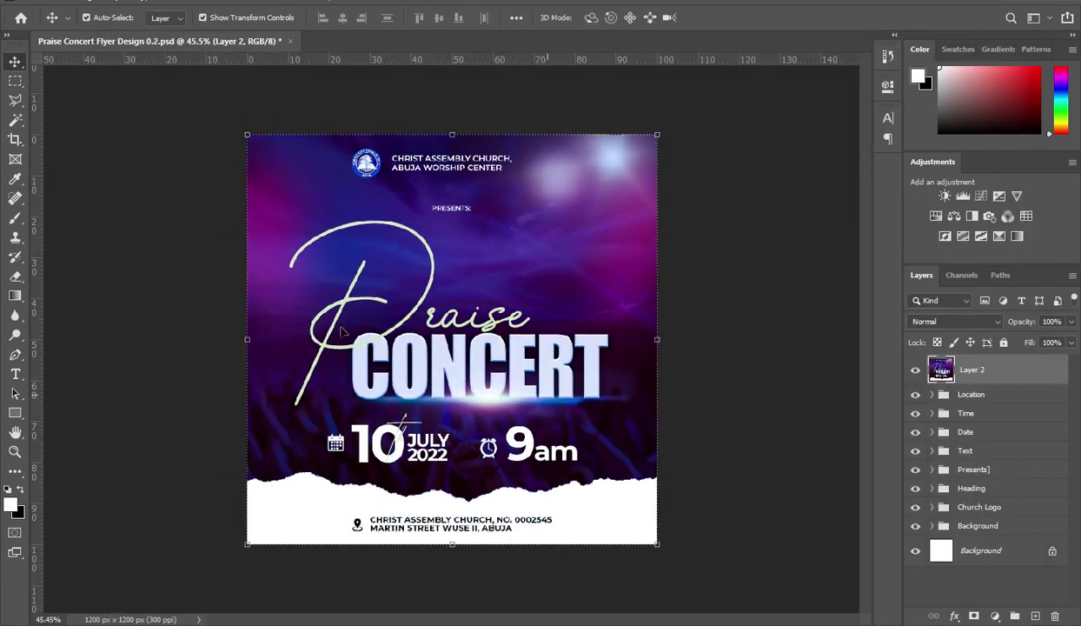
scroll(461, 249, "up", 1)
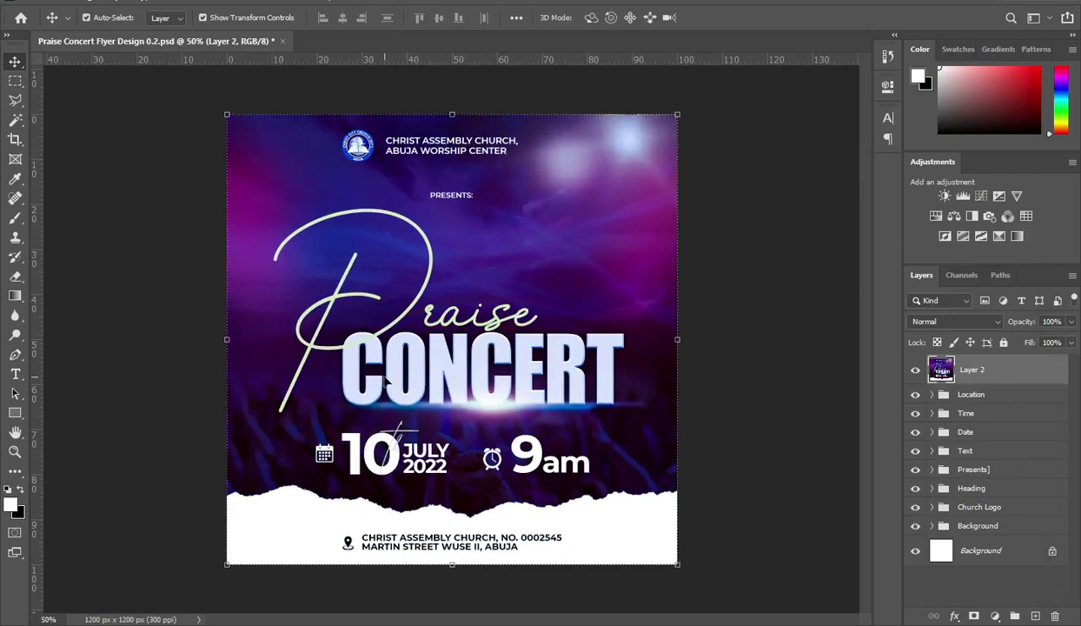